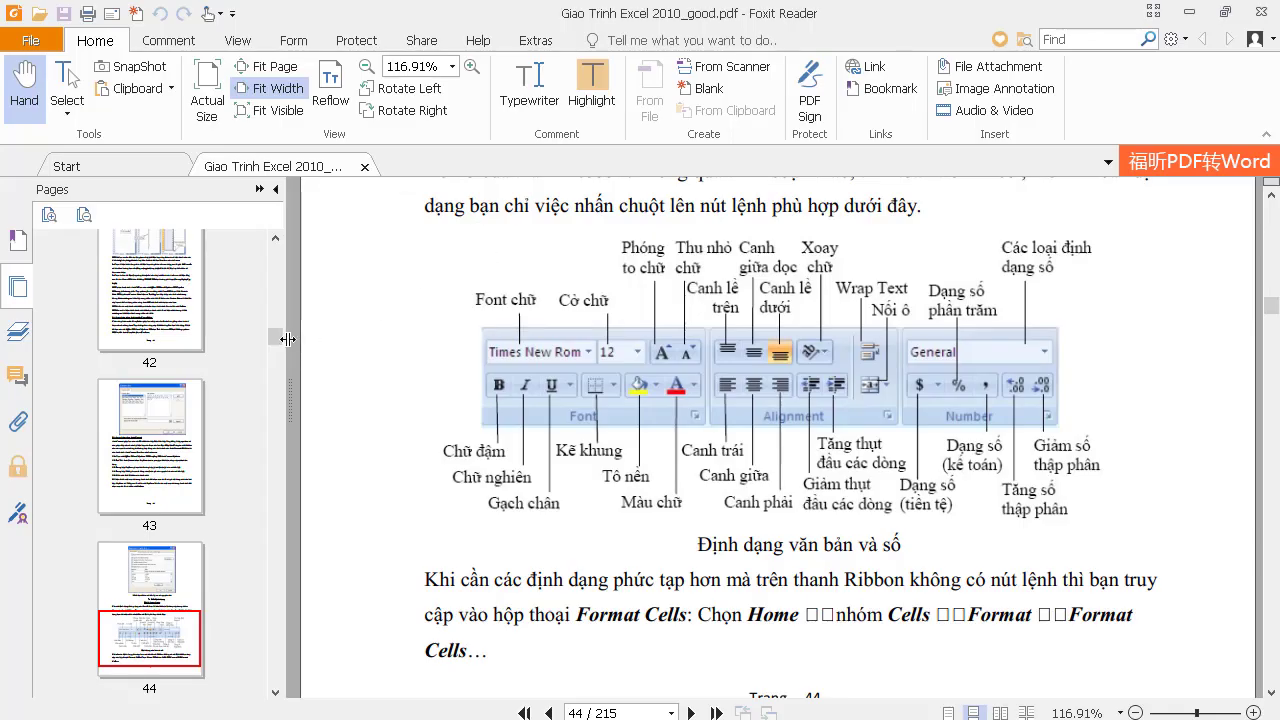
Scroll the Pages thumbnail panel up while page 44's text-and-number formatting diagram stays in view
scroll(277, 341, "up", 2)
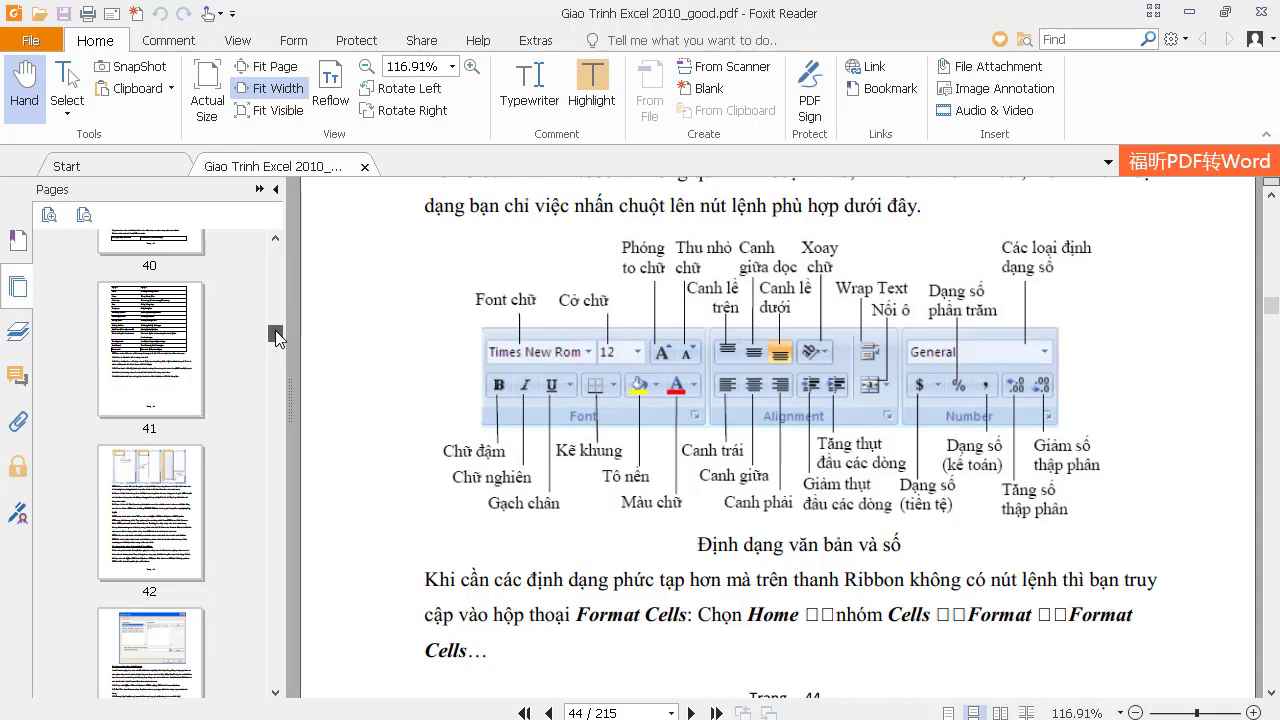
Page through thumbnails 41, 42 and 43 to the Format Cells illustration on page 45
left_click(186, 340)
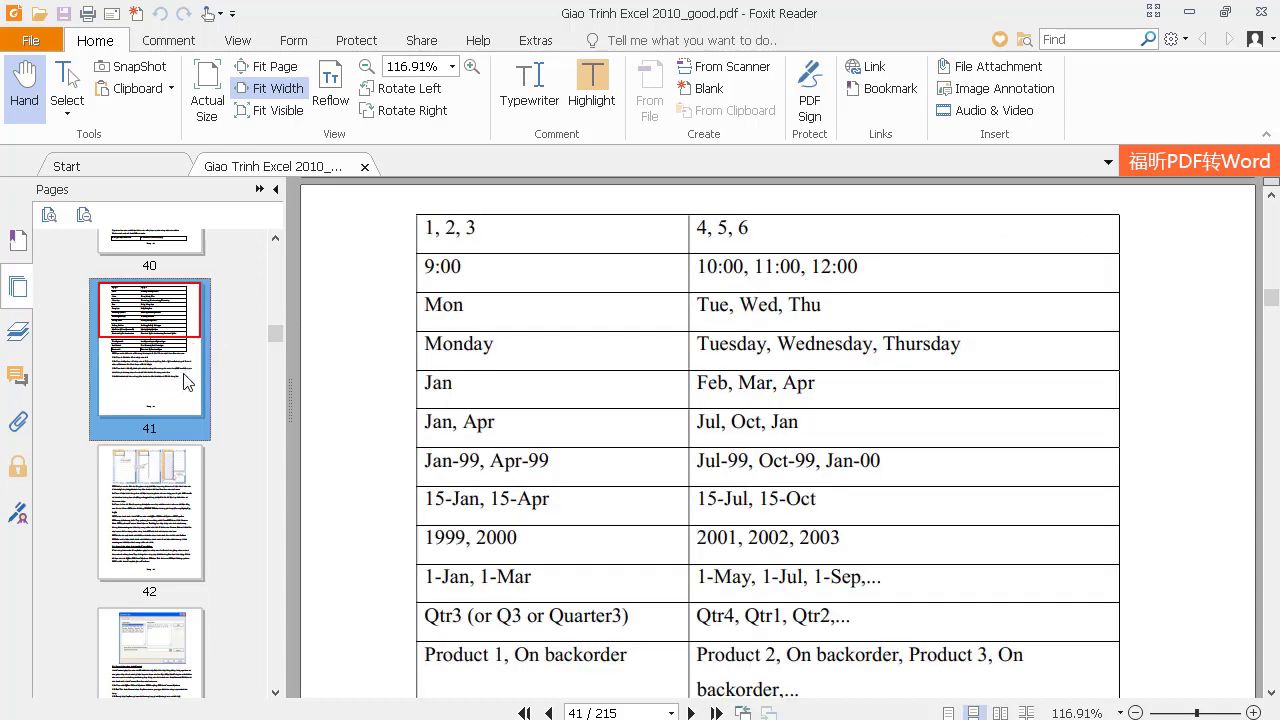
scroll(175, 437, "down", 1)
left_click(158, 435)
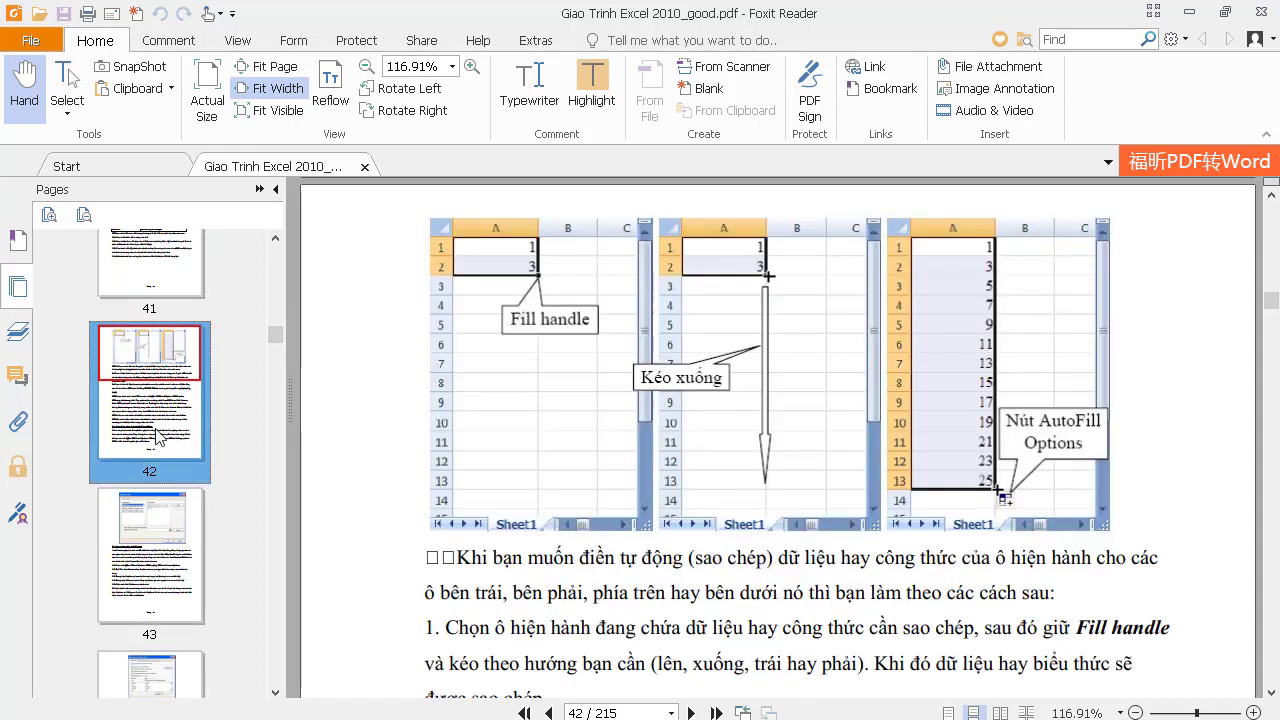
left_click(136, 567)
scroll(136, 567, "down", 1)
scroll(136, 567, "down", 1)
scroll(136, 567, "down", 1)
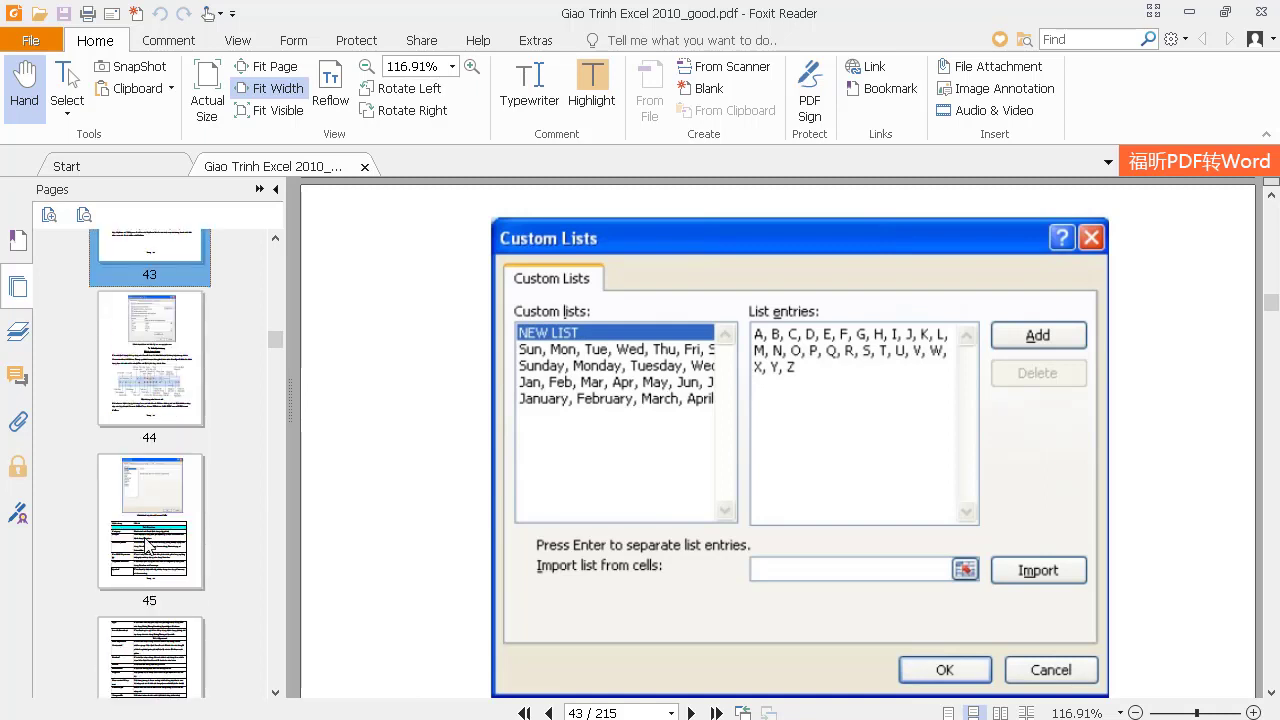
left_click(148, 546)
scroll(165, 630, "down", 1)
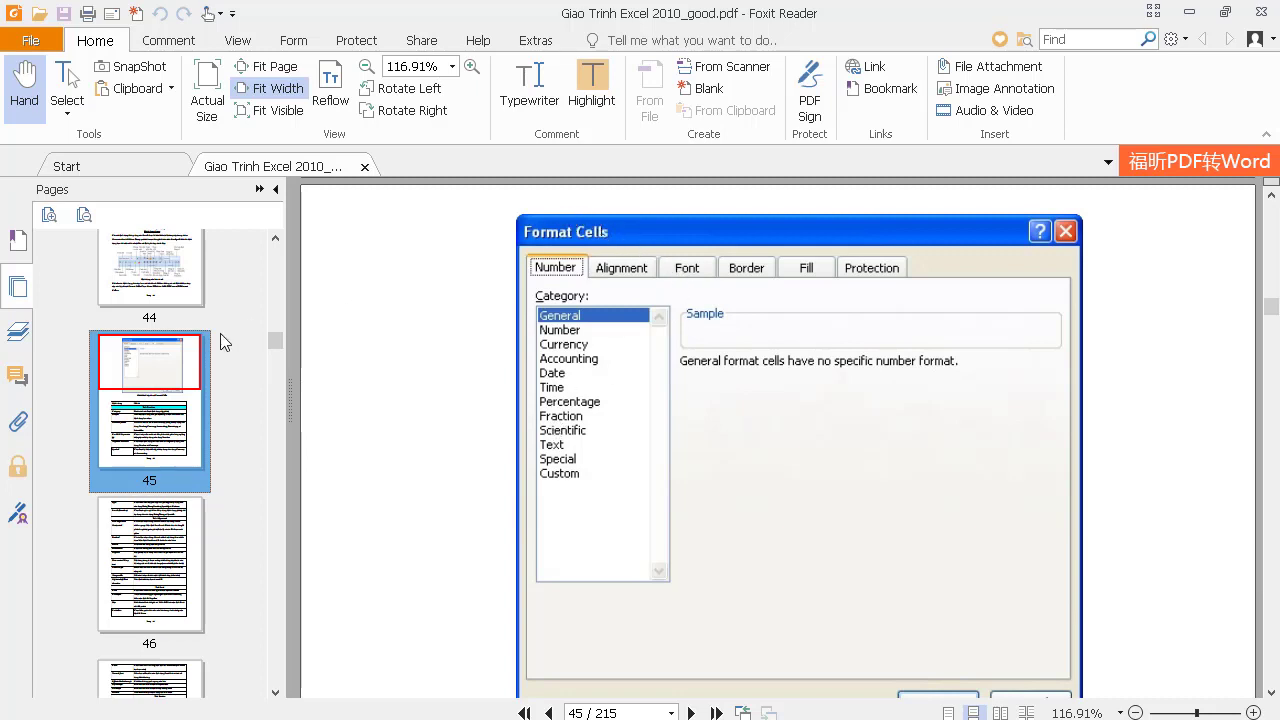
Scroll back up the thumbnails, then return to page 45's Format Cells illustration
scroll(1273, 225, "up", 5)
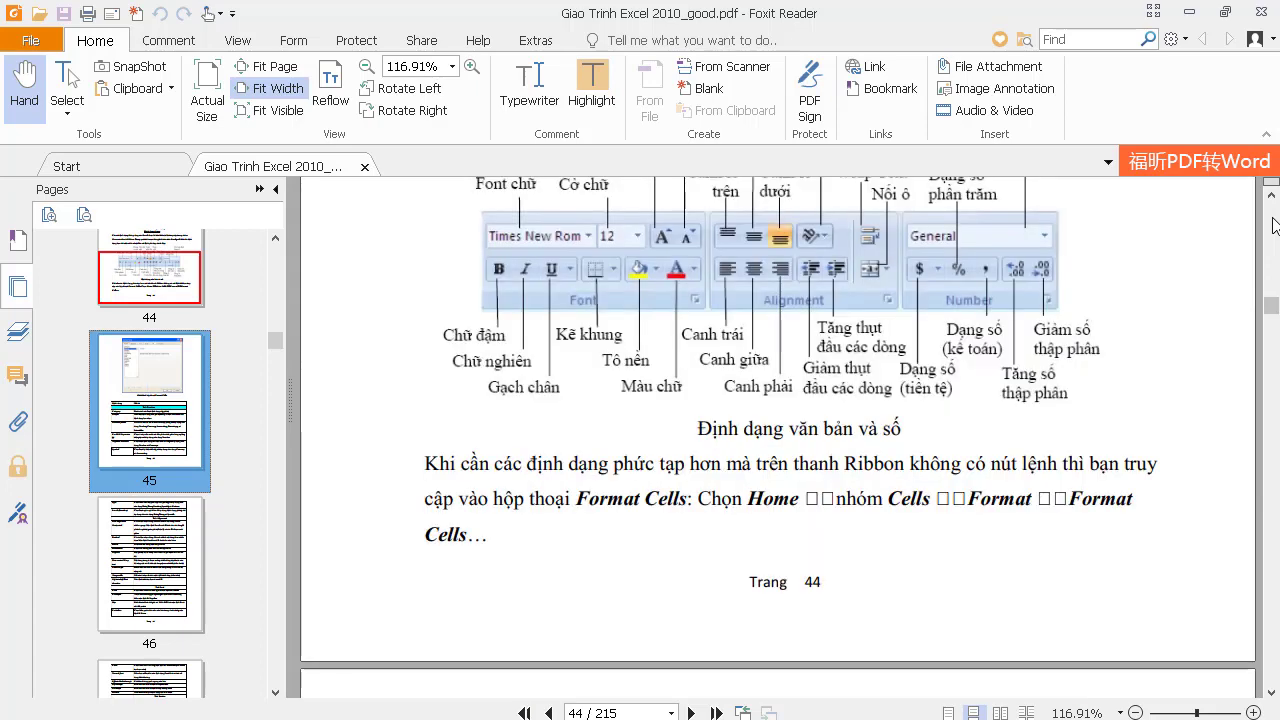
scroll(1273, 225, "up", 5)
scroll(1273, 225, "up", 5)
scroll(1273, 225, "up", 5)
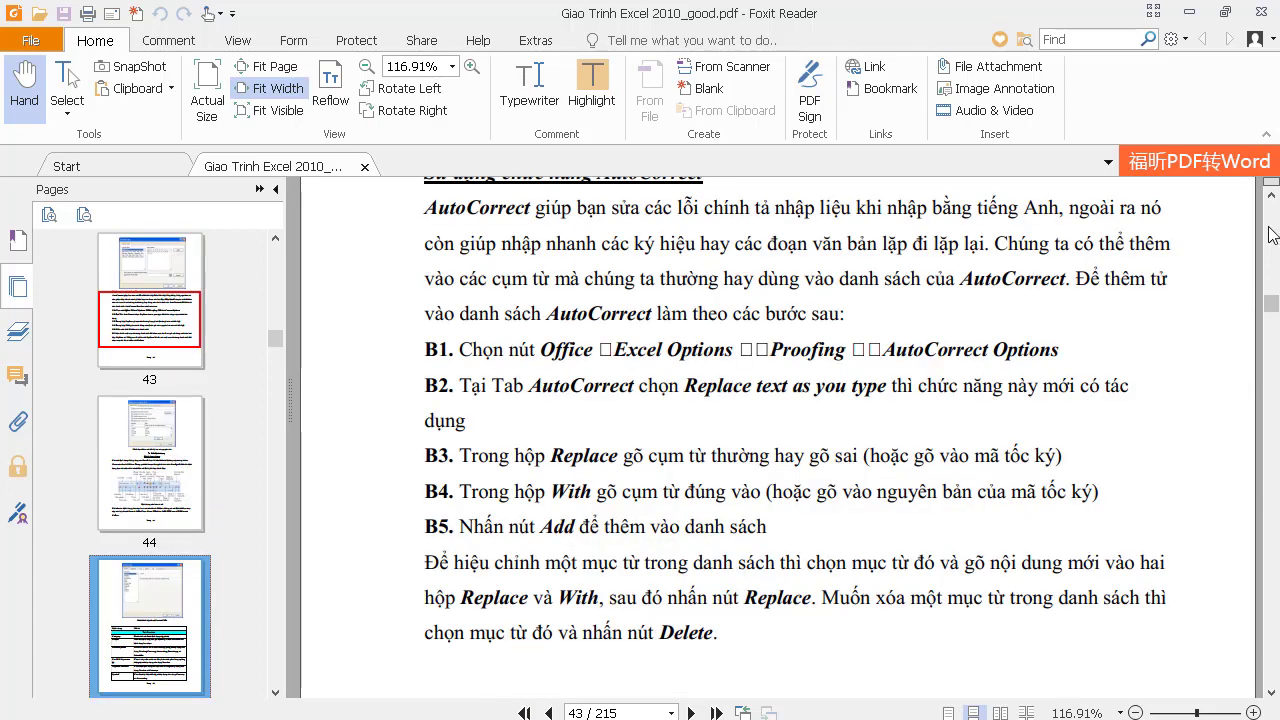
left_click(167, 601)
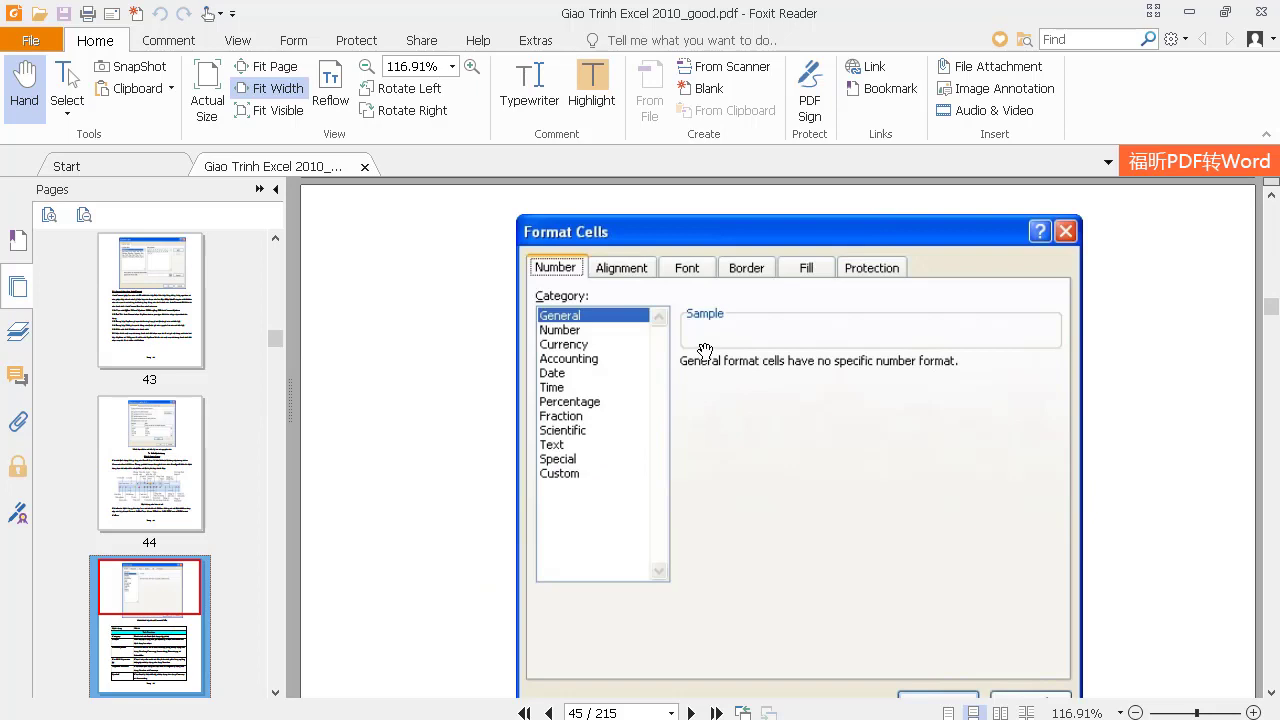
scroll(705, 350, "down", 1)
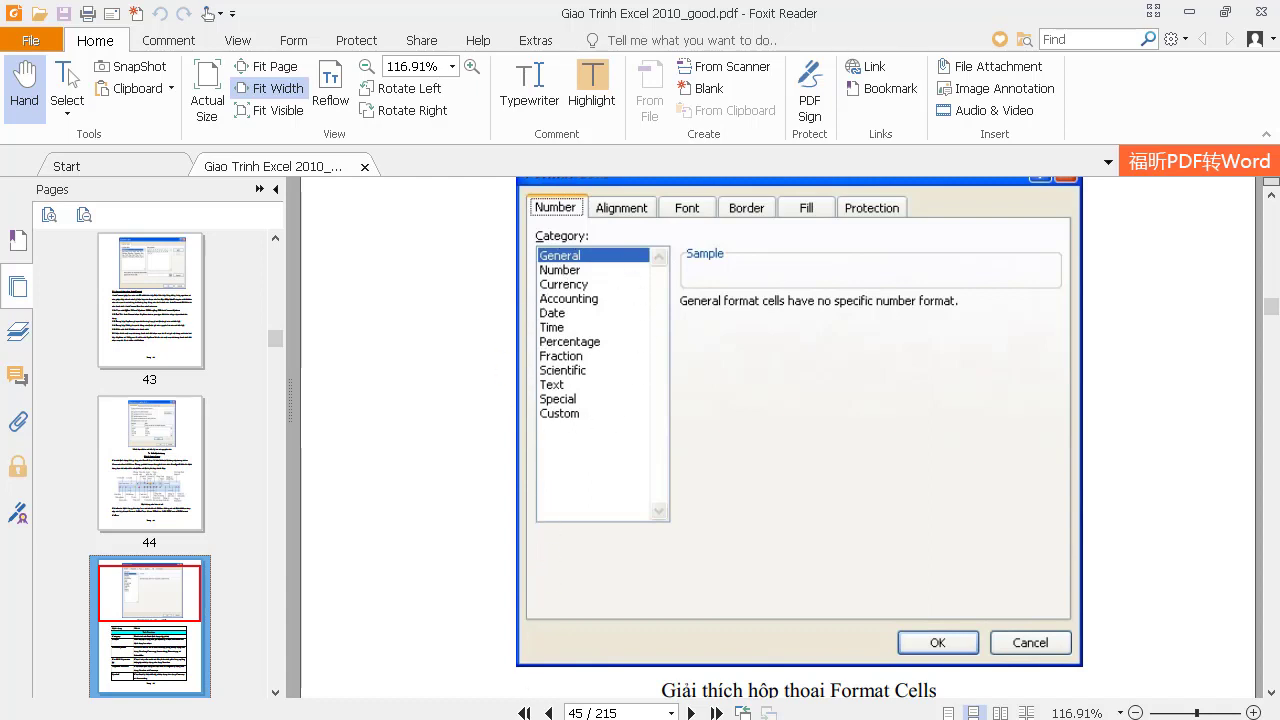
In Excel, open Format Cells for cell F8 and show the Number category with 2 decimal places
left_click(320, 650)
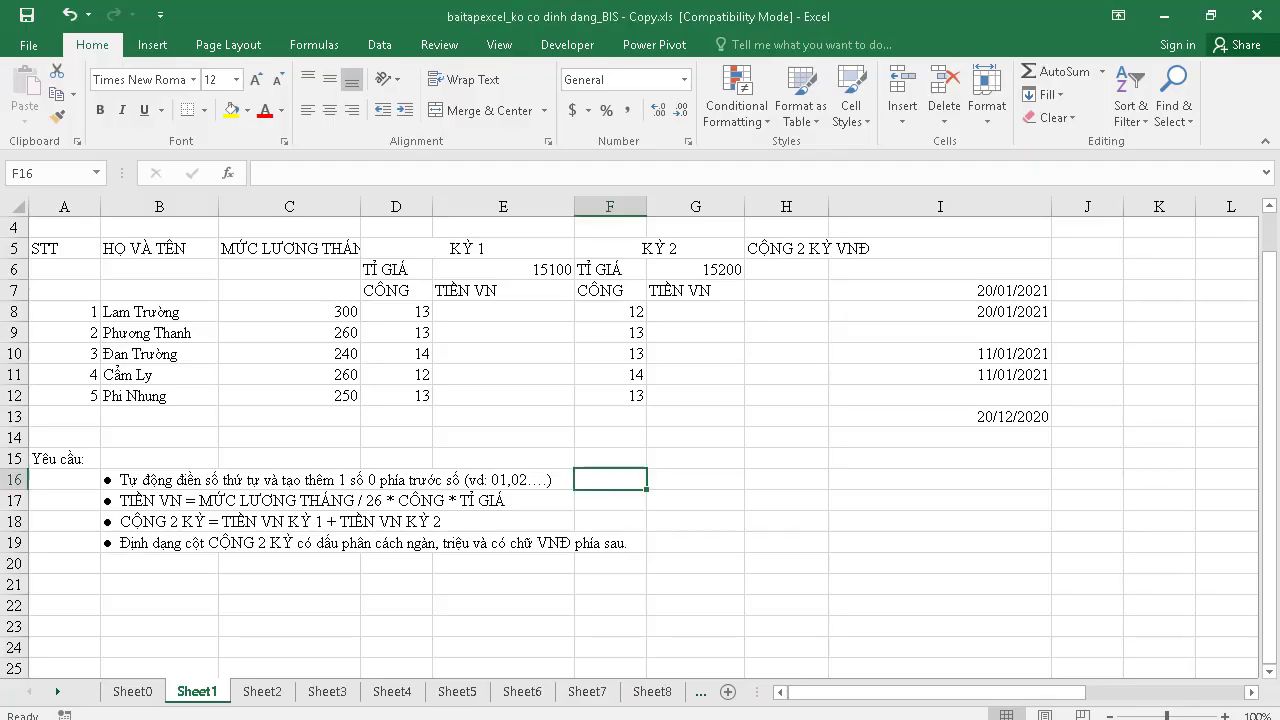
left_click(628, 326)
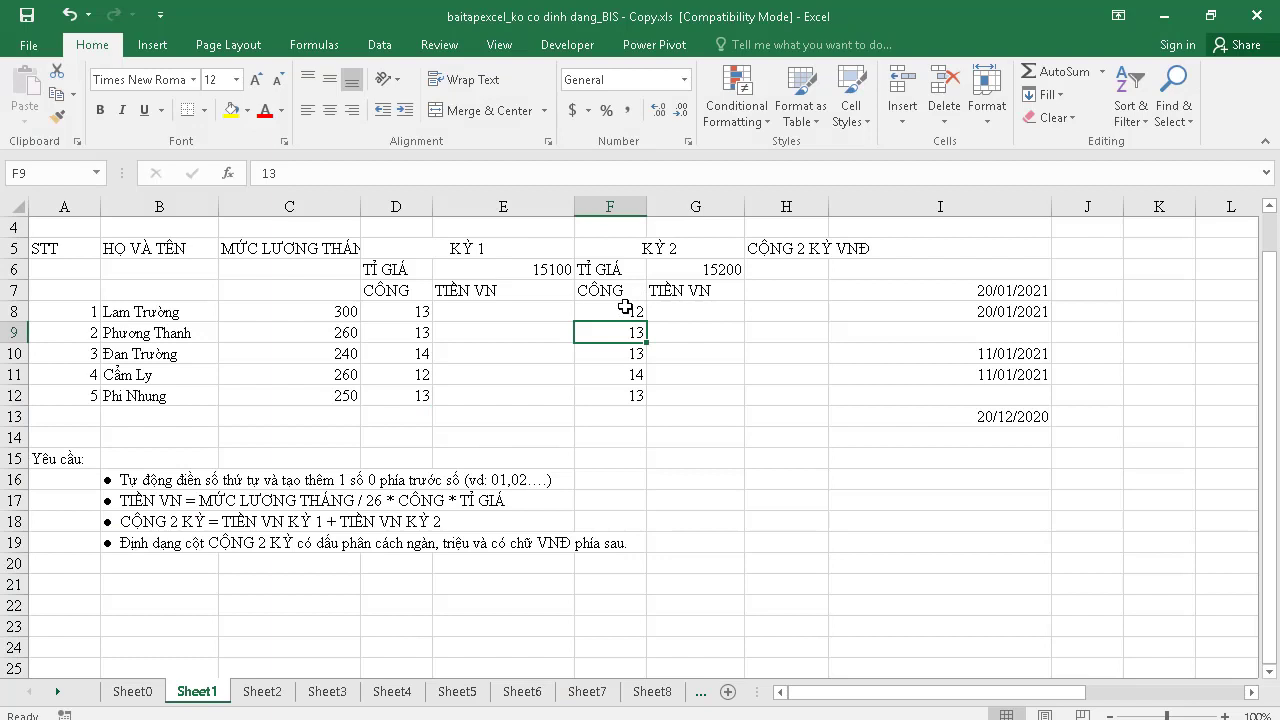
right_click(612, 308)
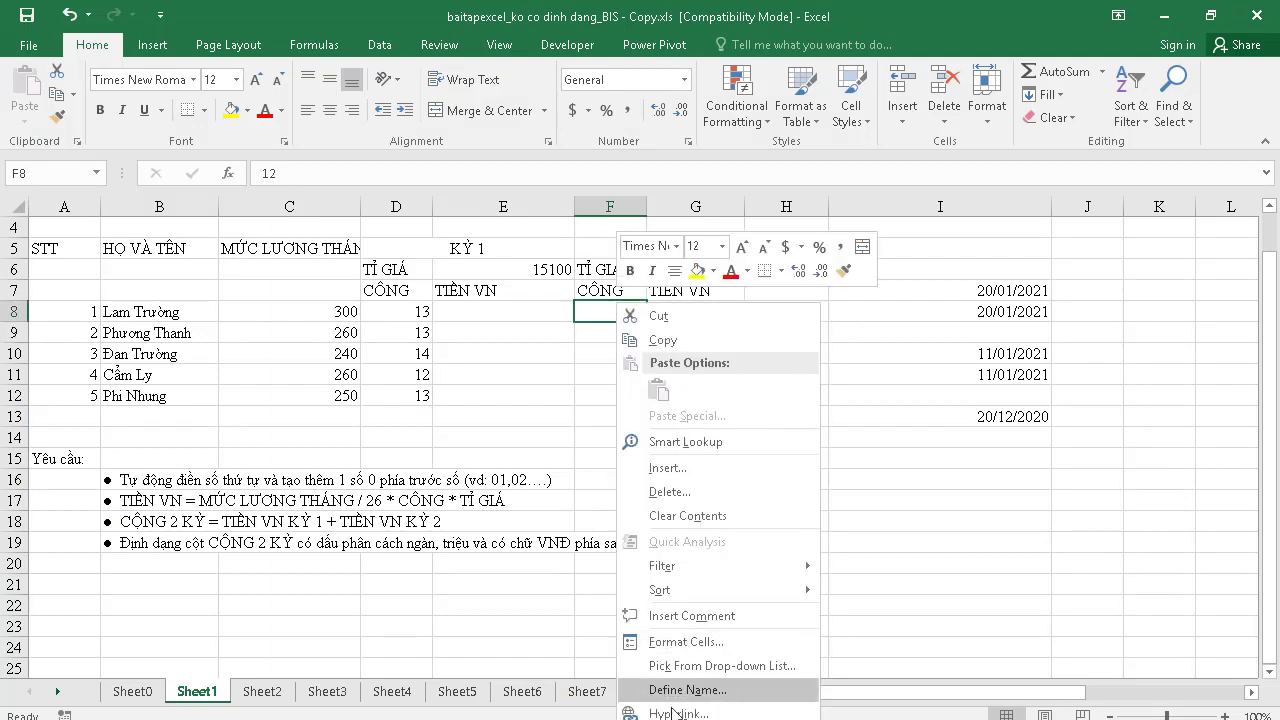
left_click(651, 645)
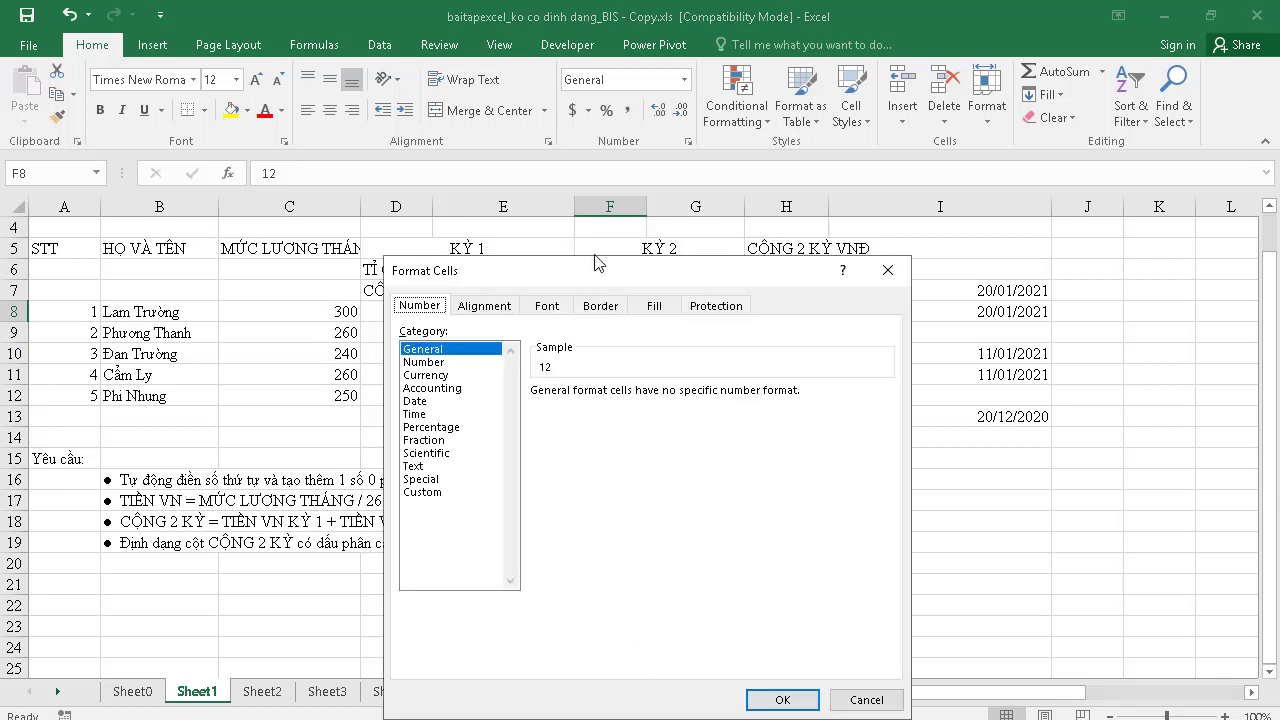
left_click_drag(598, 273, 734, 257)
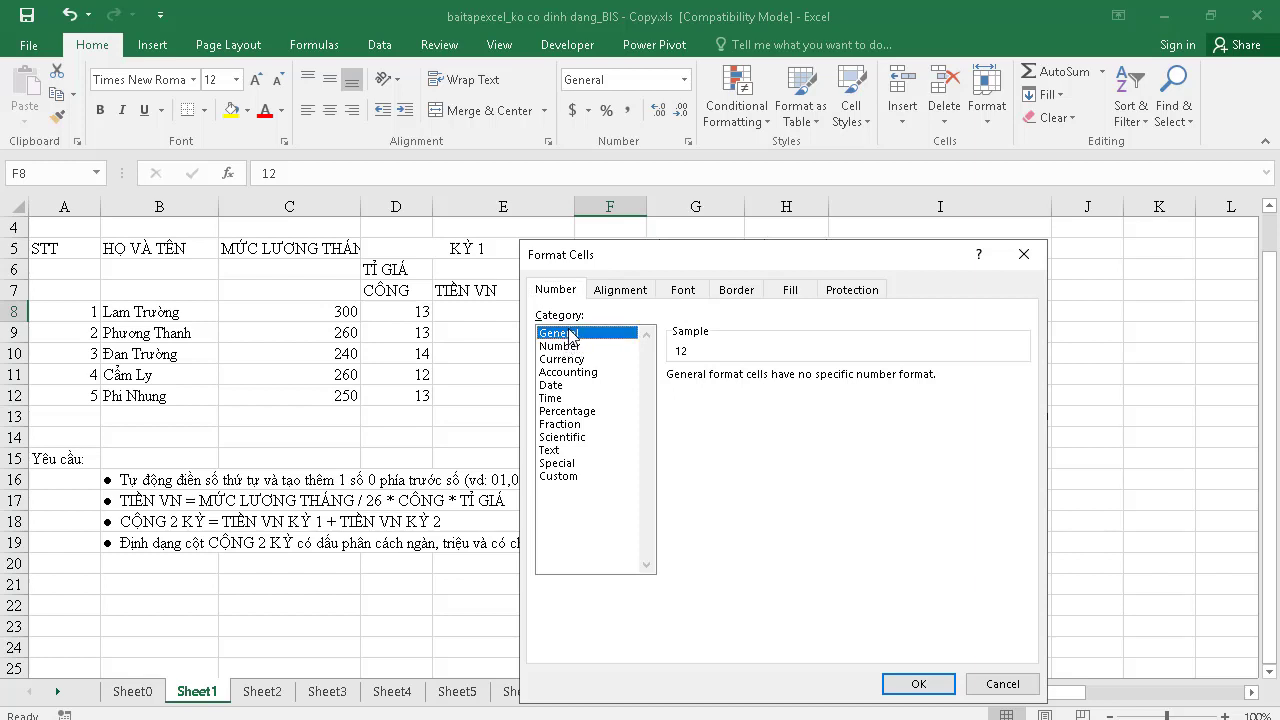
left_click(571, 347)
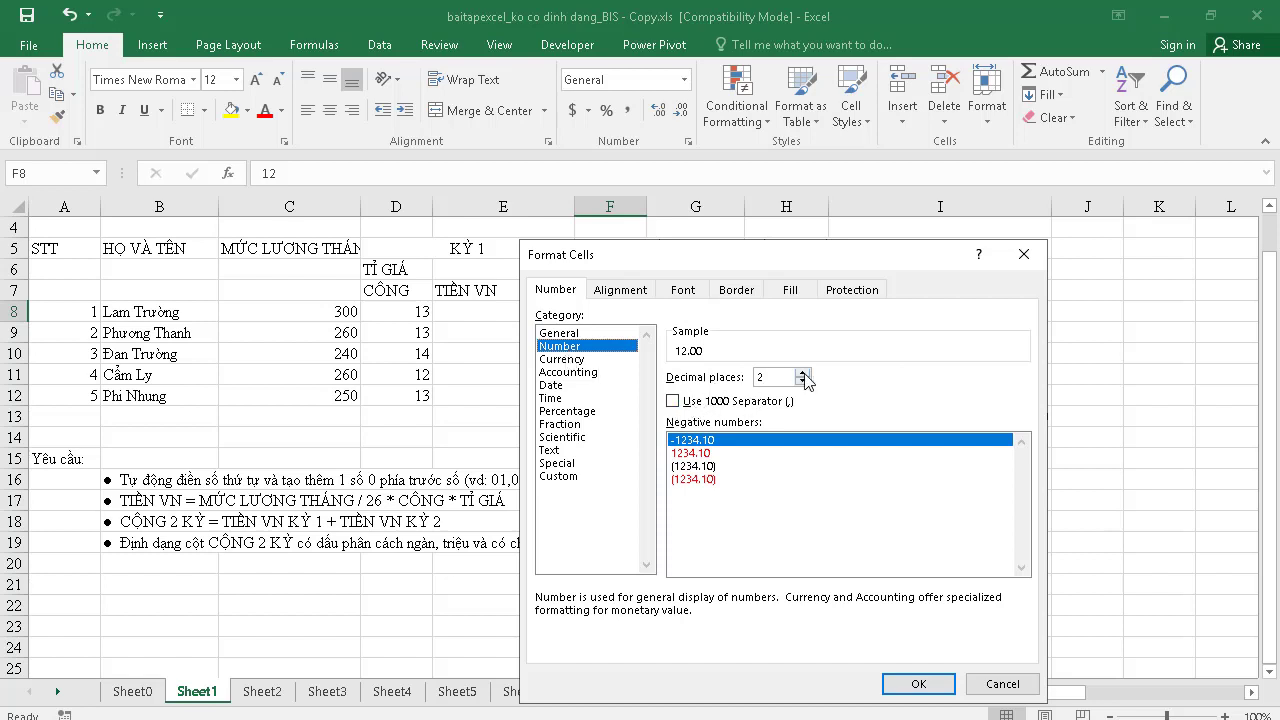
Preview the Currency, Accounting, Date, Time, Percentage and Fraction categories for F8
left_click(570, 360)
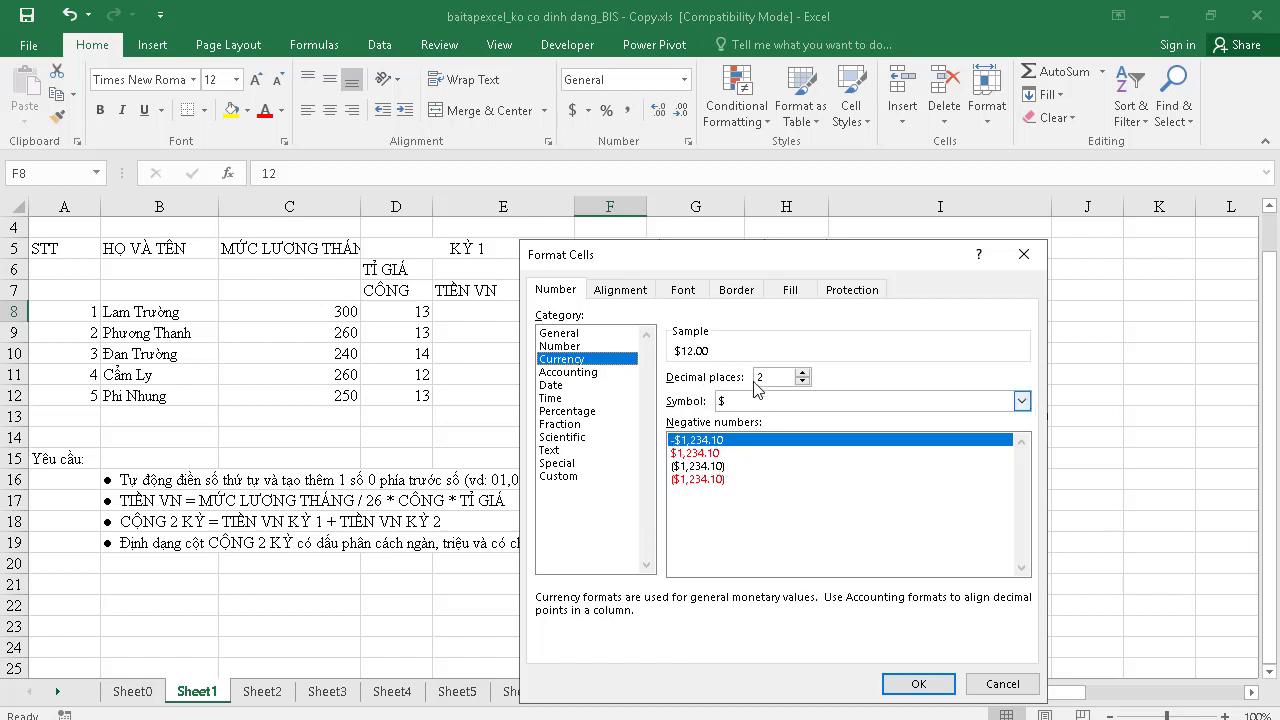
left_click(572, 373)
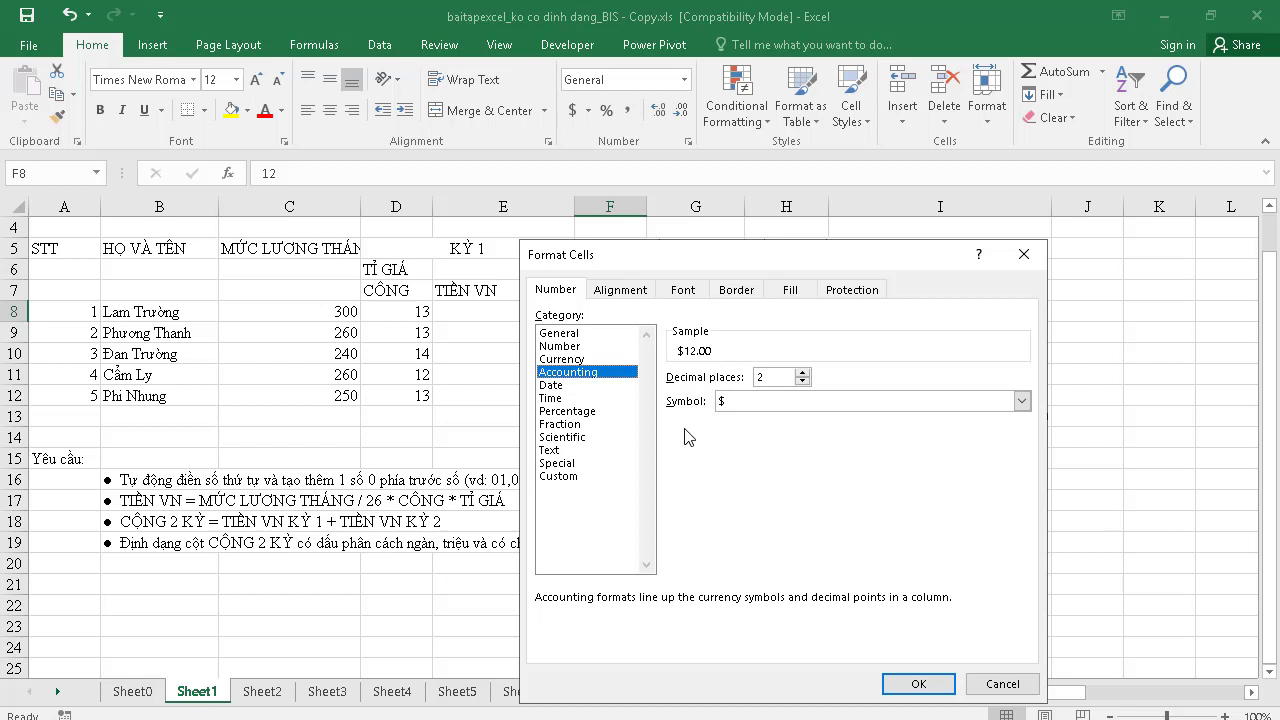
left_click(570, 386)
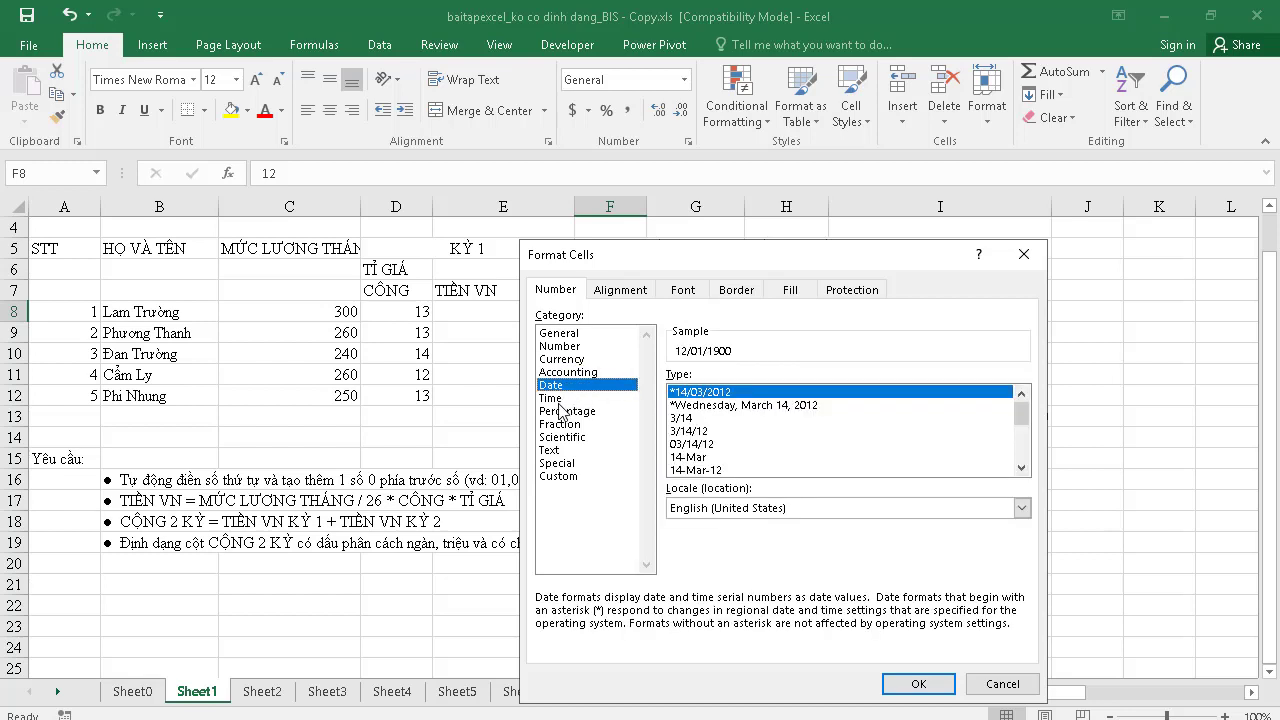
left_click(552, 398)
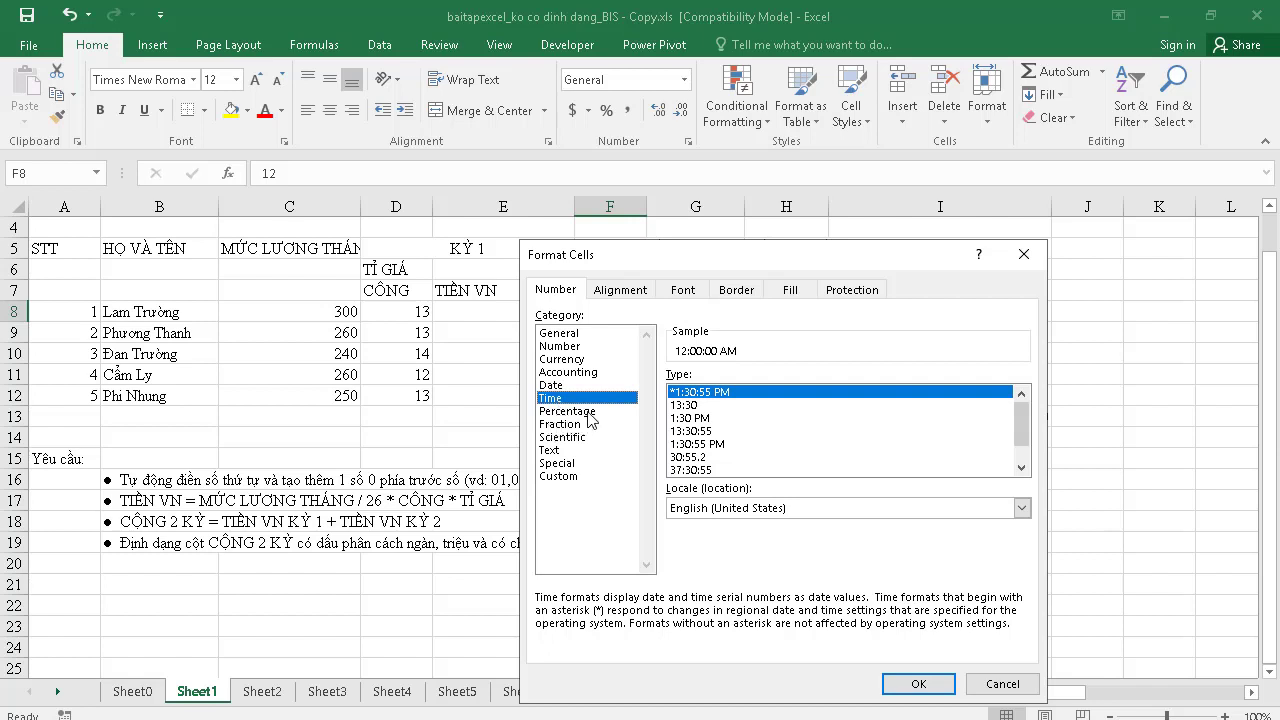
left_click(589, 411)
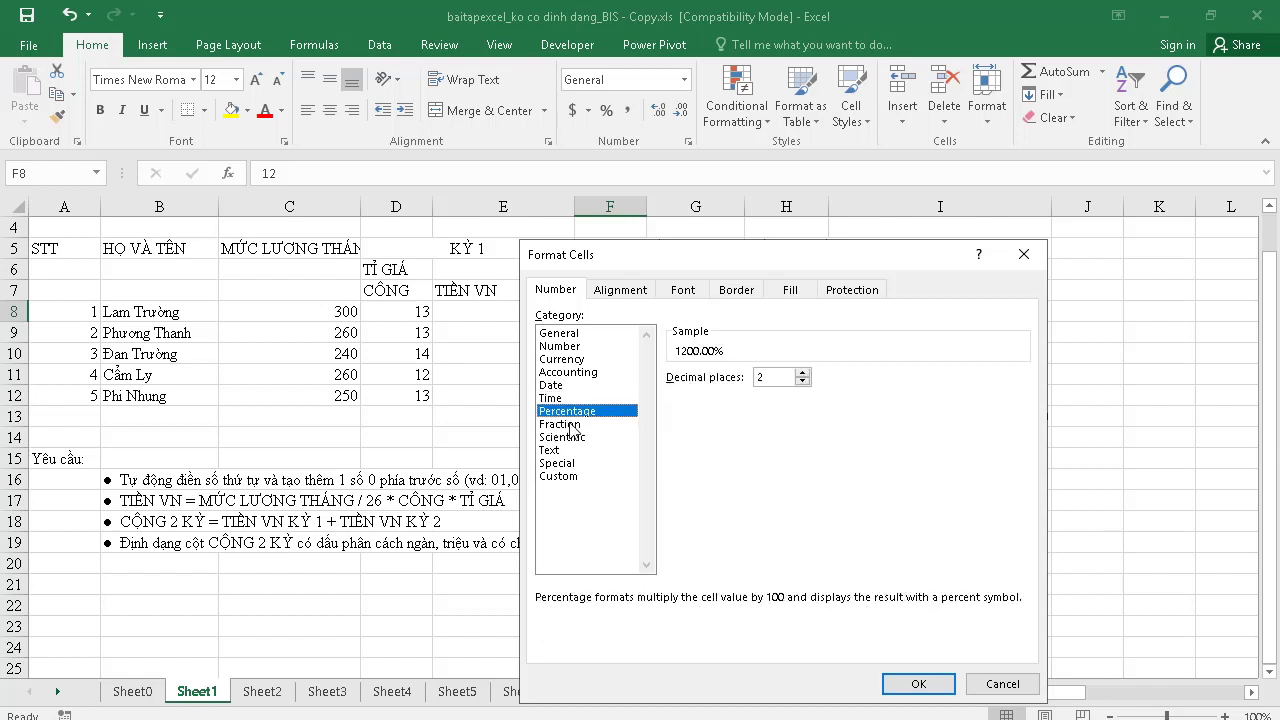
left_click(568, 424)
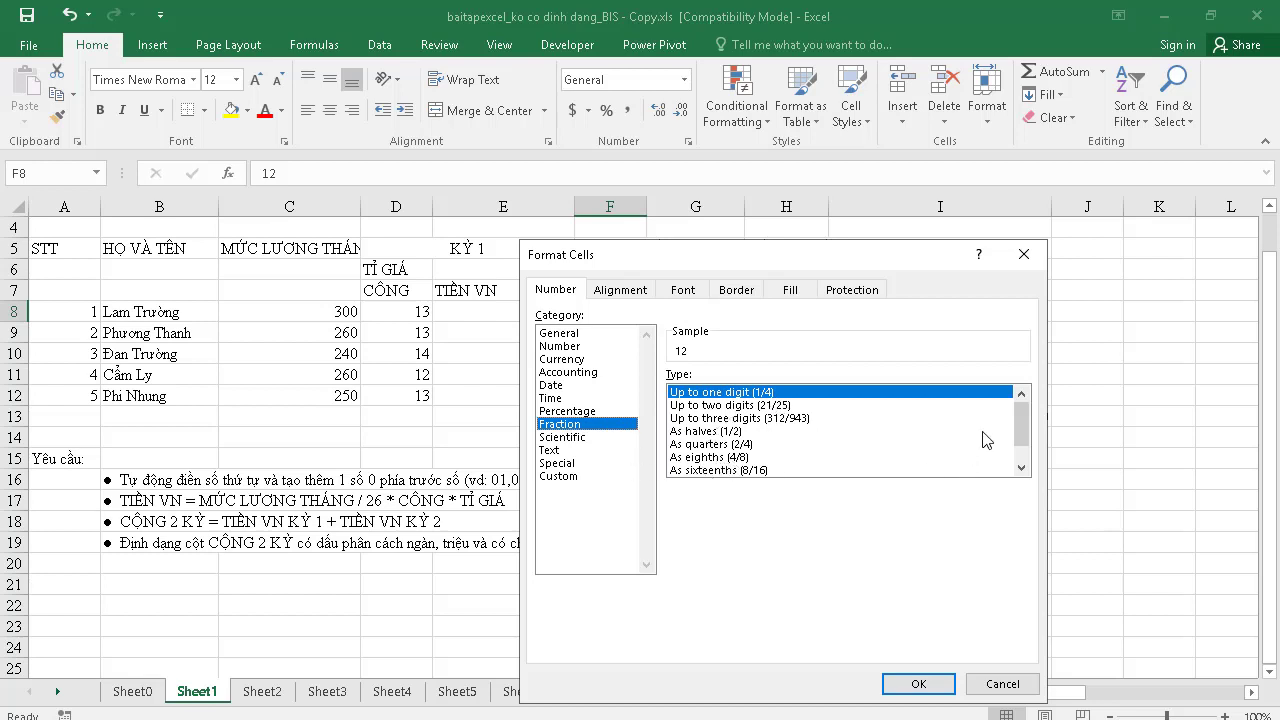
left_click_drag(1020, 420, 1020, 434)
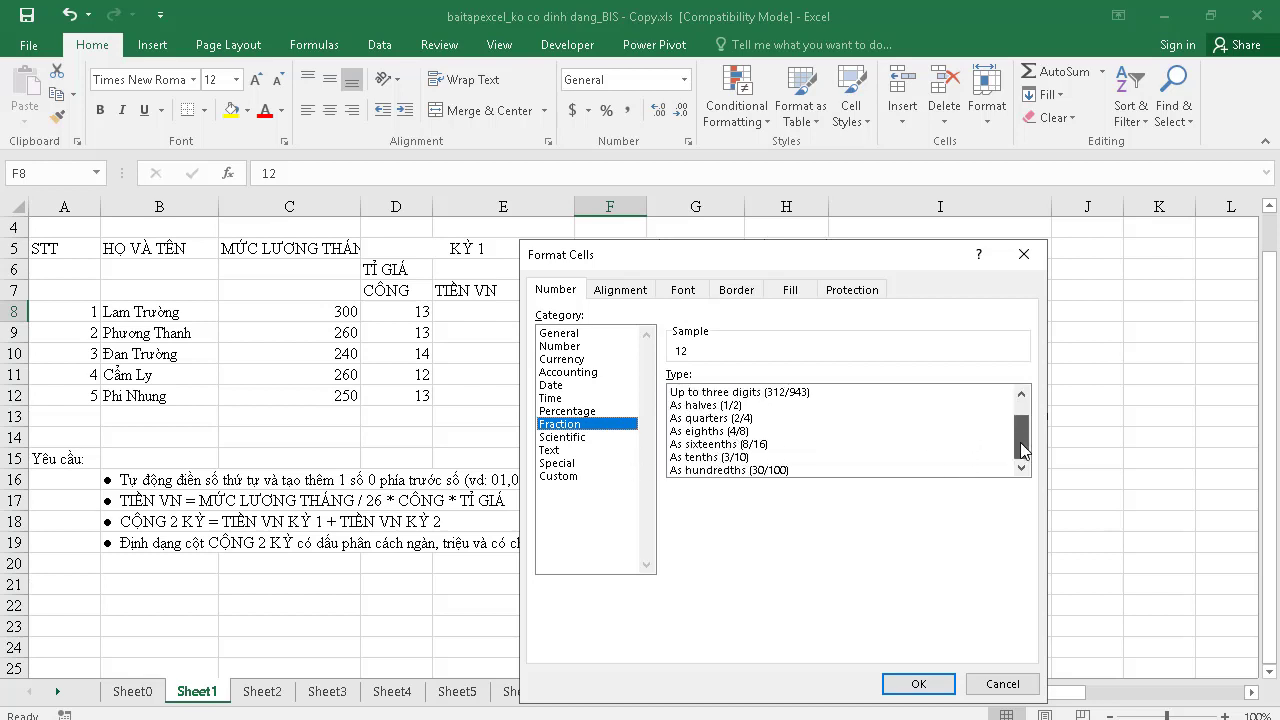
Preview Scientific, Text, Special and Custom, then cancel without changes and return to Foxit Reader
left_click(558, 440)
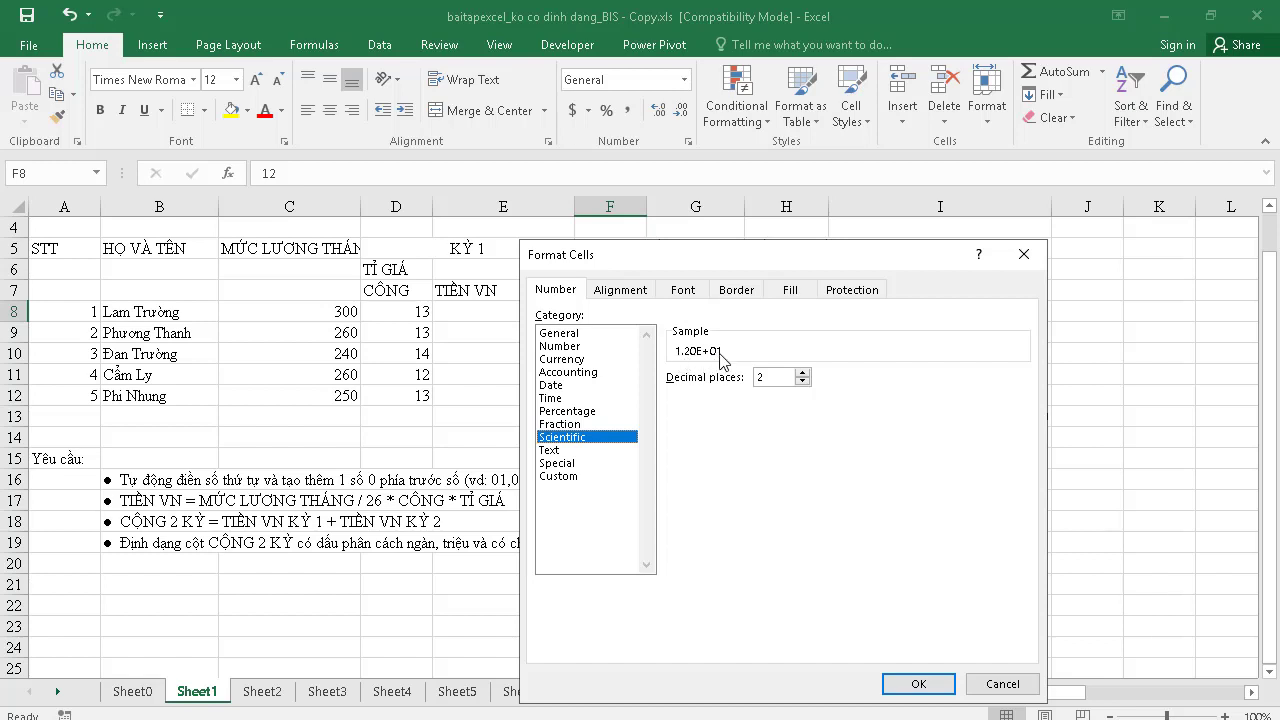
left_click(552, 450)
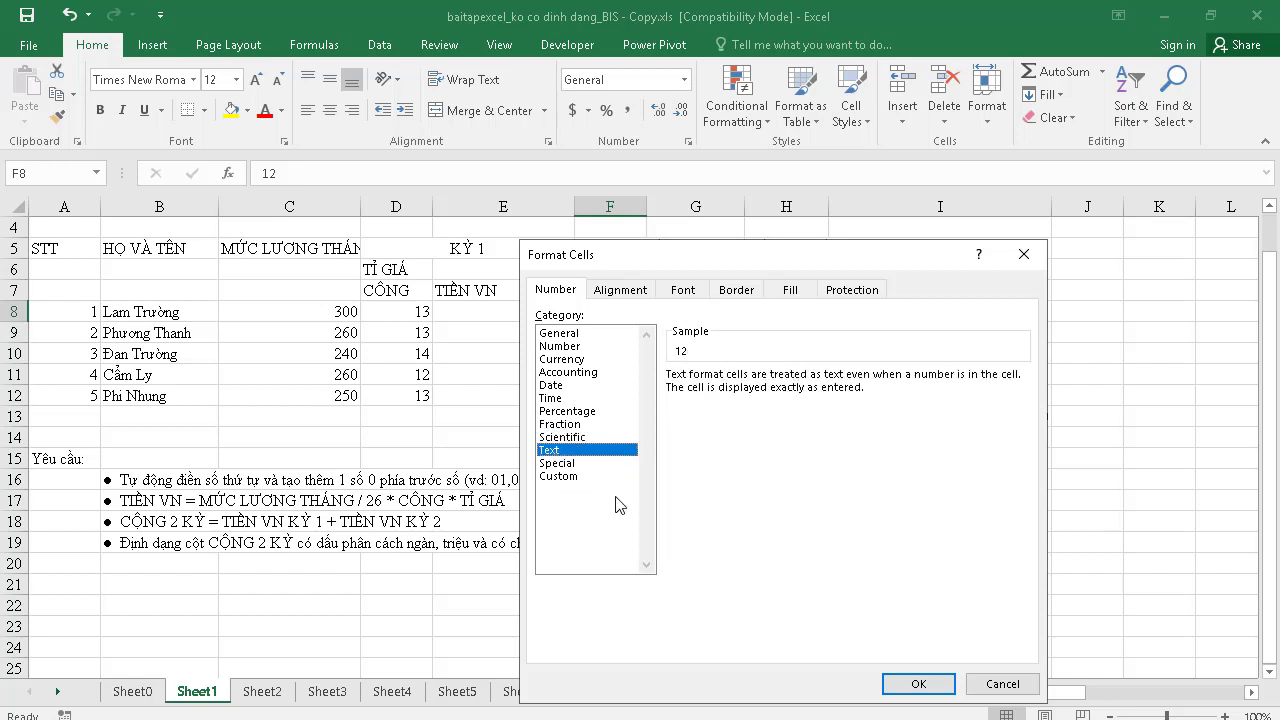
left_click(596, 463)
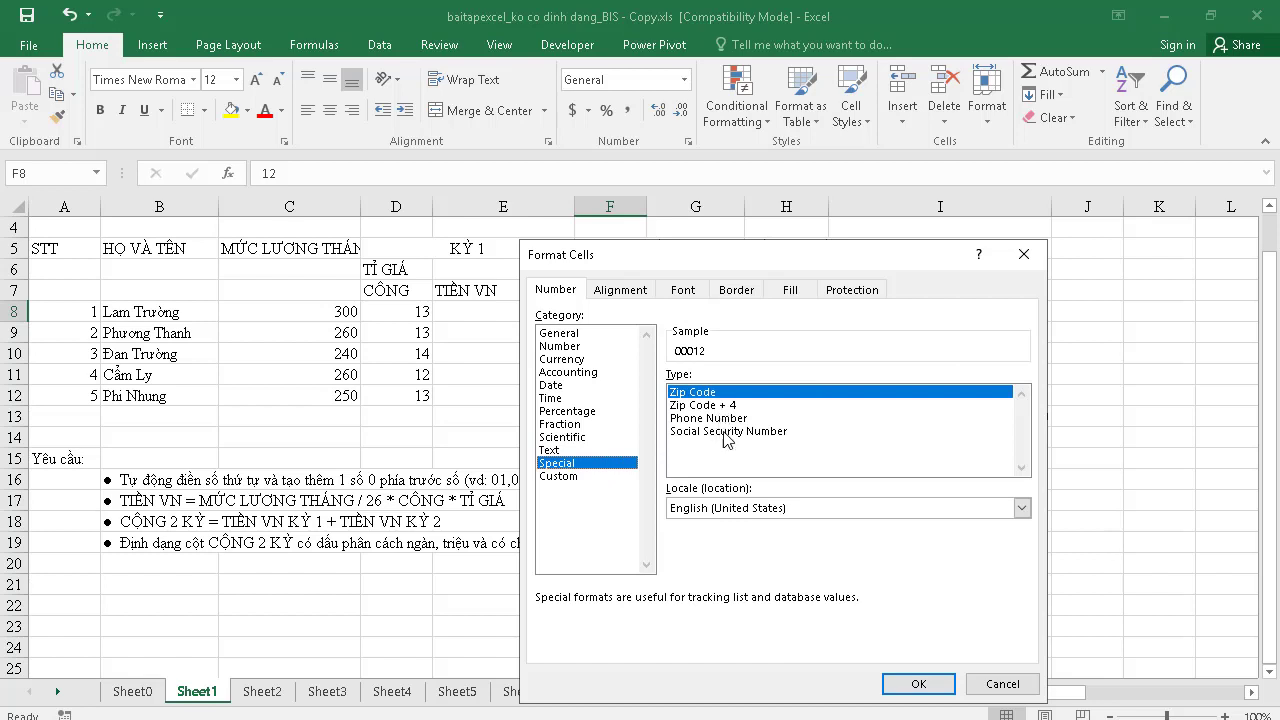
left_click(569, 477)
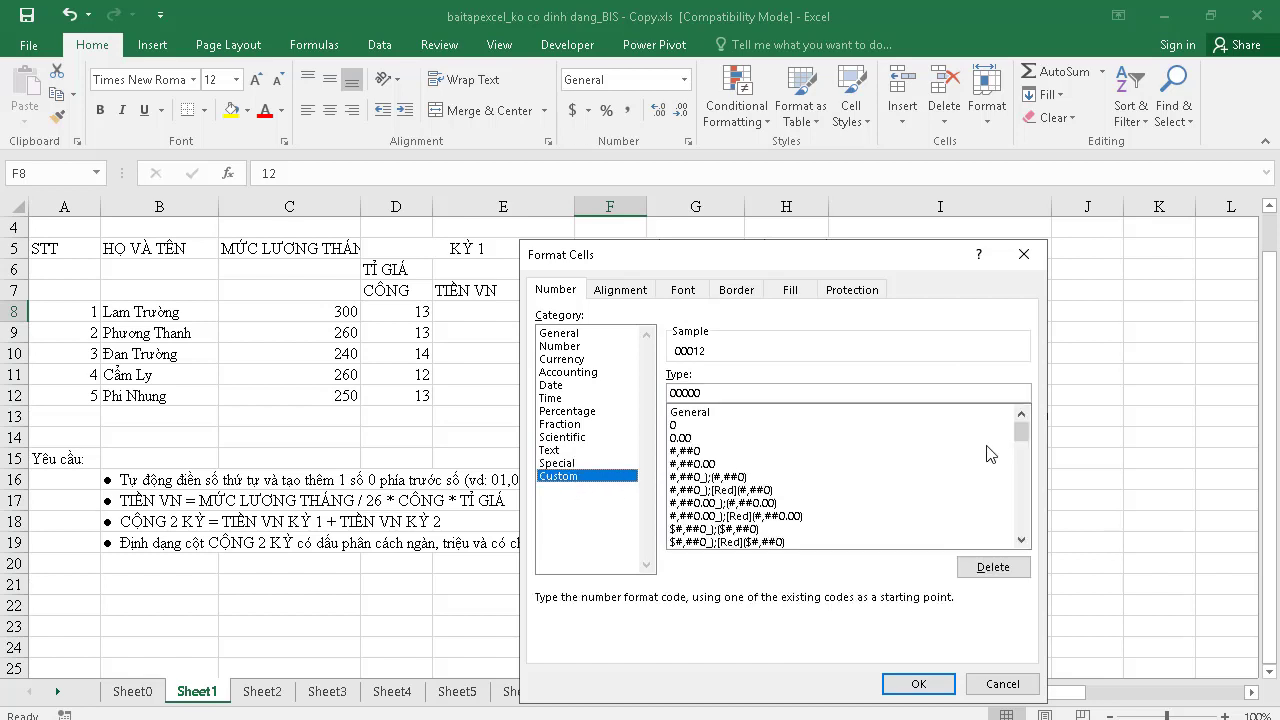
mouse_move(1024, 437)
left_mouse_down()
mouse_move(1020, 543)
mouse_move(1033, 425)
left_mouse_up()
left_click(987, 684)
key("alt+Tab")
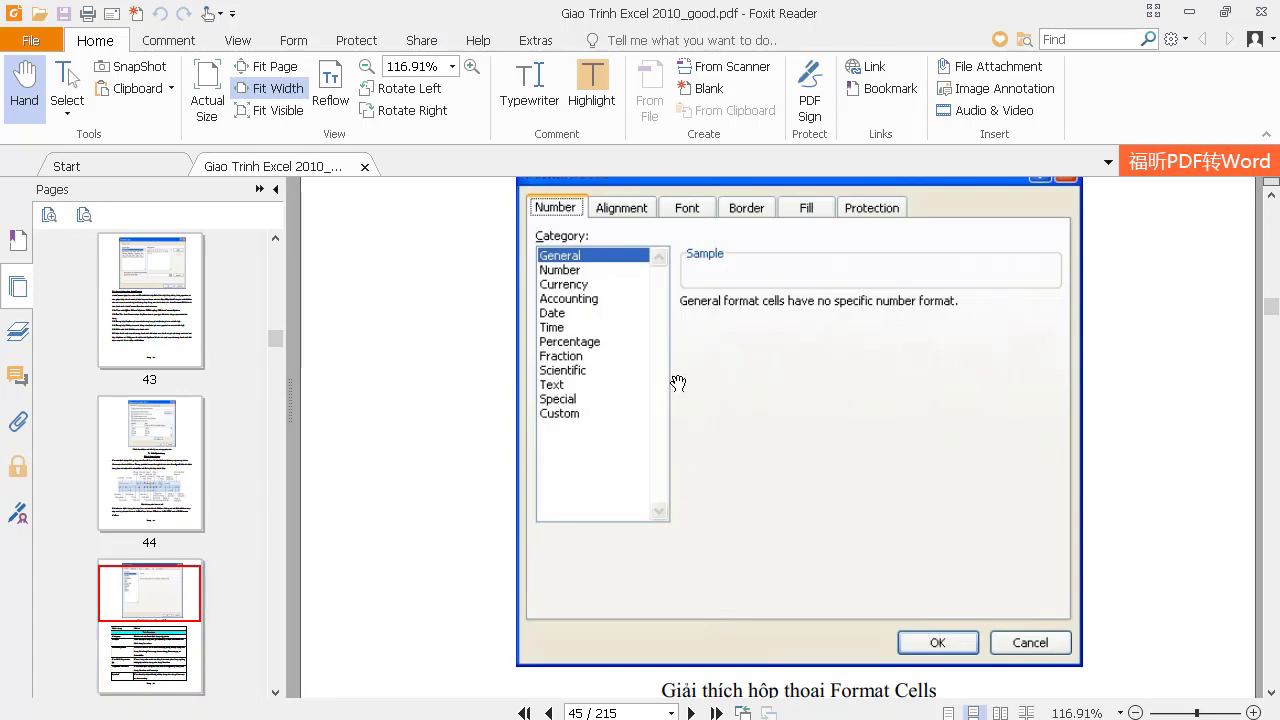
Scroll from page 46's cell formatting tables down to the 'Sử dụng Wrap Text' section on page 49
scroll(674, 381, "down", 5)
scroll(674, 381, "down", 3)
scroll(670, 395, "down", 4)
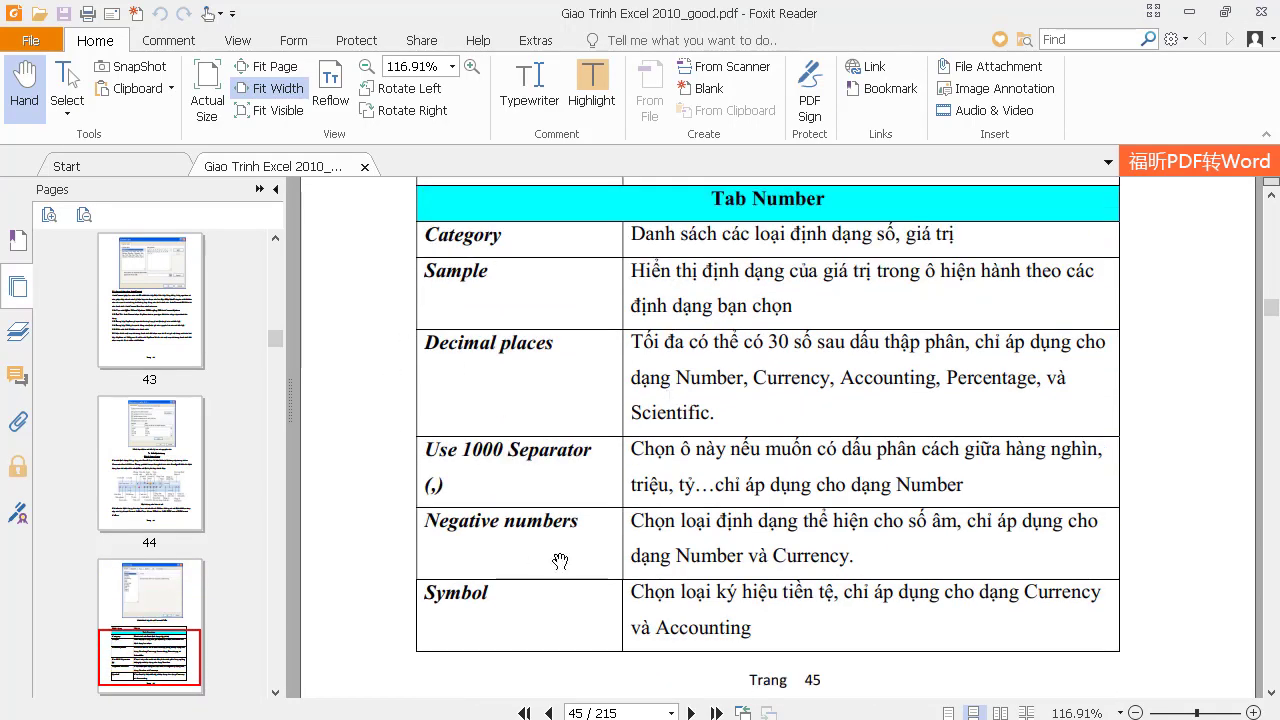
scroll(557, 505, "down", 3)
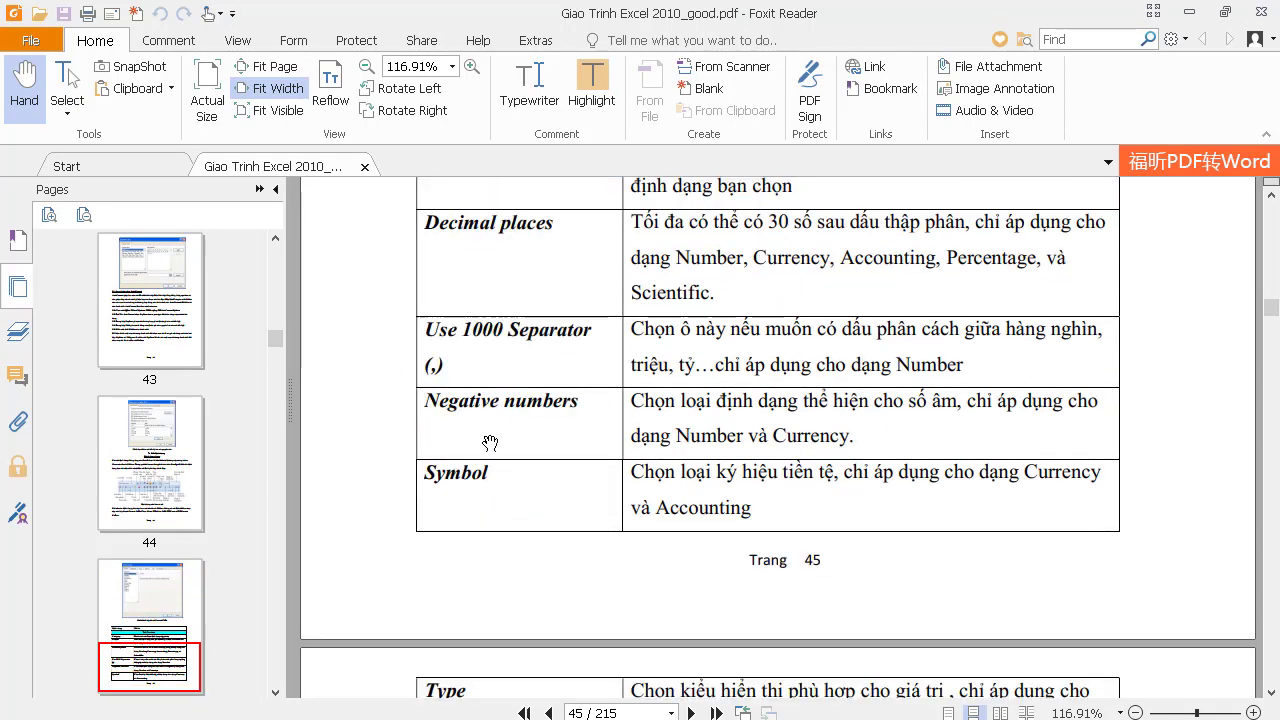
scroll(523, 483, "down", 6)
scroll(525, 487, "down", 3)
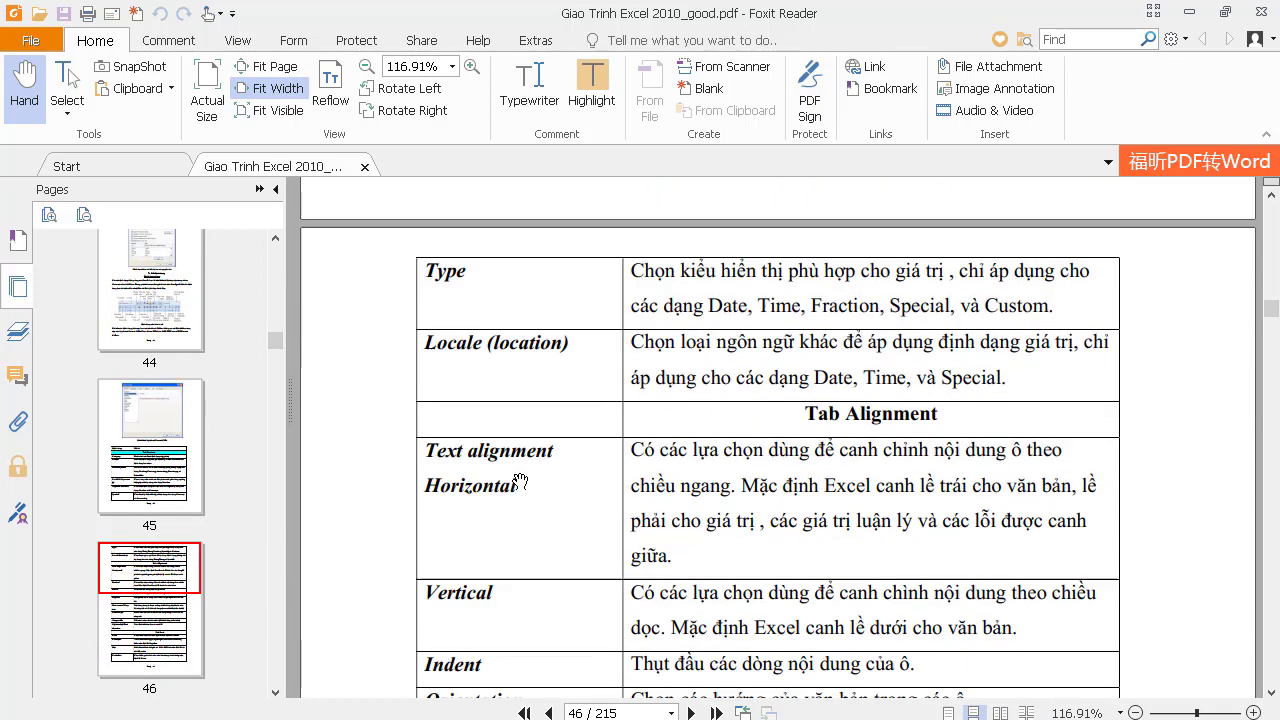
scroll(560, 560, "down", 1)
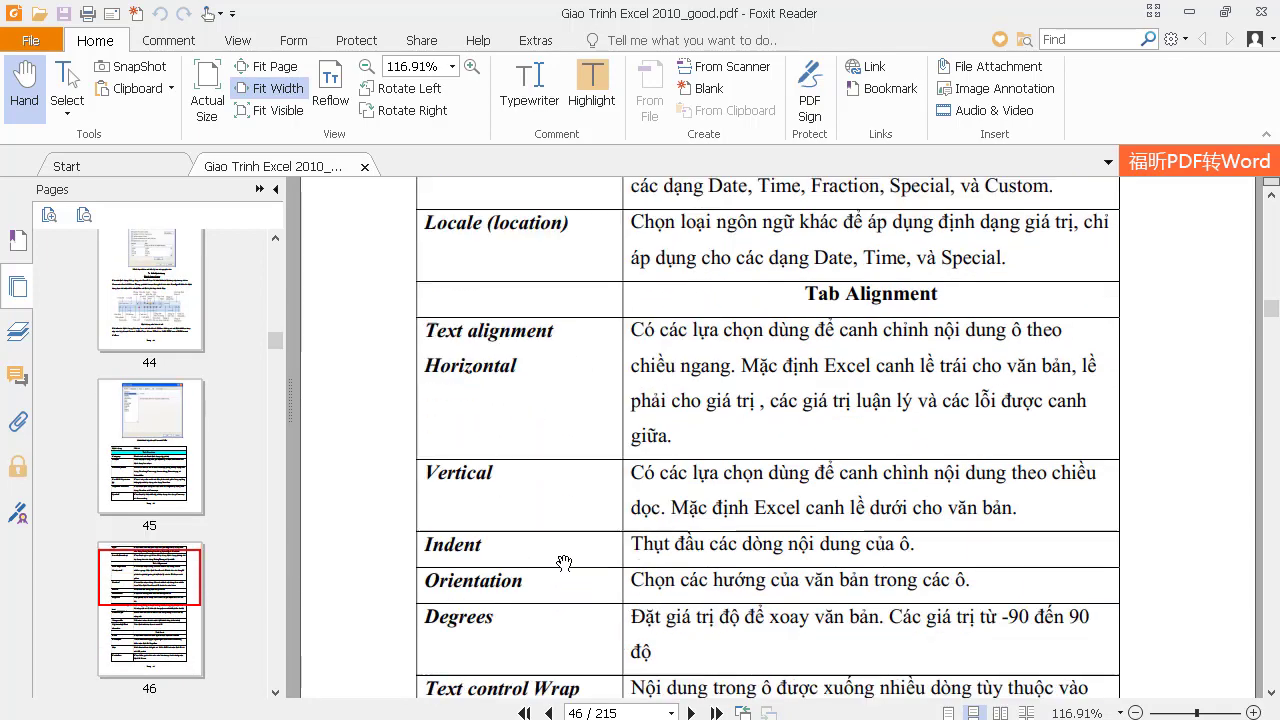
scroll(551, 514, "down", 4)
scroll(552, 515, "down", 6)
scroll(552, 515, "down", 4)
scroll(552, 515, "down", 4)
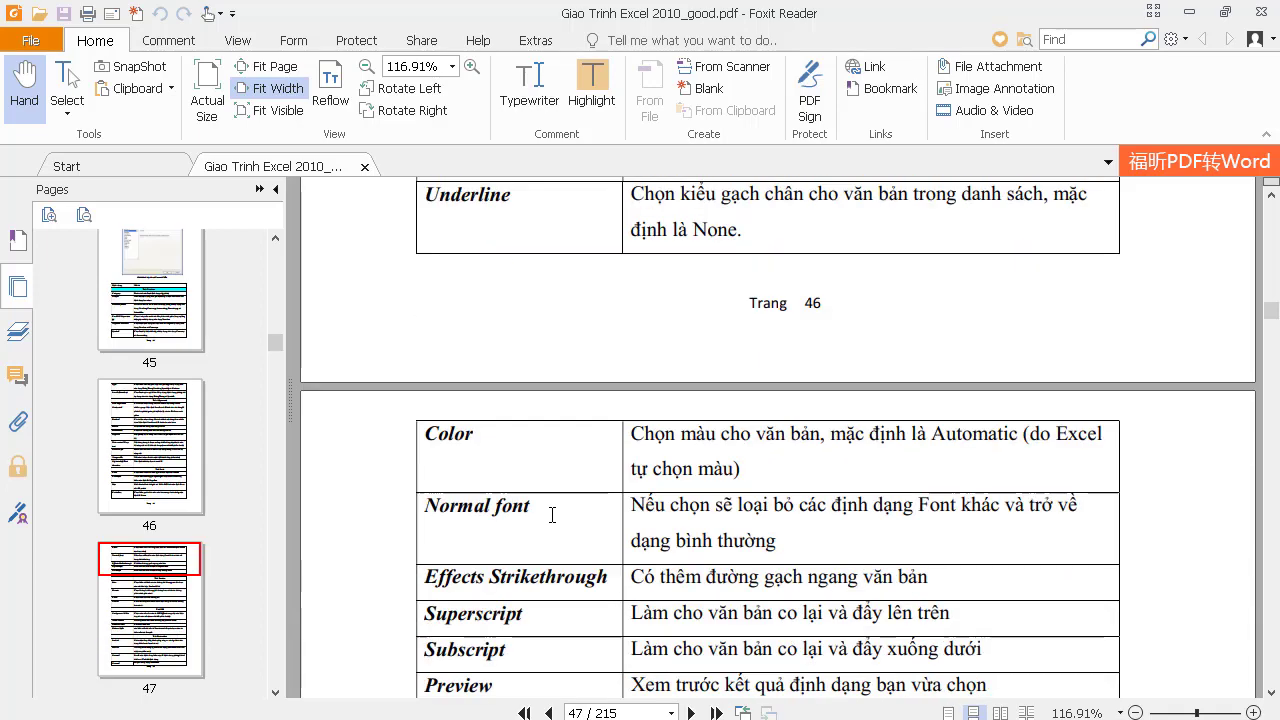
scroll(552, 515, "down", 6)
scroll(552, 515, "down", 2)
scroll(552, 515, "down", 5)
scroll(552, 515, "down", 5)
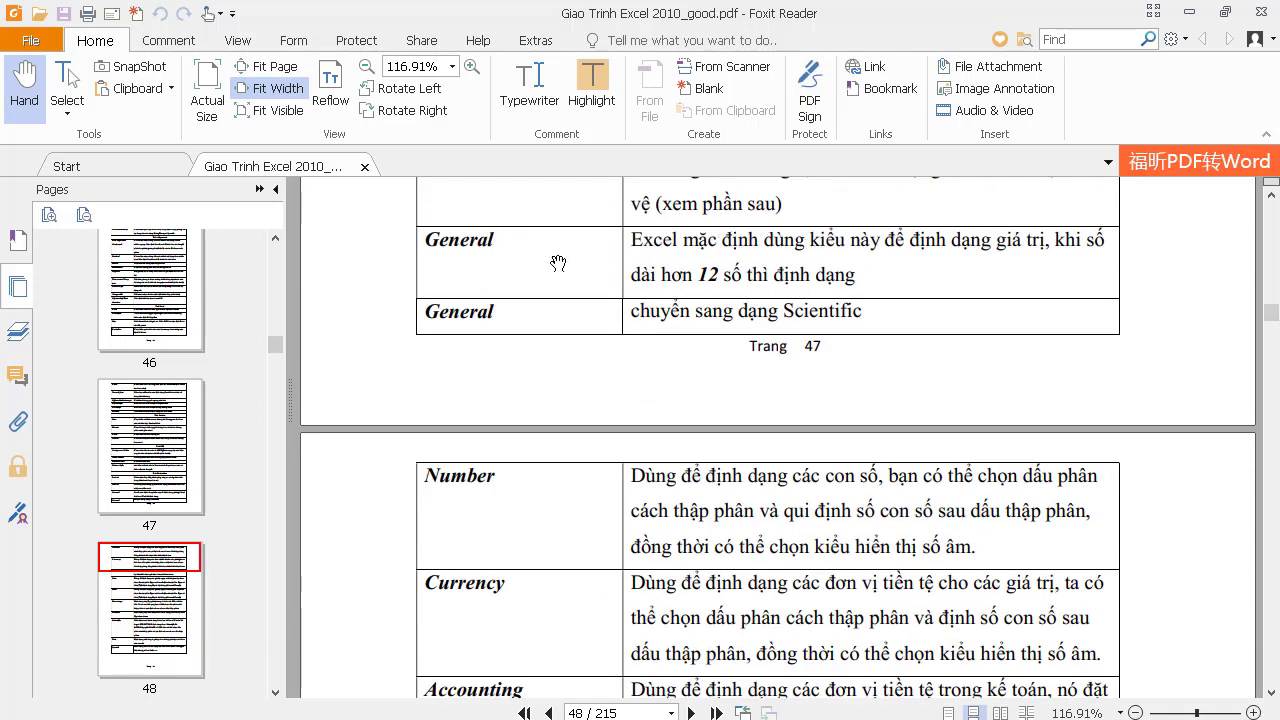
scroll(614, 501, "up", 1)
scroll(614, 501, "down", 3)
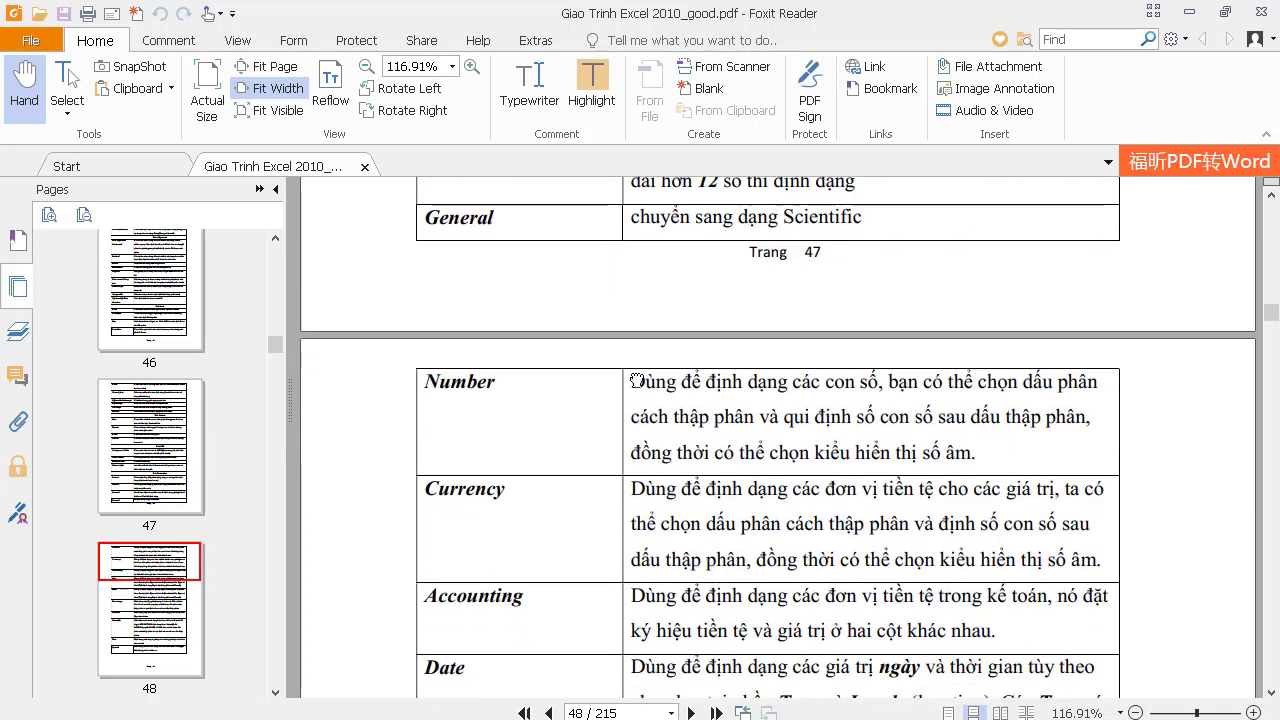
scroll(754, 626, "down", 4)
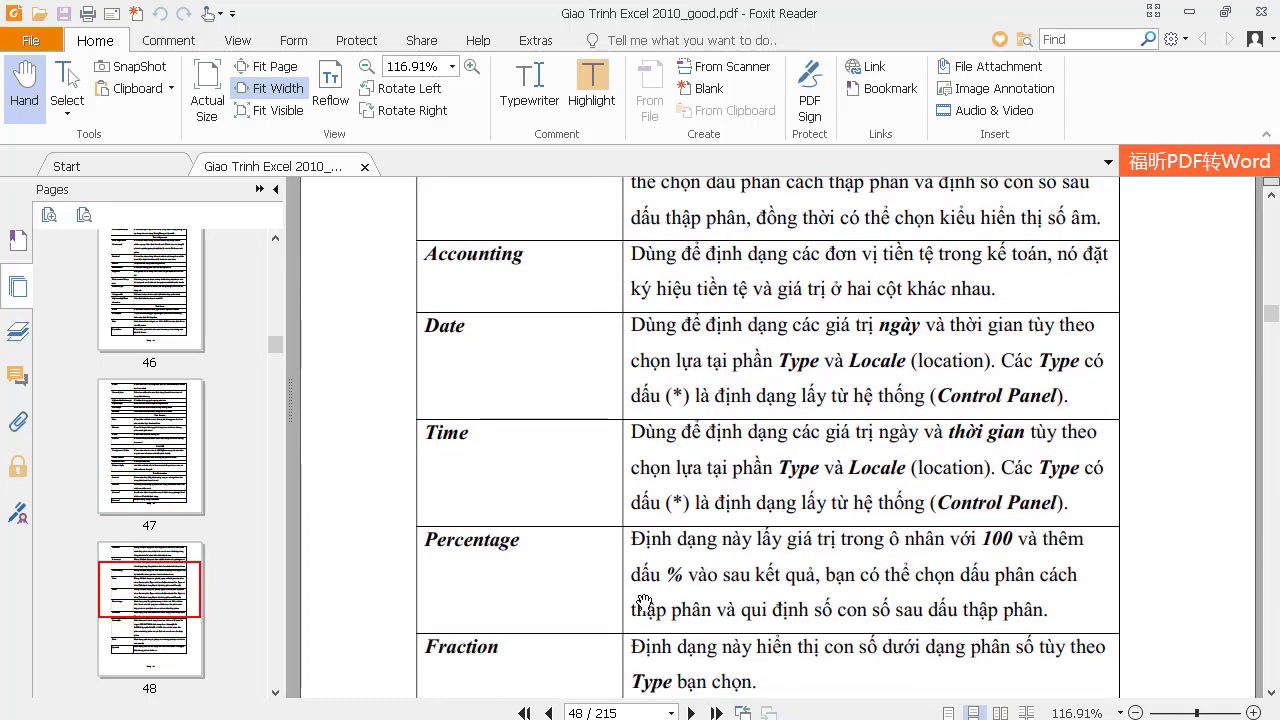
scroll(644, 603, "down", 6)
scroll(702, 335, "up", 1)
scroll(714, 478, "down", 4)
scroll(700, 450, "down", 2)
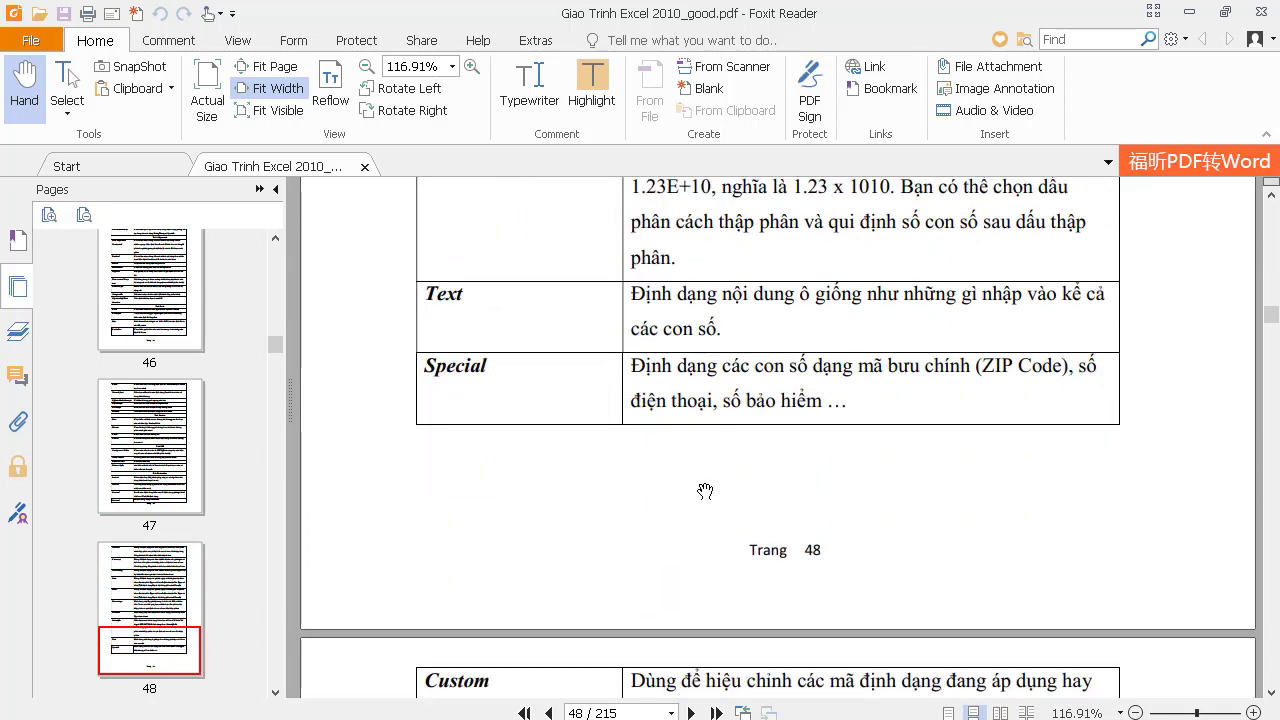
scroll(700, 450, "down", 6)
scroll(699, 481, "down", 4)
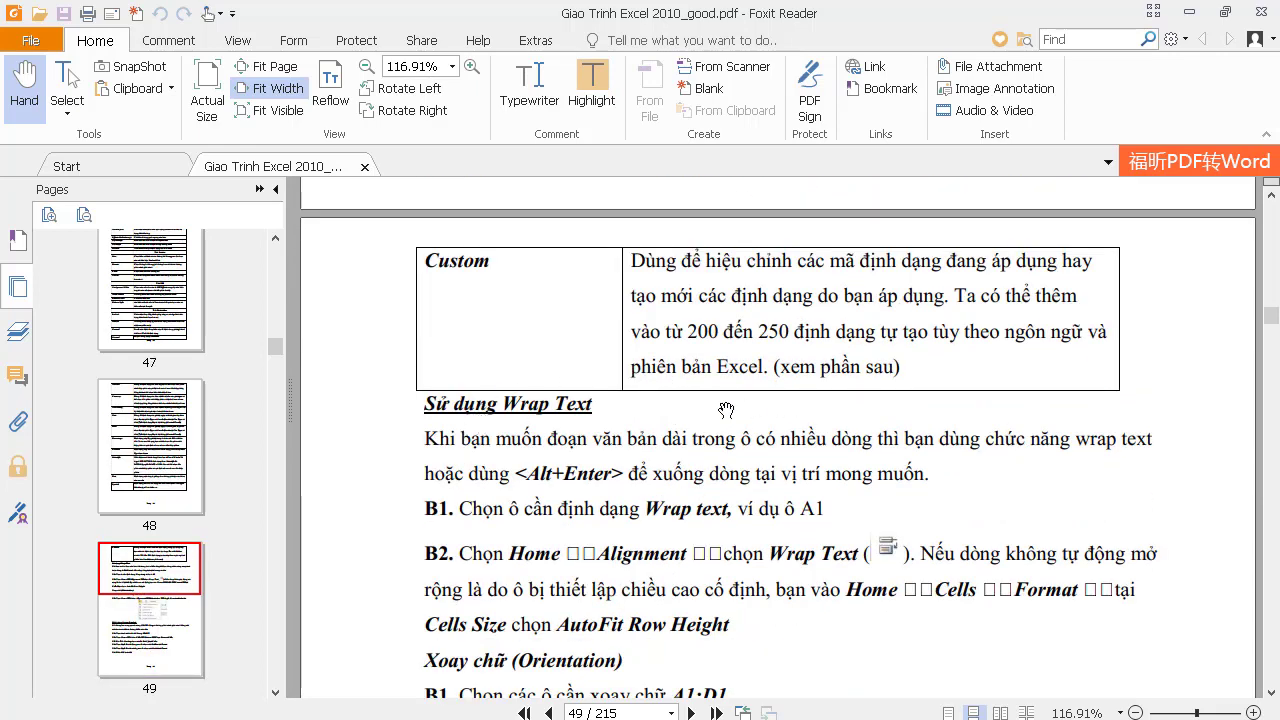
Keep scrolling down through the tutorial past the Wrap Text section
scroll(726, 410, "down", 3)
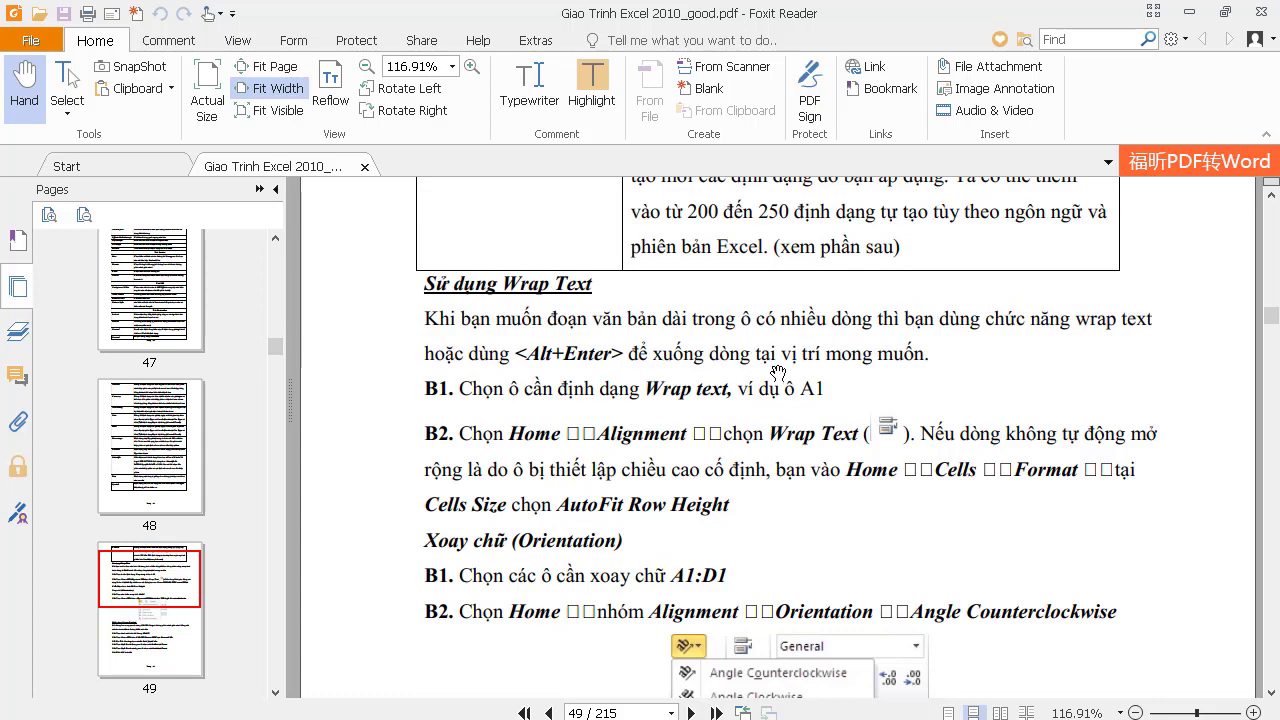
scroll(805, 360, "down", 3)
scroll(805, 362, "down", 3)
scroll(806, 375, "down", 3)
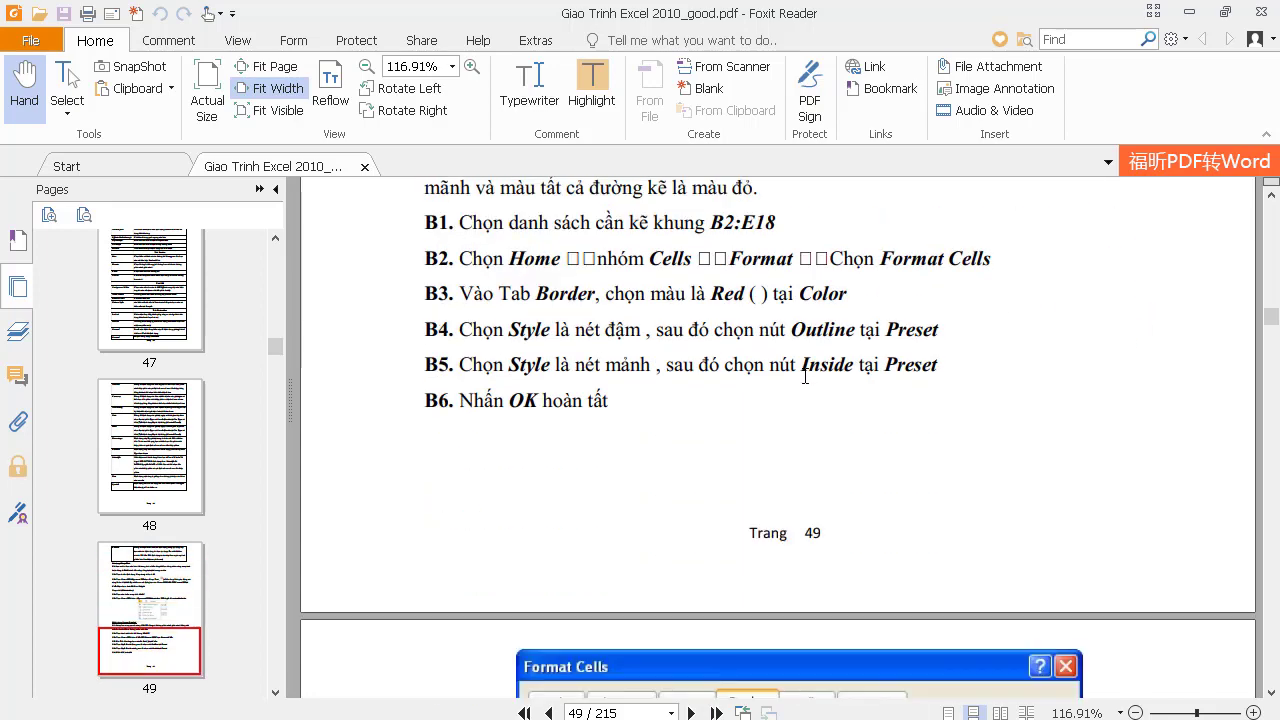
scroll(806, 385, "down", 3)
scroll(795, 400, "down", 3)
scroll(715, 437, "down", 3)
scroll(788, 337, "up", 5)
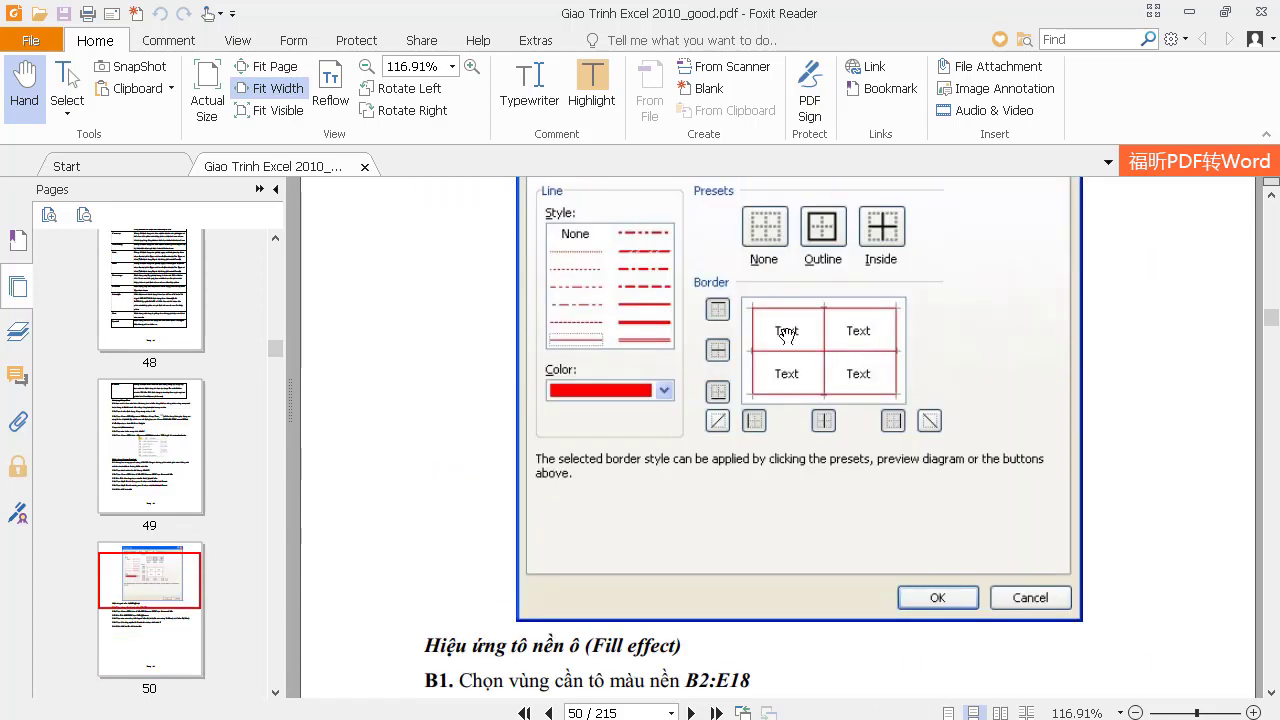
scroll(669, 538, "down", 1)
scroll(746, 528, "down", 4)
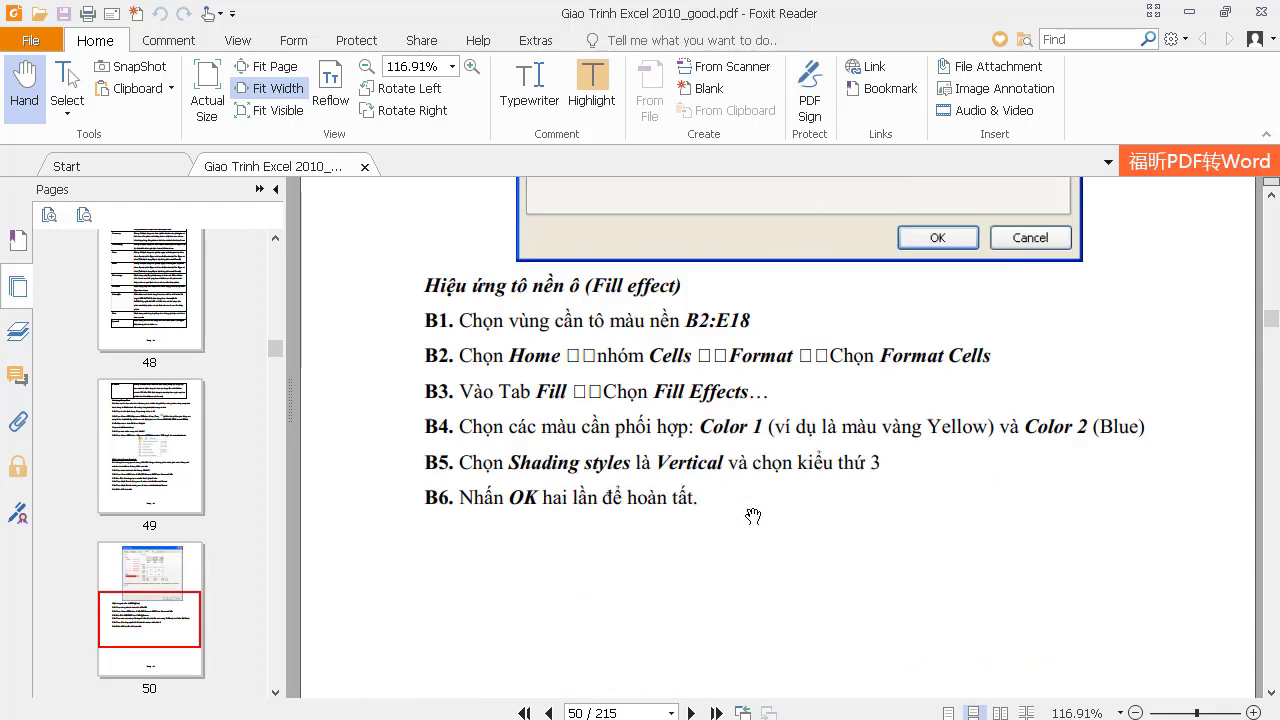
scroll(751, 517, "down", 3)
scroll(751, 515, "down", 3)
scroll(751, 512, "down", 3)
scroll(720, 520, "down", 2)
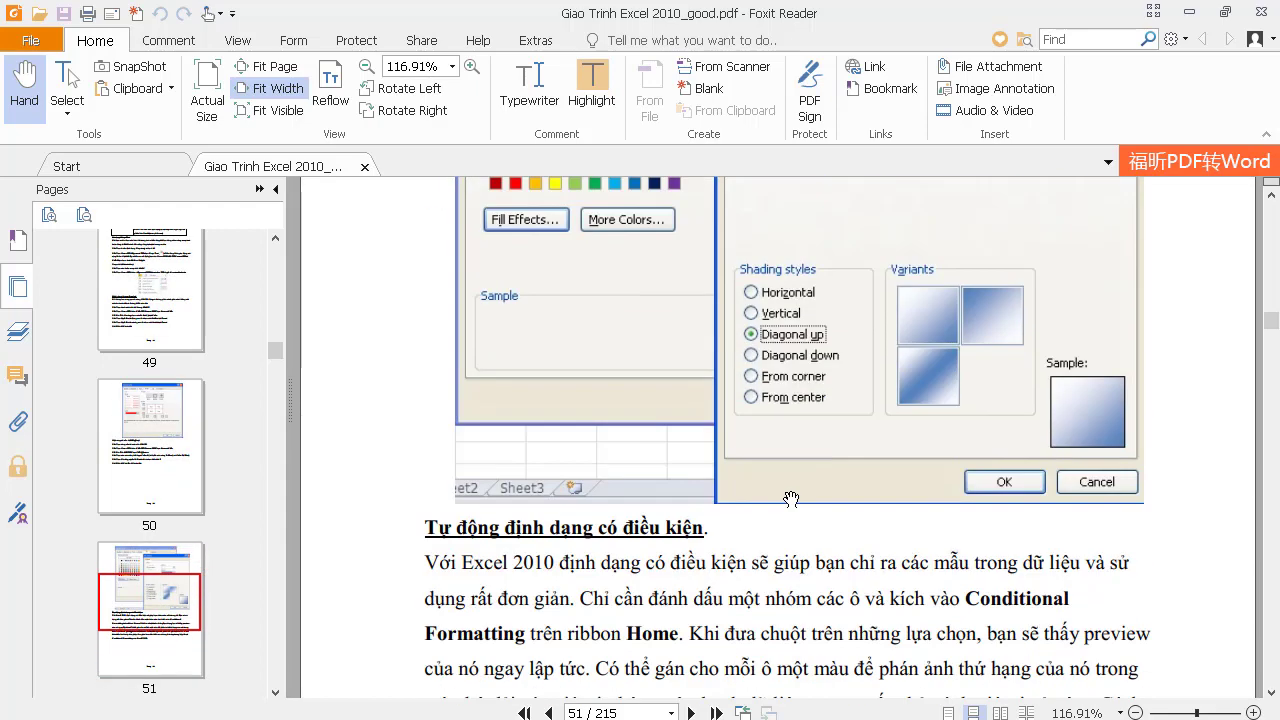
scroll(680, 528, "down", 2)
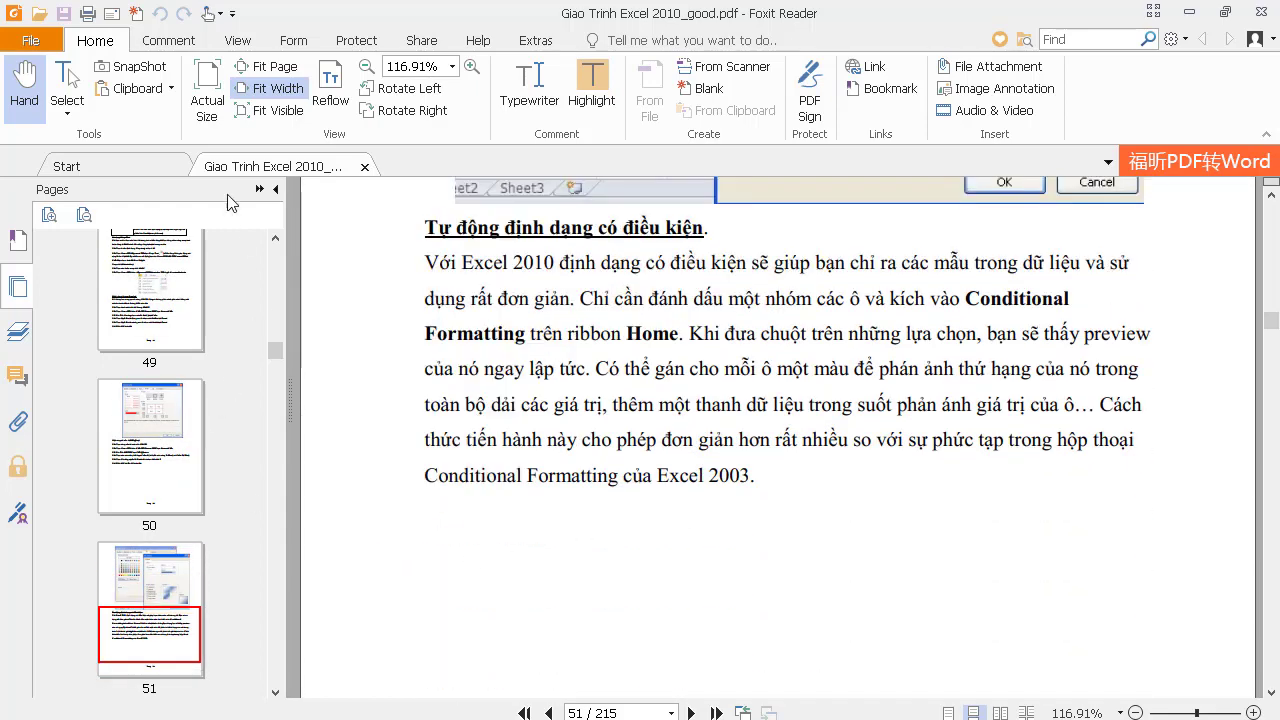
Jump straight to page 58, the start of Chapter 3
left_click(600, 712)
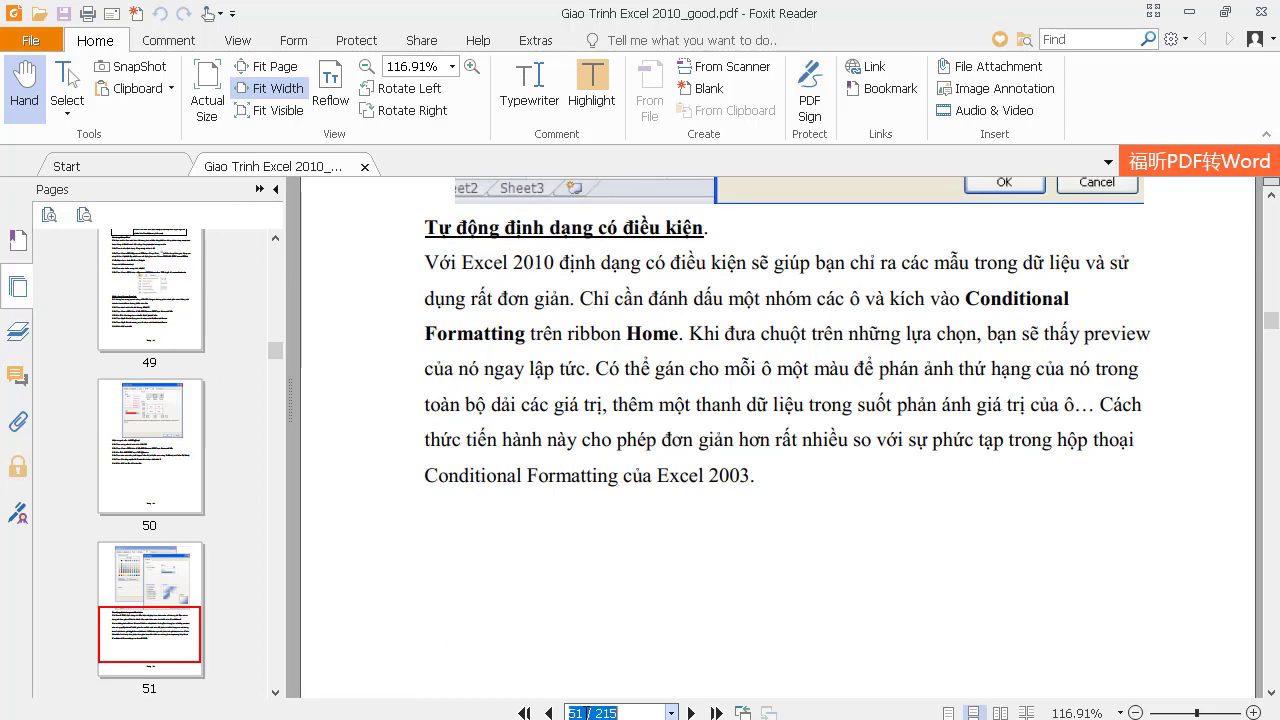
type("58")
key("Return")
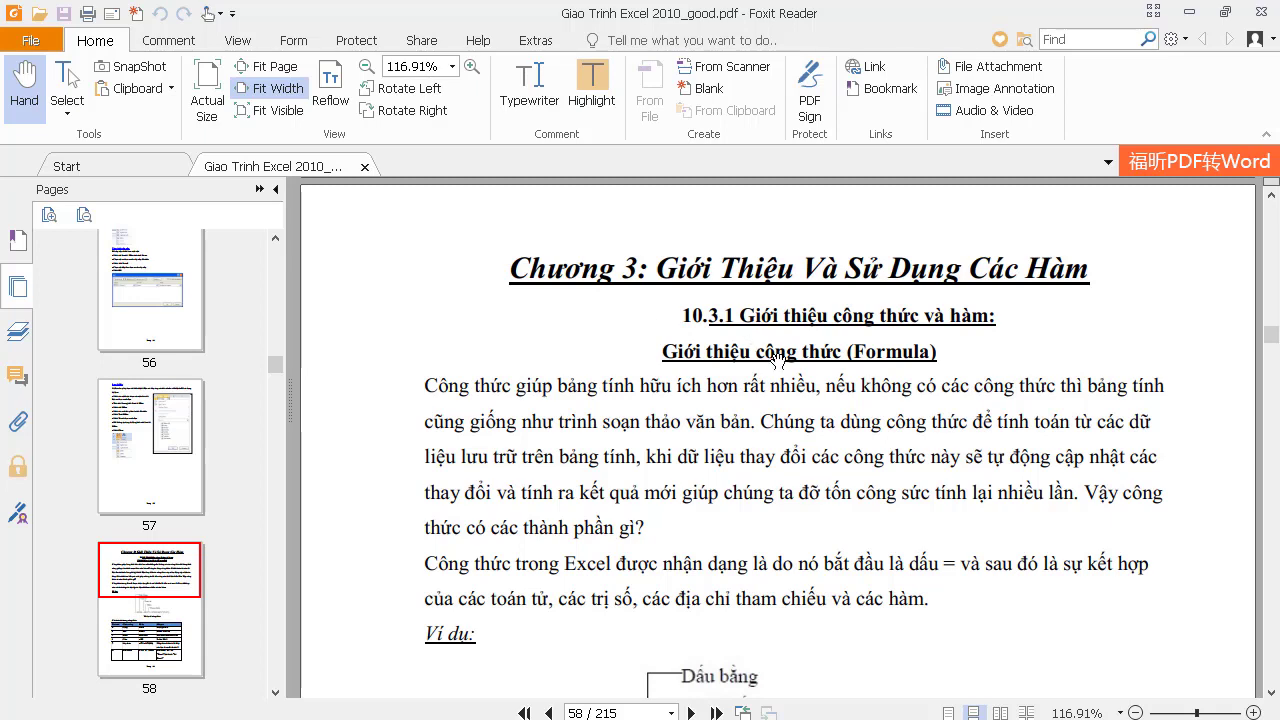
Read through Chapter 3's operator tables across pages 58 and 59
scroll(778, 358, "down", 2)
scroll(760, 365, "down", 5)
scroll(700, 368, "down", 4)
scroll(643, 372, "down", 4)
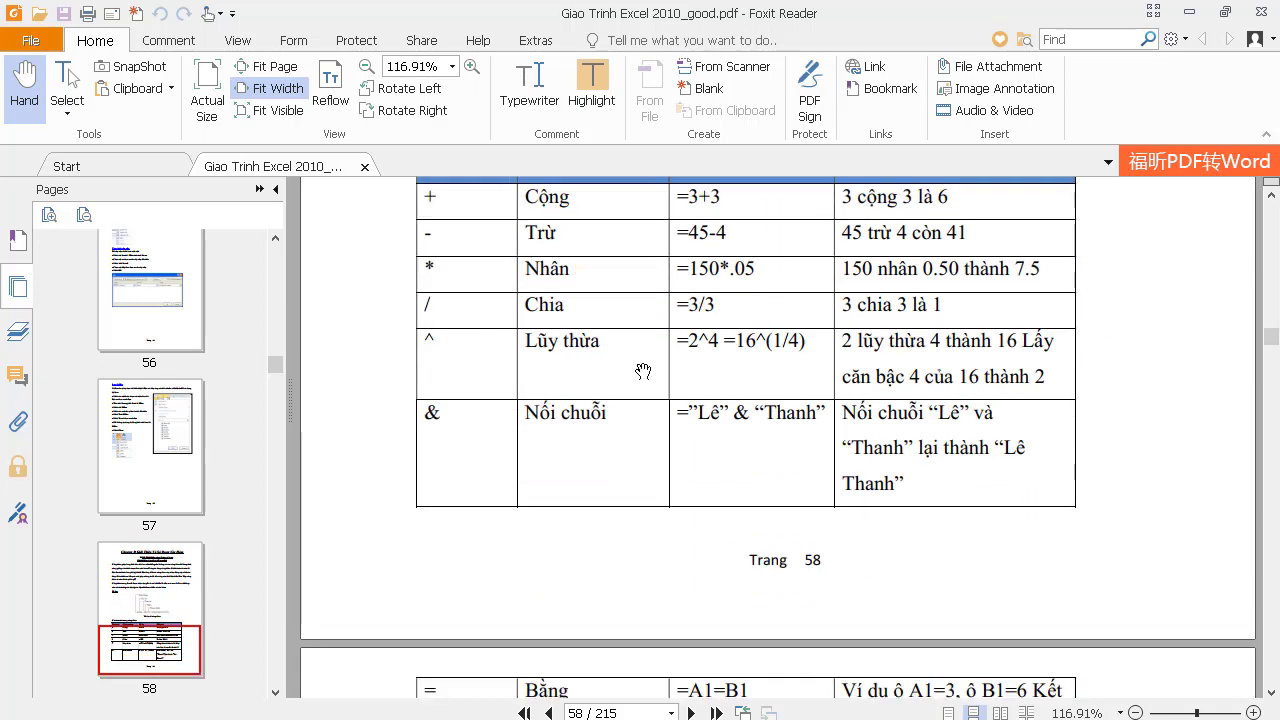
scroll(497, 460, "down", 1)
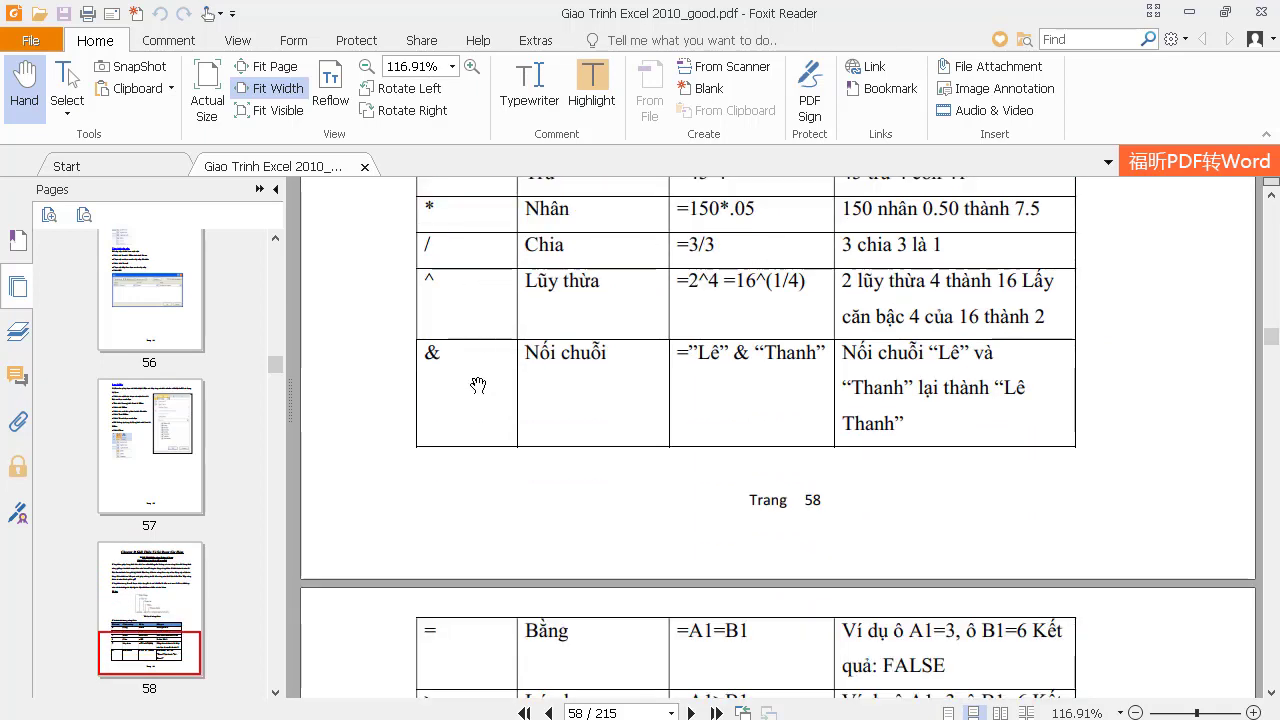
scroll(475, 357, "up", 2)
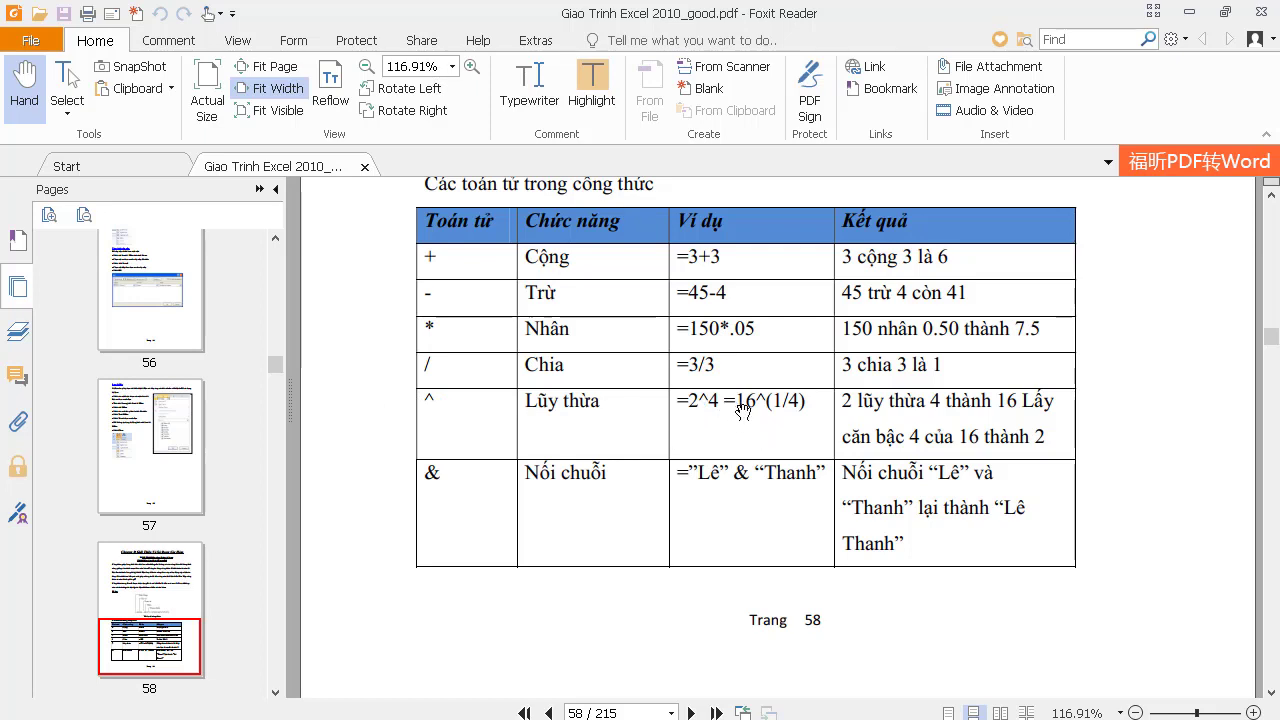
scroll(743, 410, "down", 1)
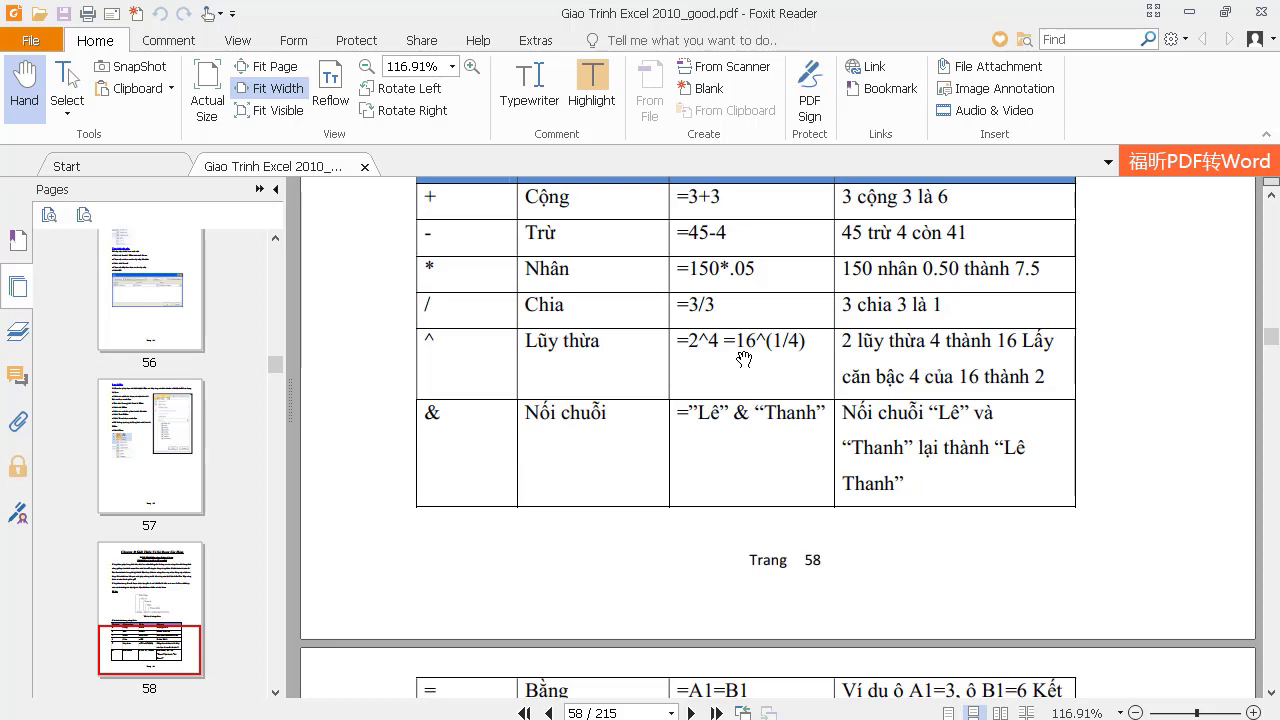
scroll(744, 359, "down", 2)
scroll(746, 355, "down", 2)
scroll(746, 352, "down", 4)
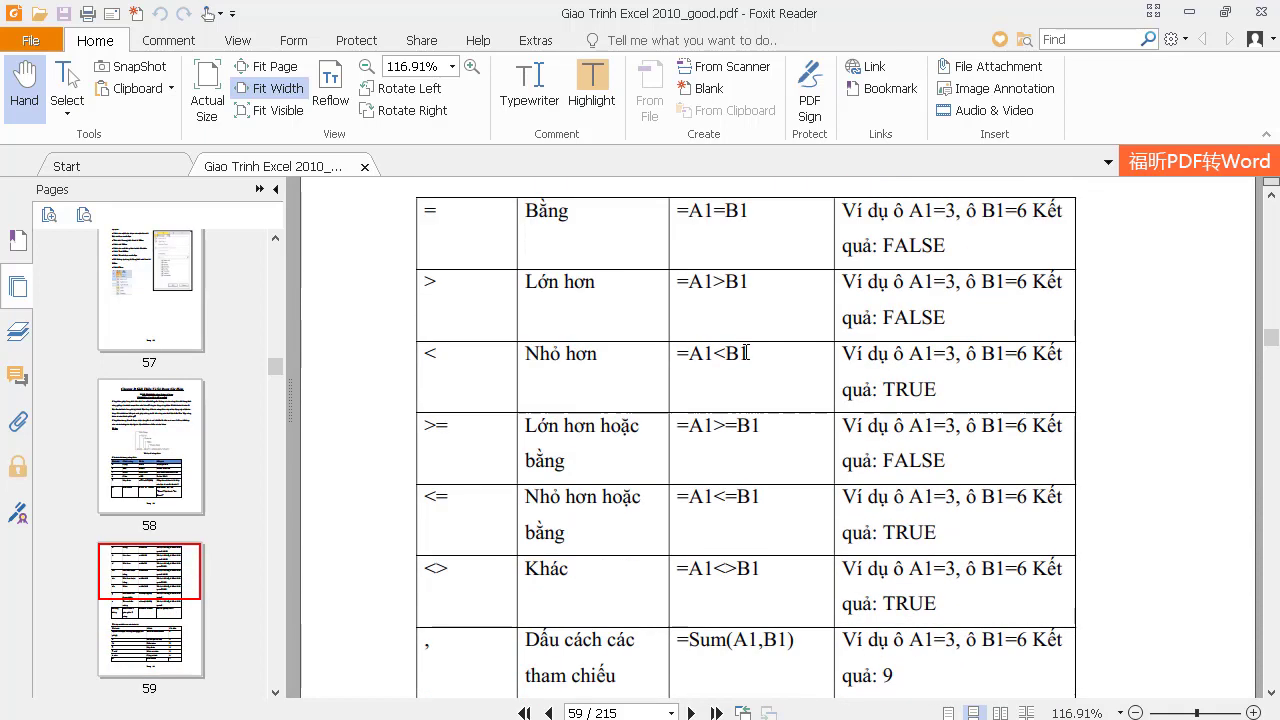
scroll(745, 352, "down", 1)
scroll(482, 555, "down", 2)
scroll(482, 458, "down", 1)
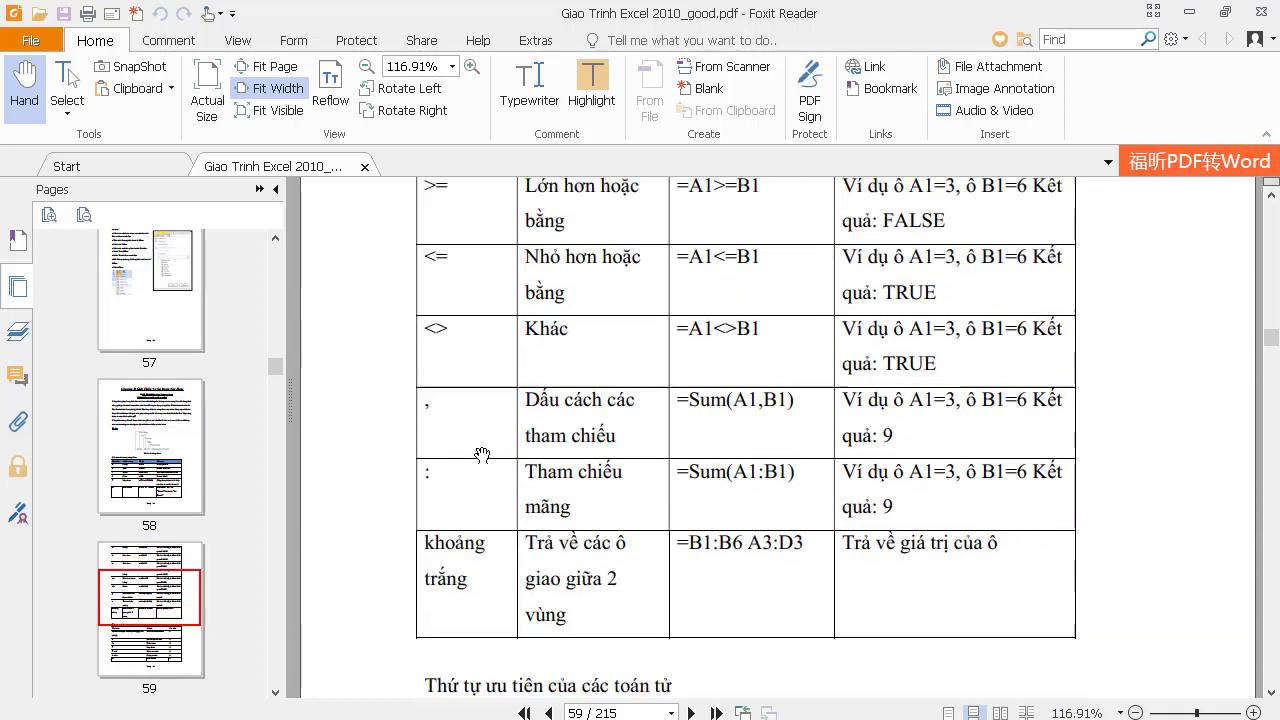
scroll(482, 455, "down", 1)
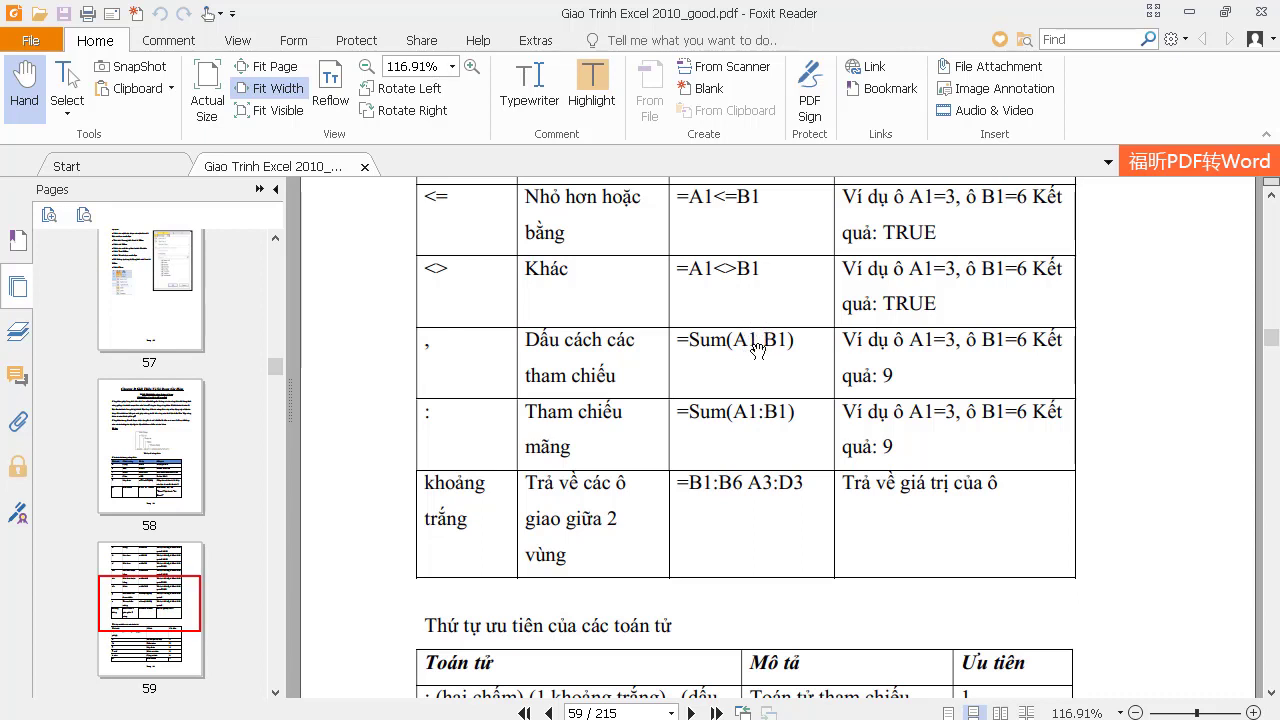
Select the comma in the =Sum(A1,B1) example, then continue to the Function introduction on page 60
left_click_drag(760, 340, 756, 341)
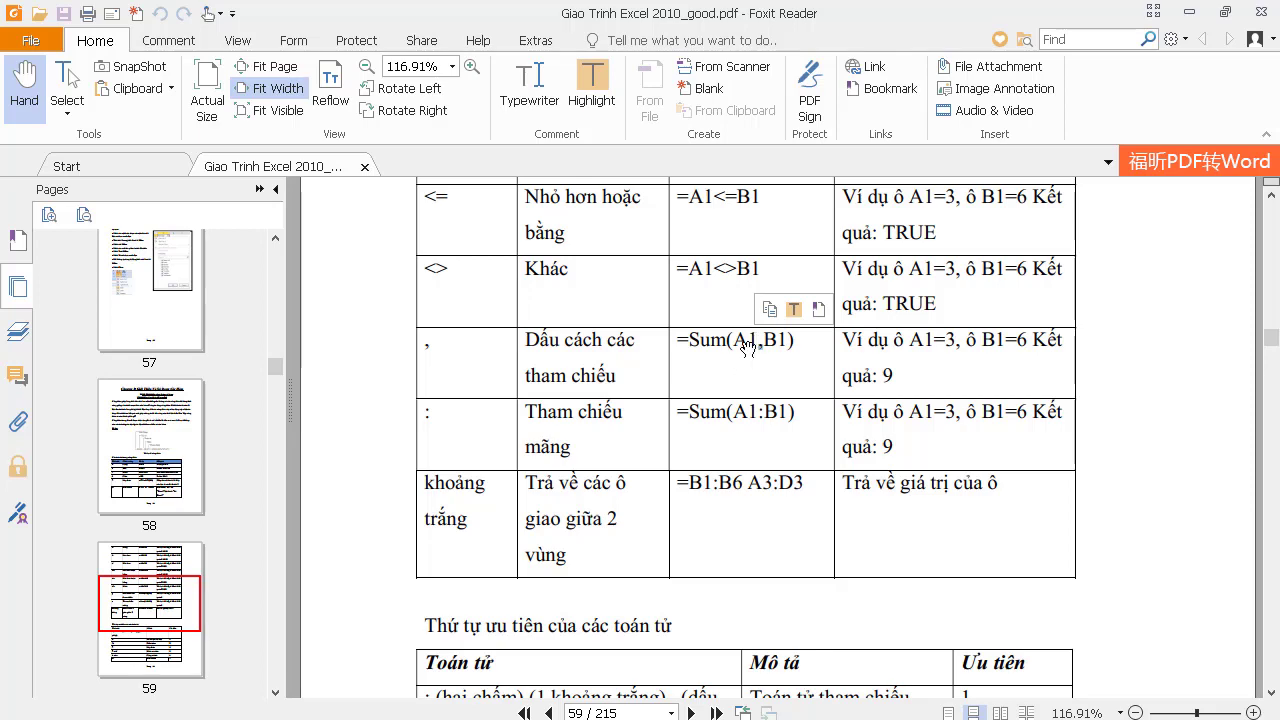
scroll(752, 341, "down", 3)
scroll(750, 341, "down", 2)
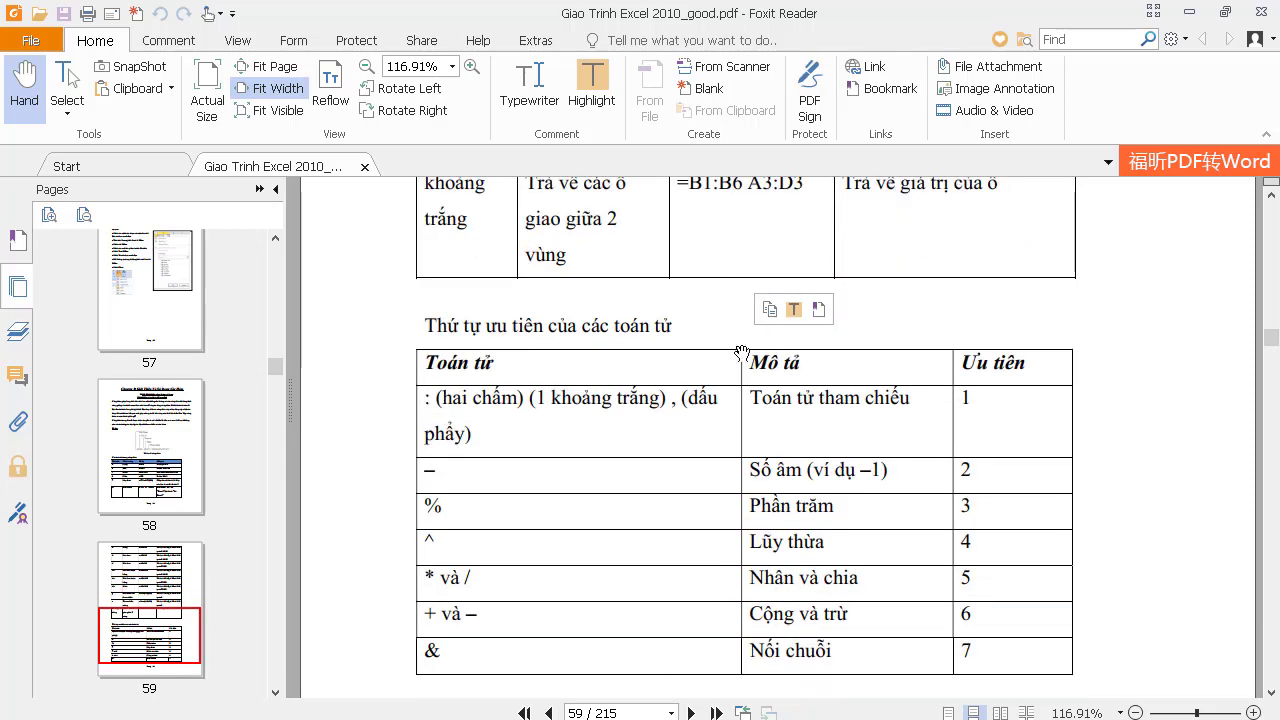
scroll(656, 404, "down", 4)
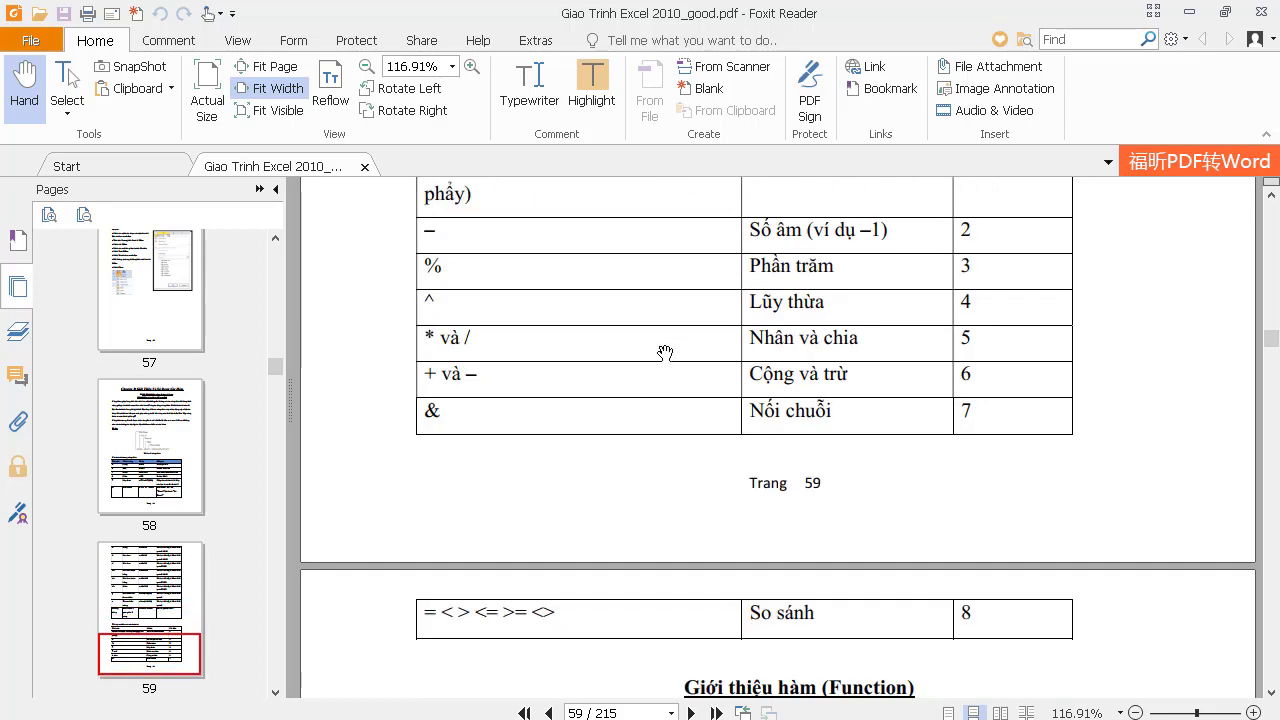
scroll(665, 353, "down", 3)
scroll(680, 345, "down", 2)
scroll(700, 330, "down", 3)
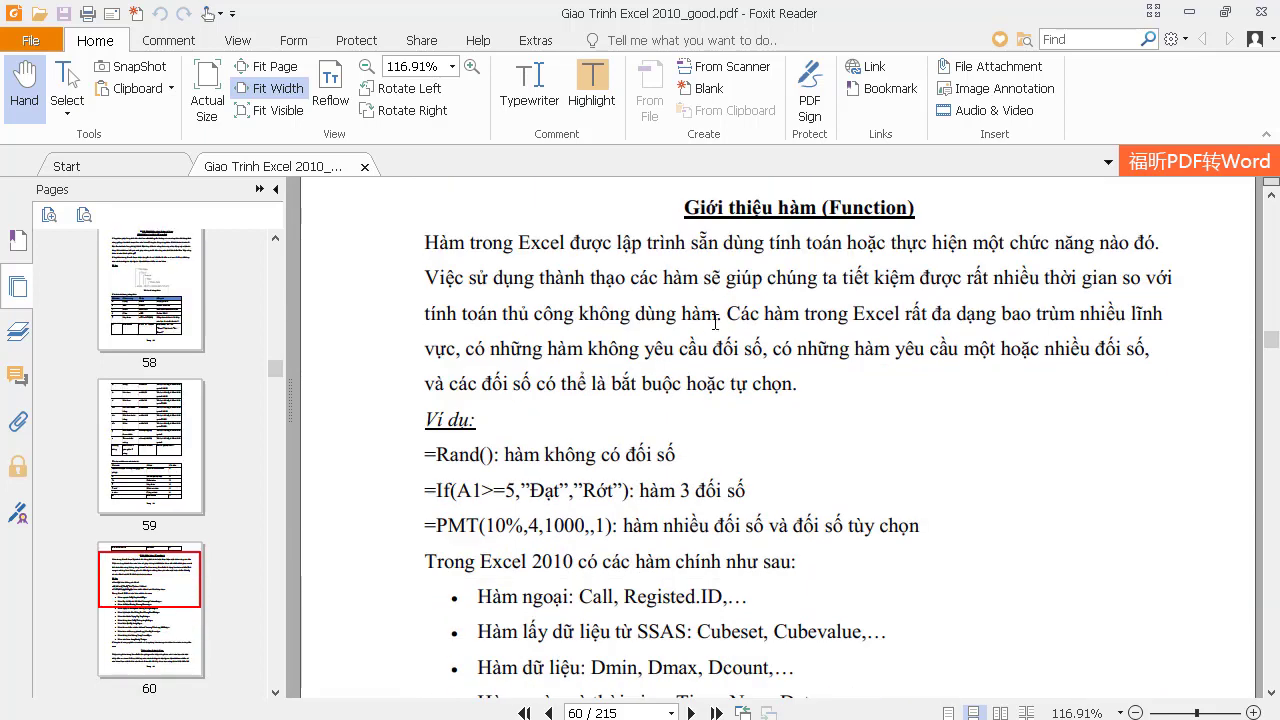
Scroll down through the function pages starting from page 61
left_click_drag(548, 234, 720, 398)
scroll(720, 400, "down", 6)
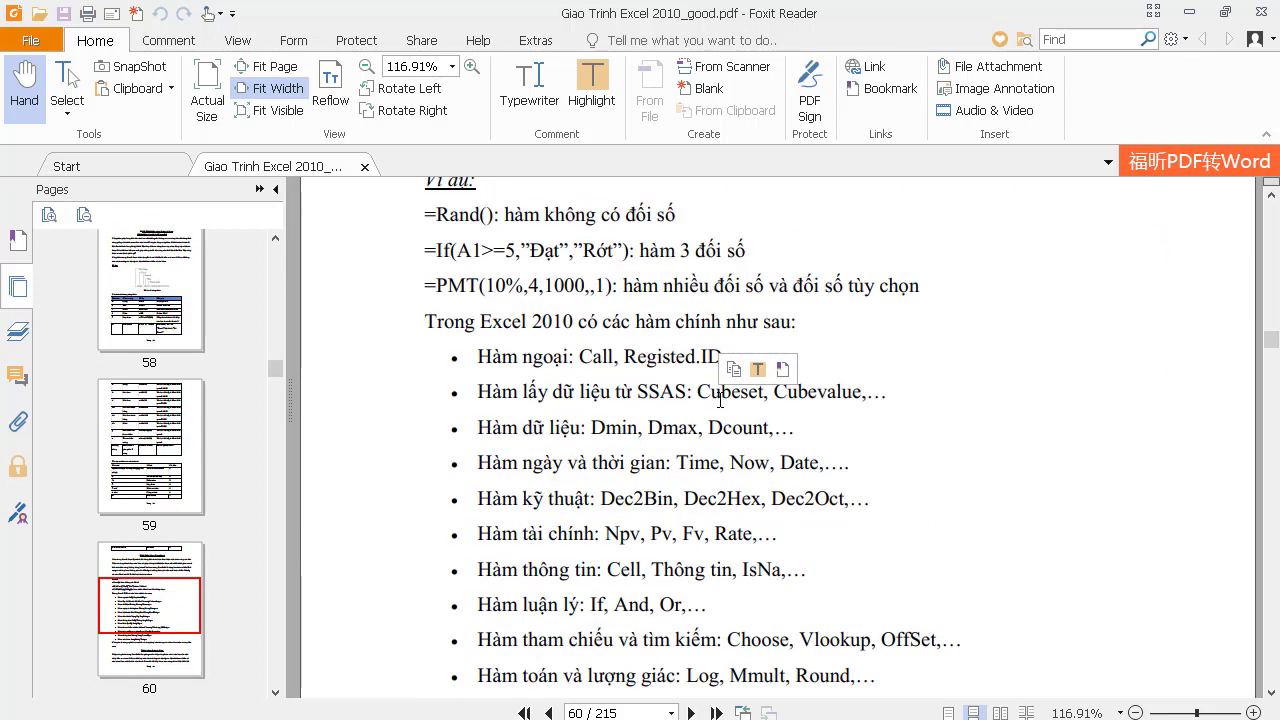
scroll(720, 400, "down", 2)
scroll(555, 320, "up", 2)
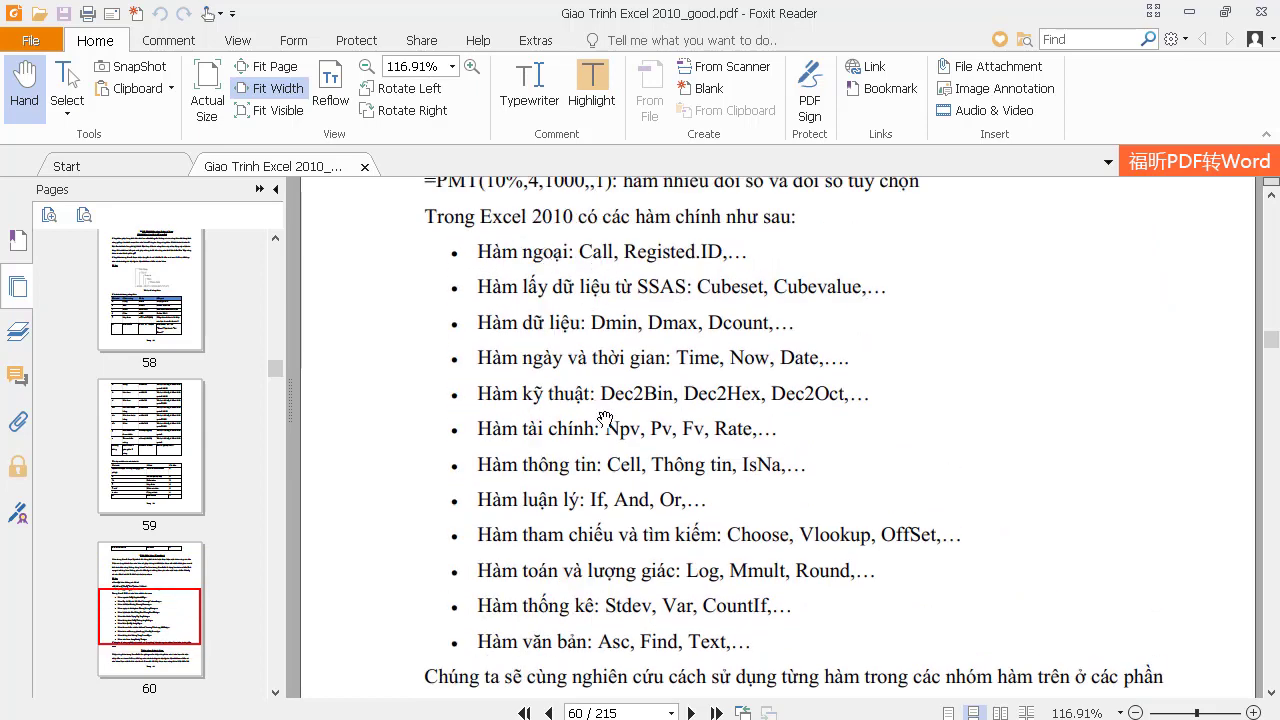
scroll(655, 305, "down", 2)
scroll(659, 300, "down", 1)
scroll(660, 320, "down", 2)
scroll(662, 340, "down", 3)
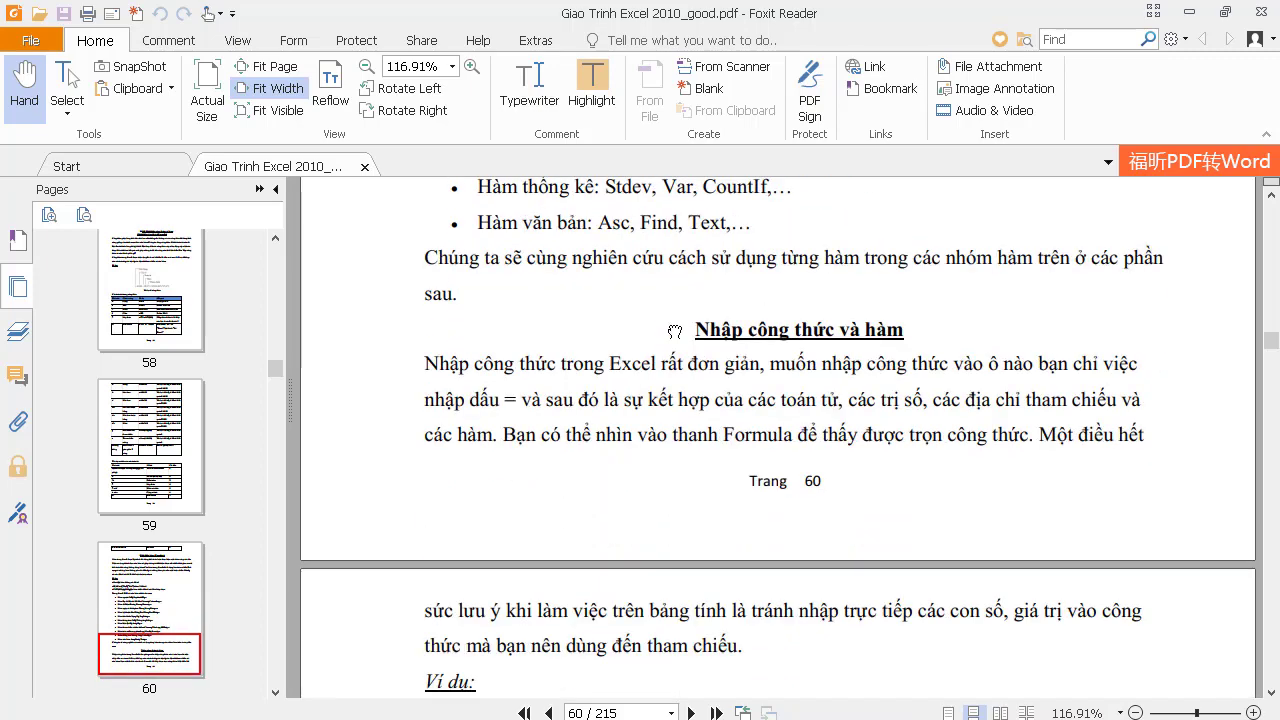
scroll(666, 358, "down", 3)
scroll(668, 370, "down", 2)
scroll(672, 390, "down", 5)
scroll(677, 410, "down", 8)
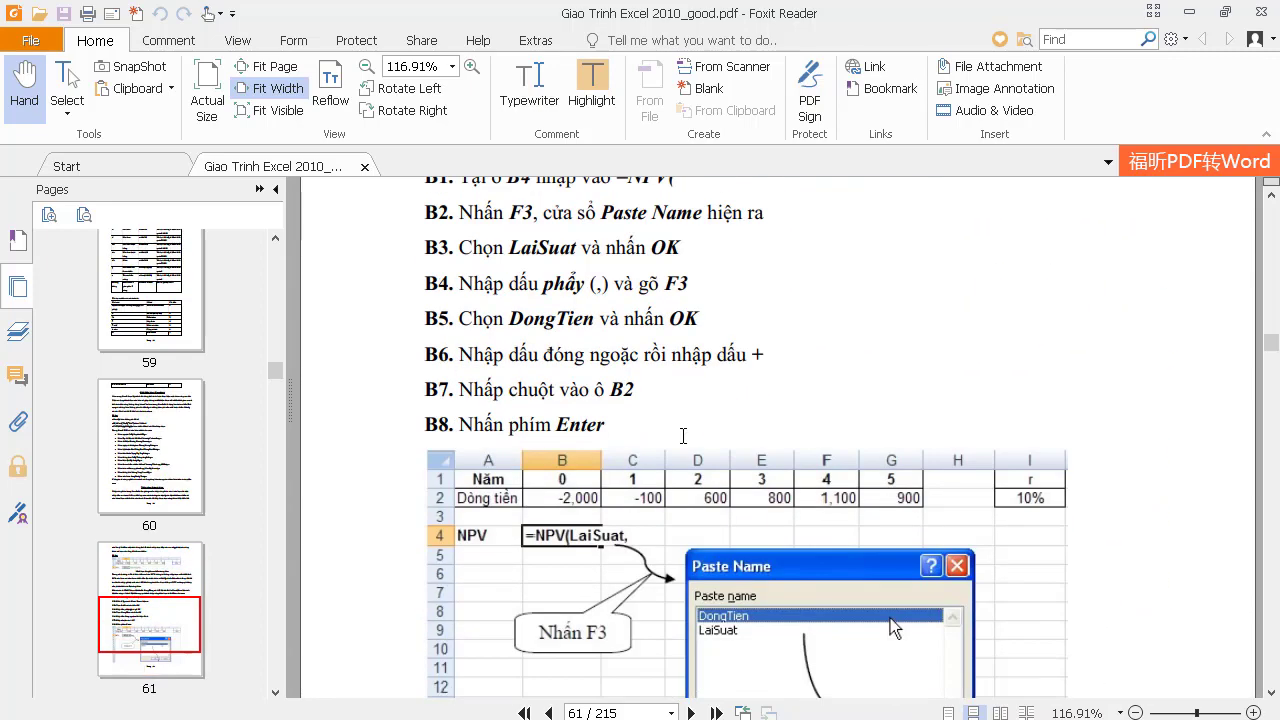
scroll(683, 436, "down", 5)
scroll(683, 436, "down", 4)
scroll(683, 436, "down", 5)
scroll(683, 436, "down", 5)
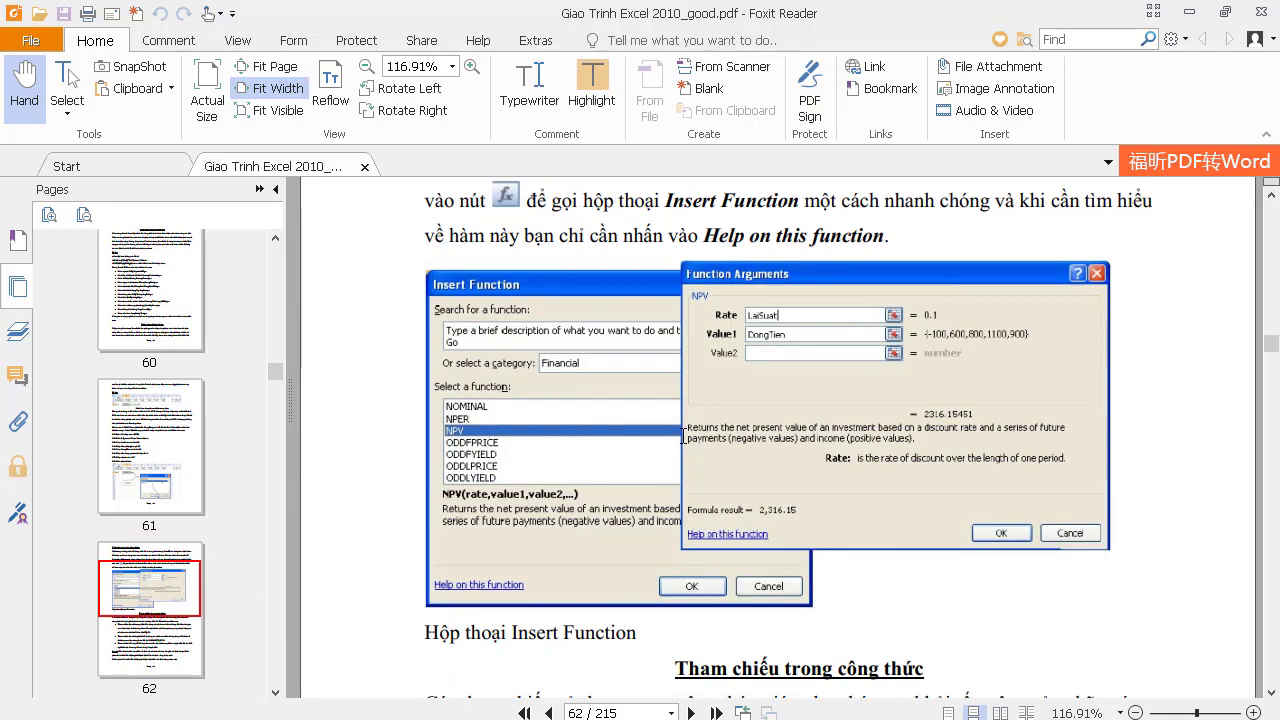
scroll(684, 436, "down", 10)
scroll(684, 436, "down", 6)
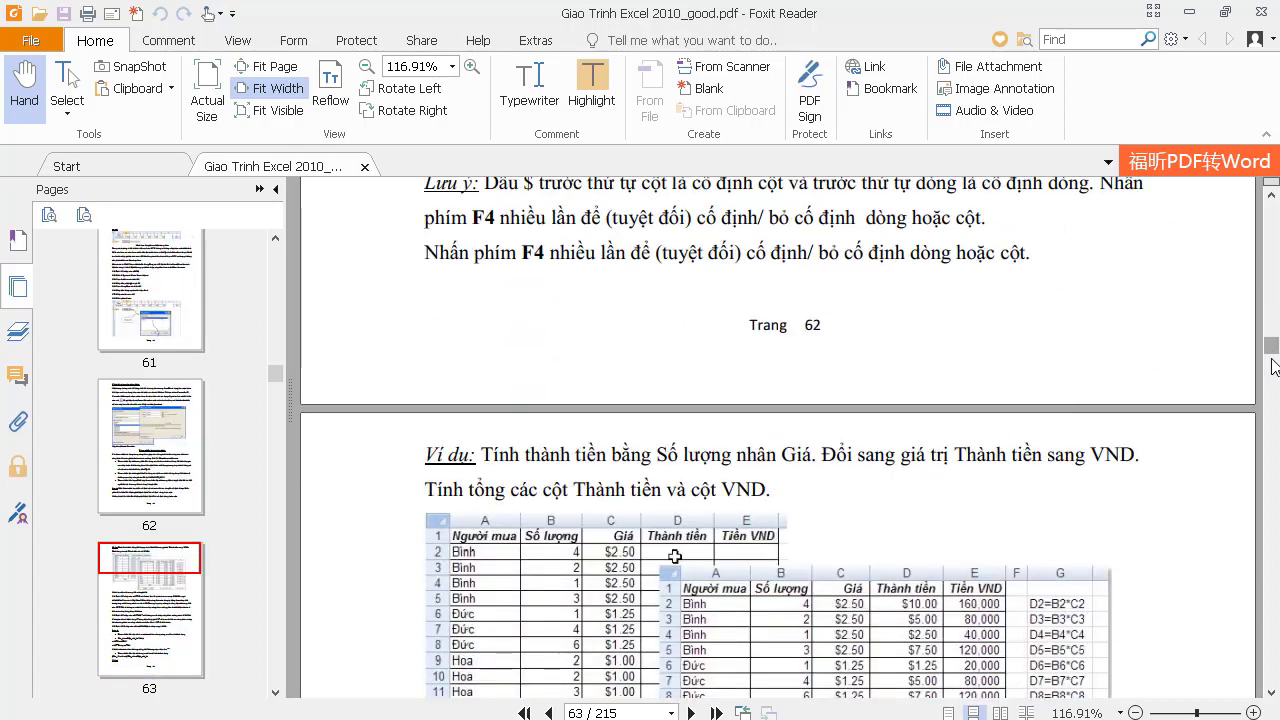
Move ahead to page 81's TIME() section on adding hours, minutes and seconds
left_click_drag(1272, 347, 1272, 382)
scroll(692, 474, "up", 5)
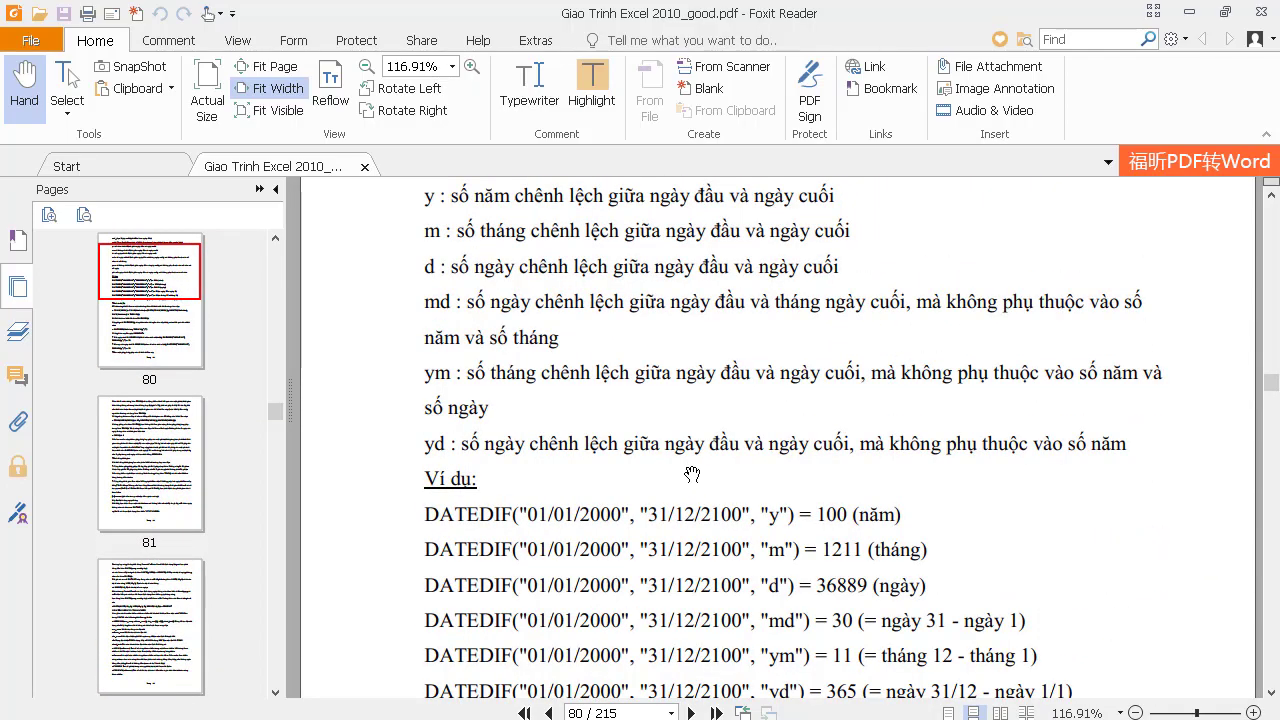
scroll(692, 474, "down", 3)
scroll(692, 476, "down", 3)
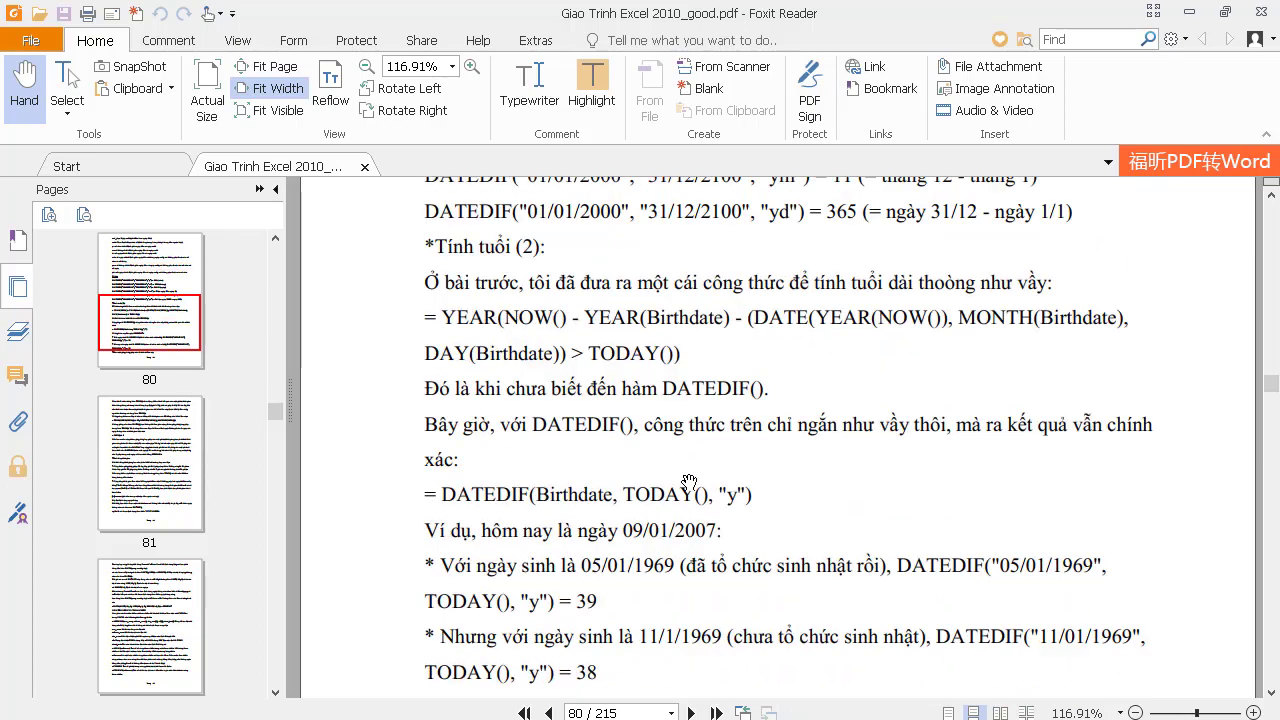
scroll(691, 478, "down", 3)
scroll(689, 481, "down", 2)
scroll(689, 481, "down", 3)
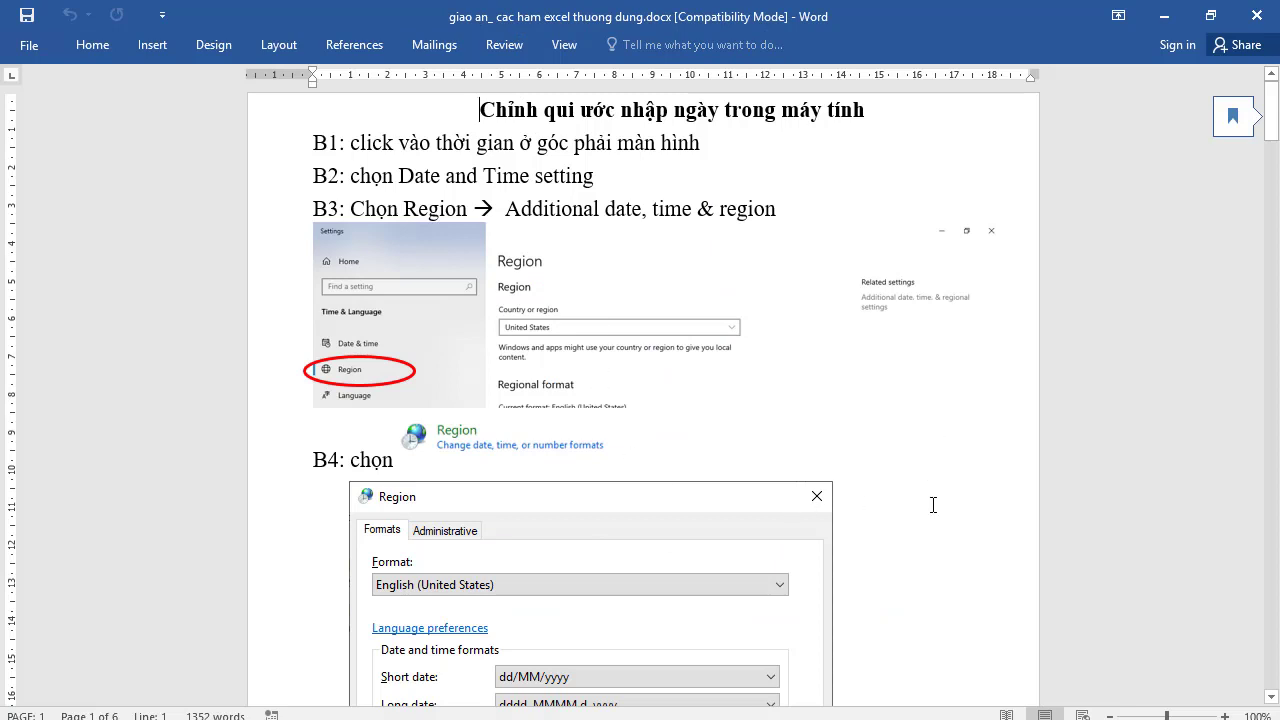
Highlight and then deselect the lesson plan's title lines in Word
scroll(933, 505, "down", 1)
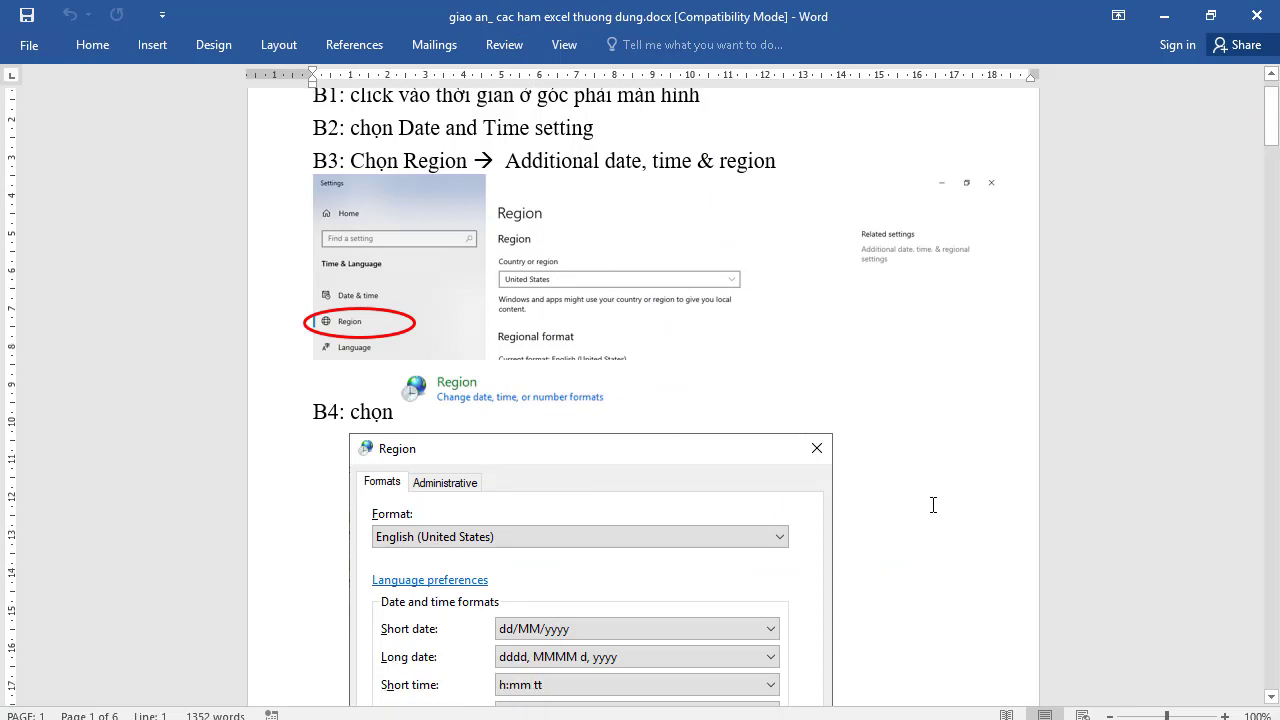
scroll(931, 506, "up", 1)
left_click_drag(533, 108, 866, 140)
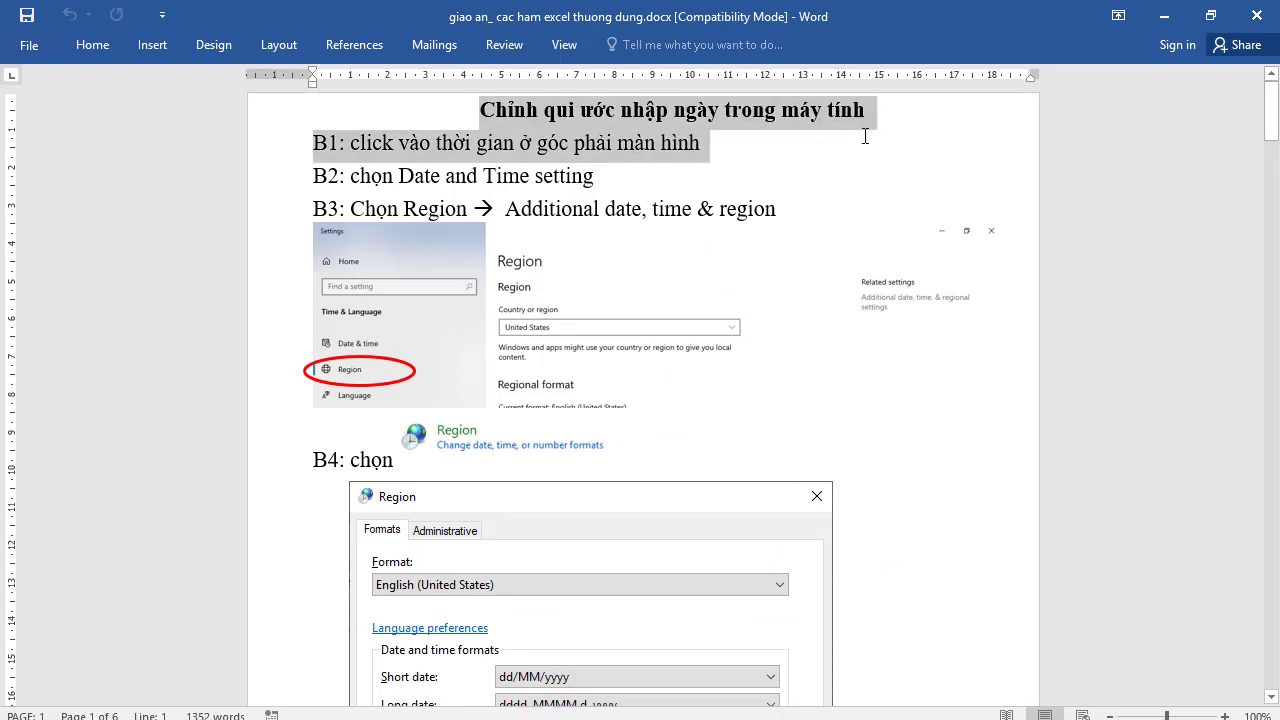
left_click(800, 210)
Reach the CÁC HÀM THƯỜNG DÙNG TRONG EXCEL heading, briefly highlighting it and the function-list sentence
scroll(857, 456, "down", 4)
scroll(857, 456, "down", 5)
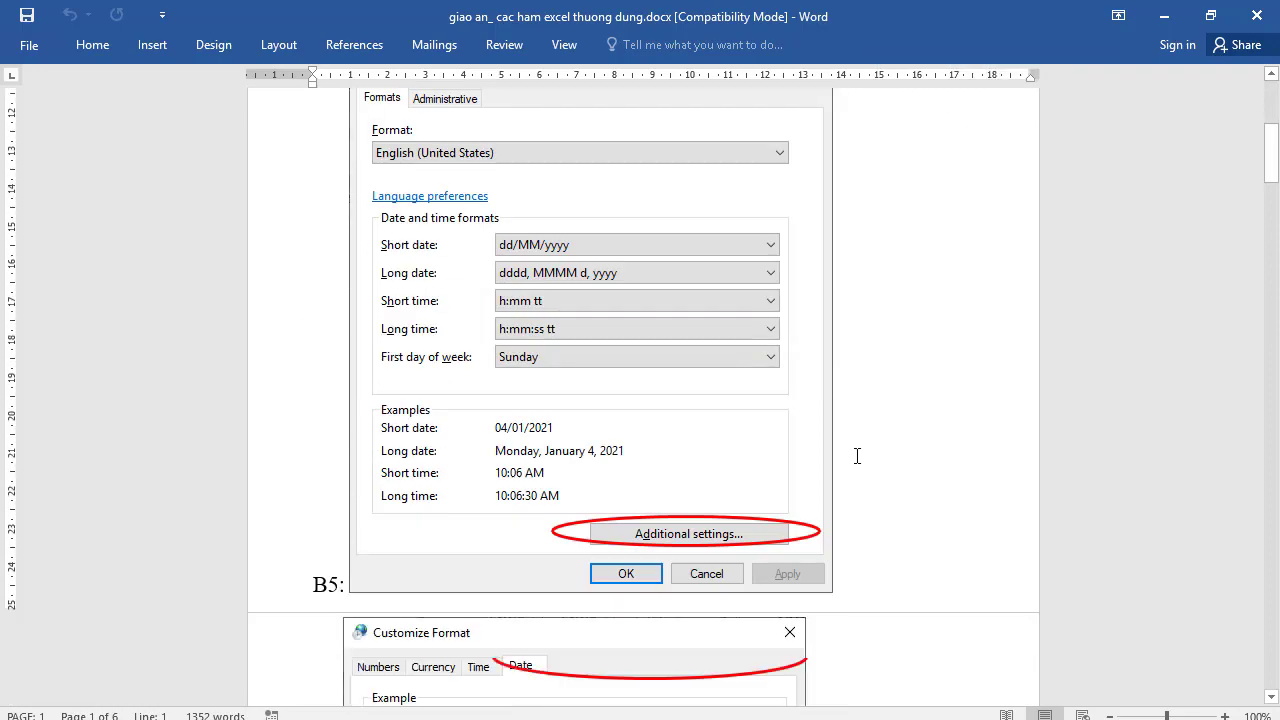
scroll(857, 456, "down", 6)
scroll(857, 456, "down", 7)
scroll(857, 456, "down", 10)
scroll(857, 456, "down", 6)
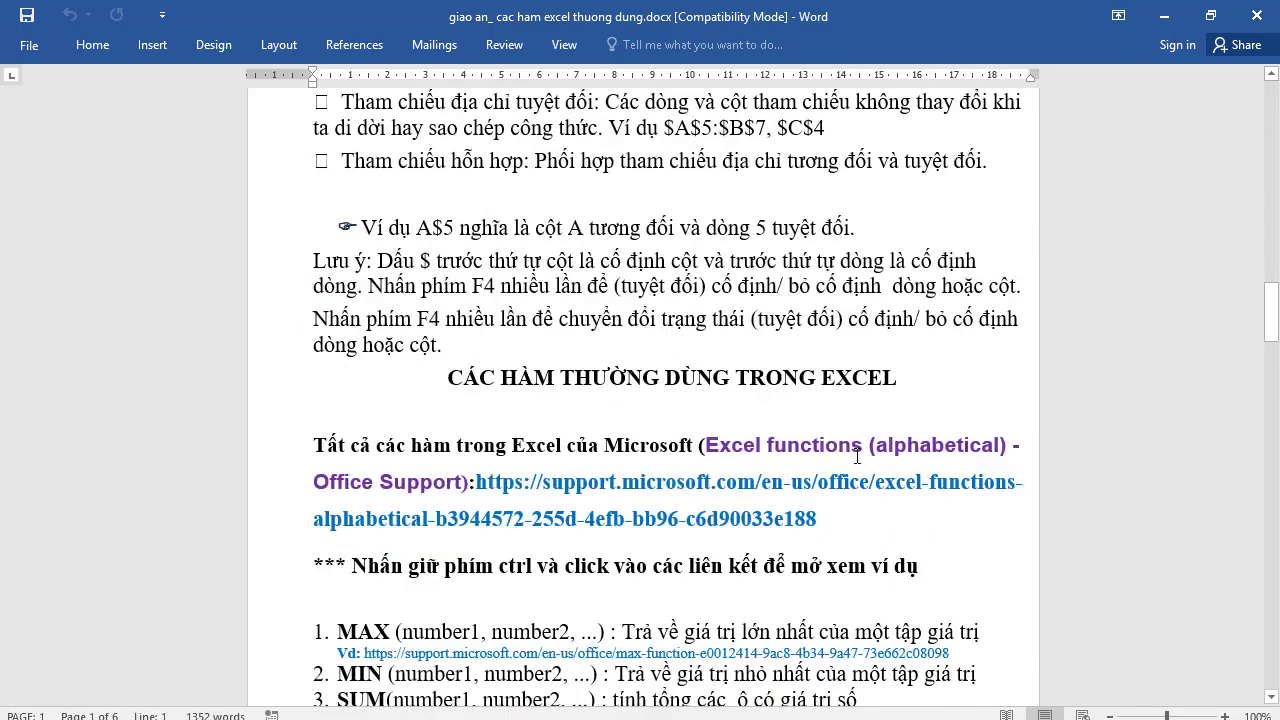
left_click_drag(578, 388, 900, 388)
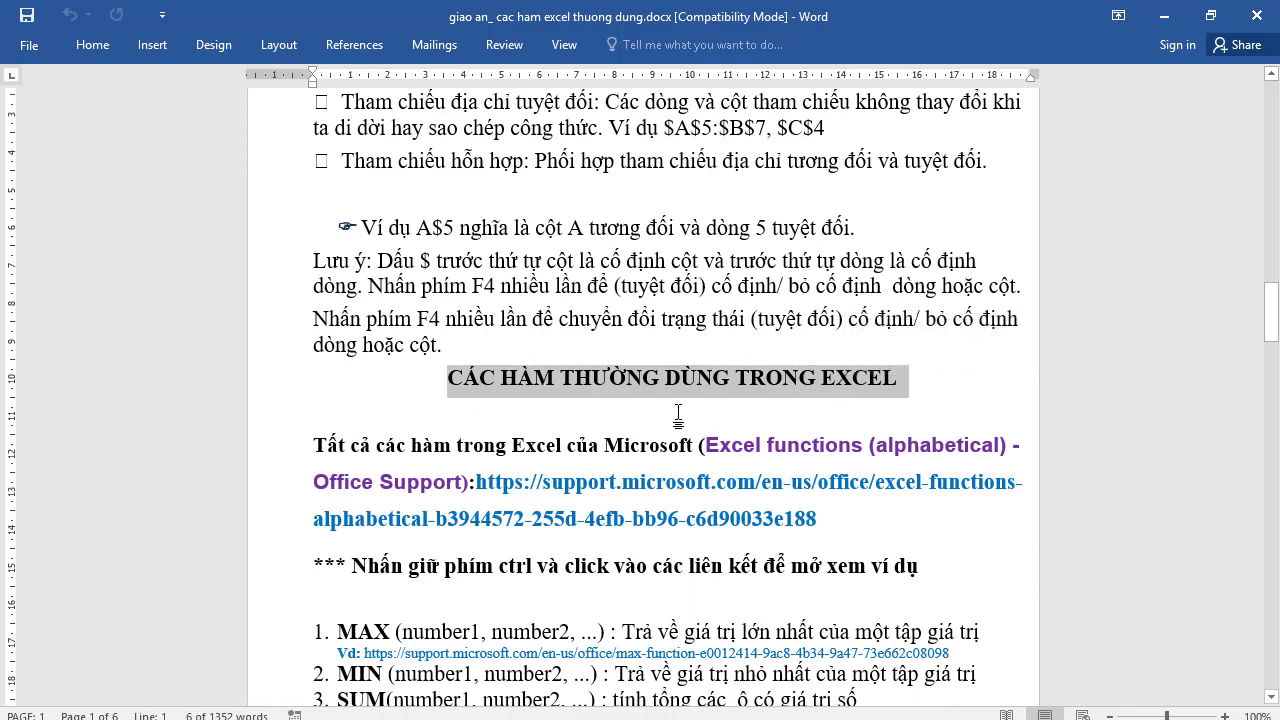
left_click(355, 408)
left_click_drag(314, 445, 665, 445)
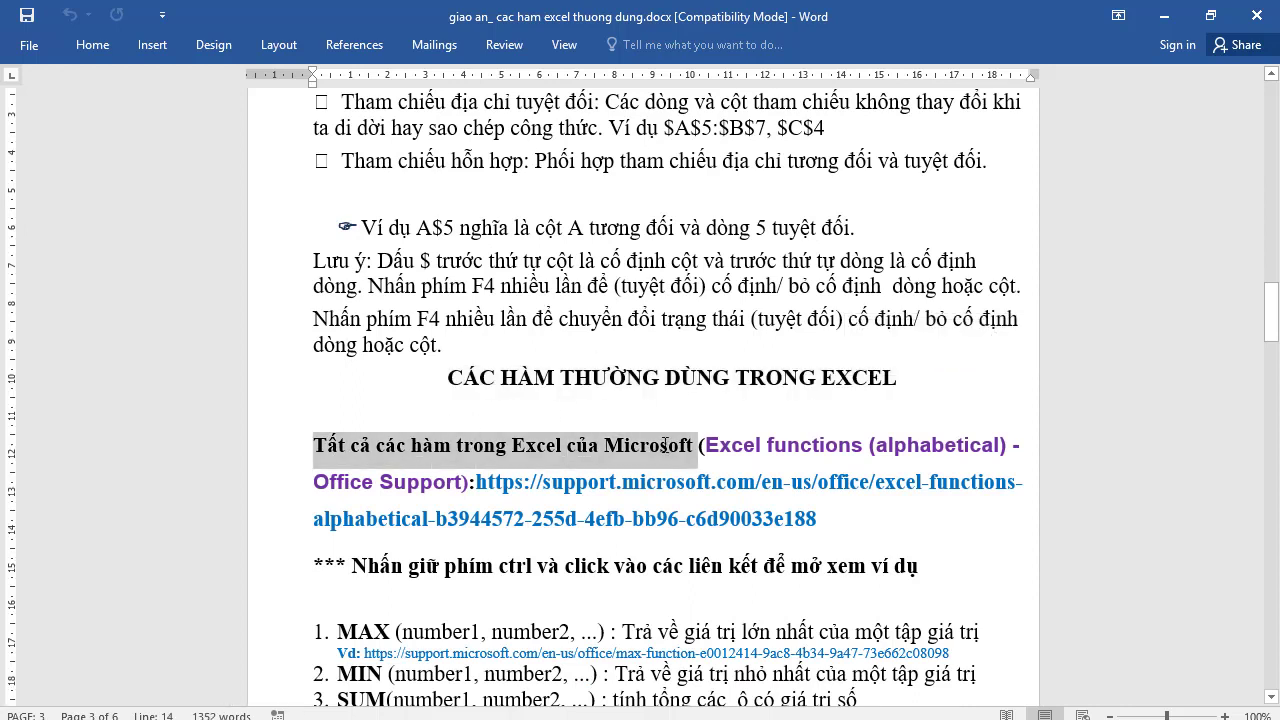
left_click(619, 415)
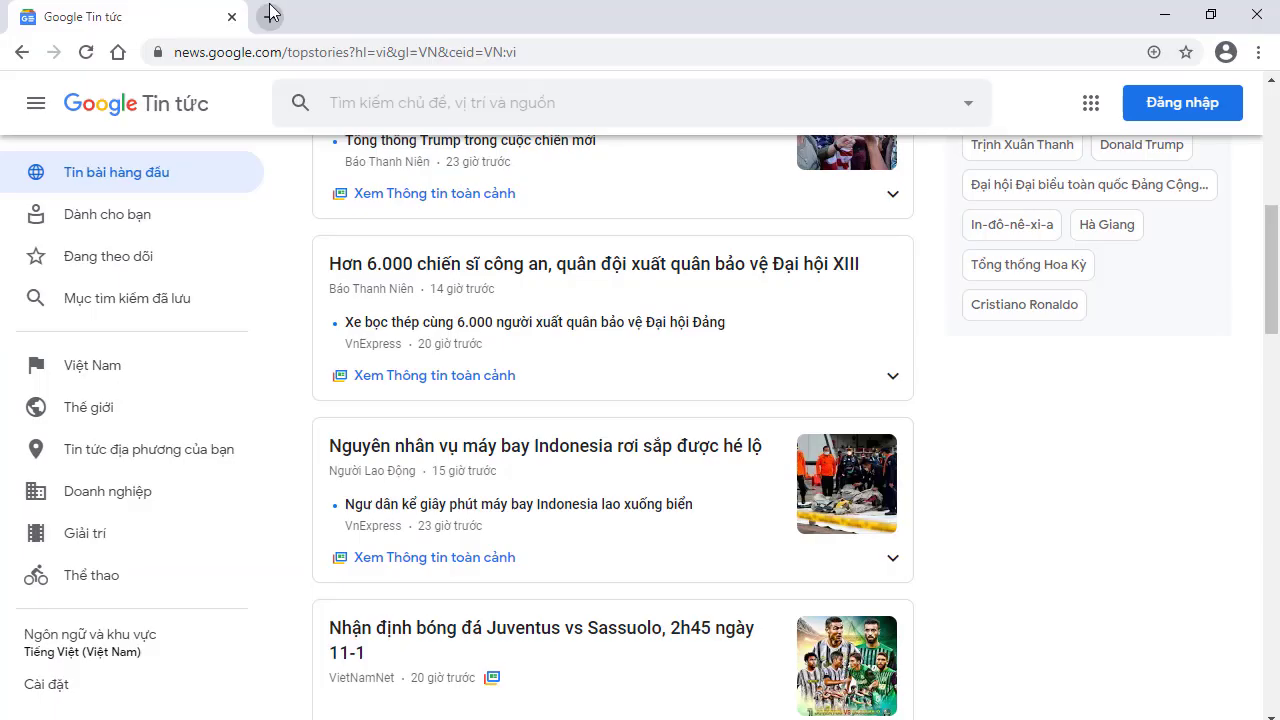
Load vansuthong.com in a new Chrome tab, then return to the Word lesson plan
left_click(269, 15)
type("v")
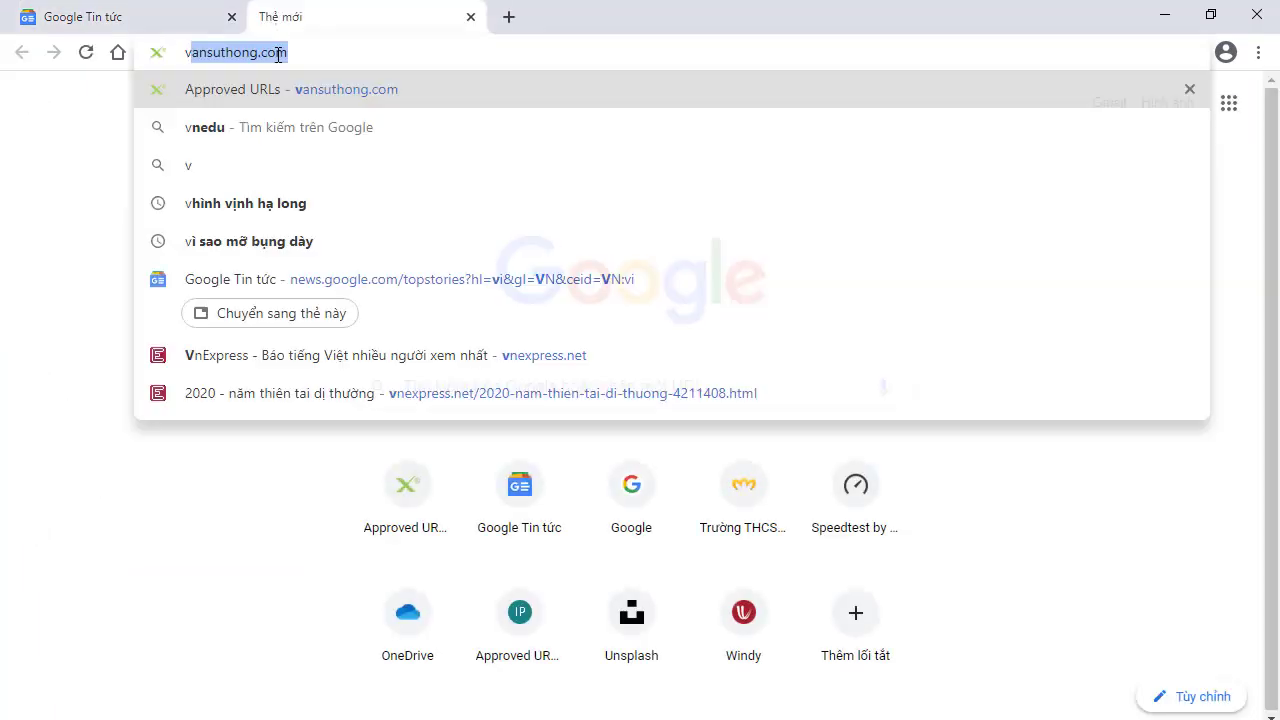
key("Return")
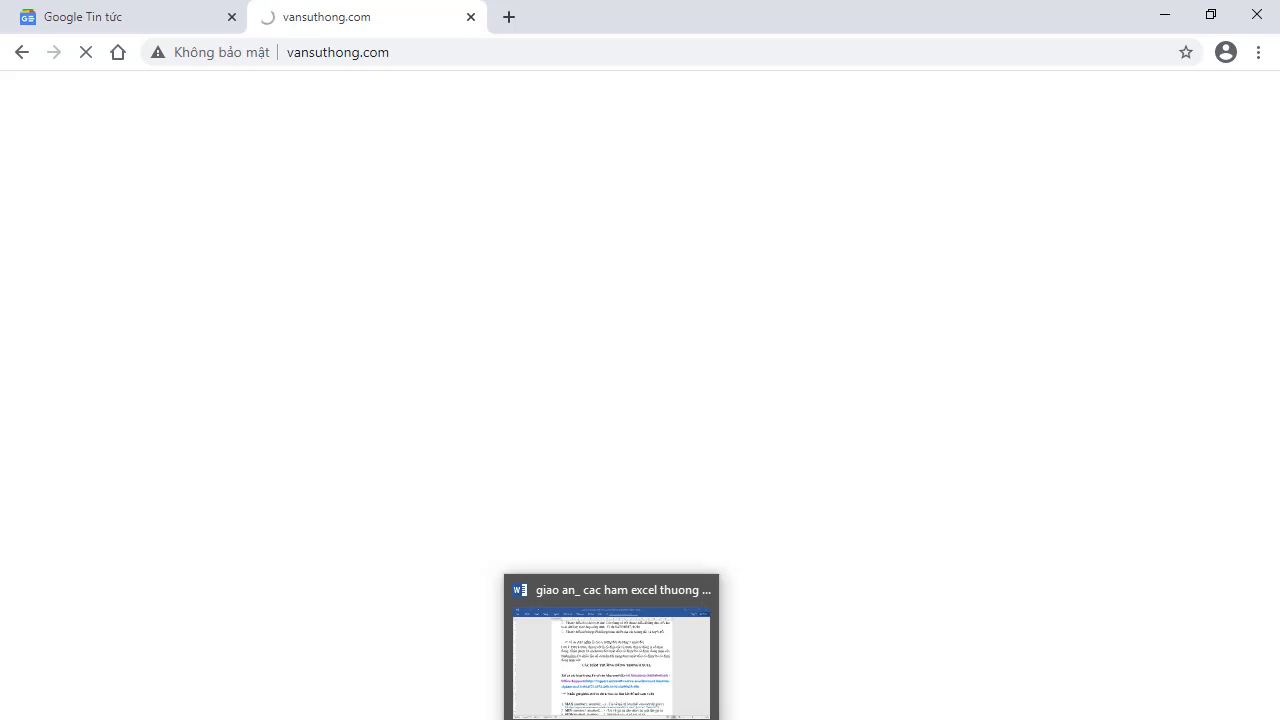
left_click(611, 660)
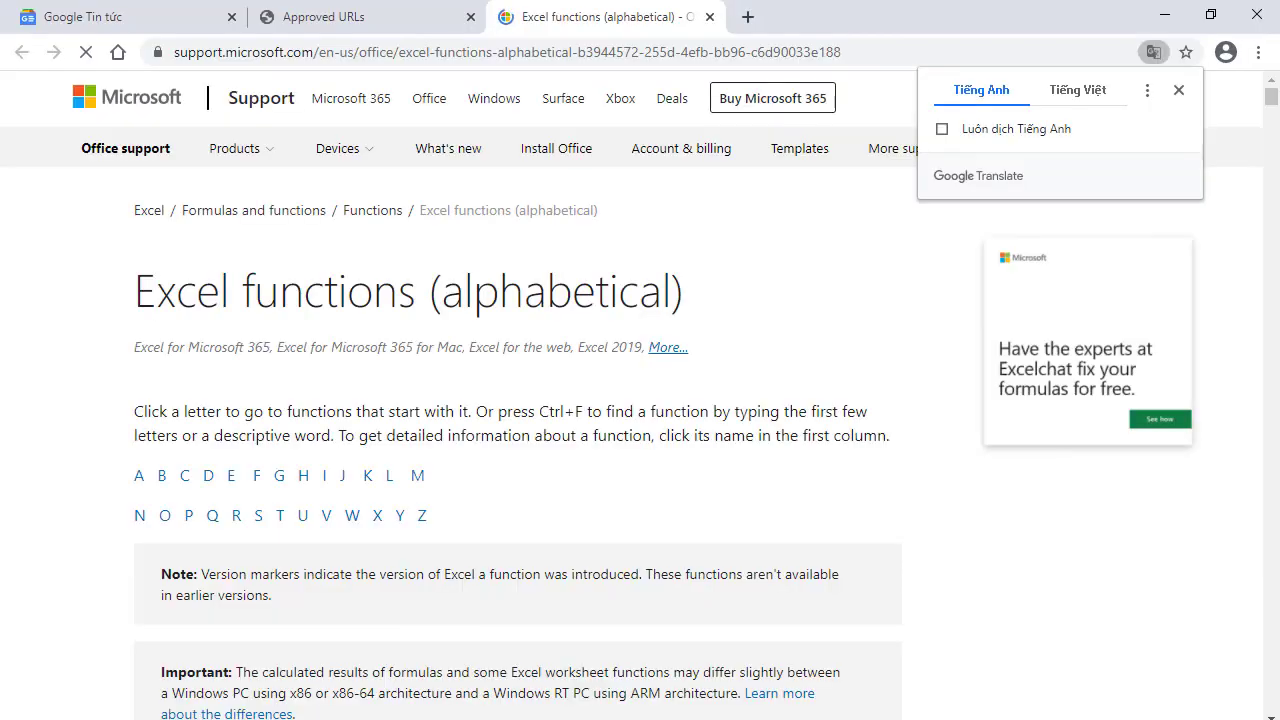
left_click(320, 18)
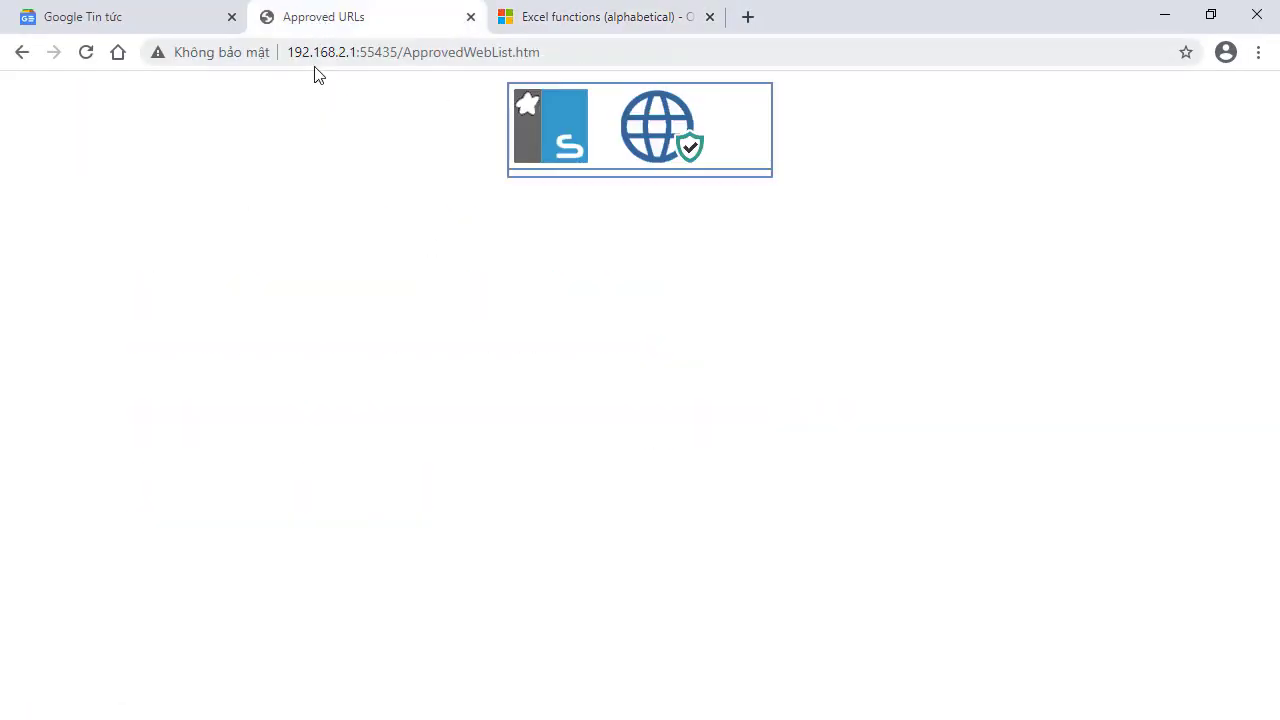
left_click(589, 30)
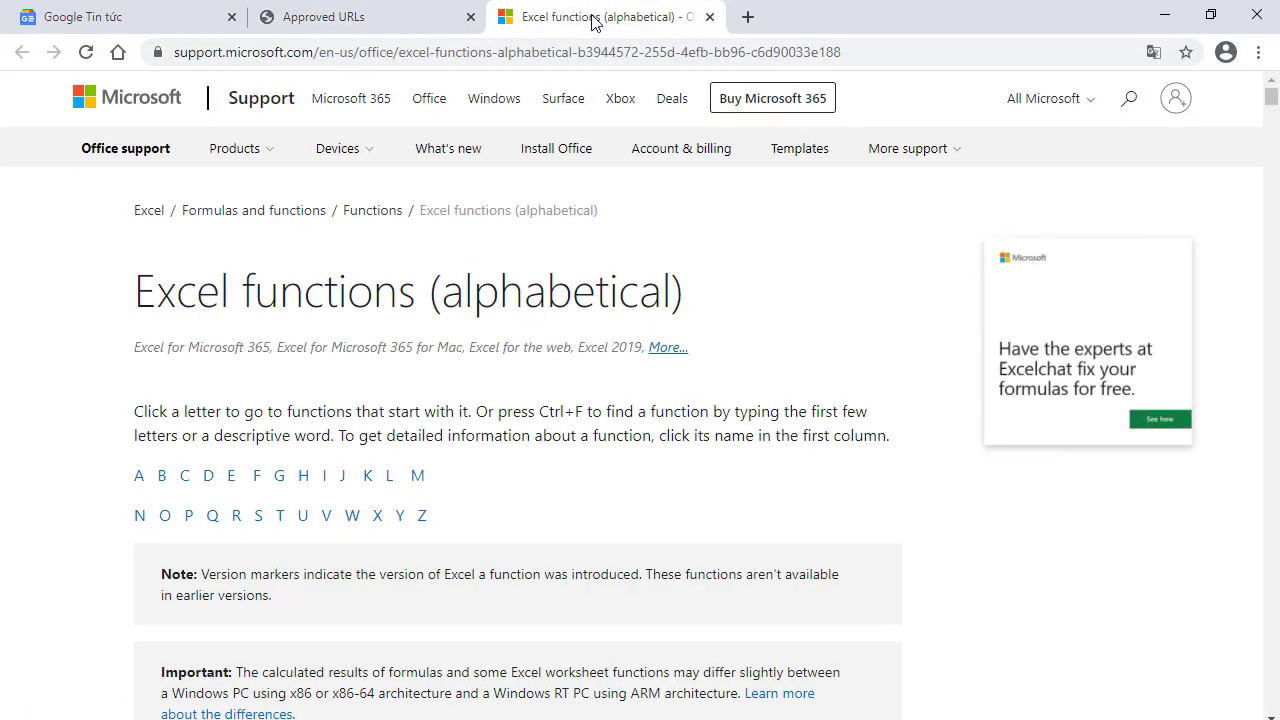
left_click(568, 51)
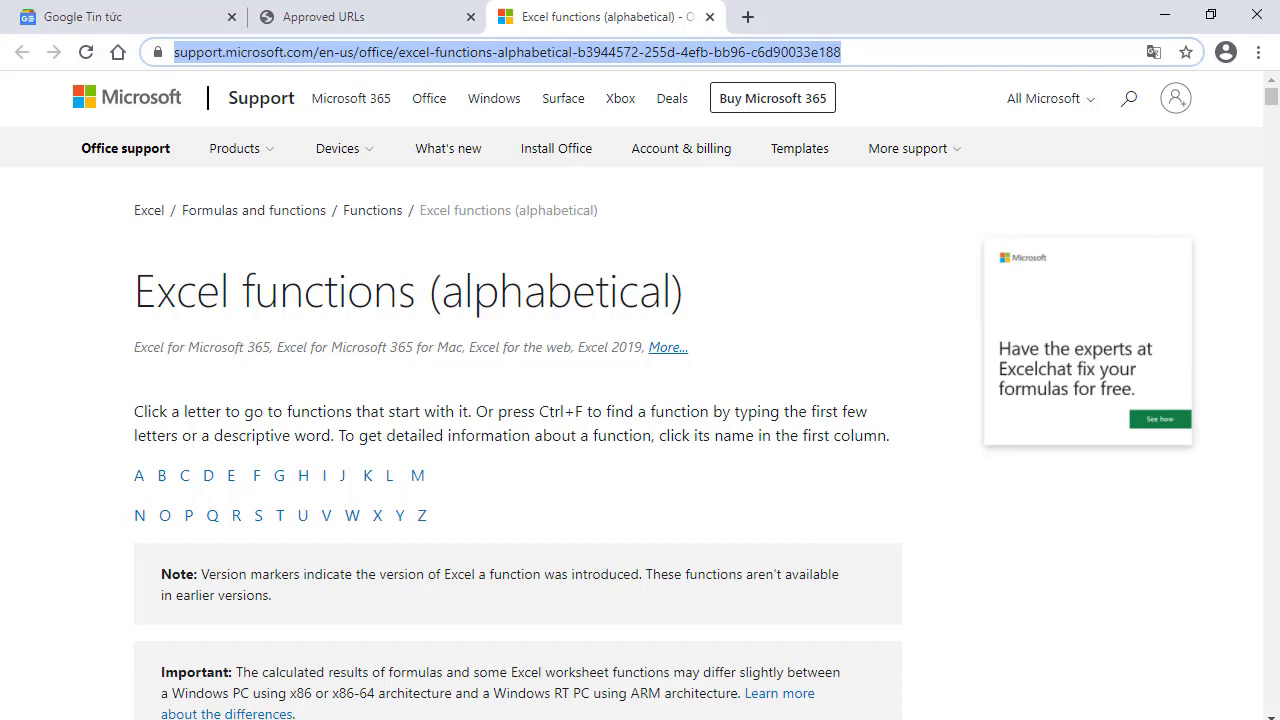
left_click(1098, 719)
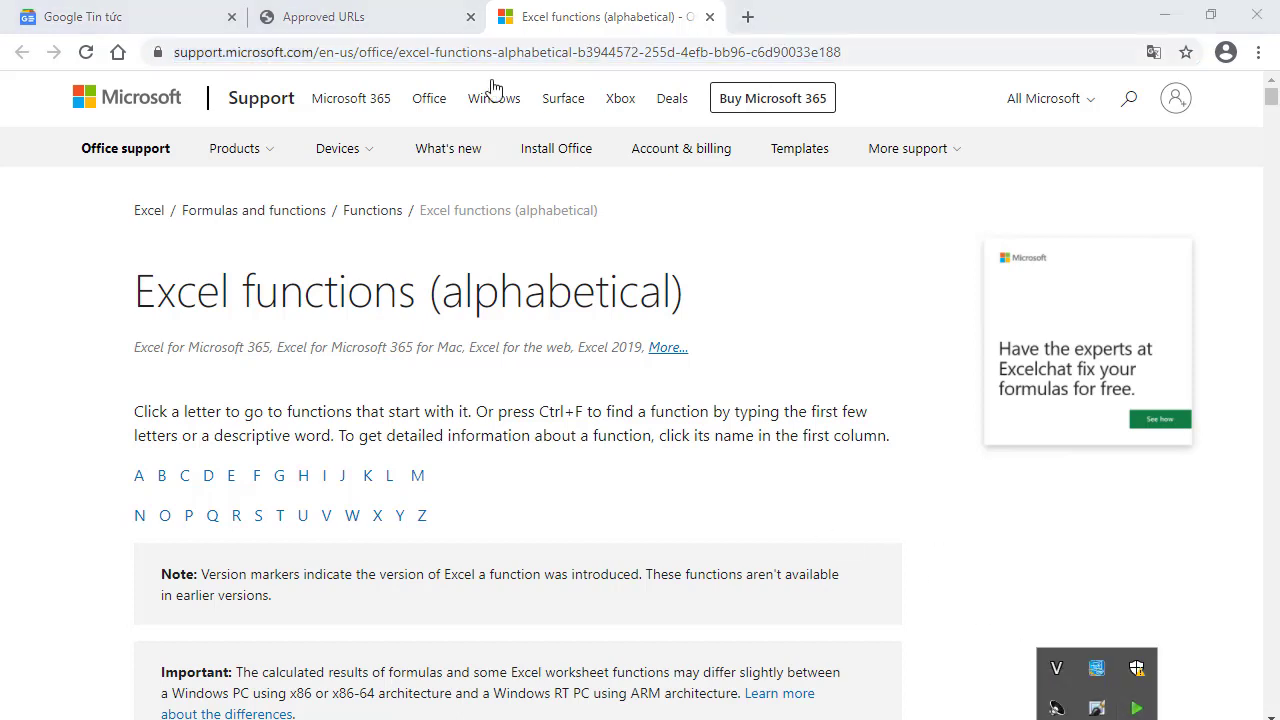
left_click(565, 20)
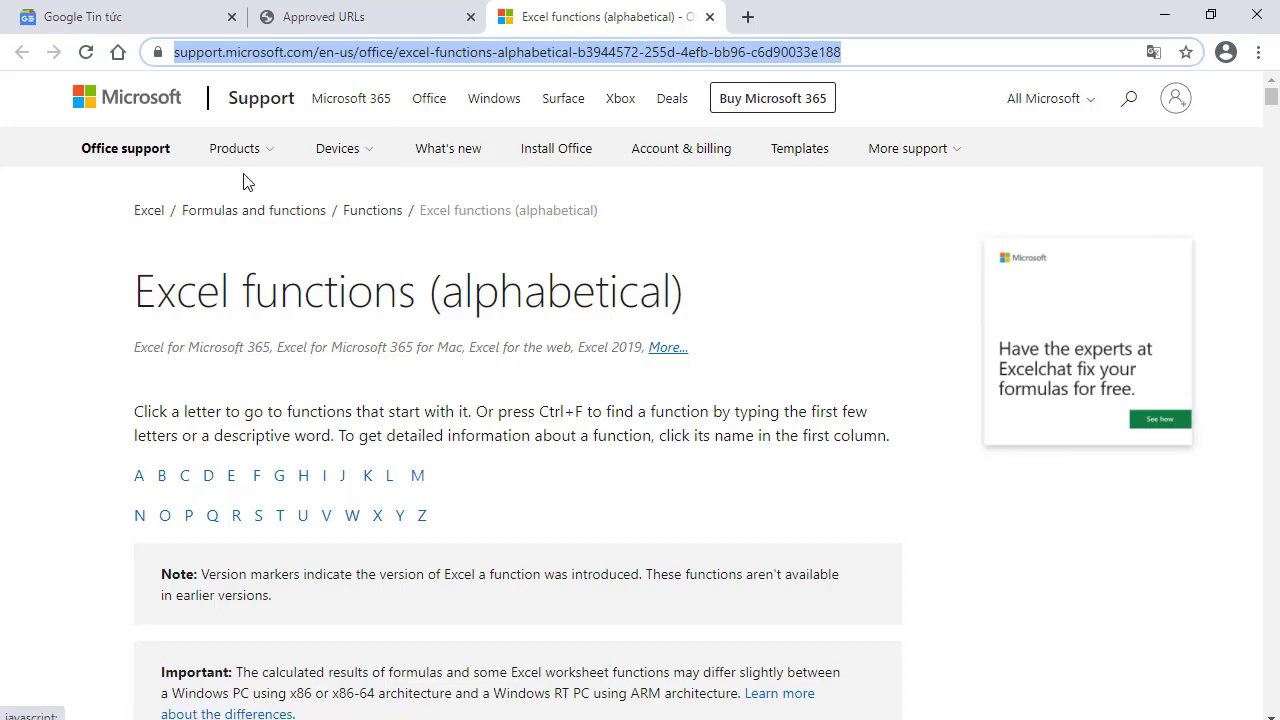
key("ctrl+n")
Load the vansuthong.com site in Chrome, correcting the mistyped address
left_click(514, 57)
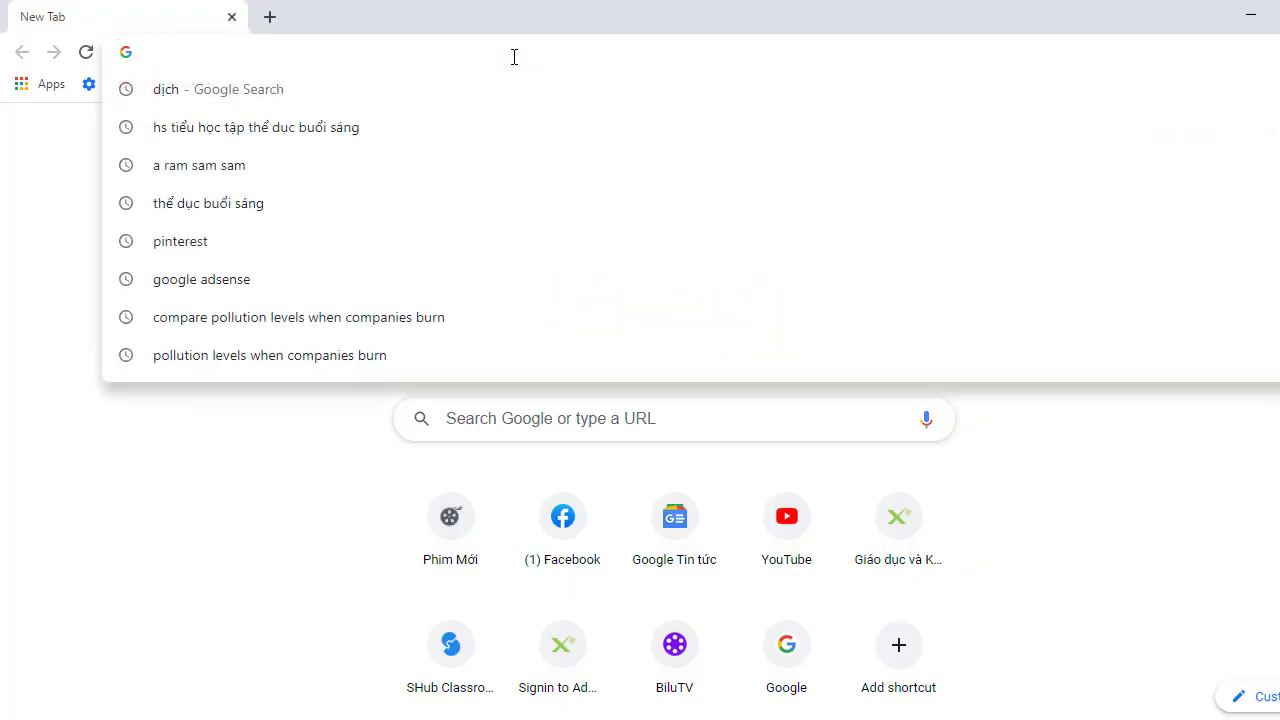
type("va")
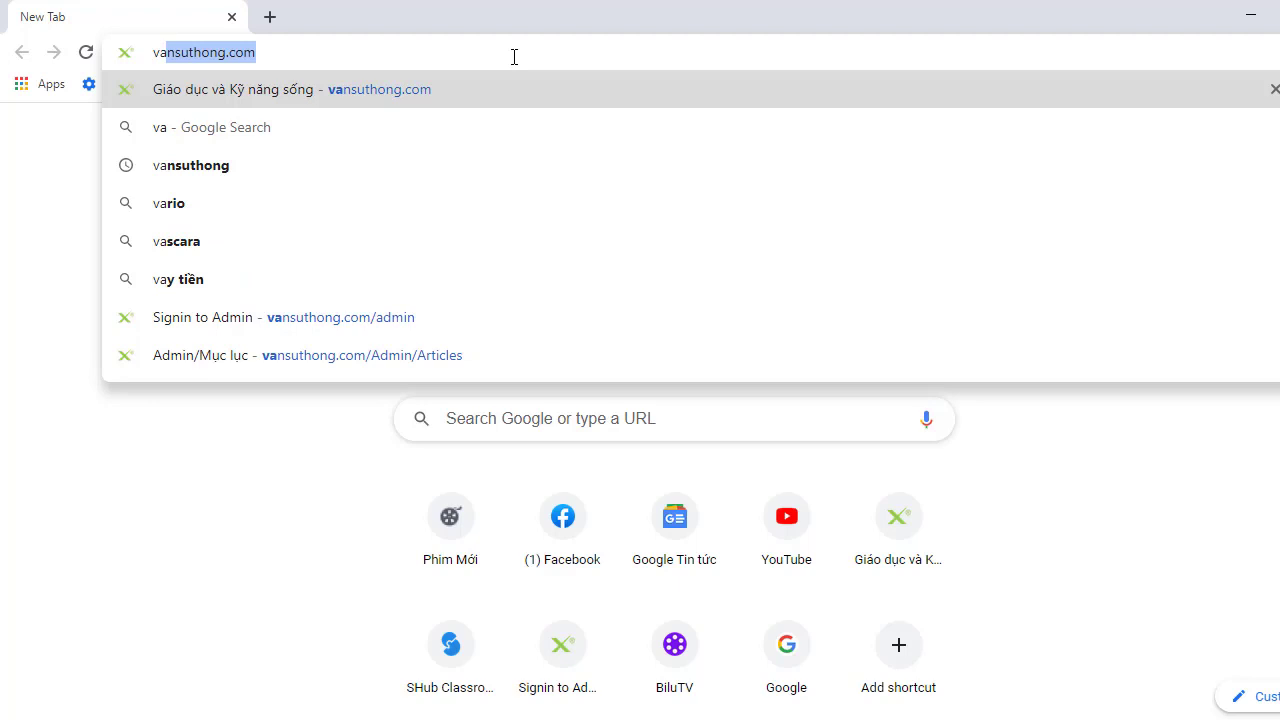
type("n")
type("su")
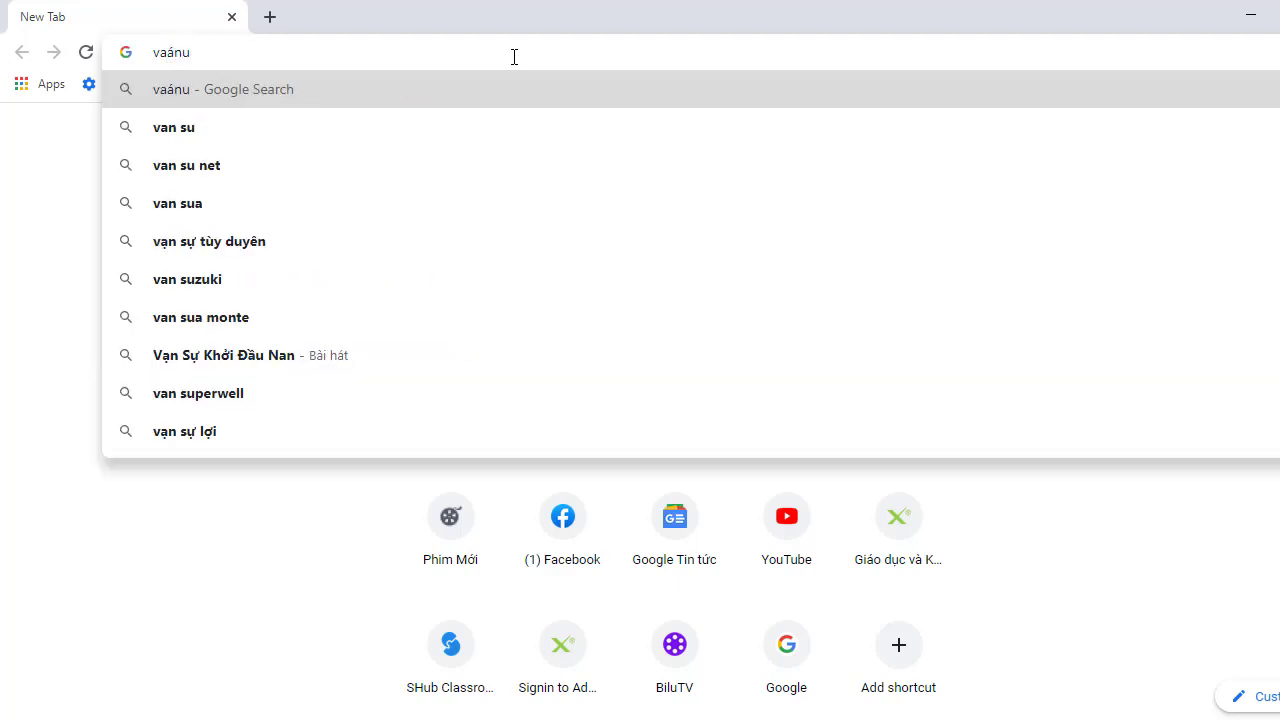
key("BackSpace")
key("BackSpace")
key("BackSpace")
type("n")
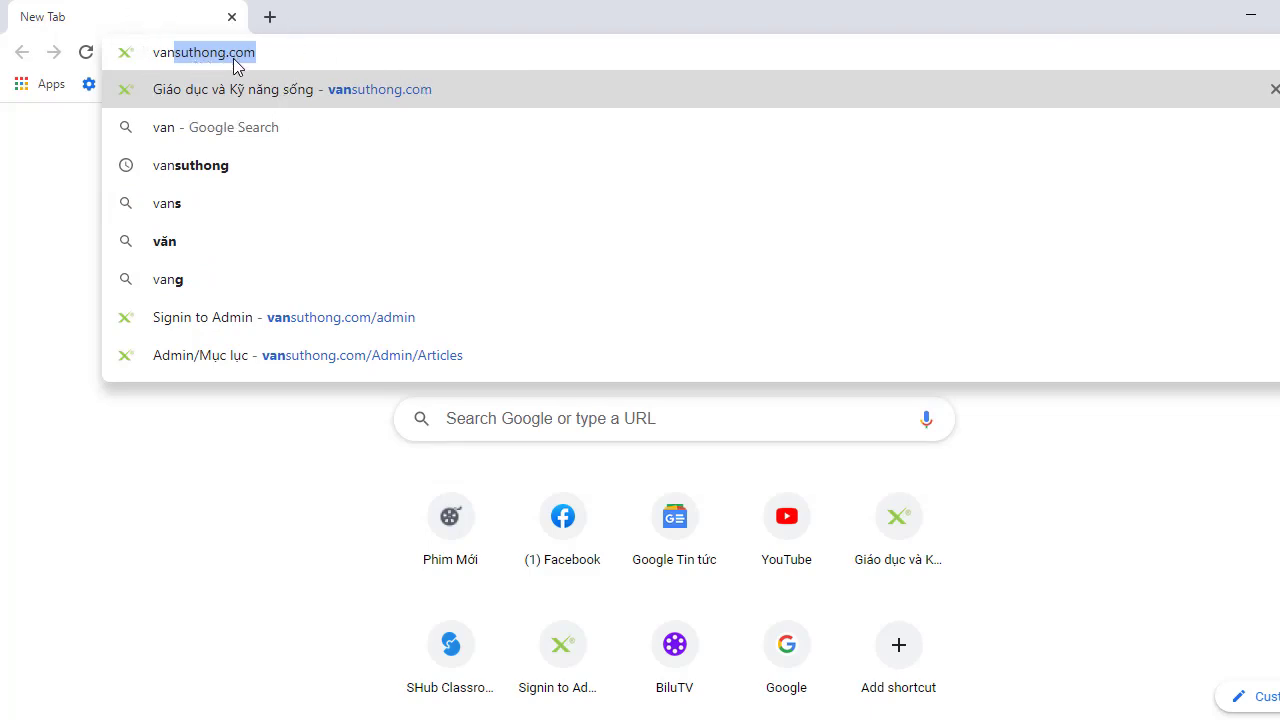
key("Return")
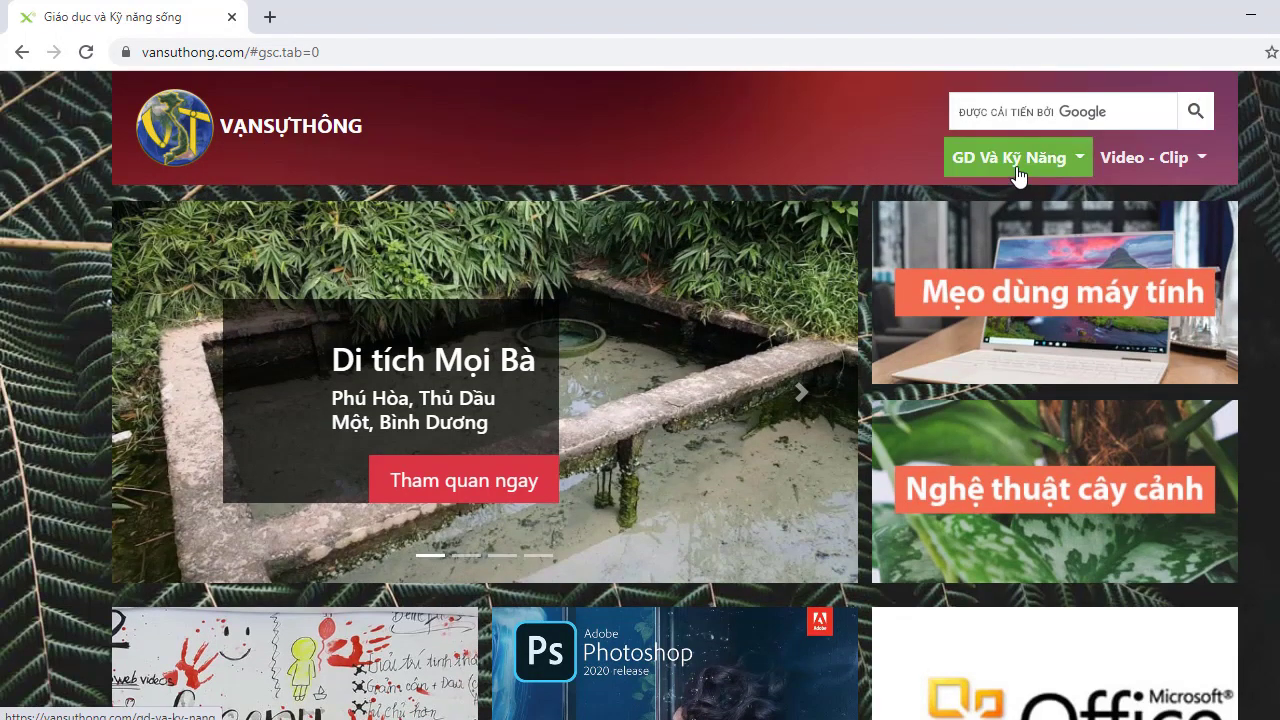
Go to GD Và Kỹ Năng > Giáo Trình Và Phần Mềm Tin Học > Word-Excel-Powerpoint and follow its Google Sites link
left_click(1016, 165)
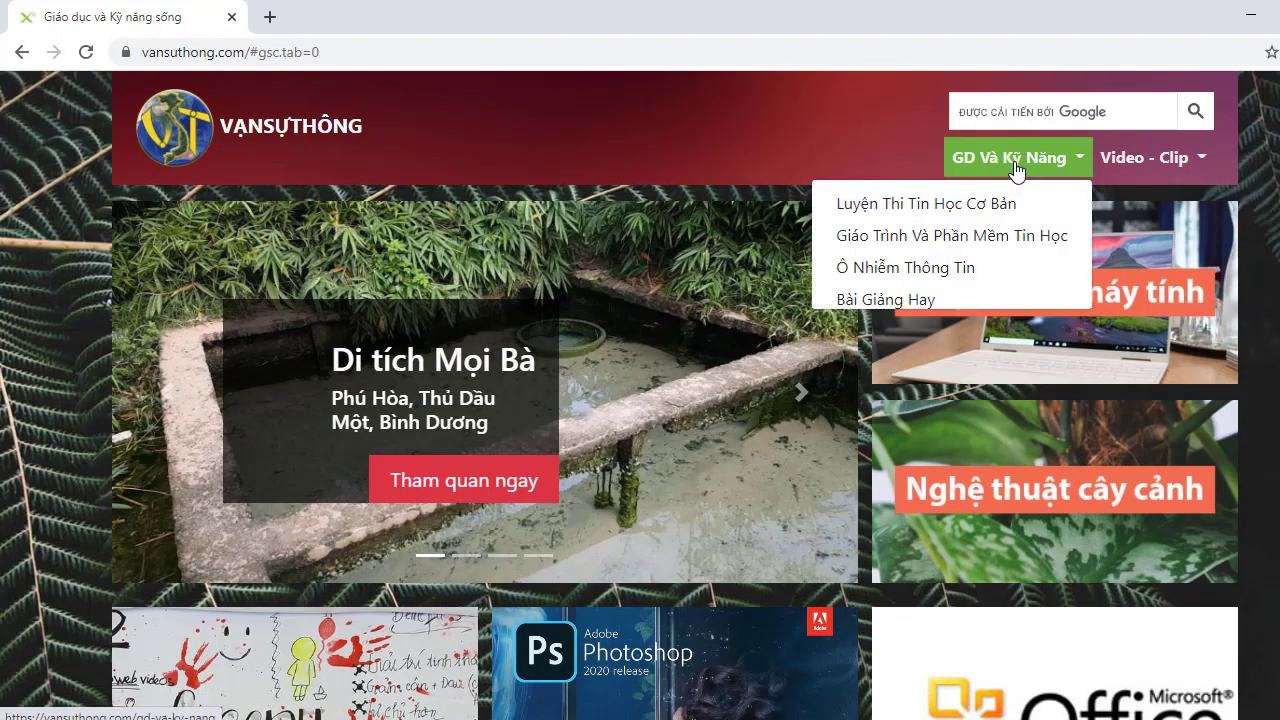
left_click(995, 245)
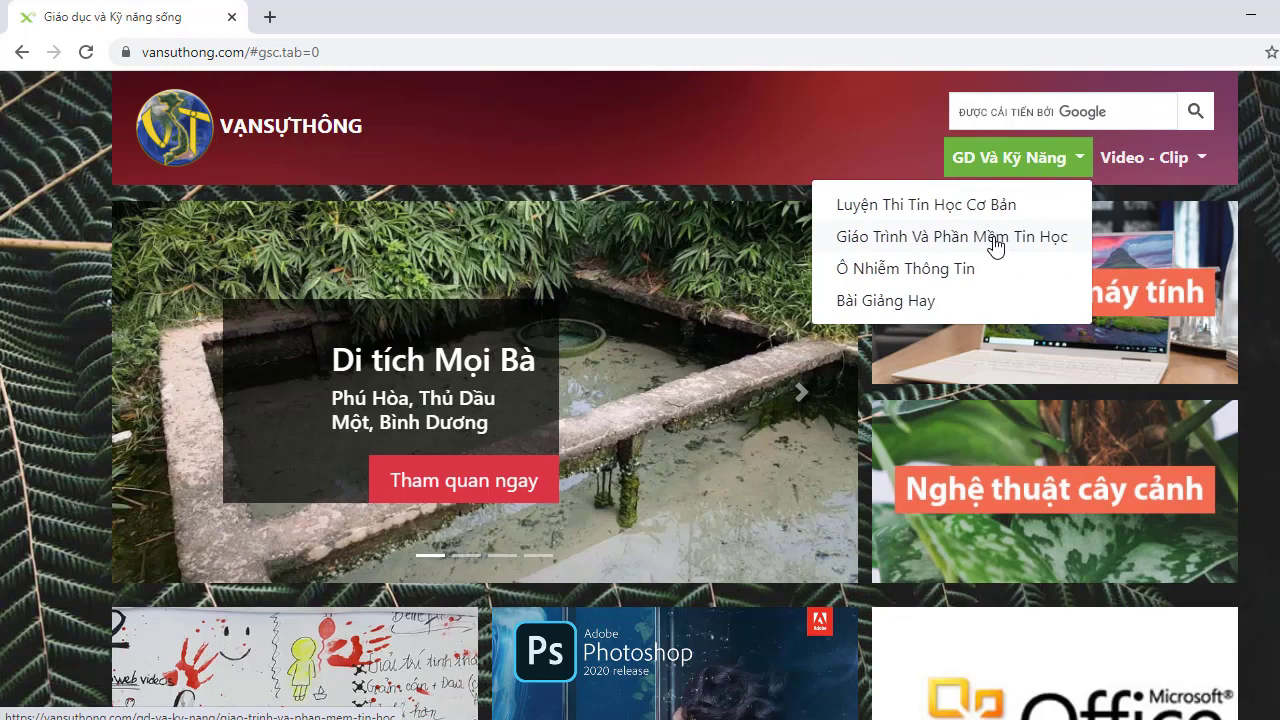
left_click(995, 240)
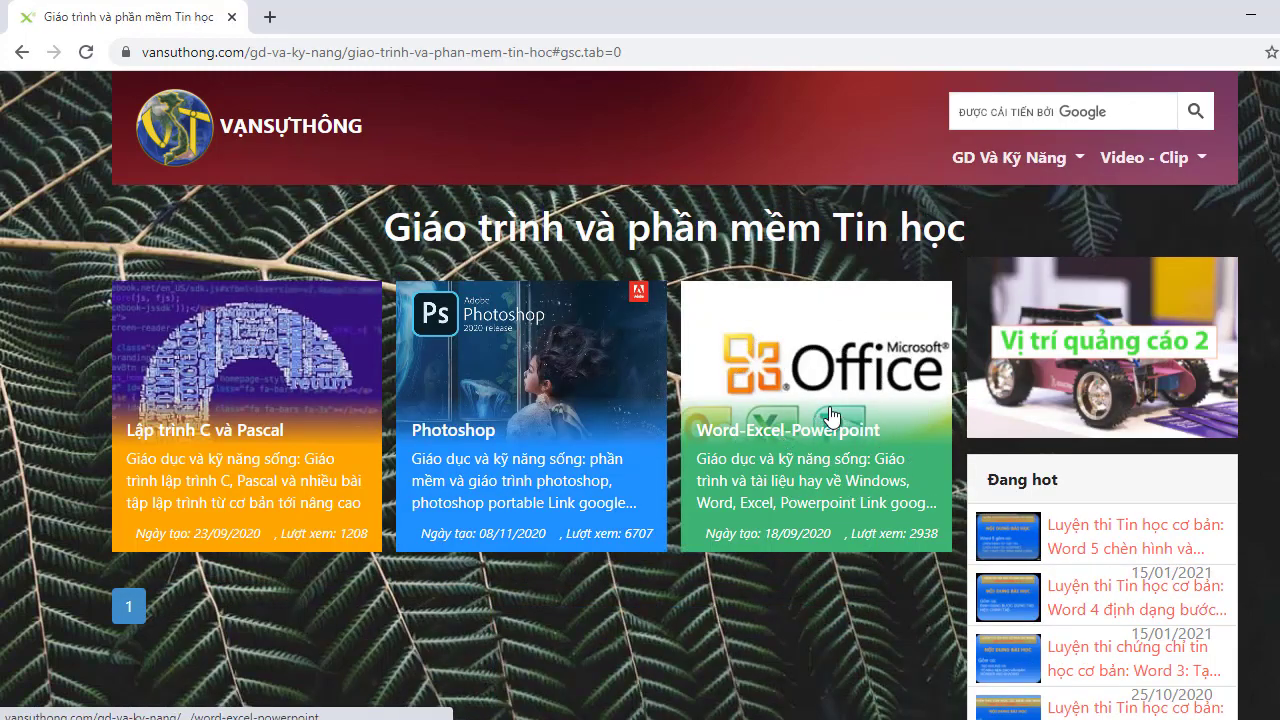
left_click(830, 415)
scroll(490, 477, "down", 5)
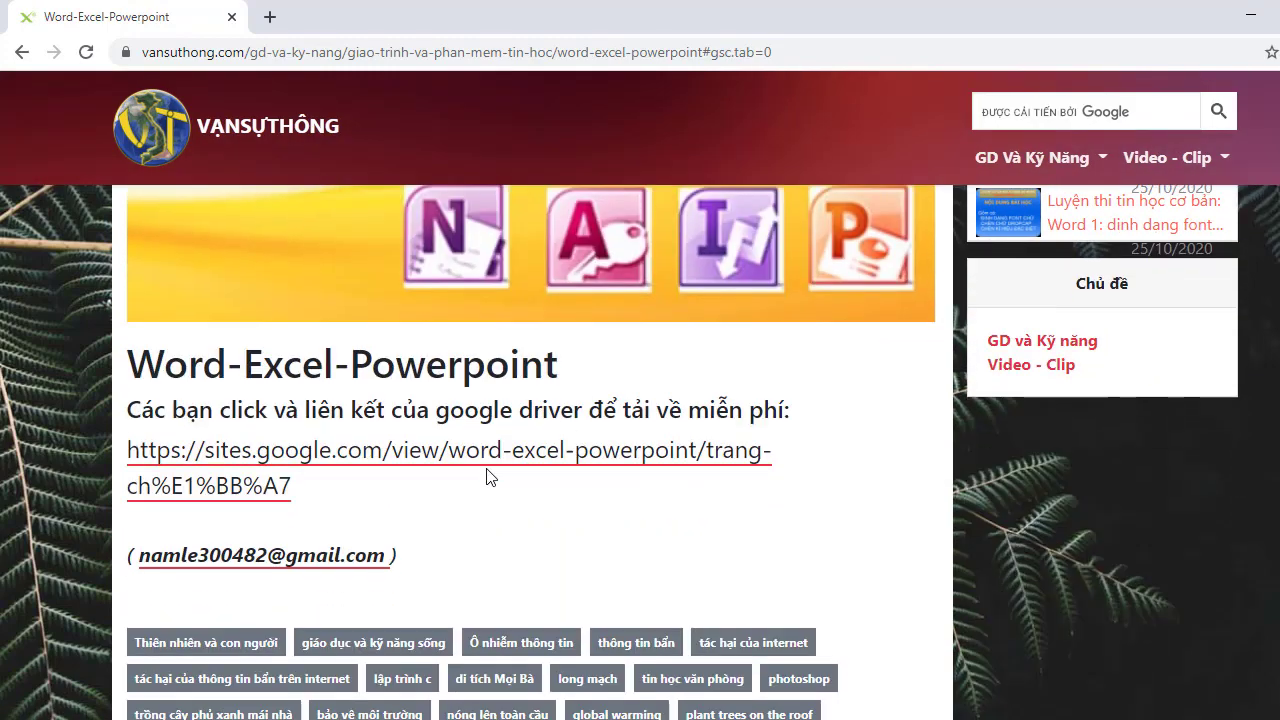
left_click(341, 452)
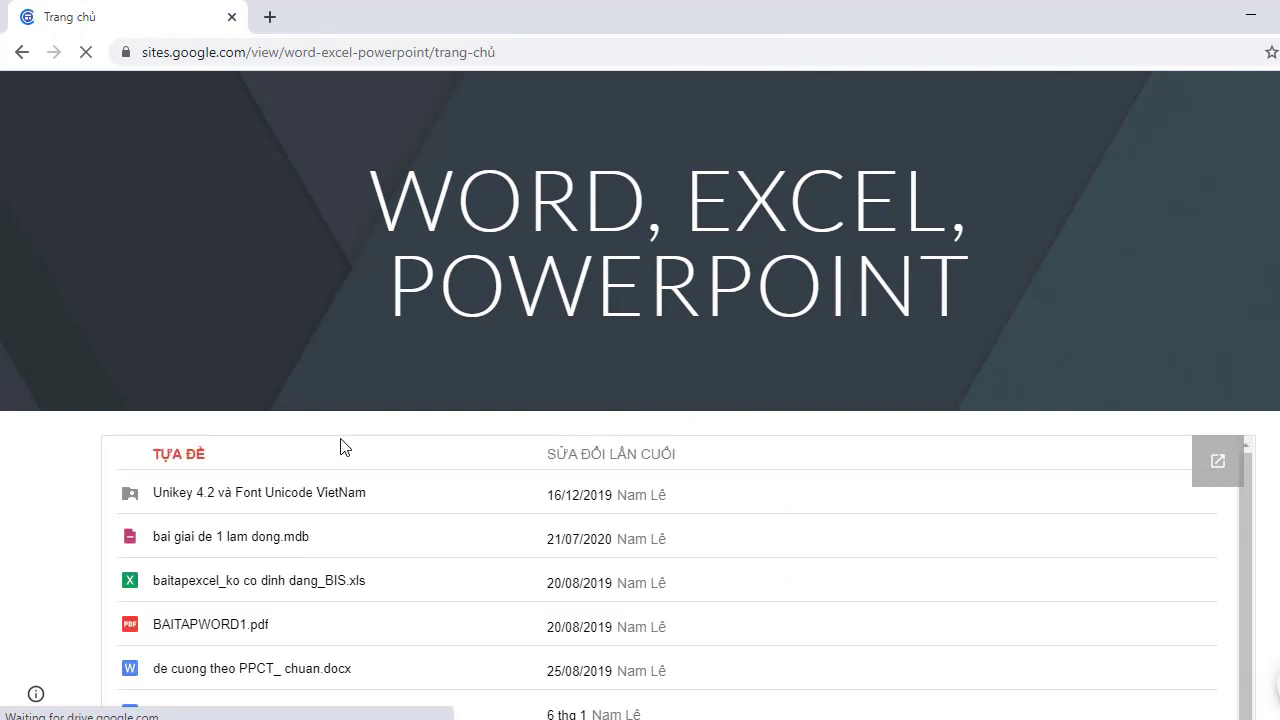
Open 'giao an_ cac ham excel thuong dung.pdf' from the Google Site's file list
scroll(343, 457, "down", 3)
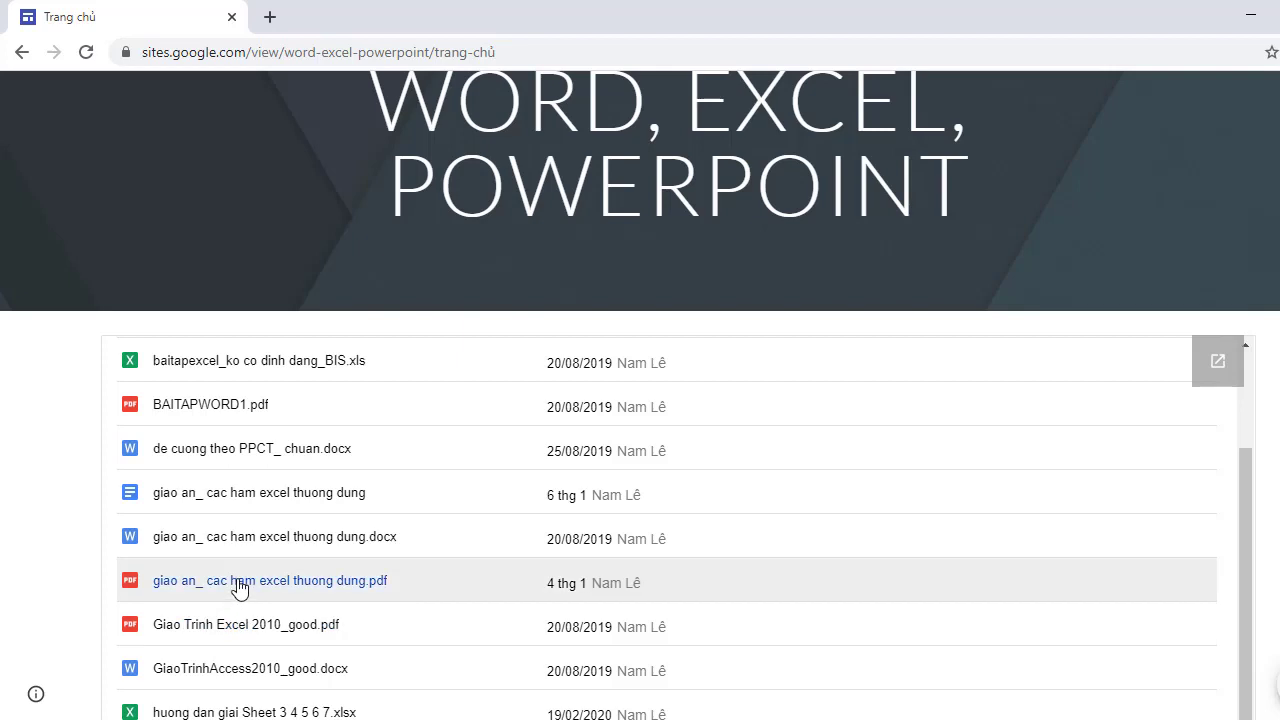
left_click(238, 590)
left_click(238, 590)
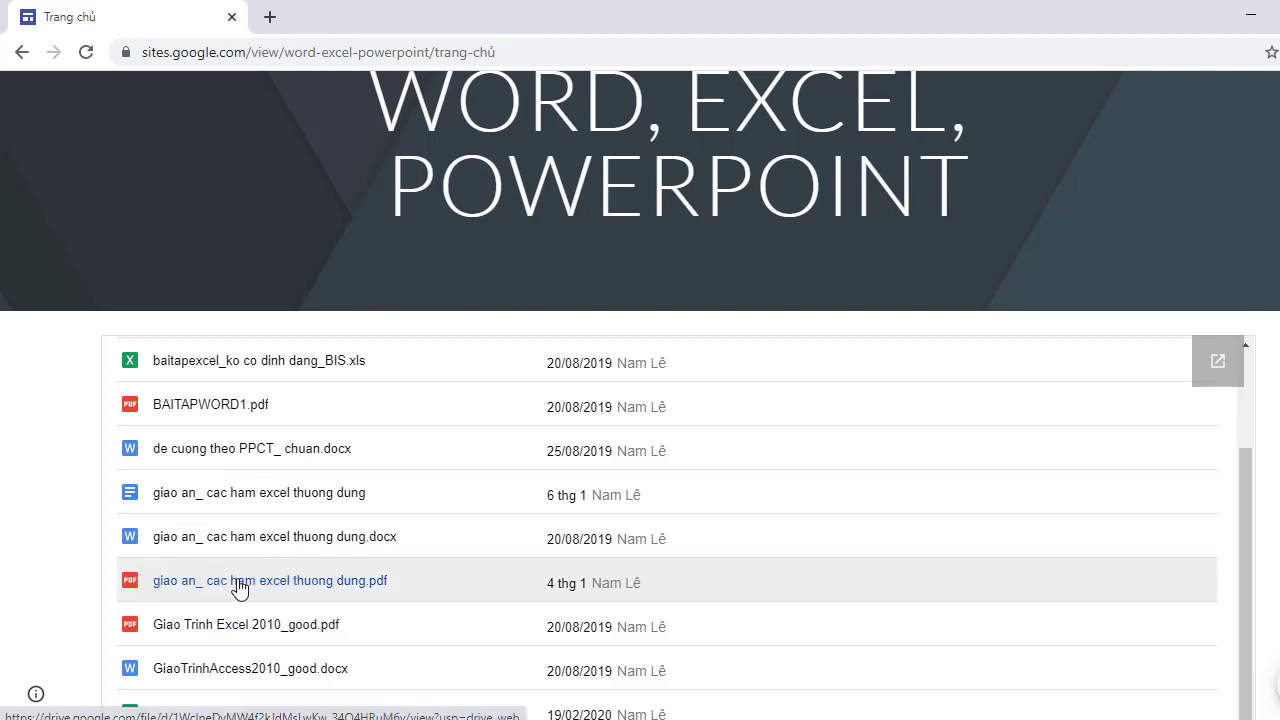
left_click(238, 590)
Scroll the lesson PDF to page 4 and zoom to 125% to show functions 12–17
left_click(238, 590)
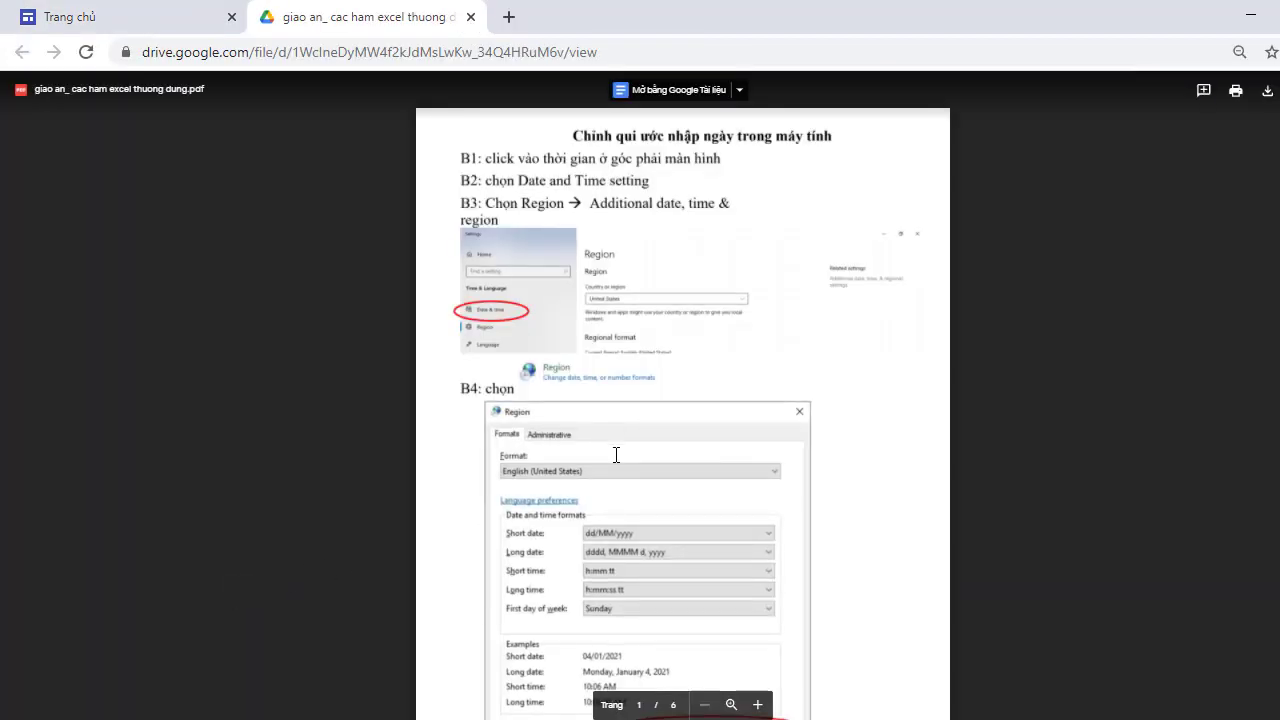
scroll(616, 455, "down", 10)
scroll(616, 455, "down", 10)
scroll(616, 455, "down", 10)
scroll(616, 457, "down", 10)
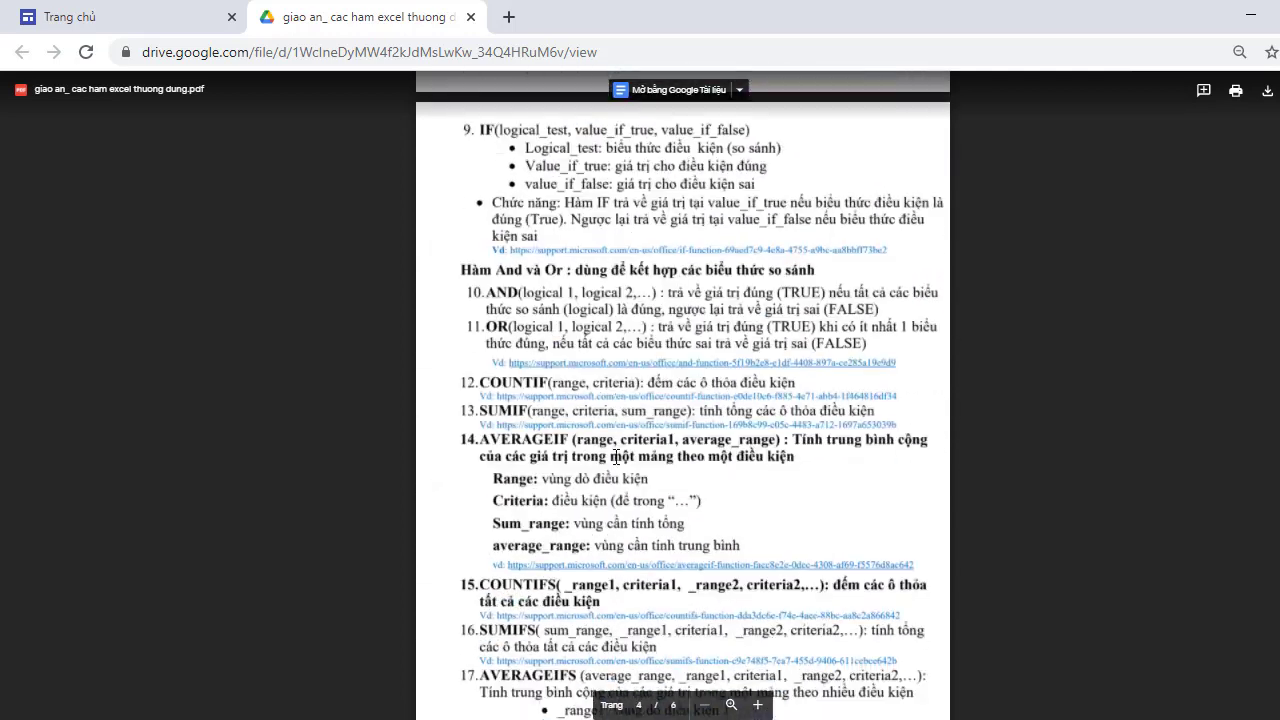
scroll(616, 455, "down", 3)
key("ctrl+plus")
key("ctrl+plus")
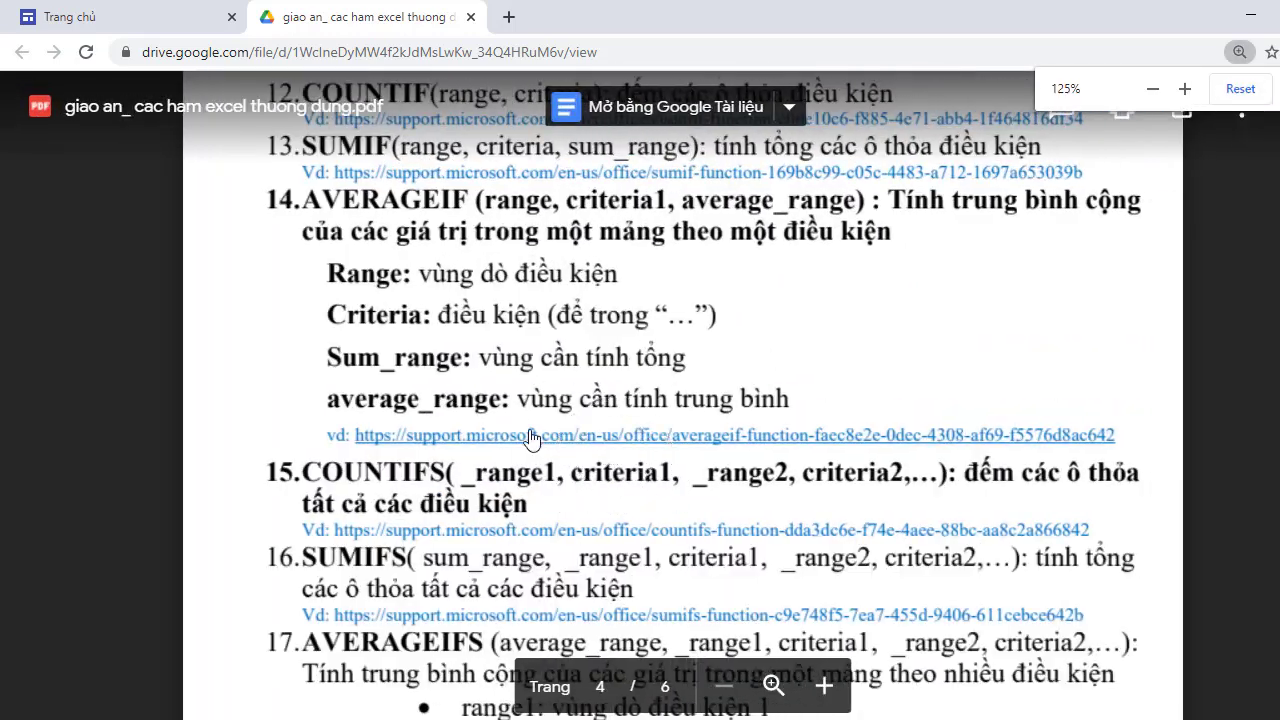
scroll(531, 440, "up", 3)
scroll(531, 440, "up", 5)
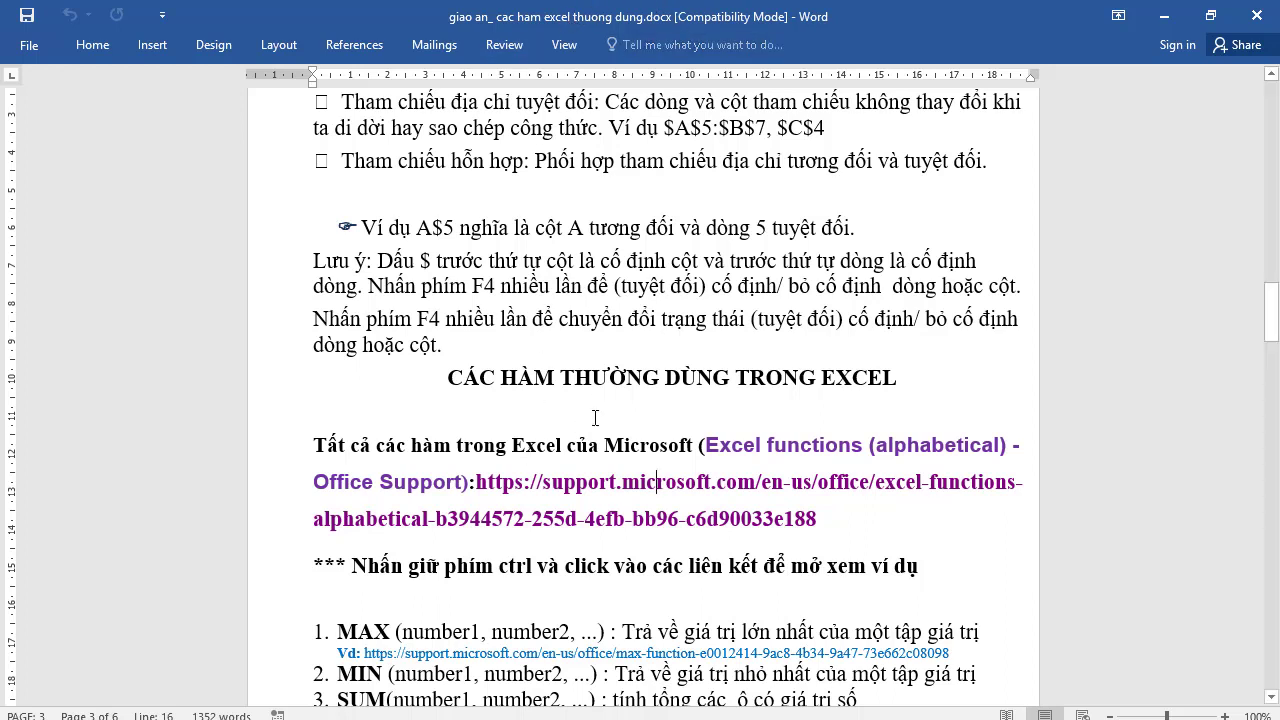
Highlight the 'Excel functions' link text in Word and switch to its Chrome support page
scroll(595, 418, "down", 2)
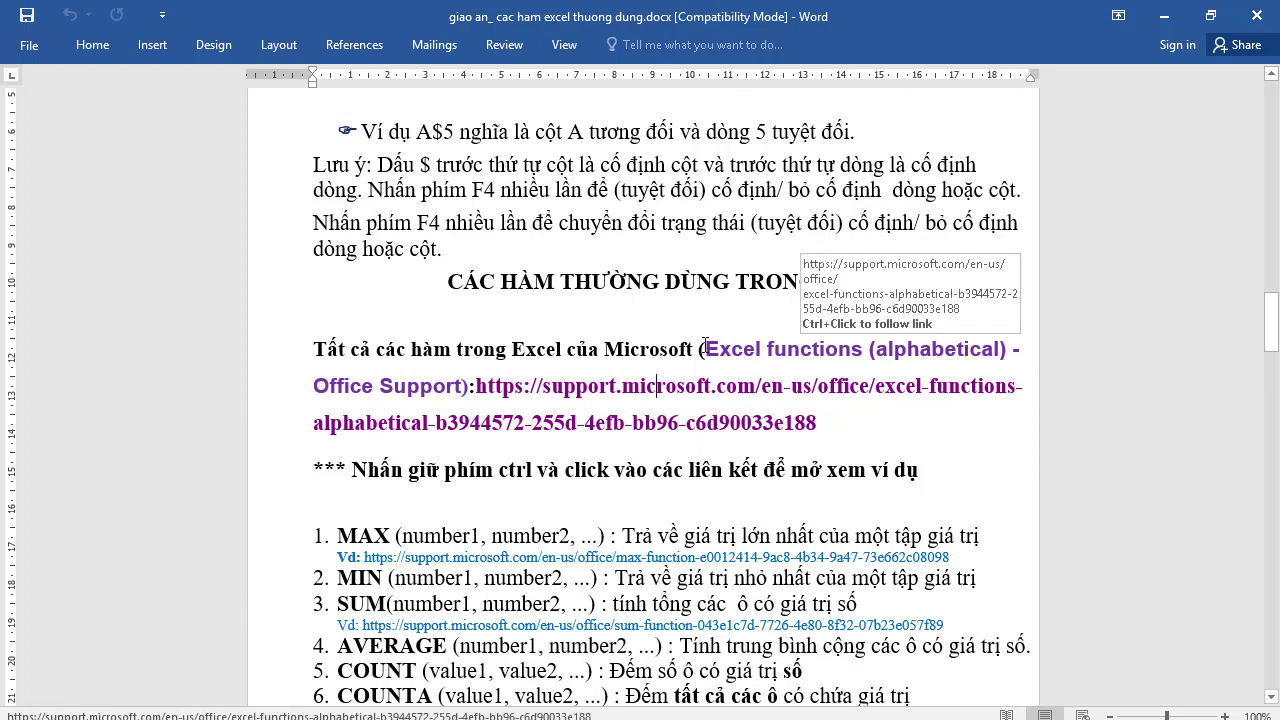
left_click_drag(705, 347, 878, 352)
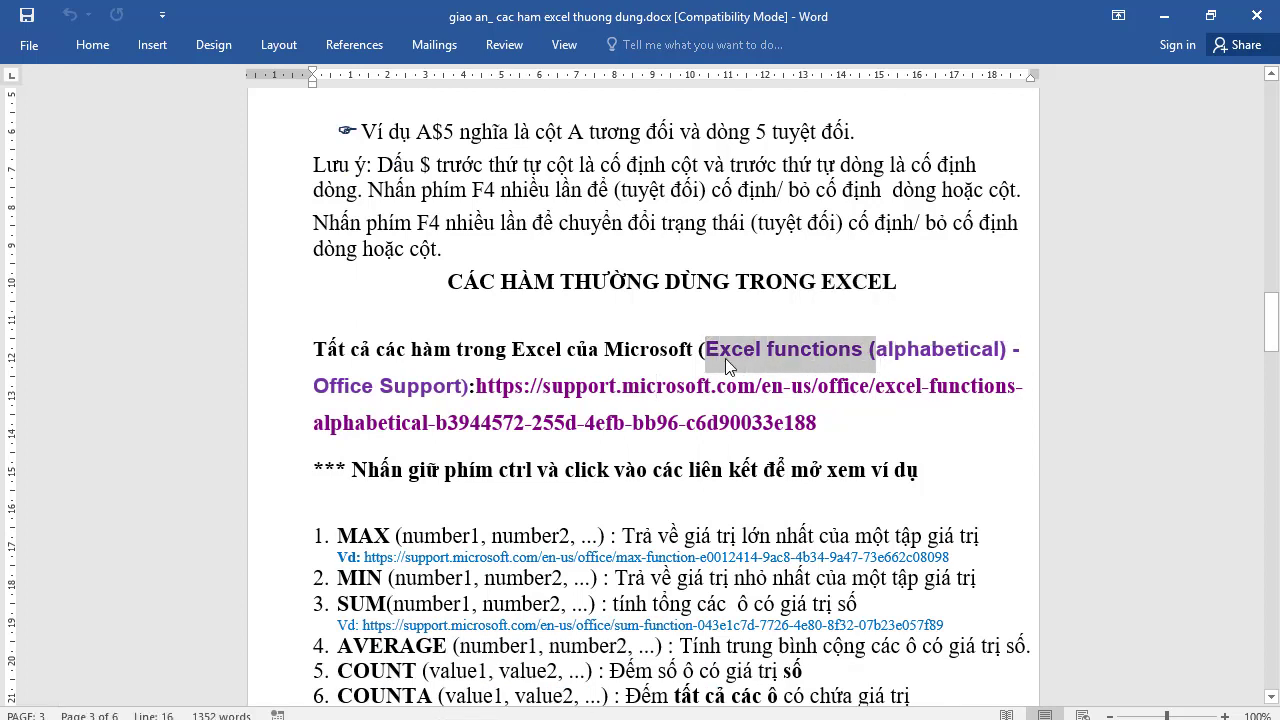
left_click_drag(490, 350, 692, 350)
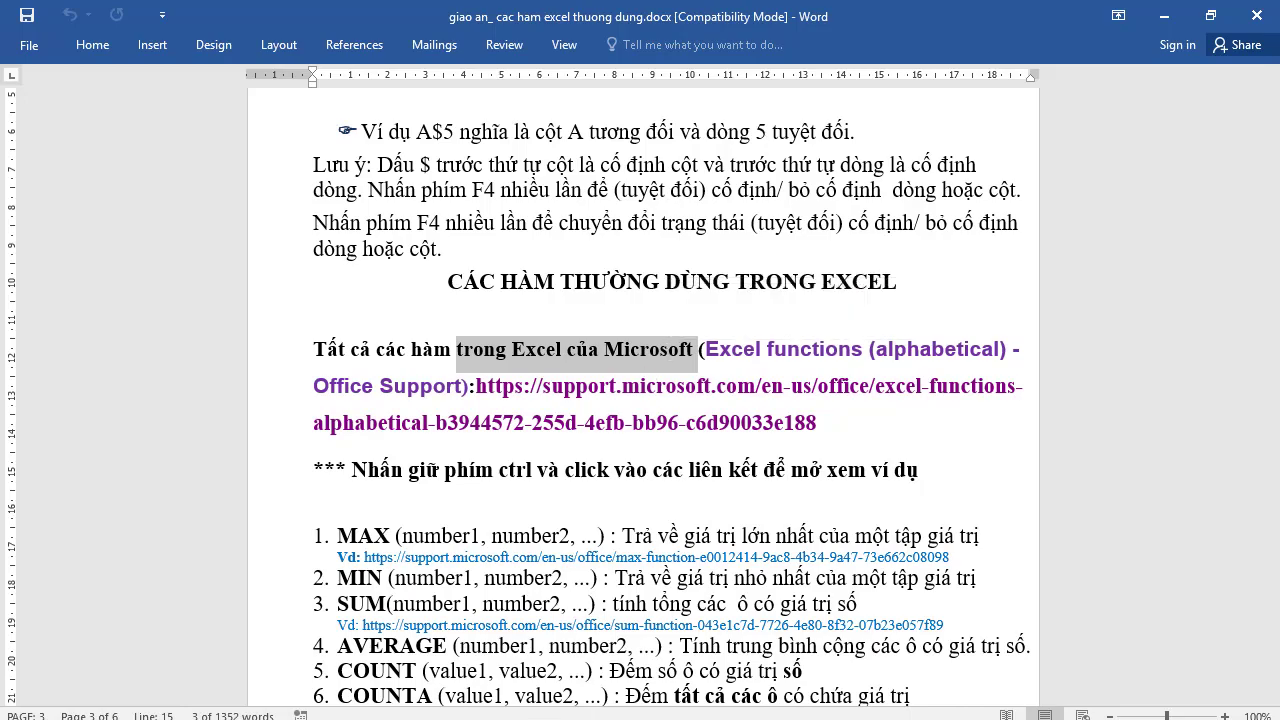
key("alt+Tab")
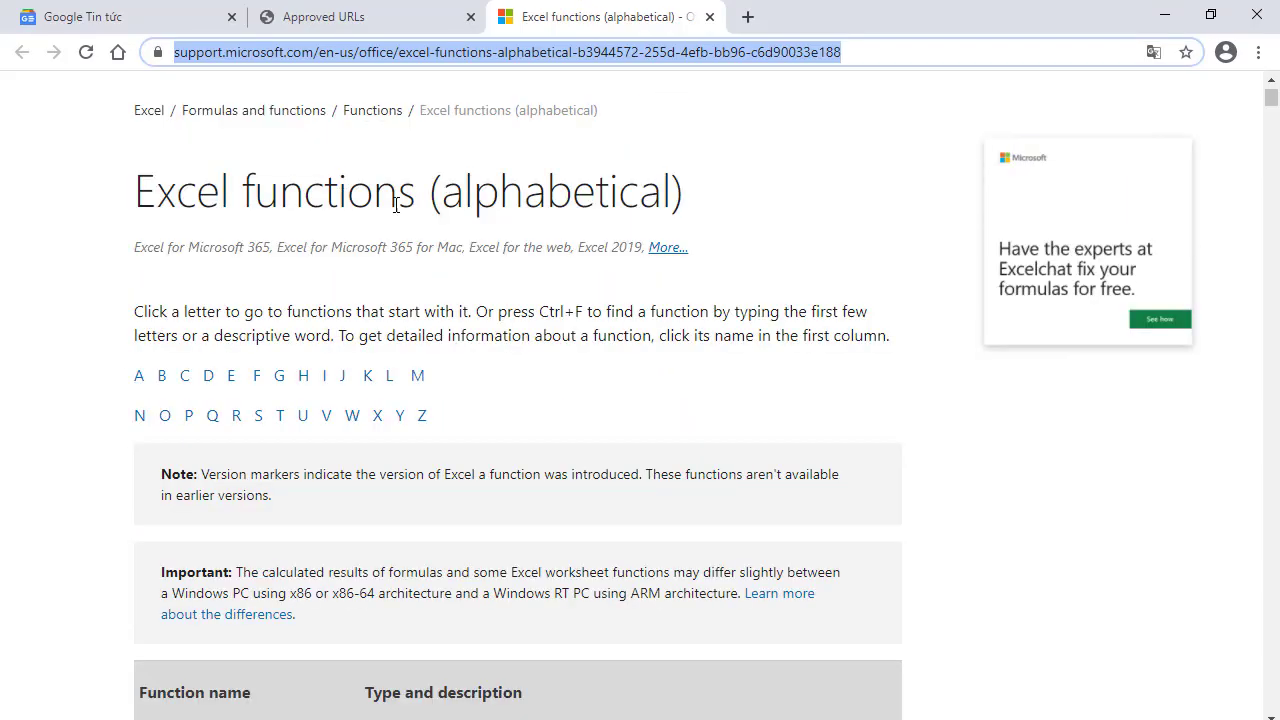
Highlight the 'Excel functions' page title and the tip about searching for functions
left_click_drag(163, 193, 595, 193)
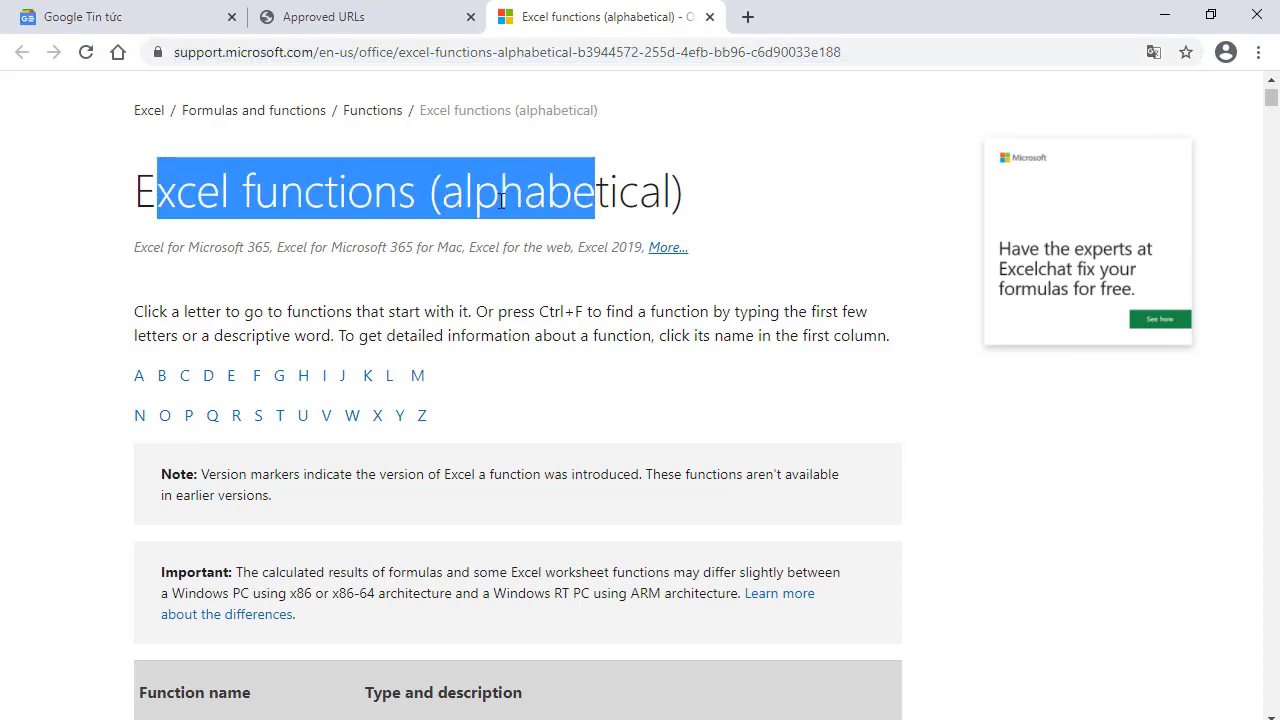
left_click(535, 303)
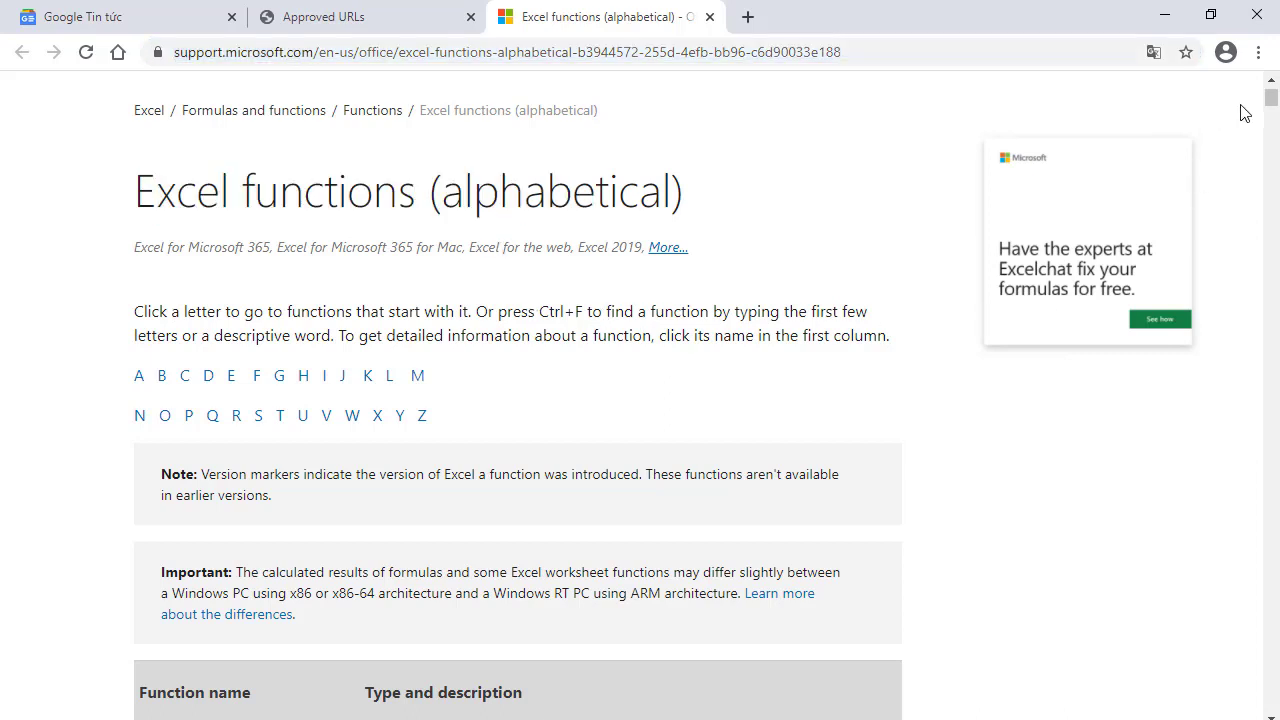
mouse_move(1271, 98)
left_mouse_down()
mouse_move(1274, 705)
mouse_move(1272, 90)
left_mouse_up()
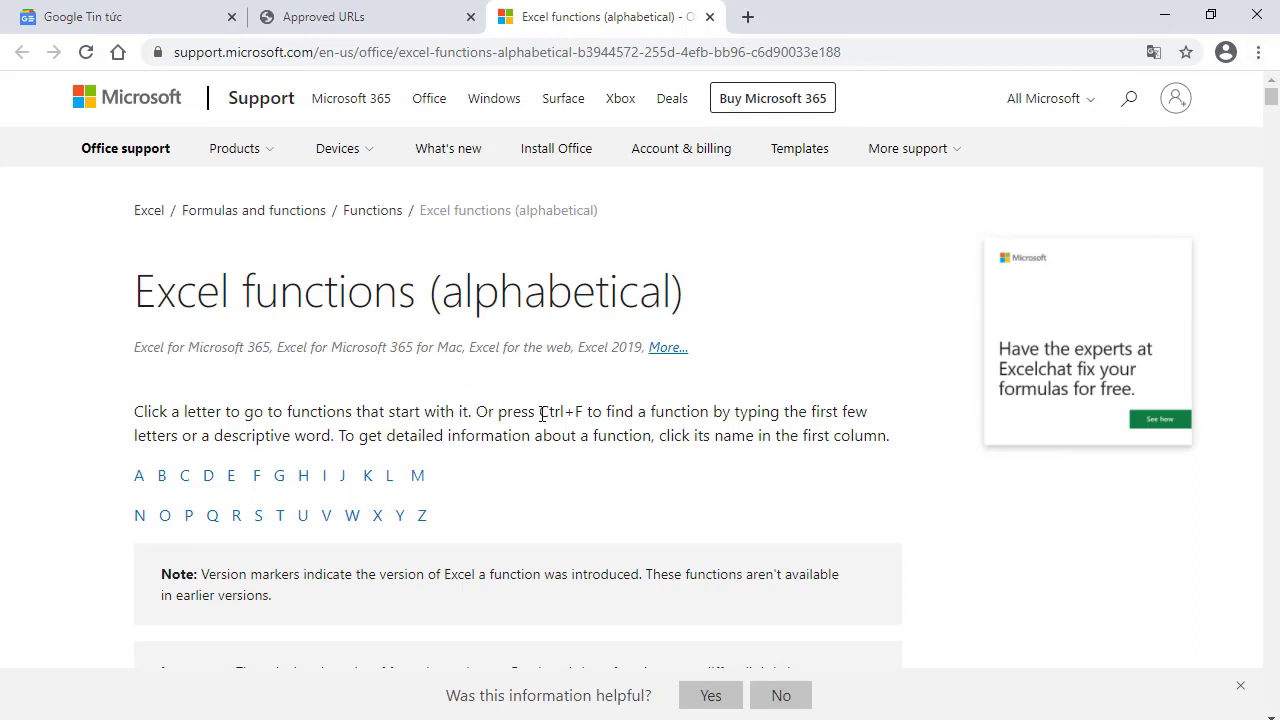
left_click_drag(478, 416, 592, 412)
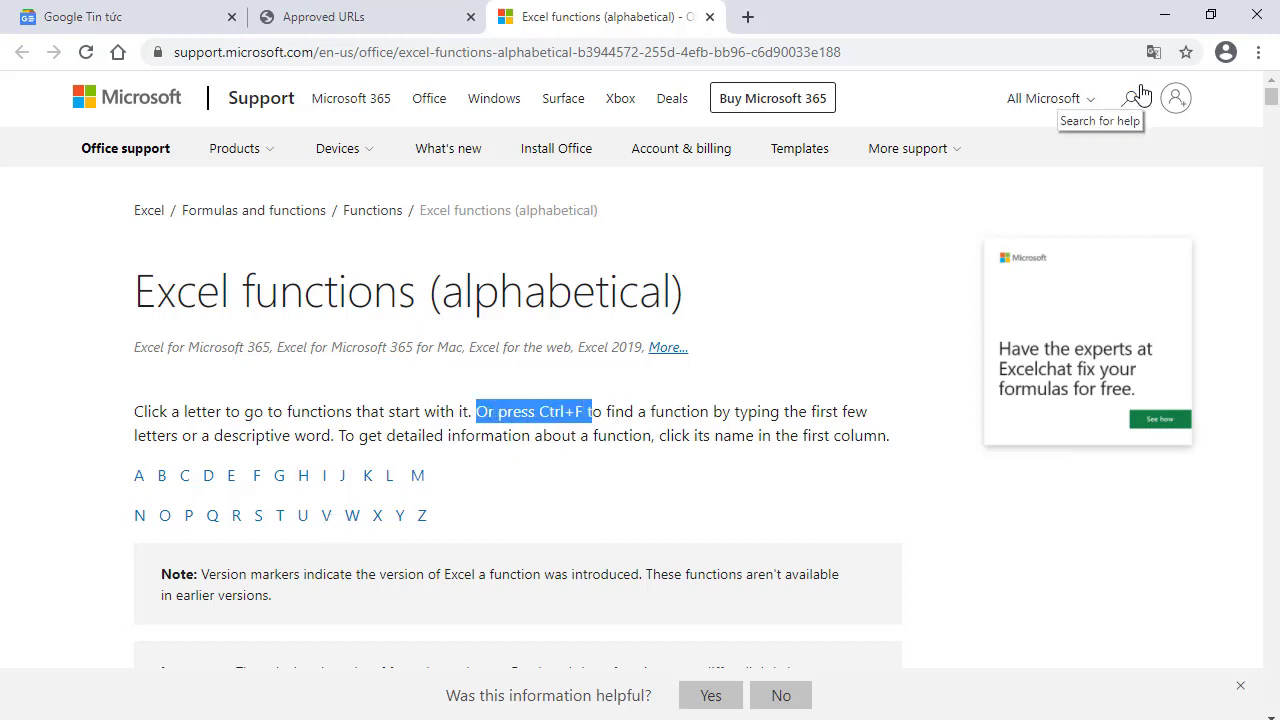
left_click(548, 509)
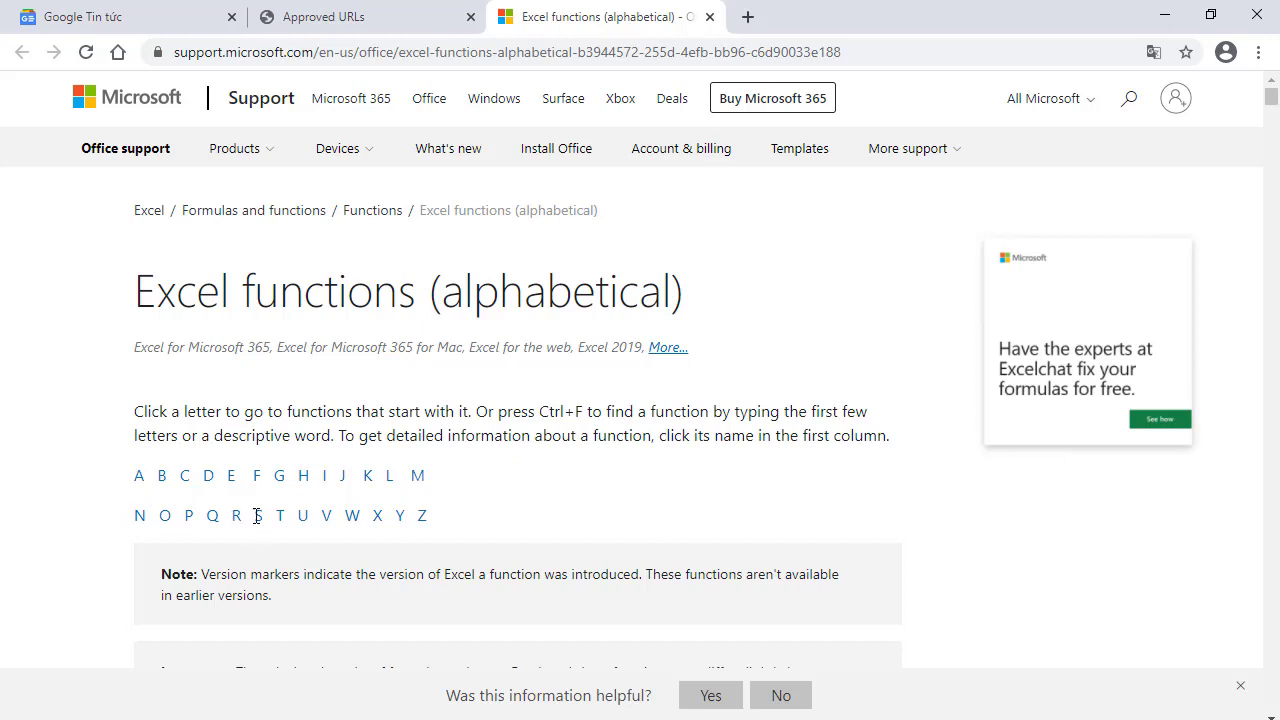
Jump to the S functions in the index and scroll down to the SUM entry
left_click(257, 522)
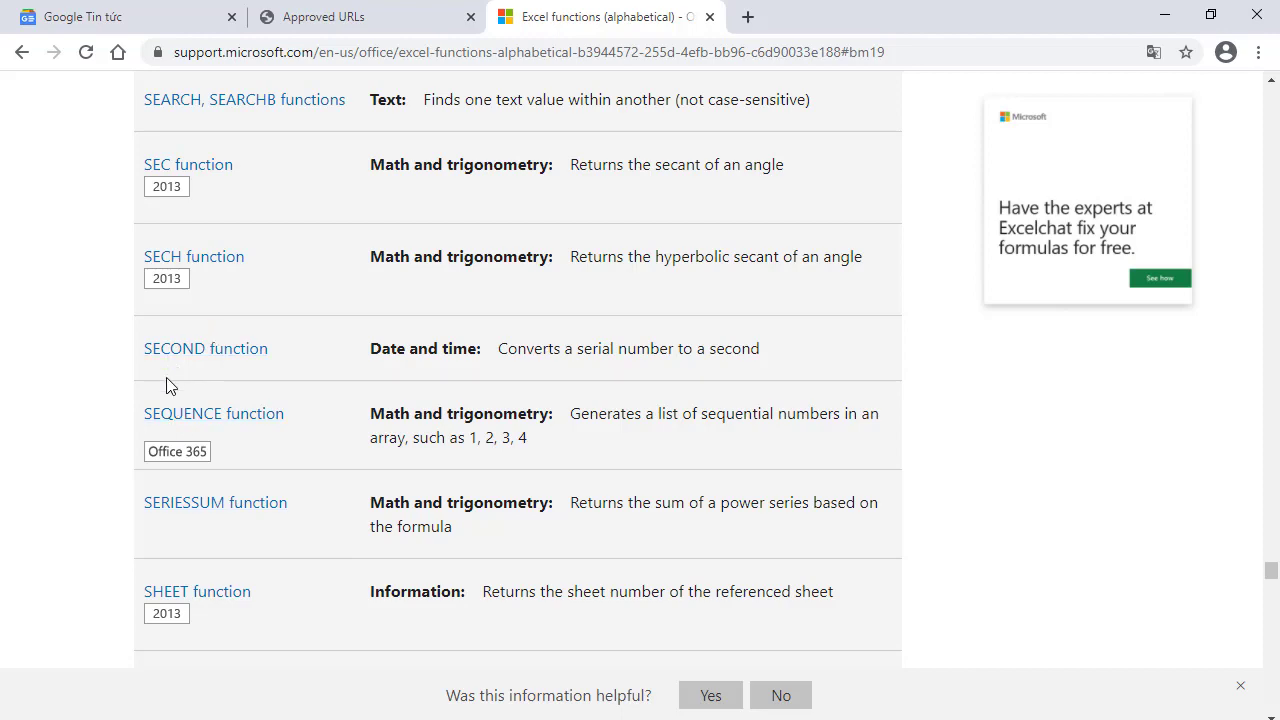
scroll(263, 395, "down", 2)
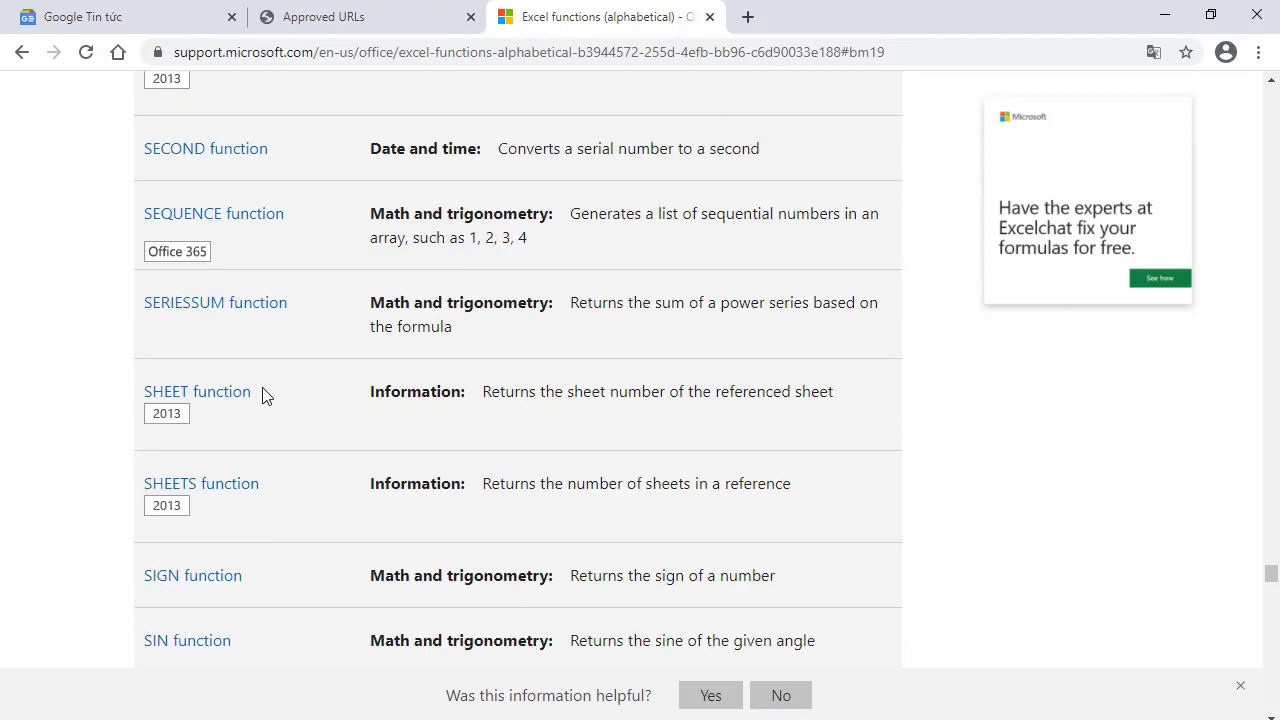
scroll(263, 395, "down", 2)
scroll(263, 395, "down", 1)
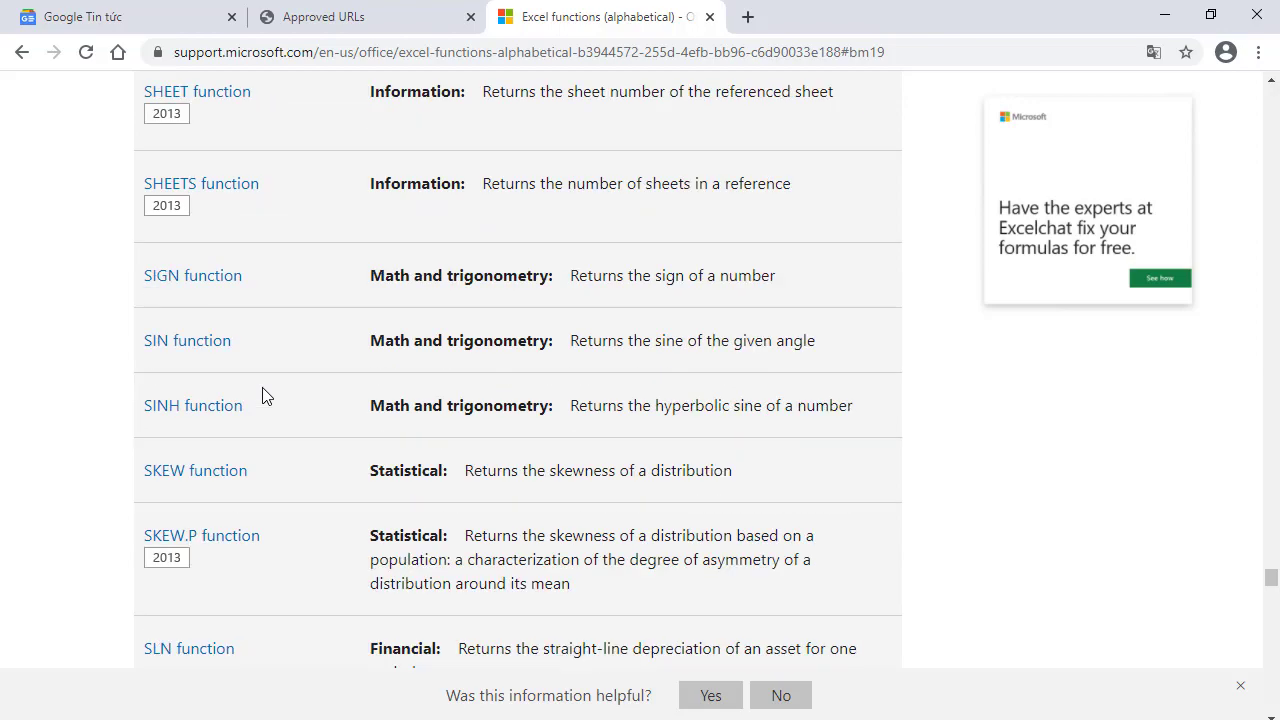
scroll(263, 395, "down", 2)
scroll(263, 395, "down", 2)
scroll(251, 425, "down", 3)
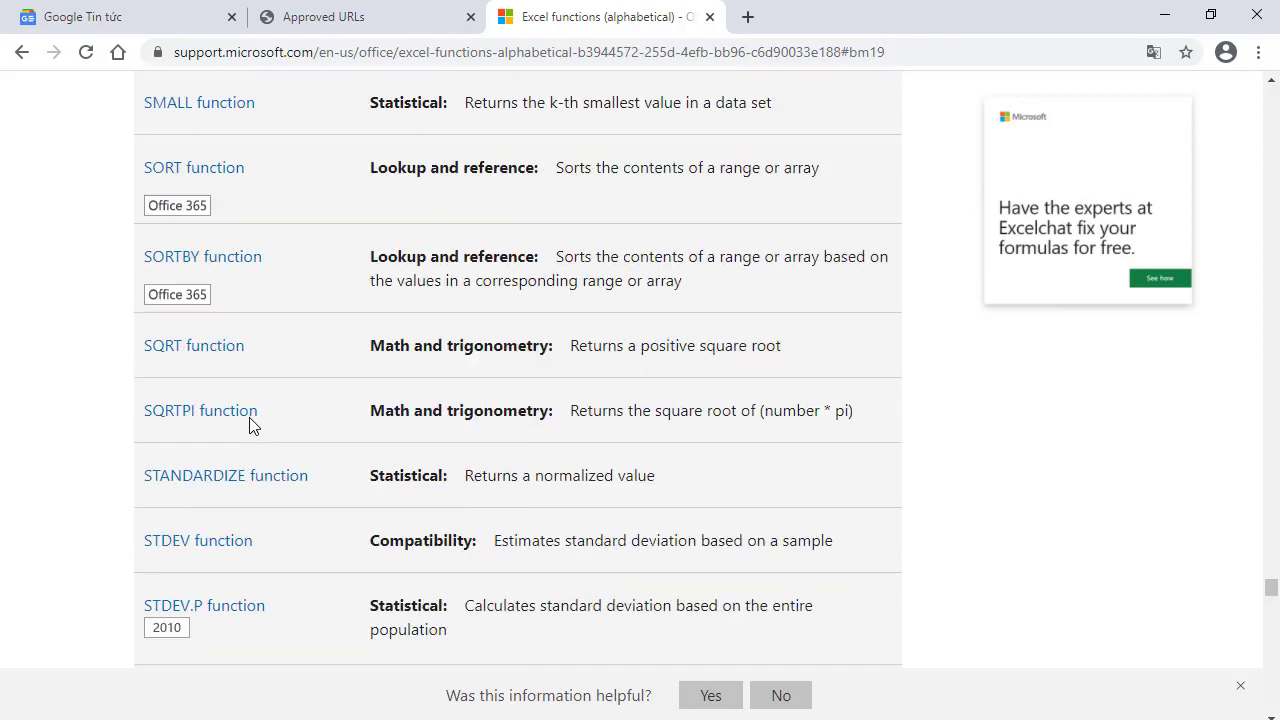
scroll(251, 425, "down", 3)
scroll(251, 425, "down", 3)
scroll(251, 425, "down", 2)
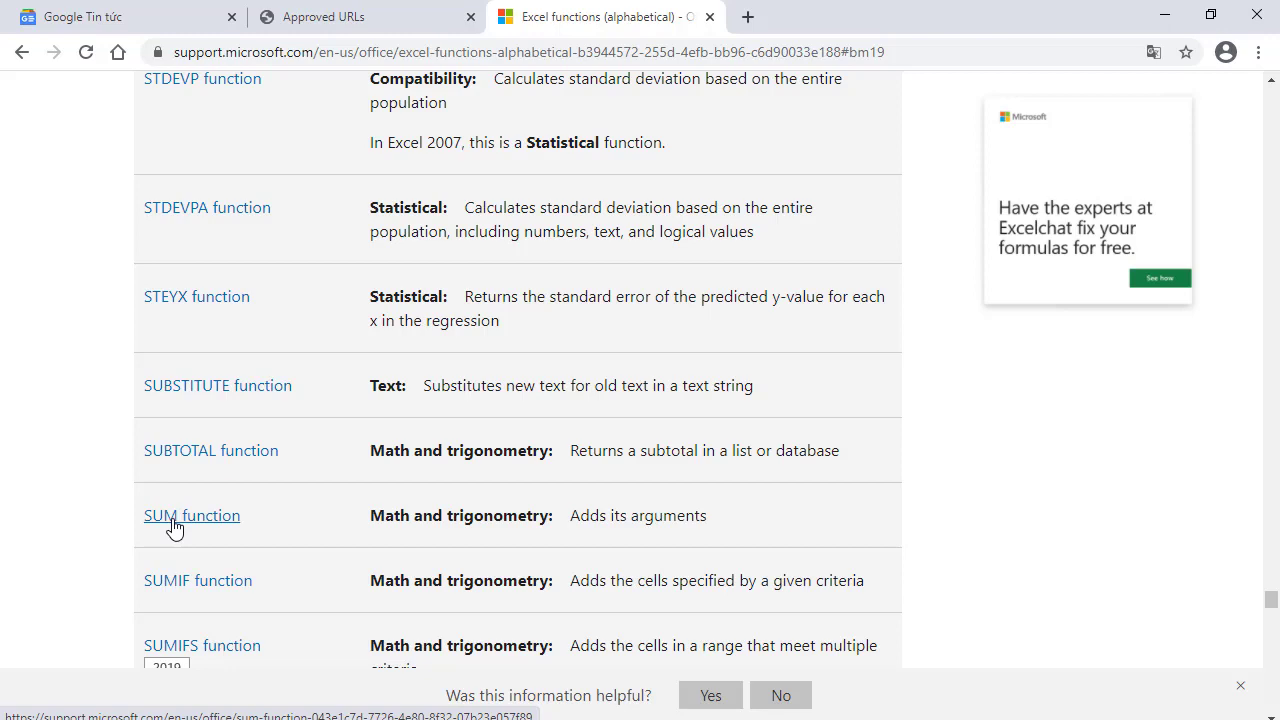
Open the SUM function article, highlight its description, play the demo video, then return to Word
left_click(172, 521)
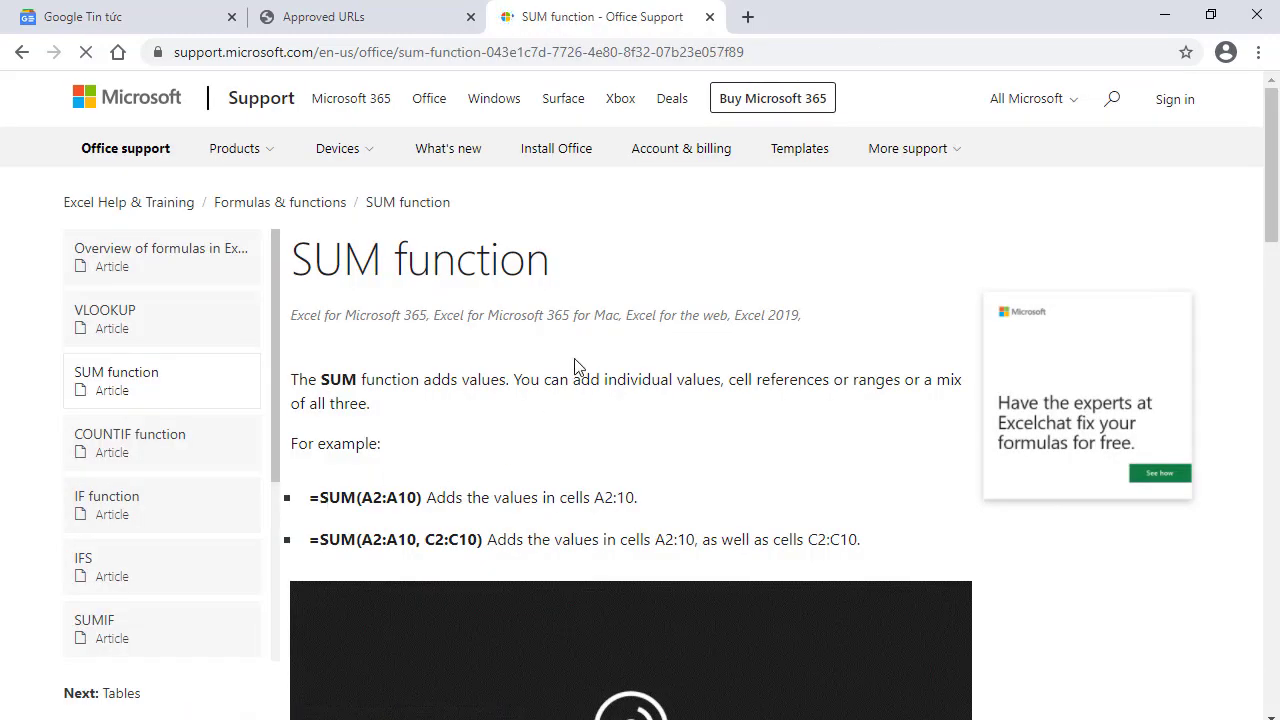
mouse_move(308, 379)
left_mouse_down()
mouse_move(756, 548)
mouse_move(886, 551)
left_mouse_up()
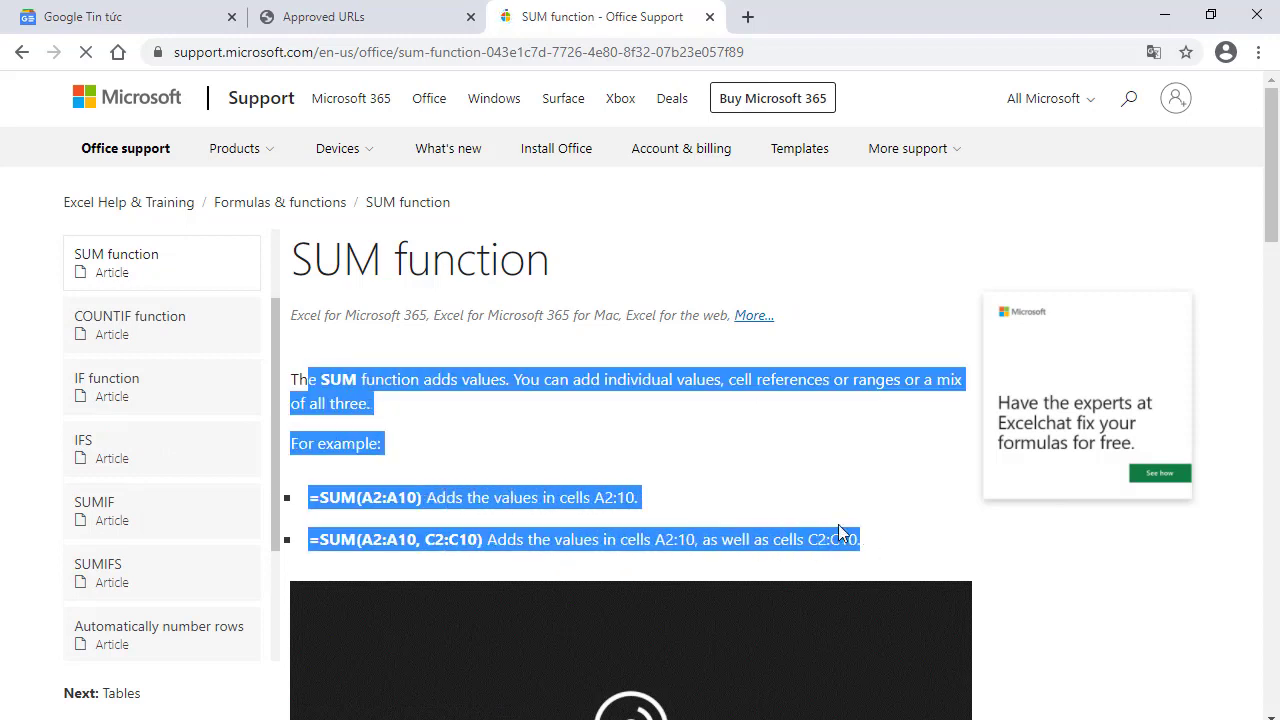
scroll(727, 488, "down", 1)
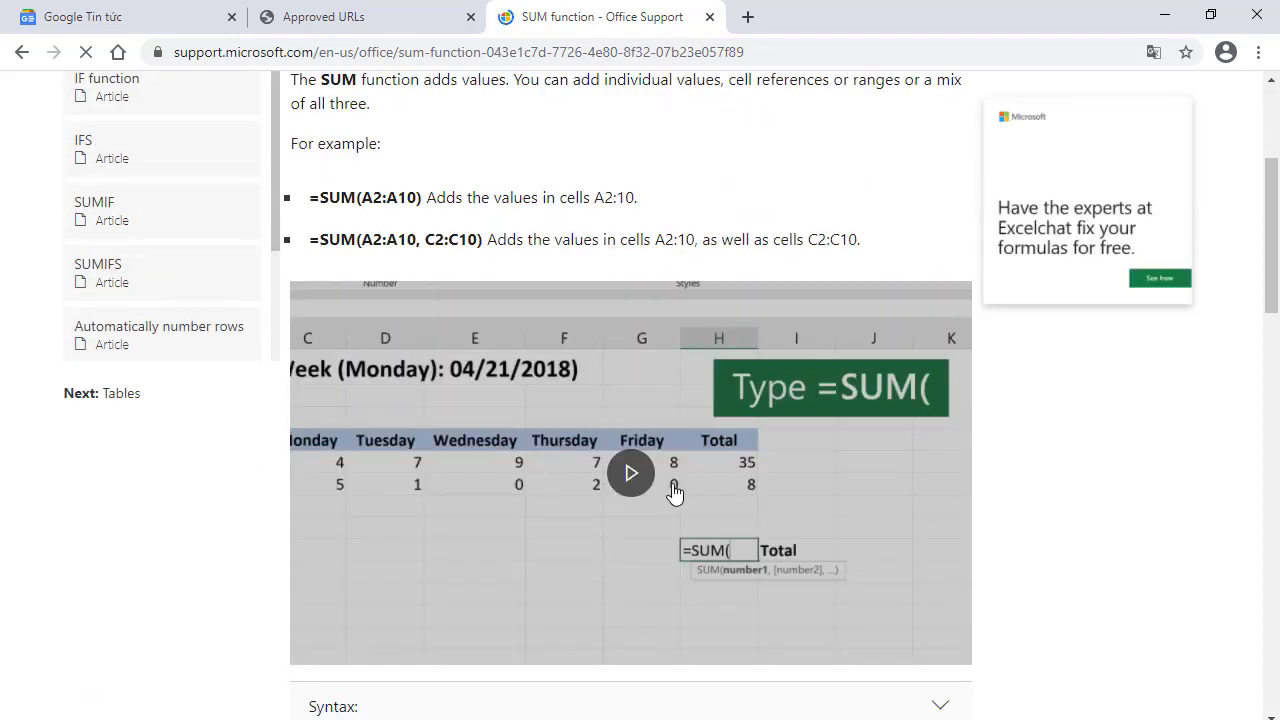
left_click(629, 476)
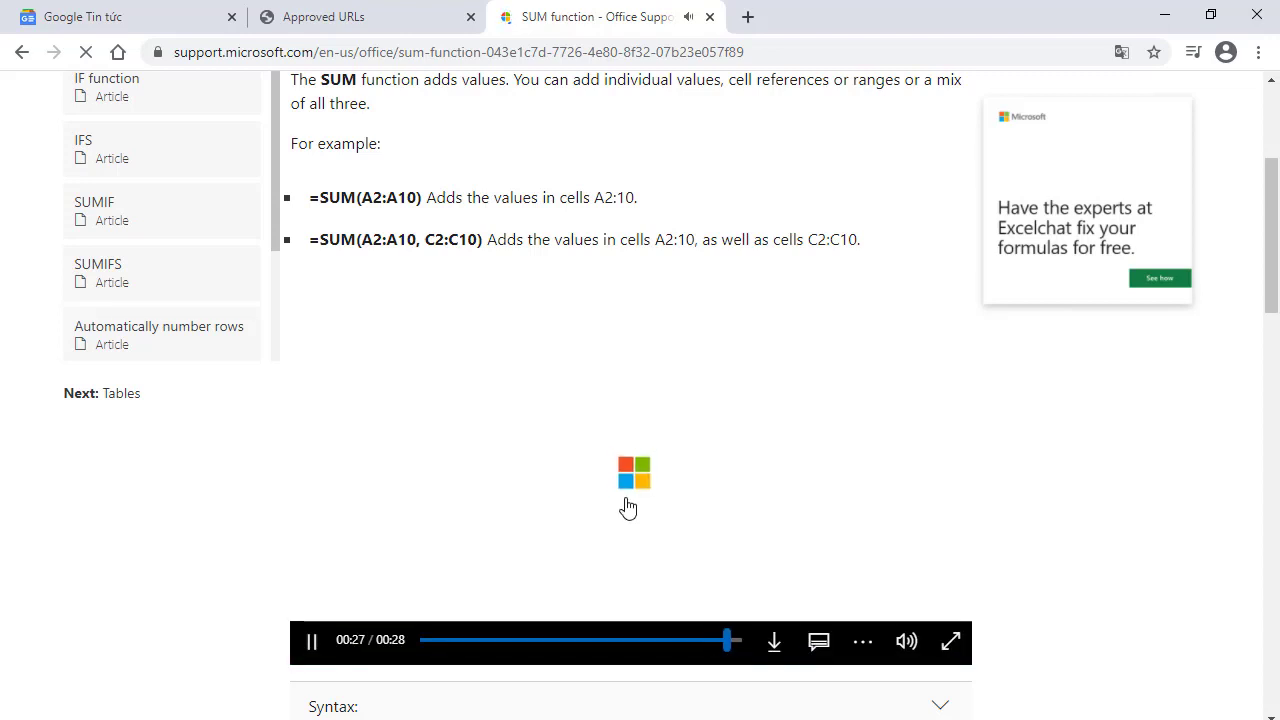
key("alt+Tab")
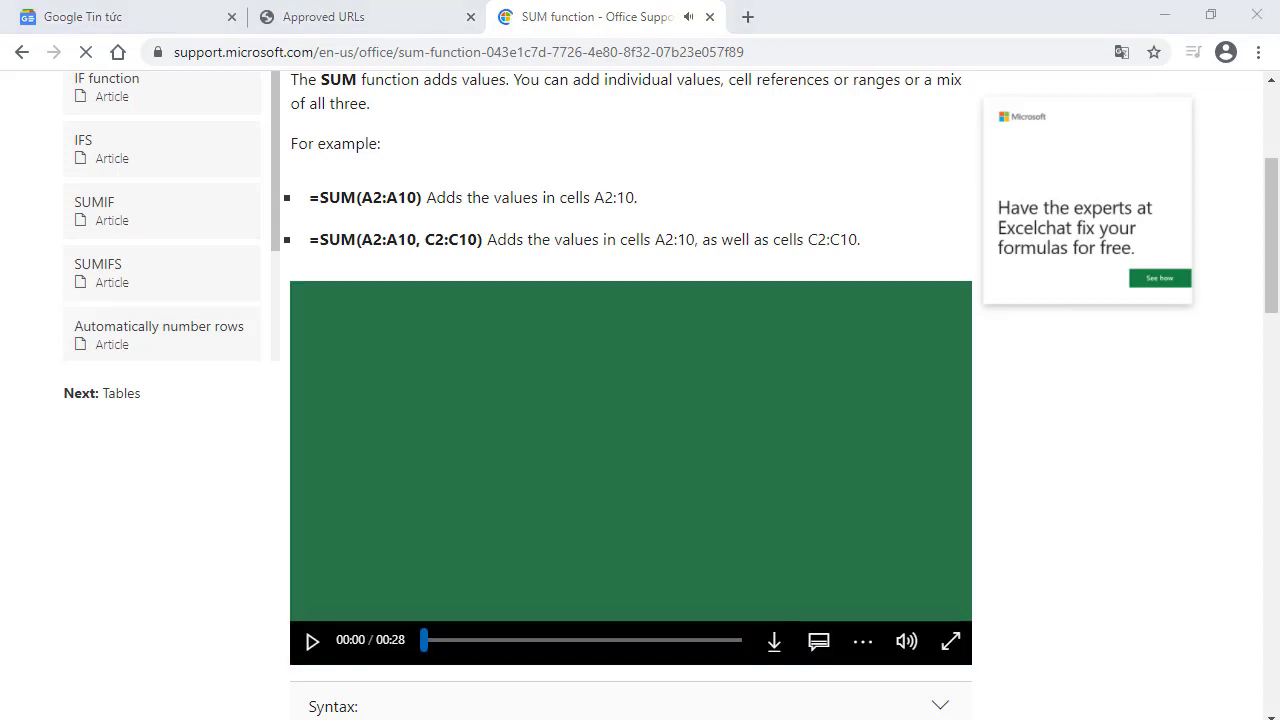
scroll(558, 532, "down", 2)
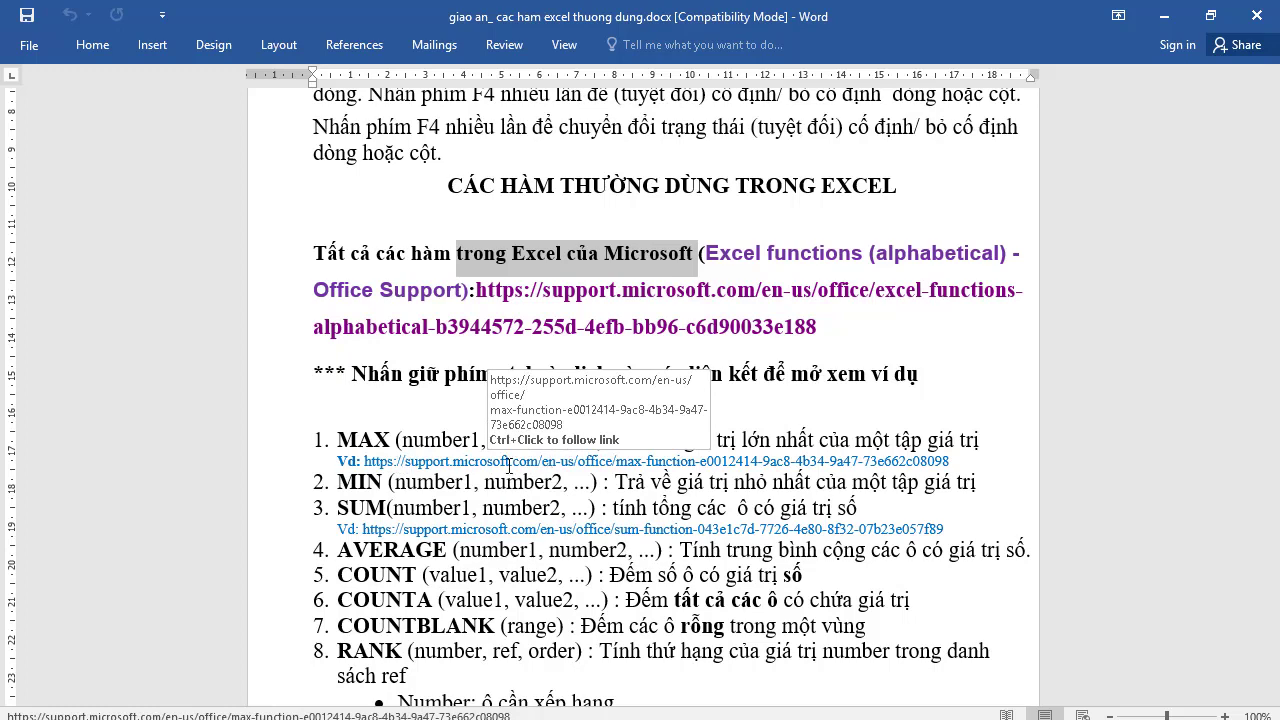
Read through the lesson's RANK, VLOOKUP, HLOOKUP and MATCH notes in Word
scroll(346, 283, "down", 4)
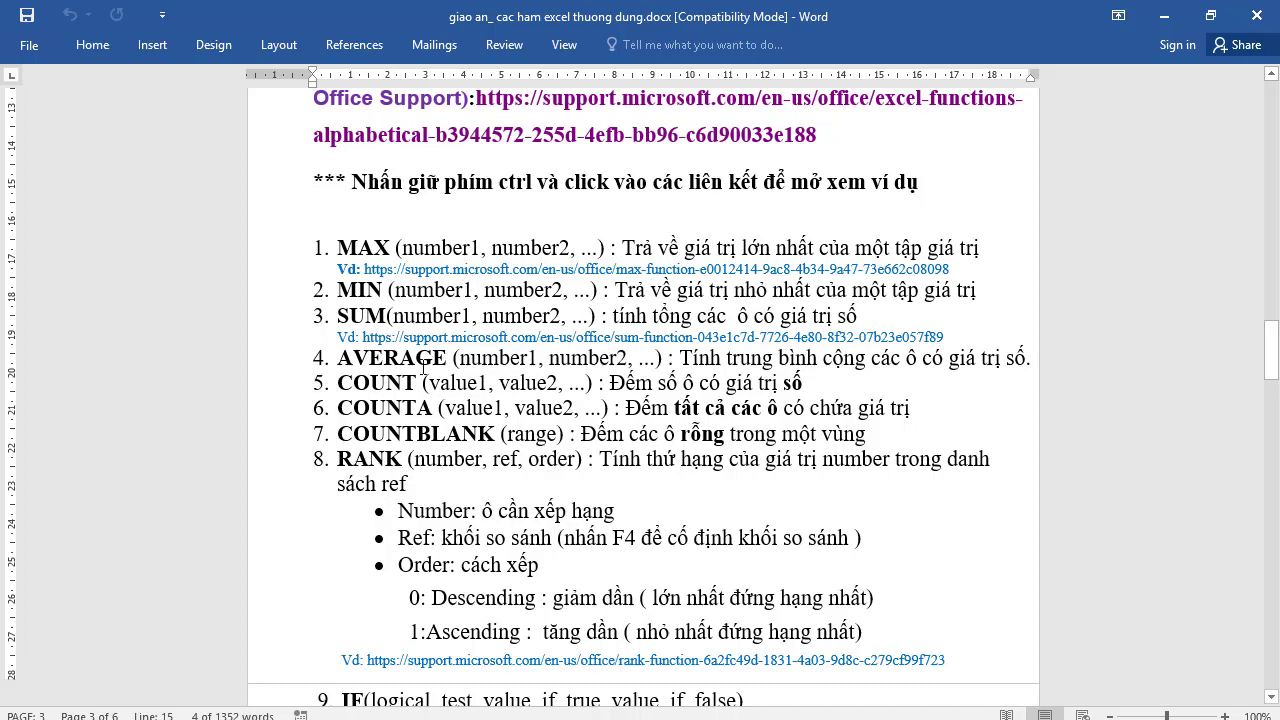
scroll(423, 366, "down", 3)
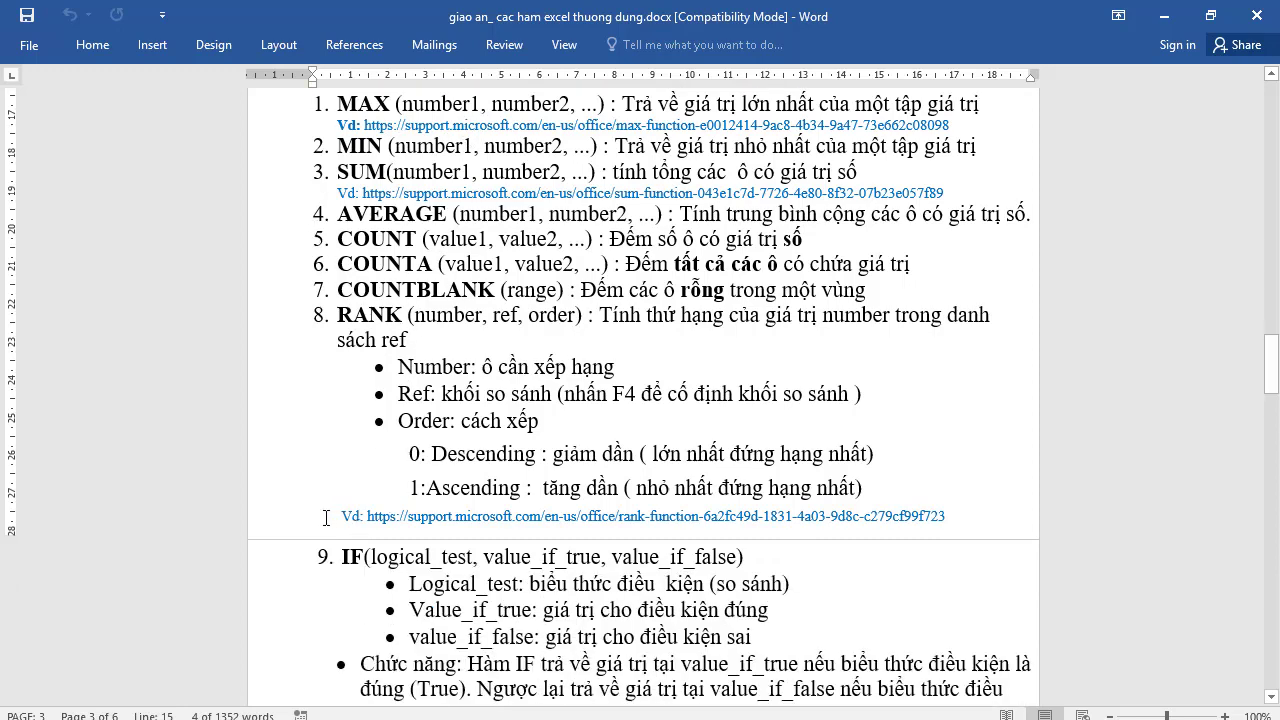
left_click(312, 517)
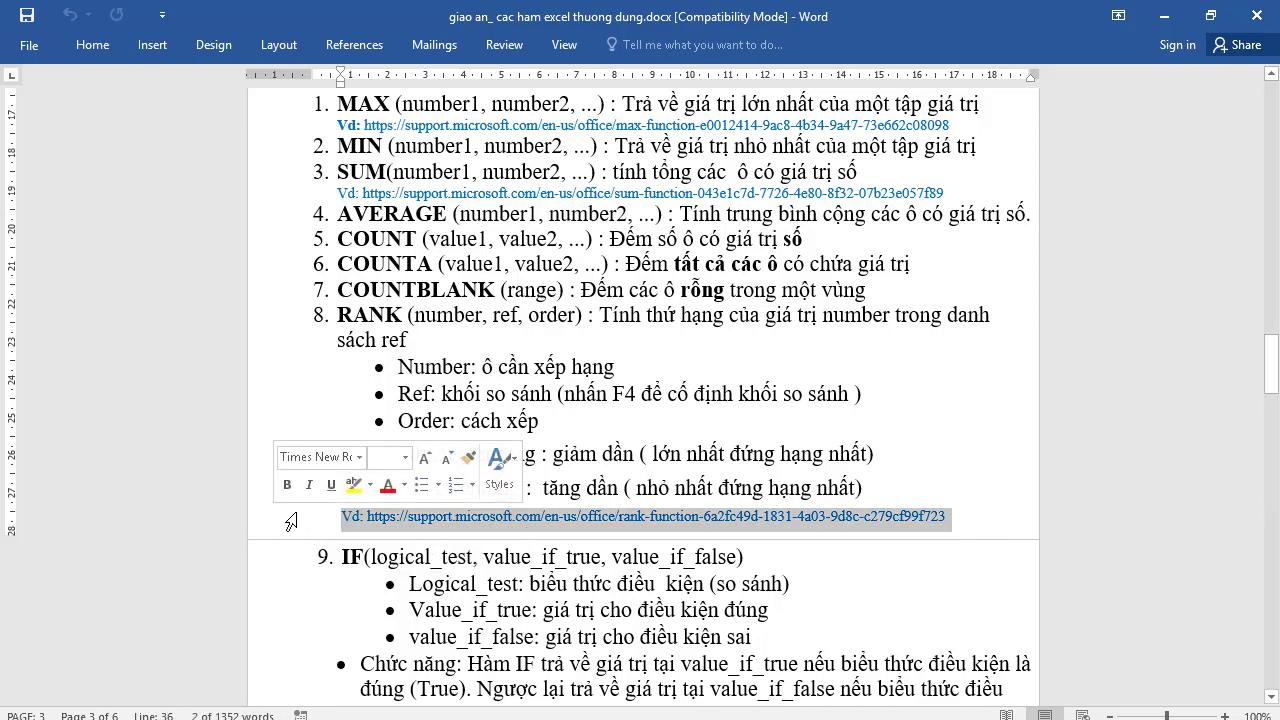
scroll(412, 525, "down", 3)
scroll(412, 525, "down", 3)
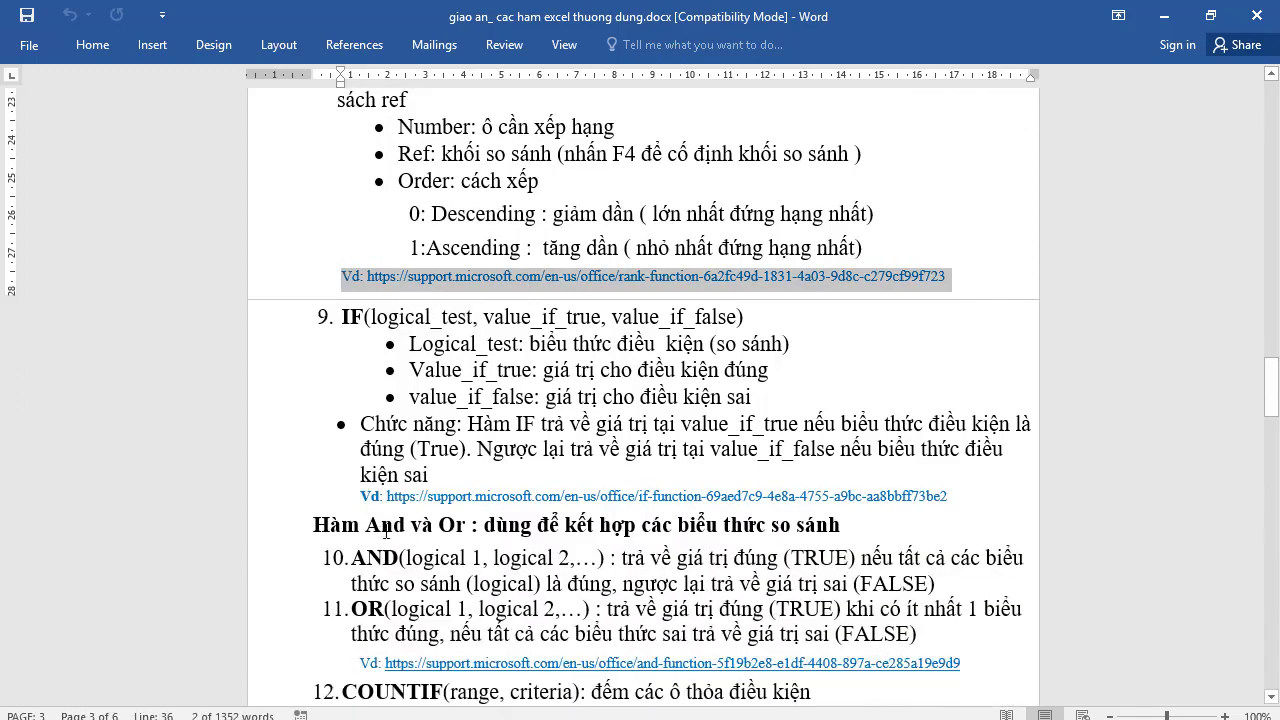
scroll(412, 525, "down", 2)
scroll(509, 466, "down", 5)
scroll(509, 466, "down", 3)
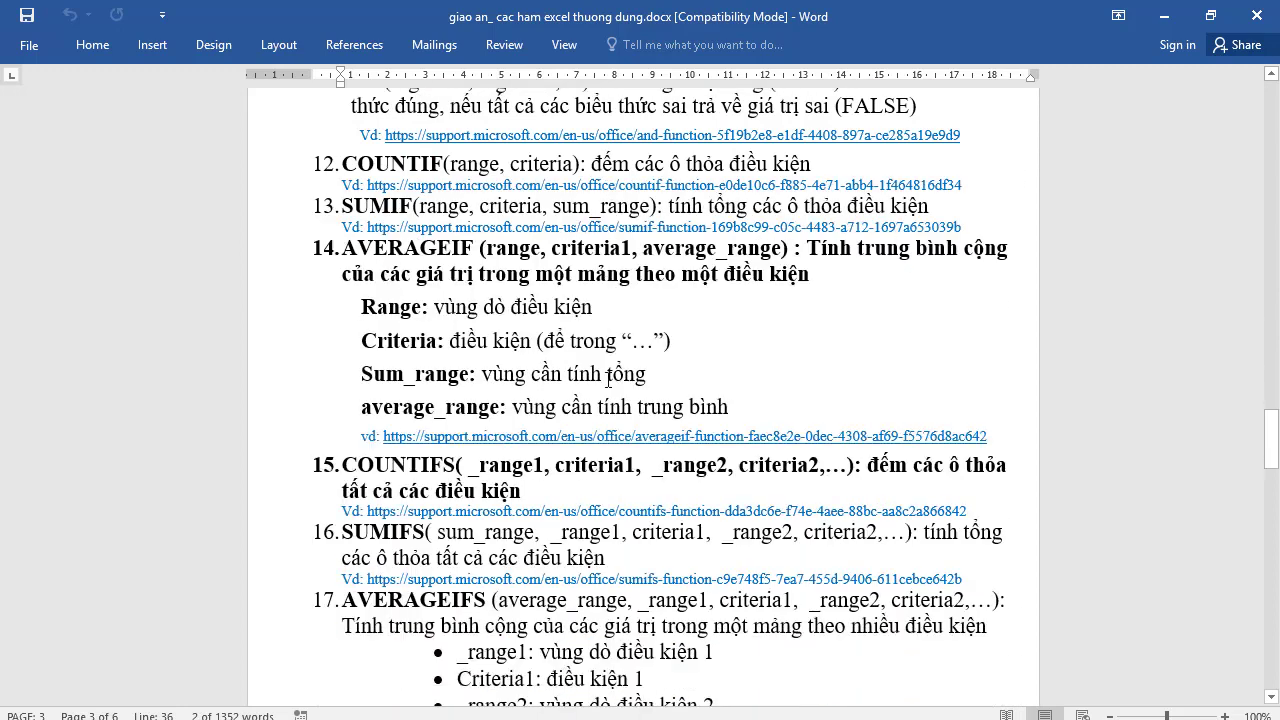
scroll(540, 458, "down", 3)
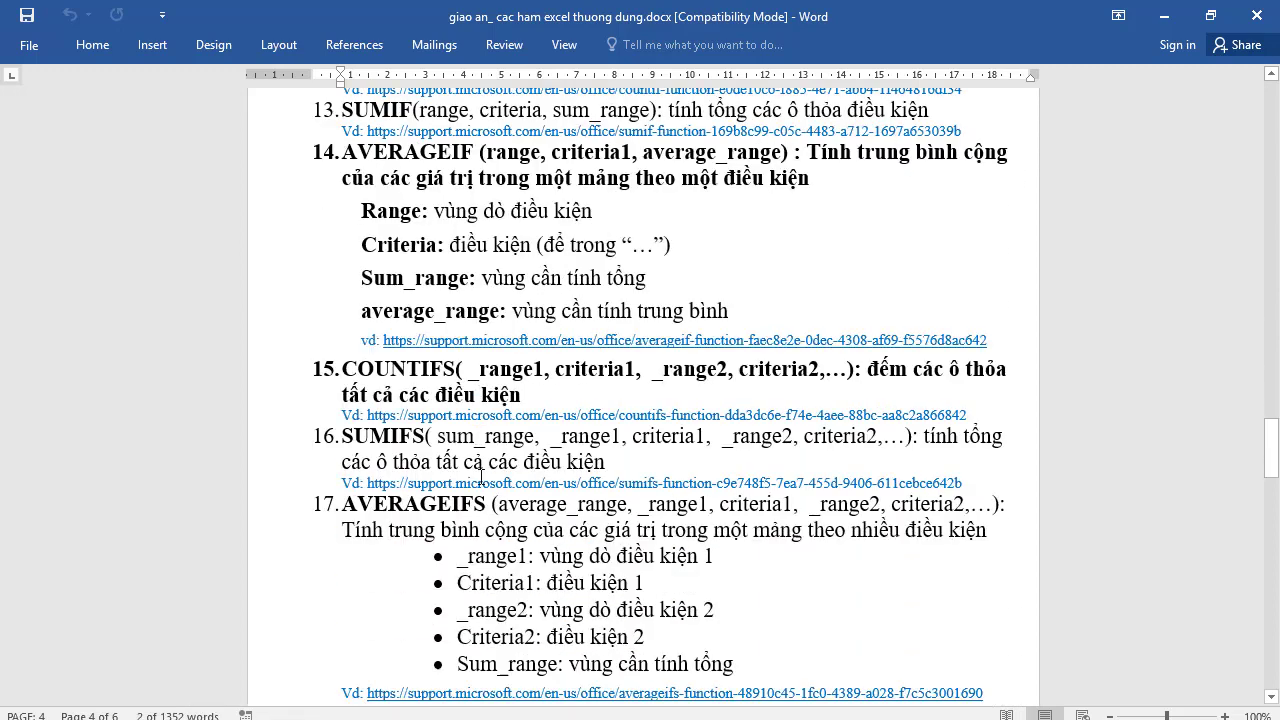
scroll(482, 475, "down", 2)
scroll(482, 475, "down", 4)
scroll(482, 475, "down", 2)
scroll(482, 475, "down", 4)
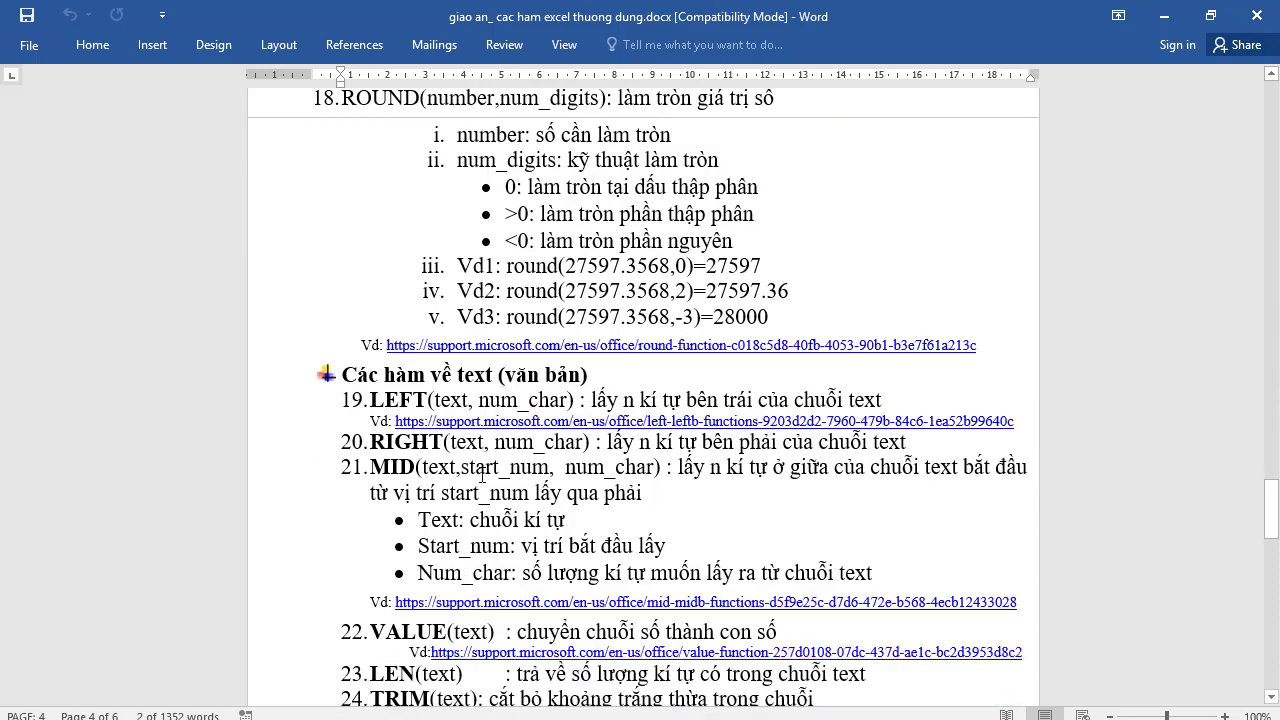
scroll(482, 475, "down", 3)
scroll(482, 475, "down", 8)
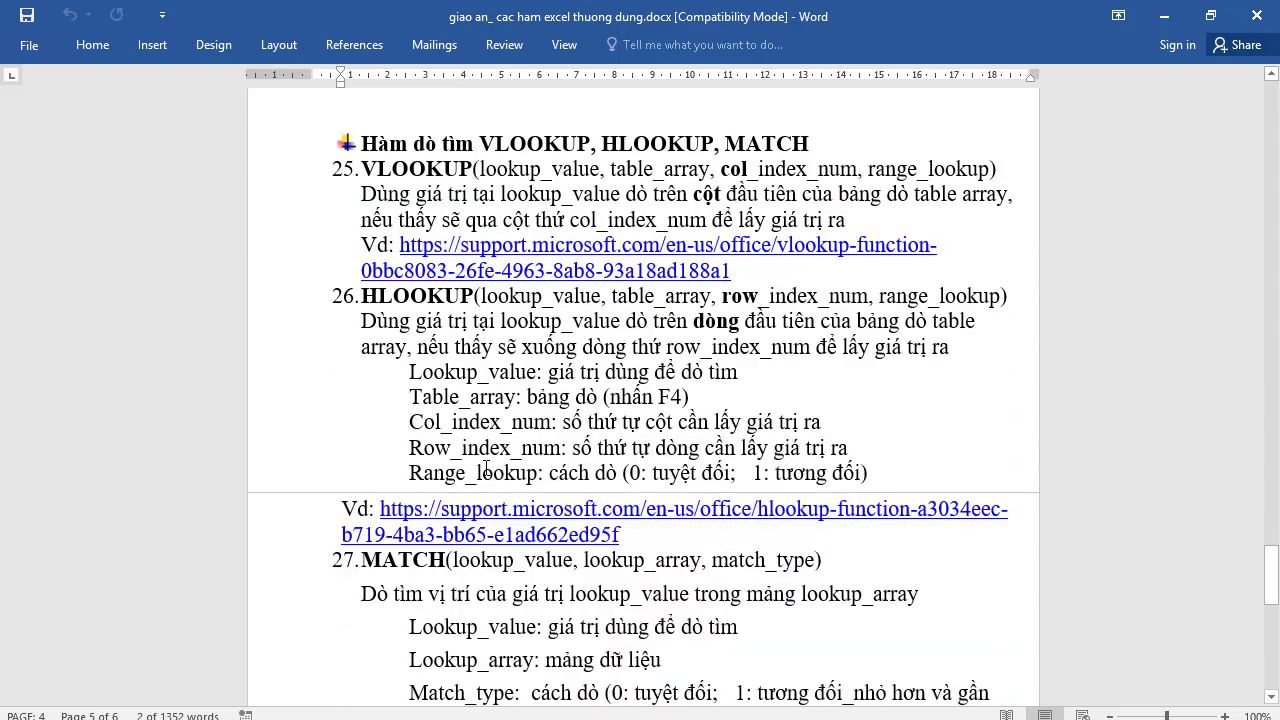
Read the date-function notes to the end of the document, then return to Excel
scroll(486, 470, "up", 1)
scroll(555, 371, "down", 5)
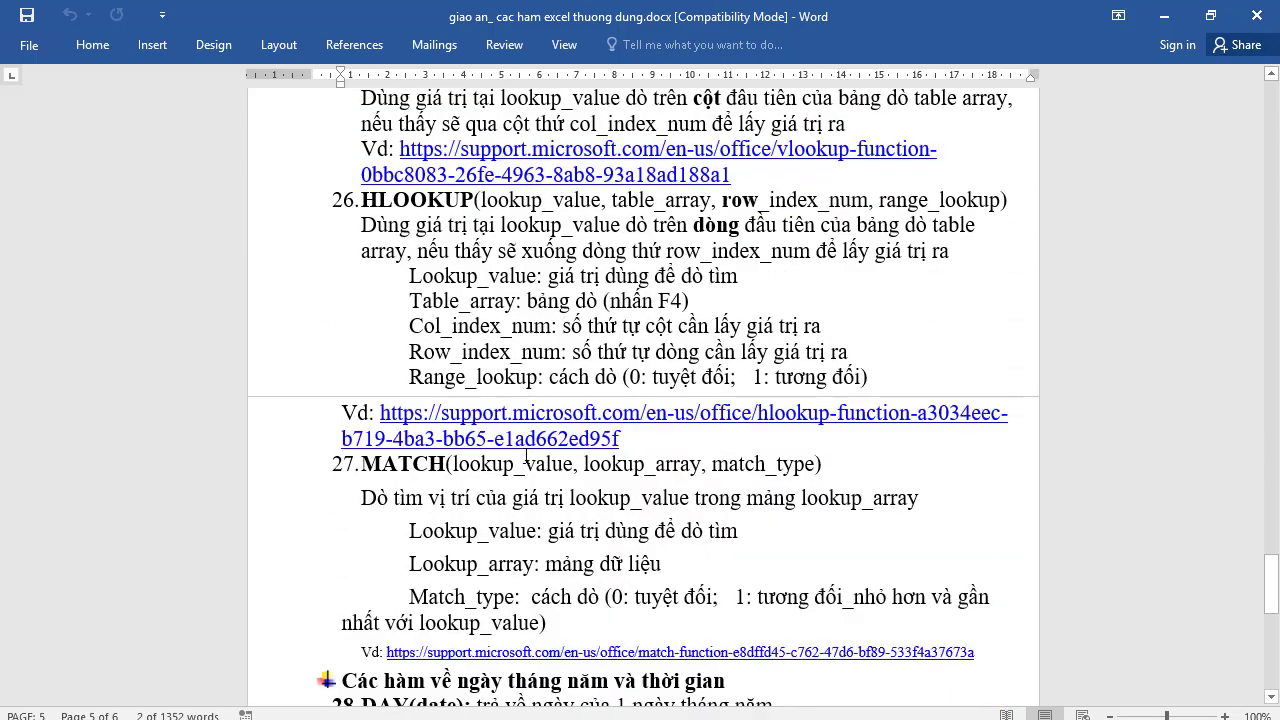
scroll(526, 459, "down", 3)
scroll(526, 459, "down", 3)
scroll(526, 459, "up", 6)
scroll(526, 459, "up", 5)
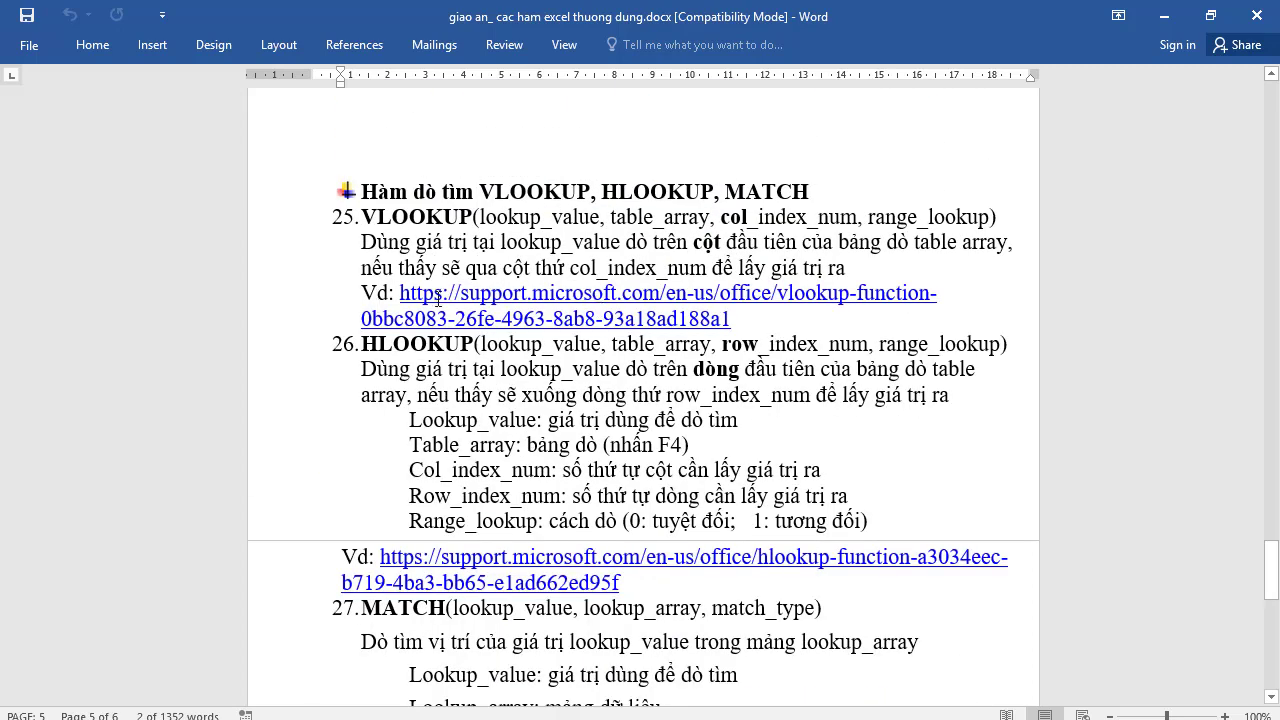
scroll(537, 530, "down", 3)
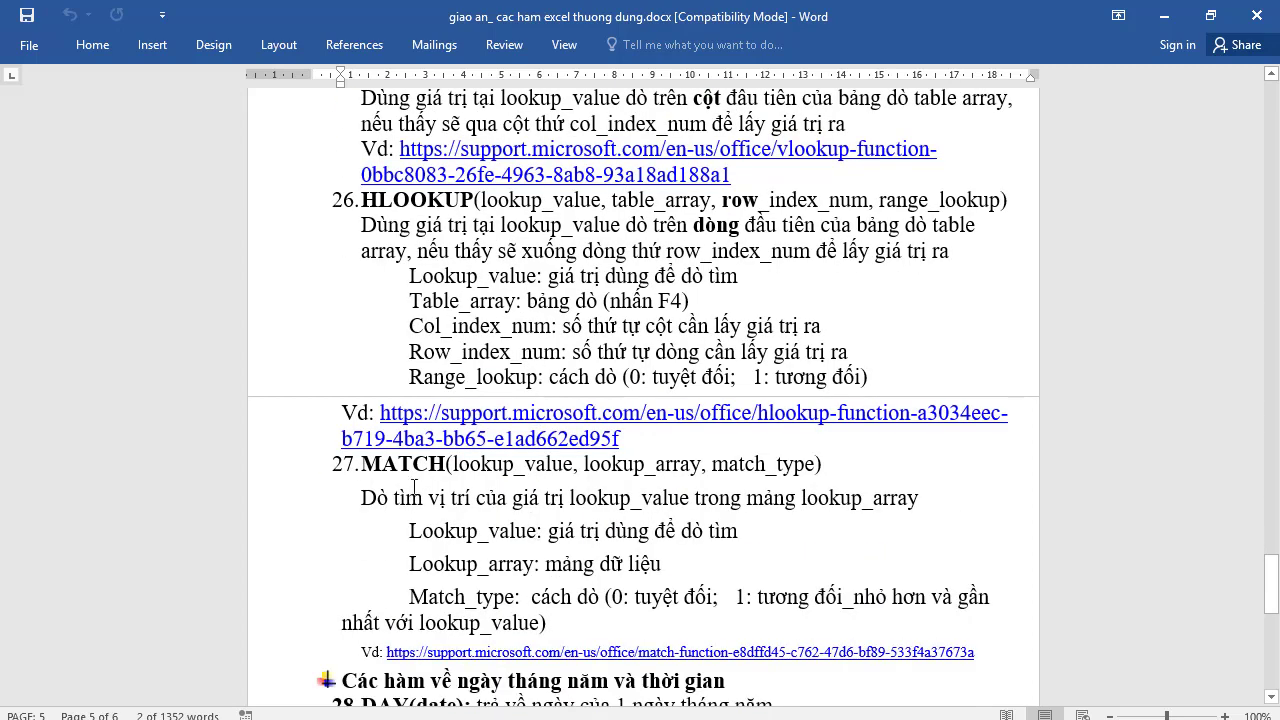
scroll(527, 395, "down", 4)
scroll(527, 395, "down", 4)
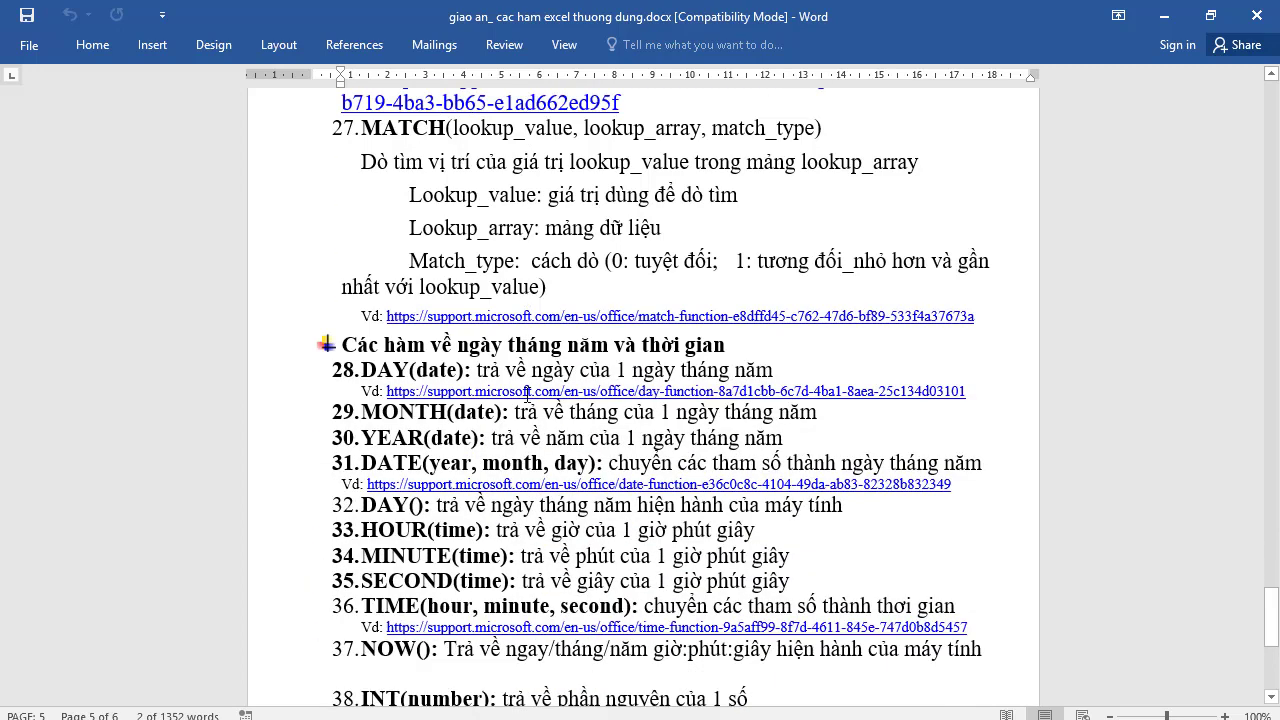
scroll(527, 395, "down", 7)
left_click(560, 503)
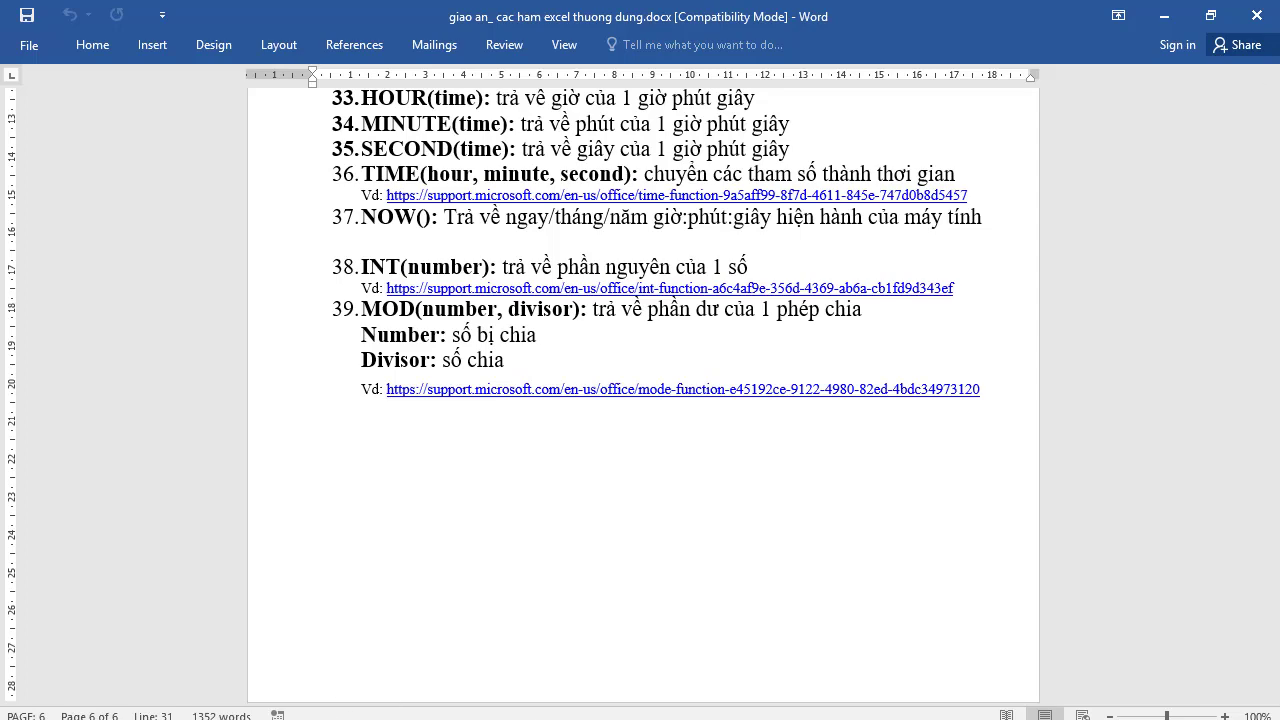
key("alt+Tab")
Check the Sheet1 salaries, then switch to Sheet0 and read the THÀNH TIỀN requirement
left_click(290, 350)
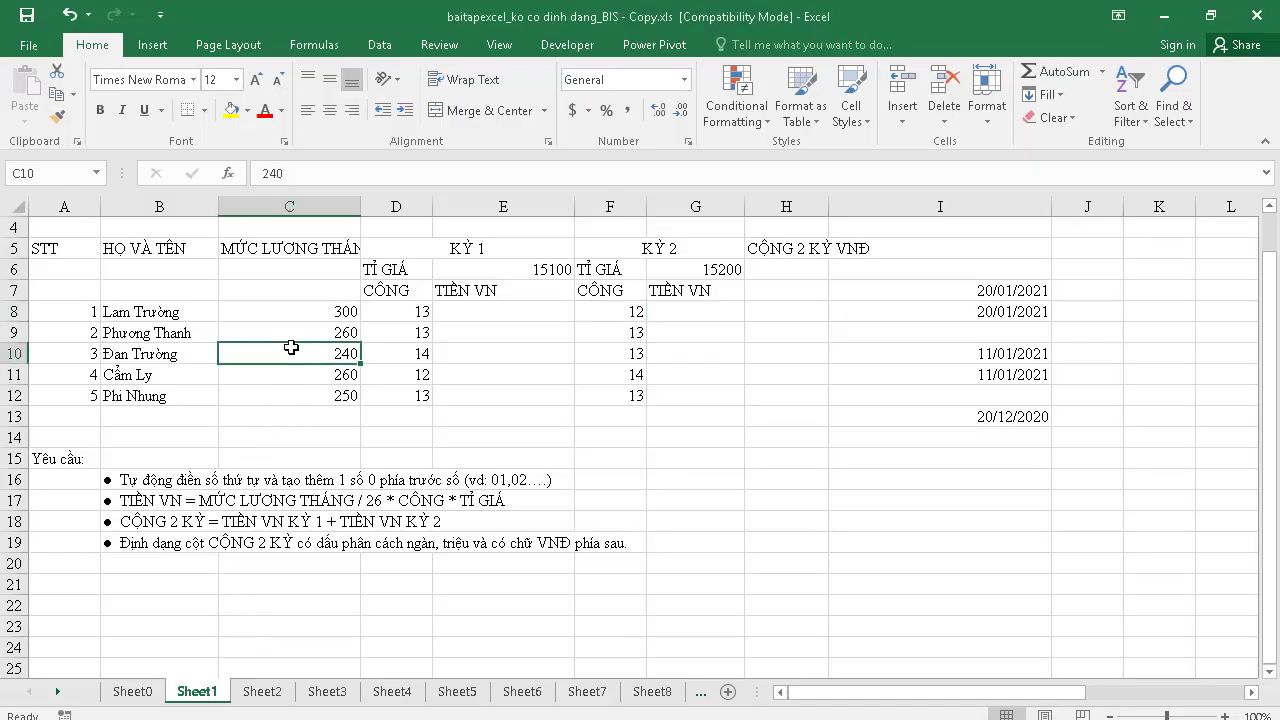
left_click(281, 320)
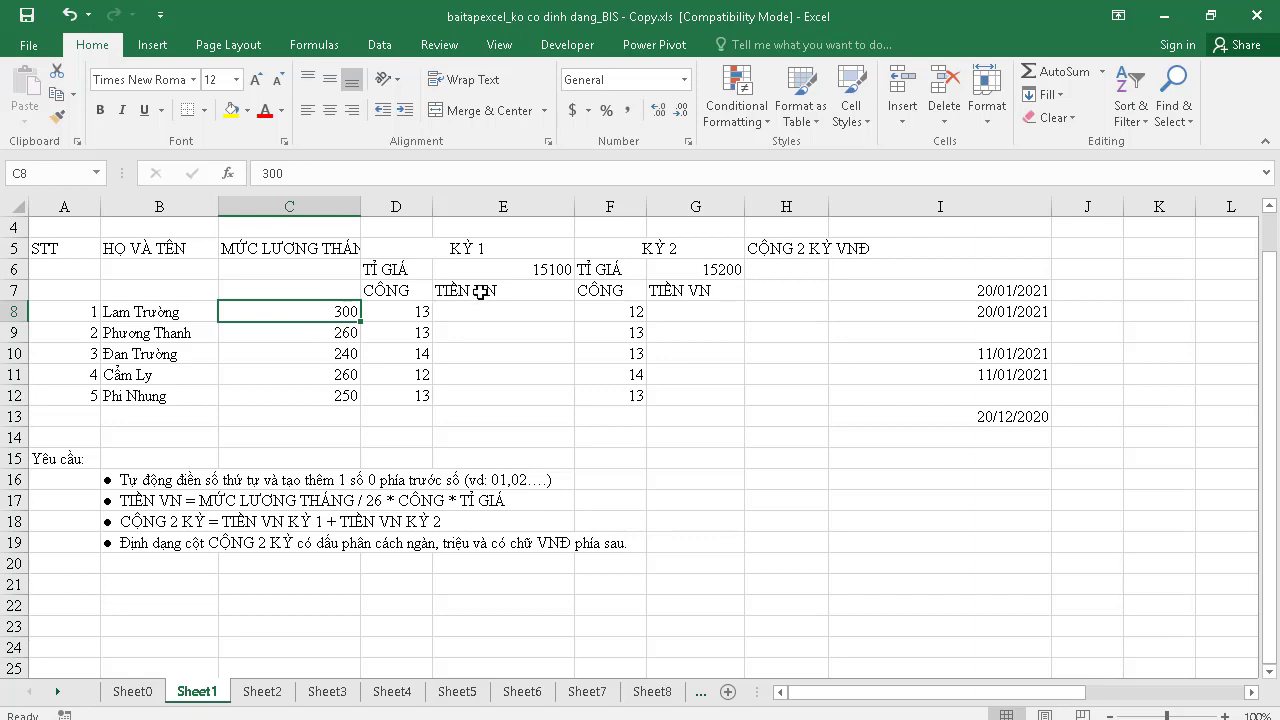
left_click(134, 691)
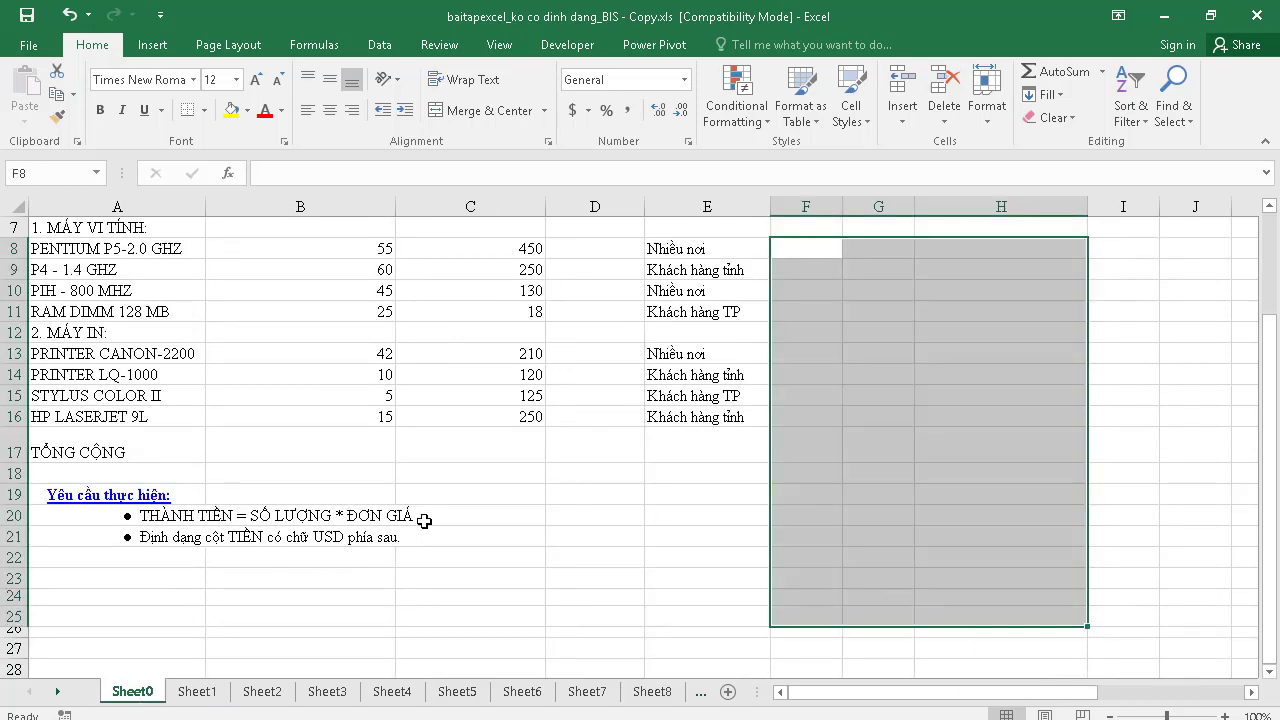
left_click(460, 494)
left_click(423, 372)
scroll(423, 372, "up", 2)
scroll(423, 420, "down", 2)
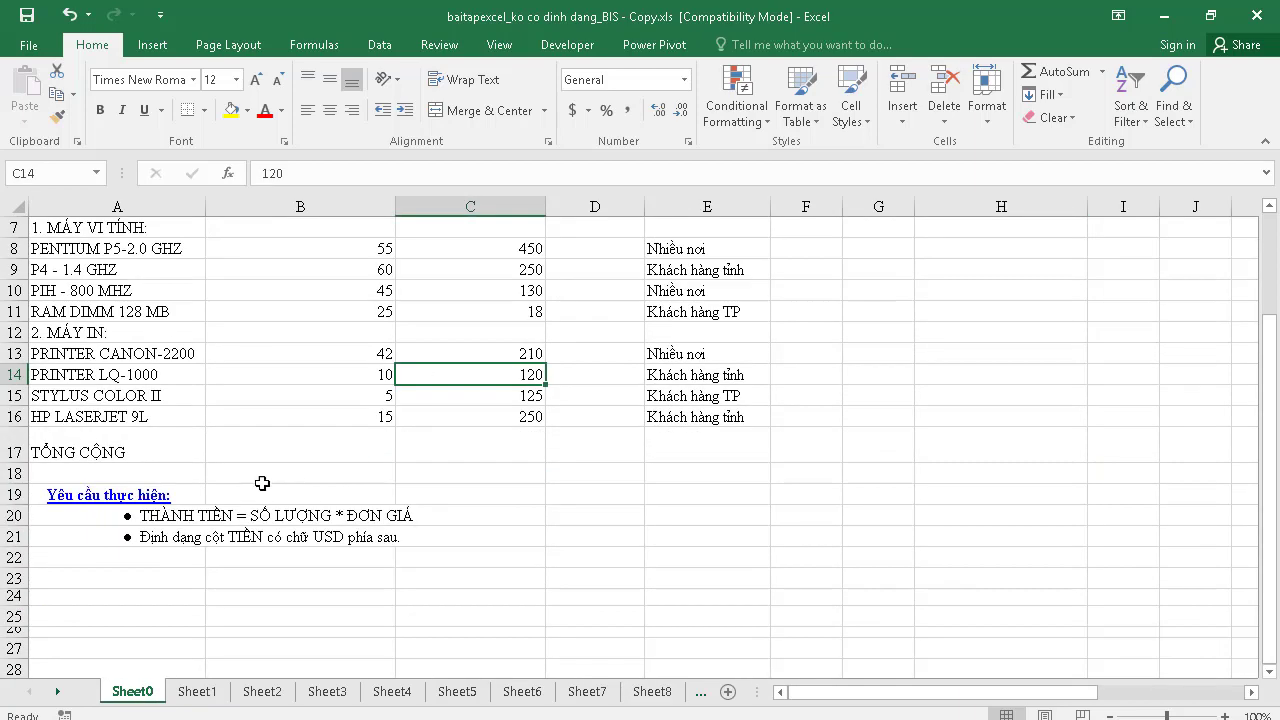
left_click(188, 518)
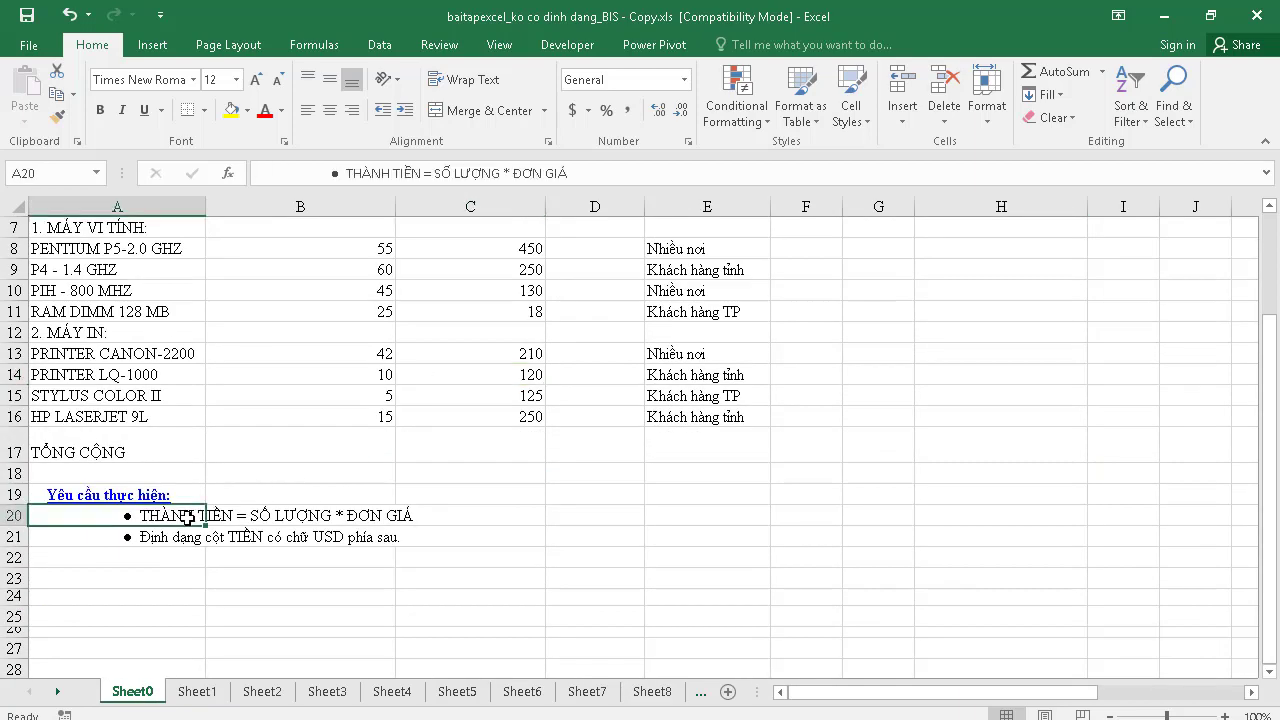
left_click(262, 518)
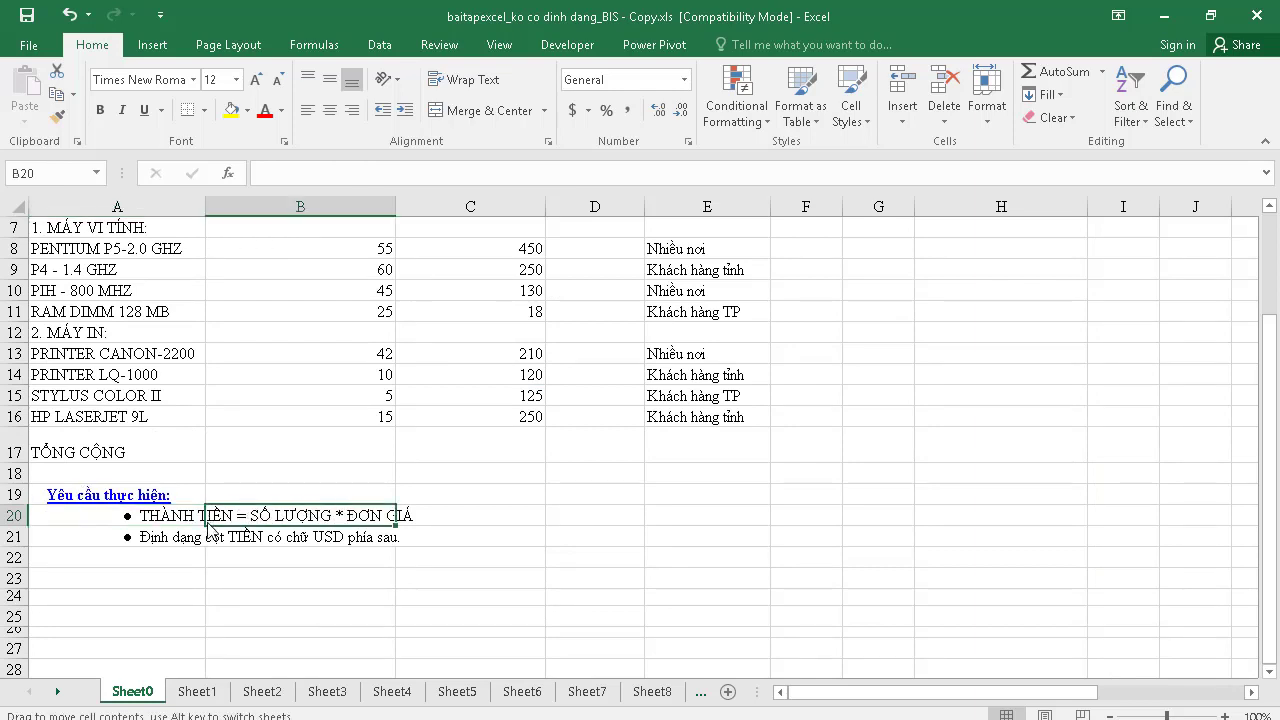
scroll(525, 455, "up", 1)
Enter =B8*C8 in D8 and =B9*C9 in D9, giving 24750 and 15000
left_click(577, 365)
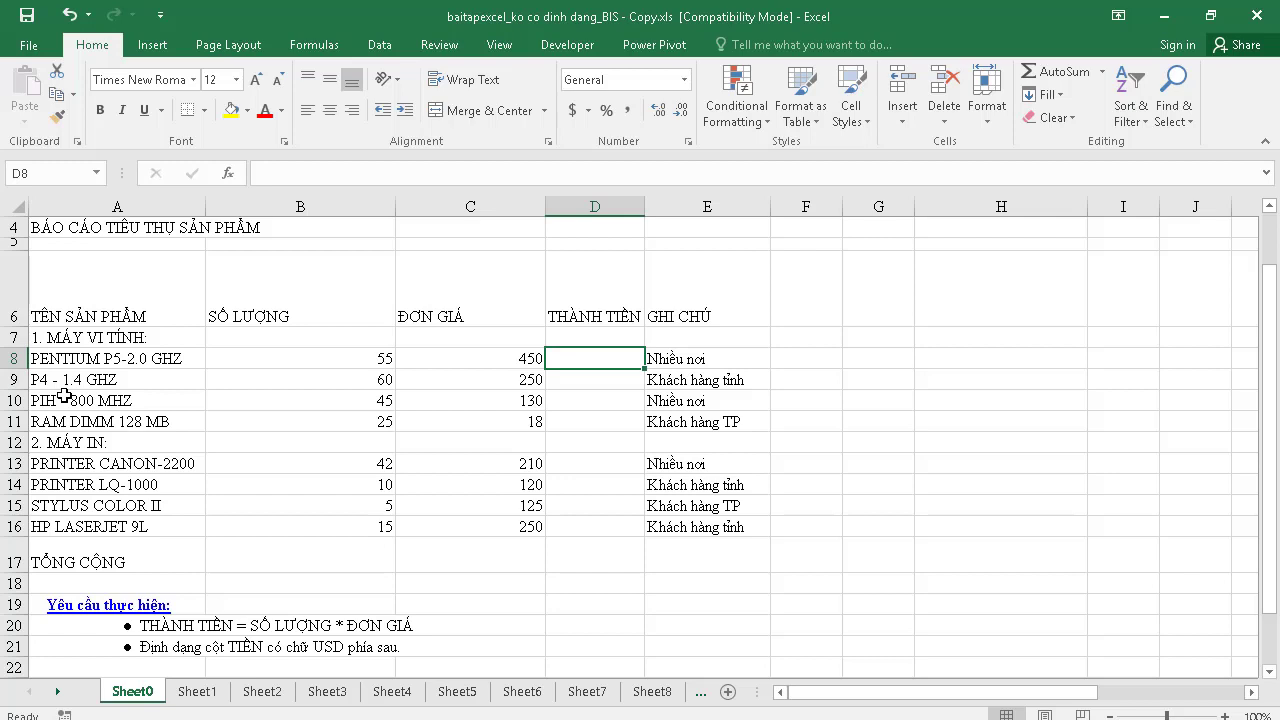
type("=")
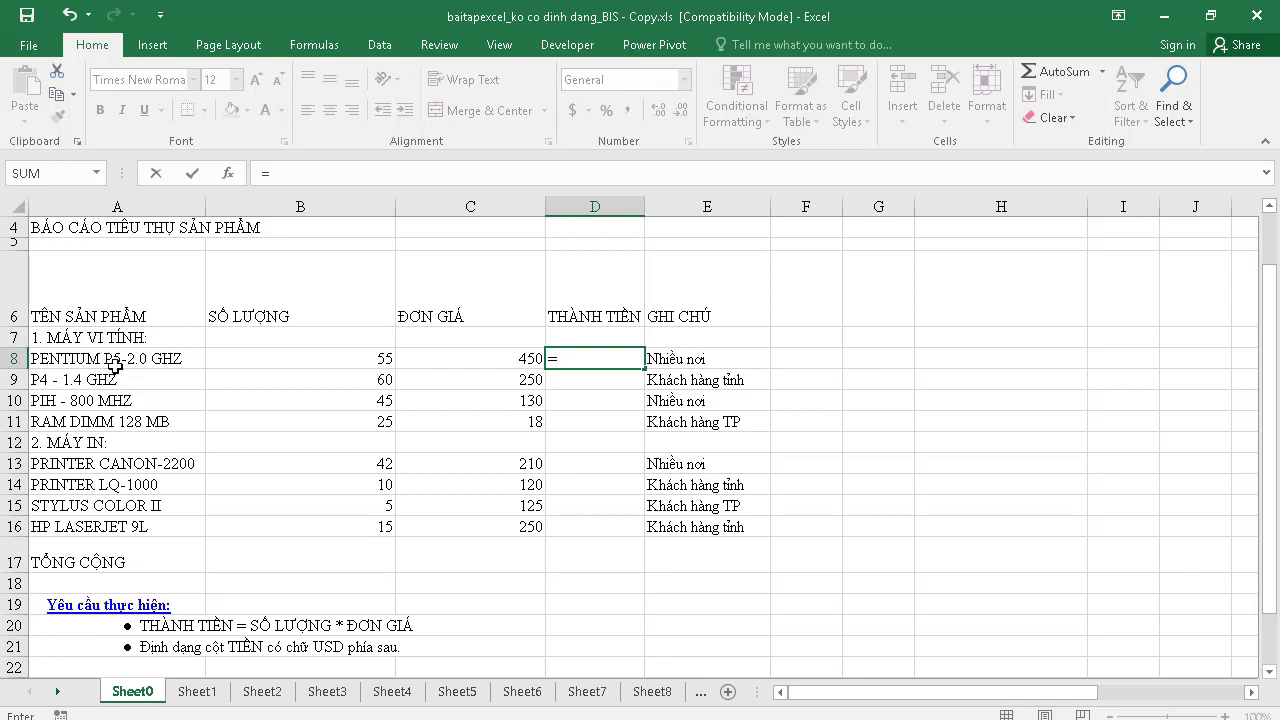
left_click(272, 360)
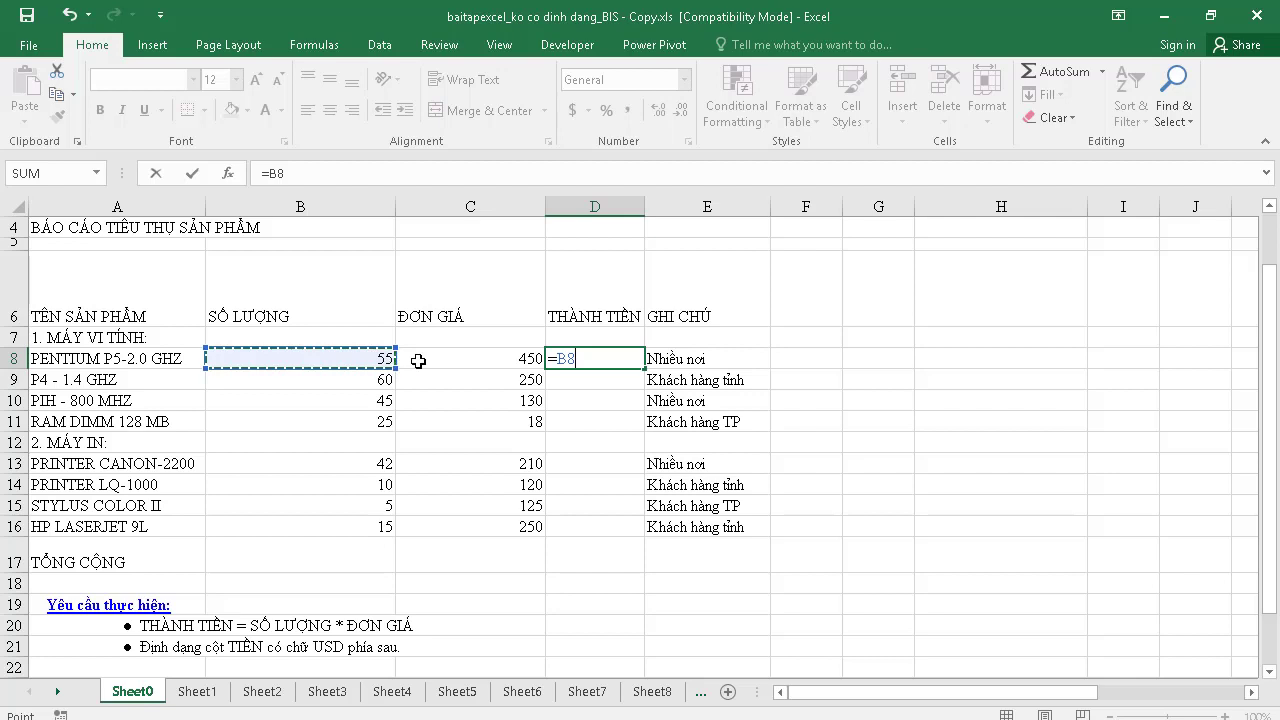
type("*")
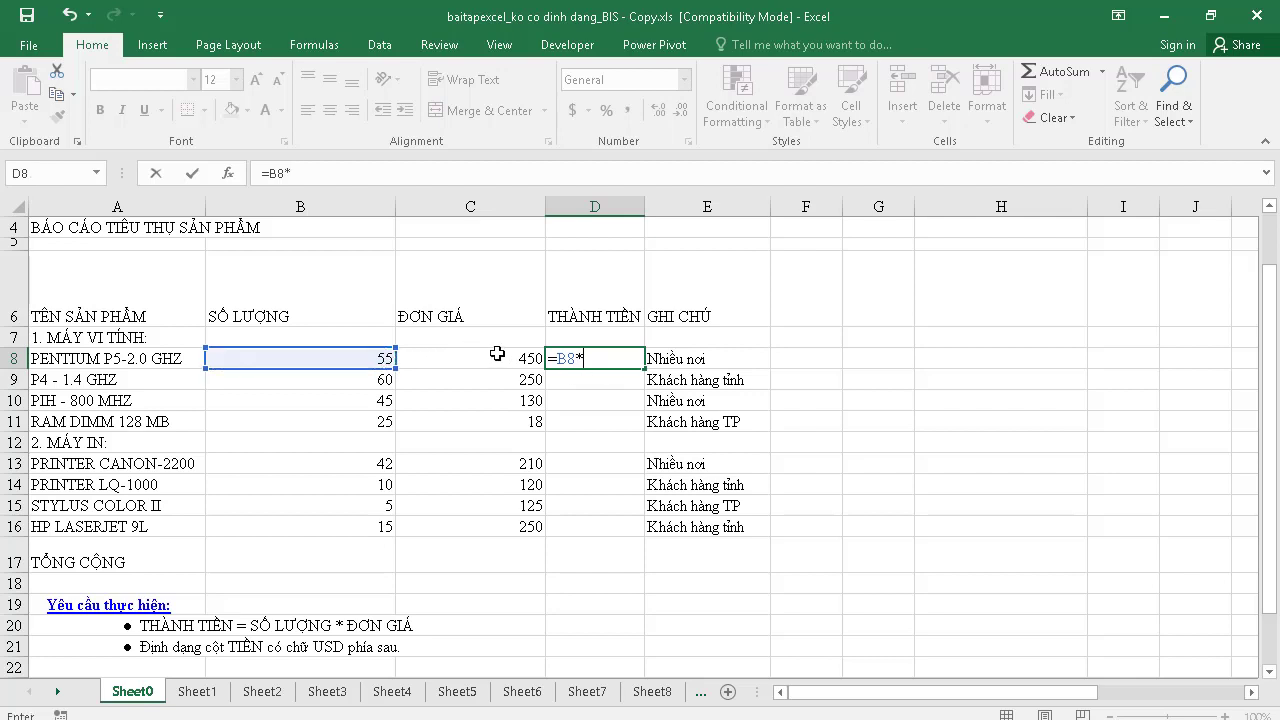
left_click(457, 356)
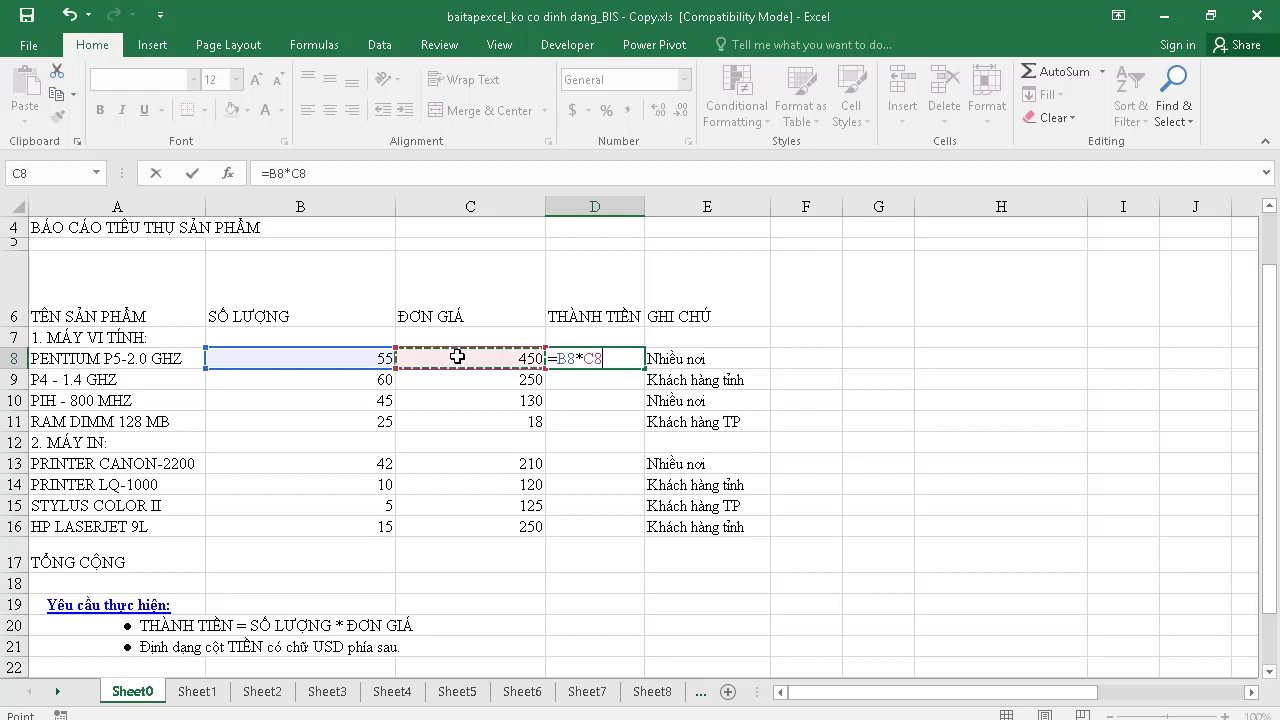
key("Return")
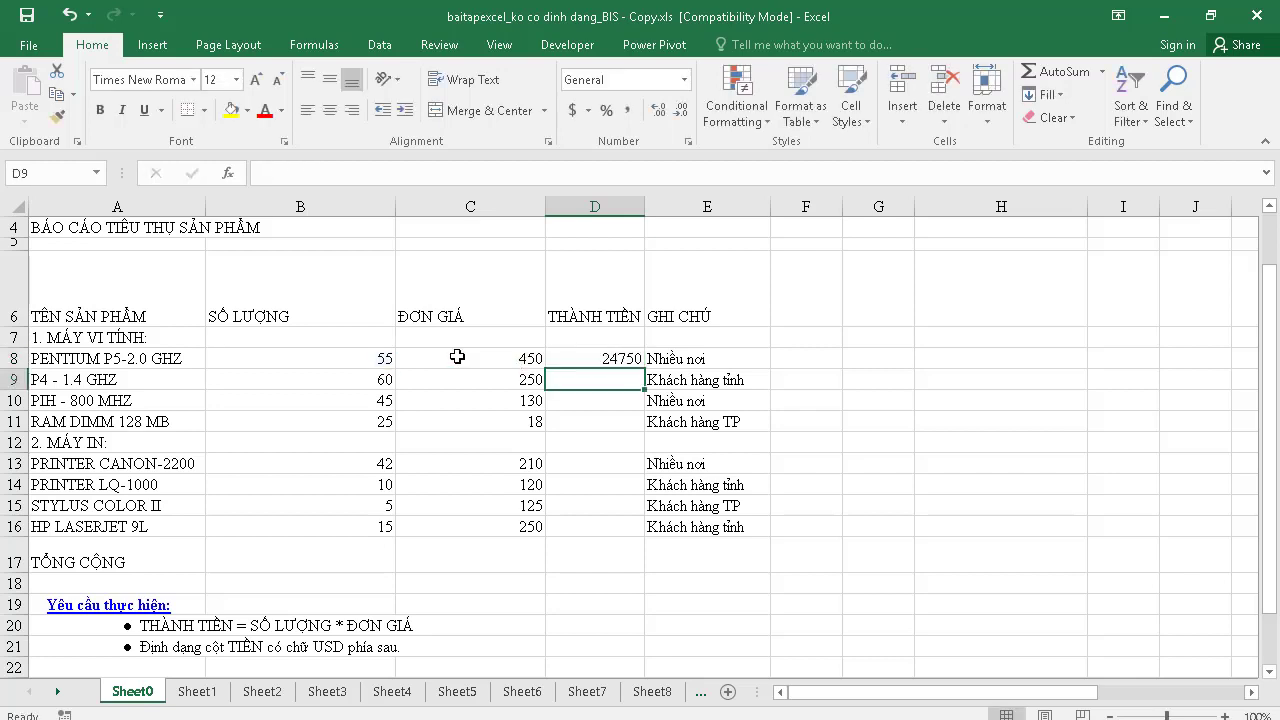
left_click(13, 380)
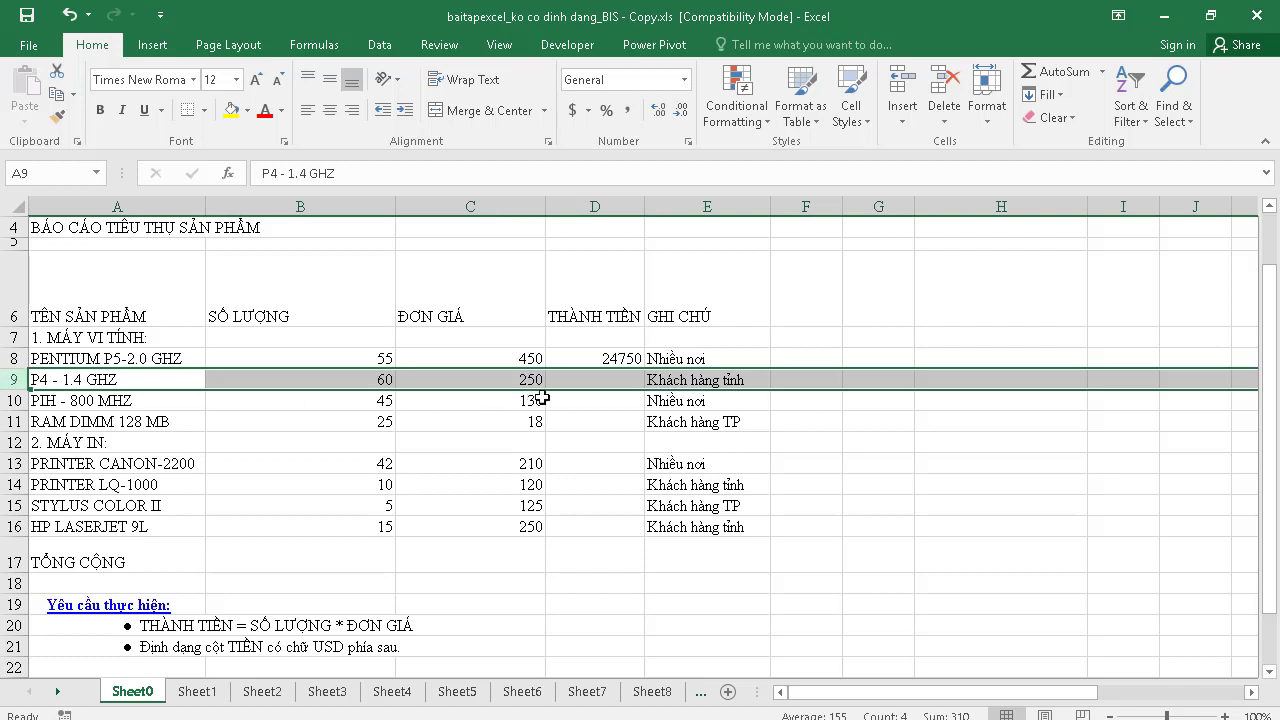
left_click(589, 381)
type("=")
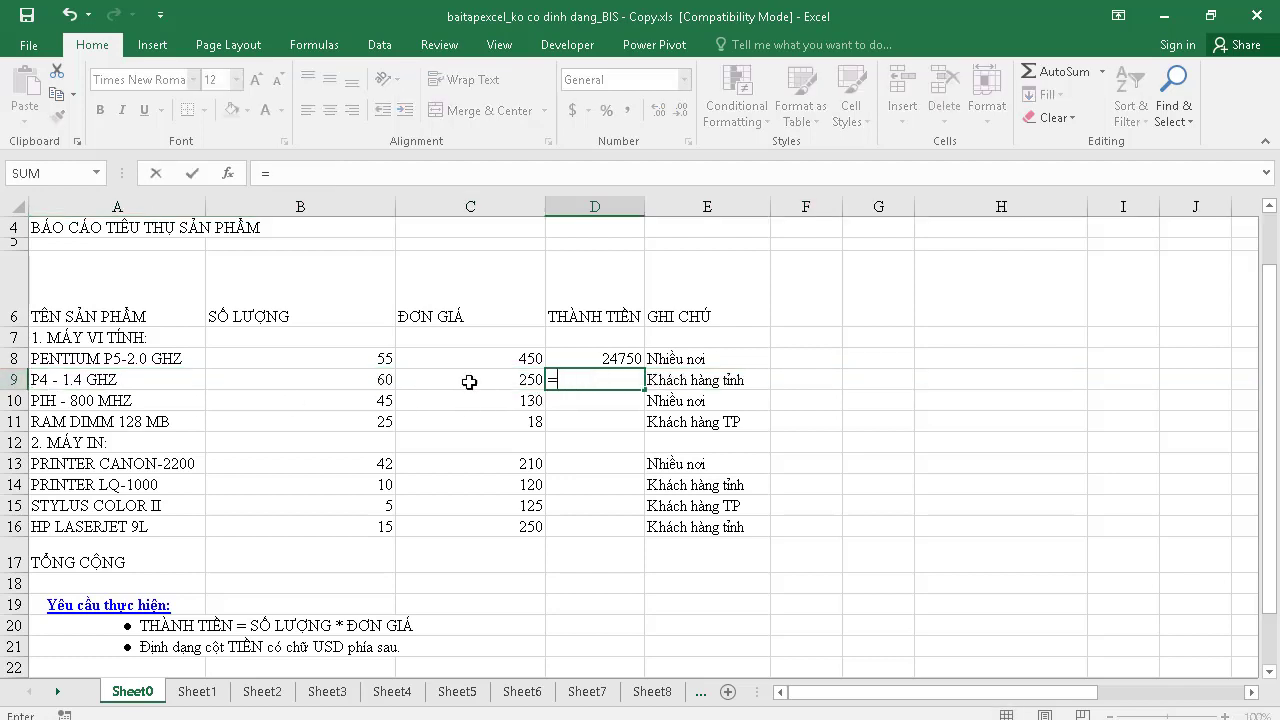
left_click(323, 388)
type("*")
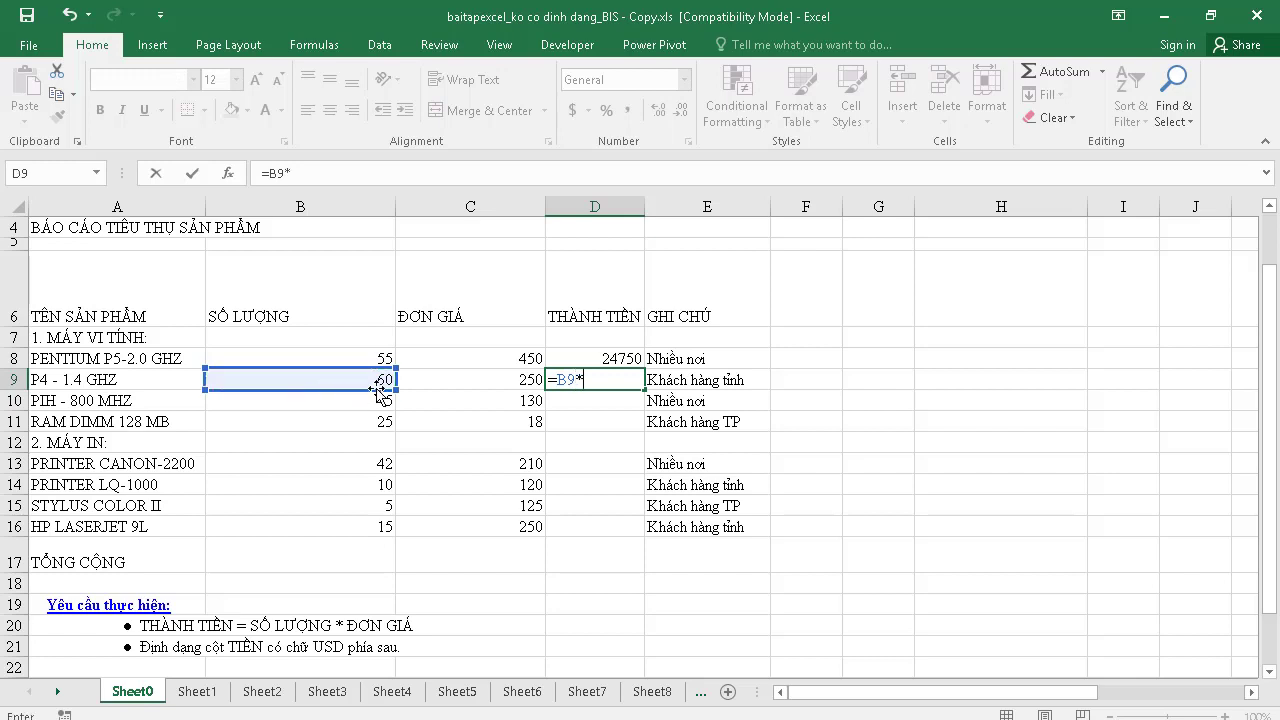
left_click(479, 382)
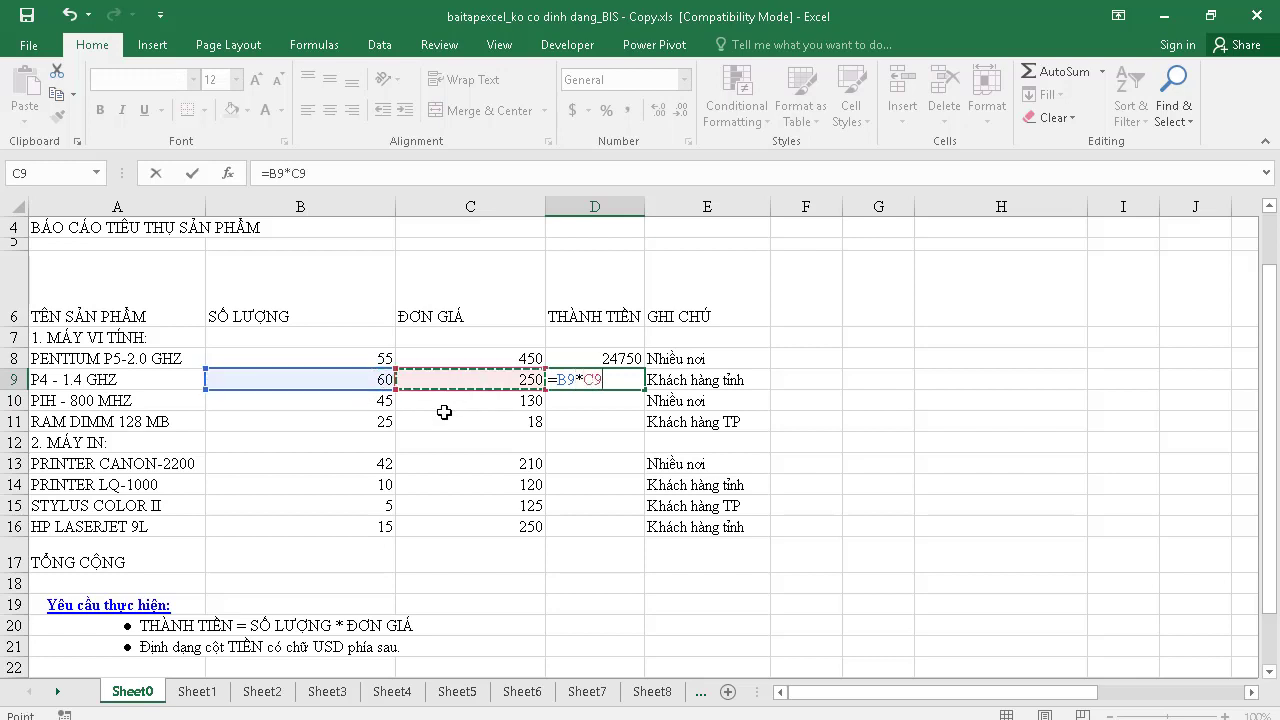
key("Return")
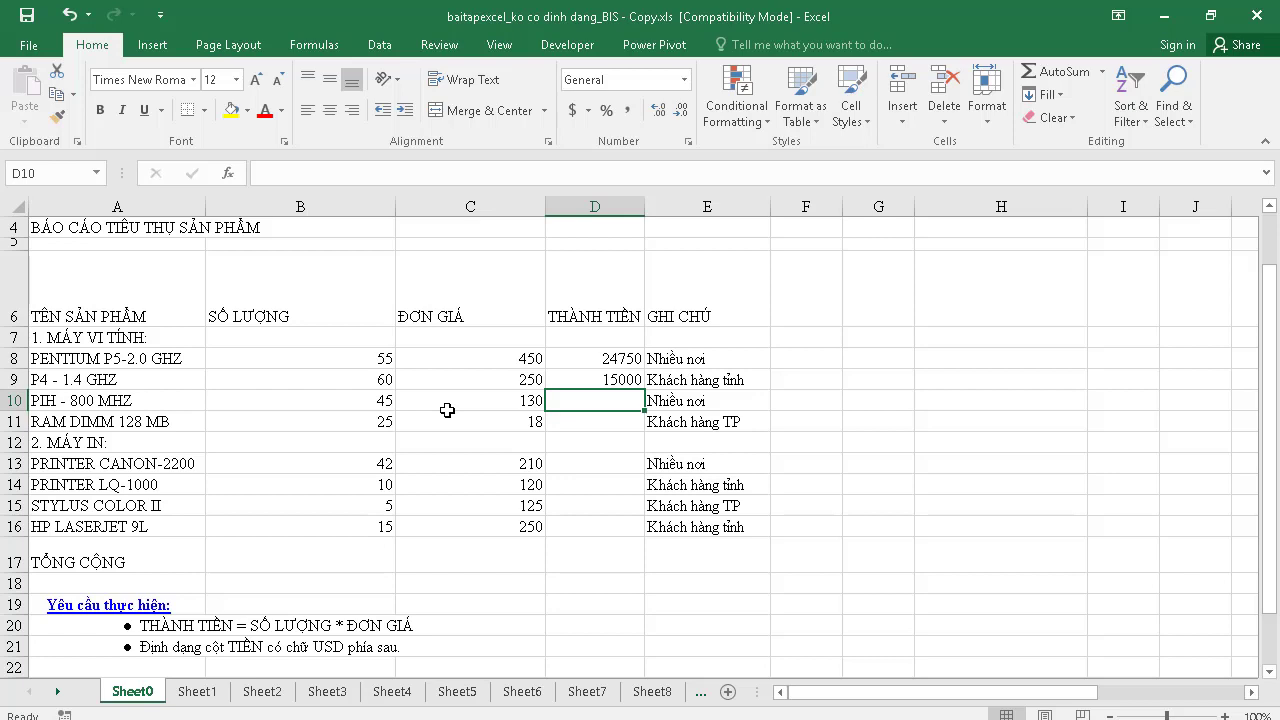
Review D9's formula and the still-empty THÀNH TIỀN cells down to D16
left_click(586, 379)
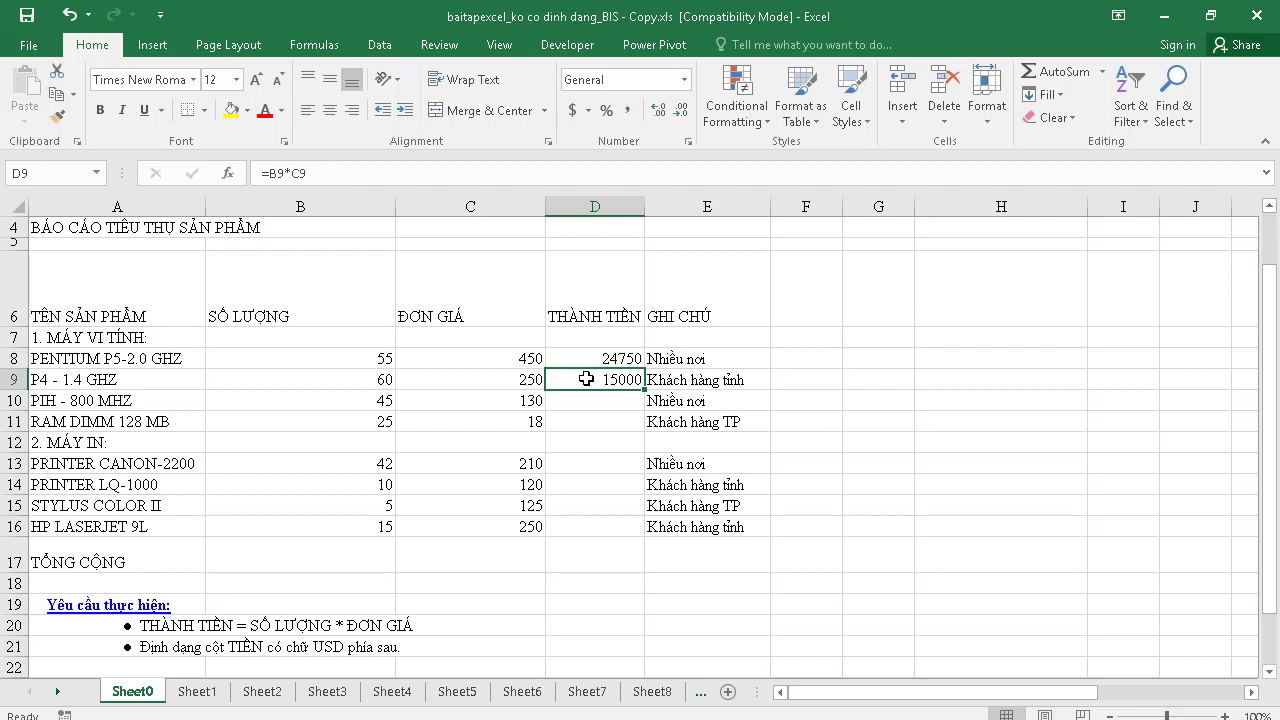
left_click(592, 357)
left_click(587, 374)
left_click(591, 399)
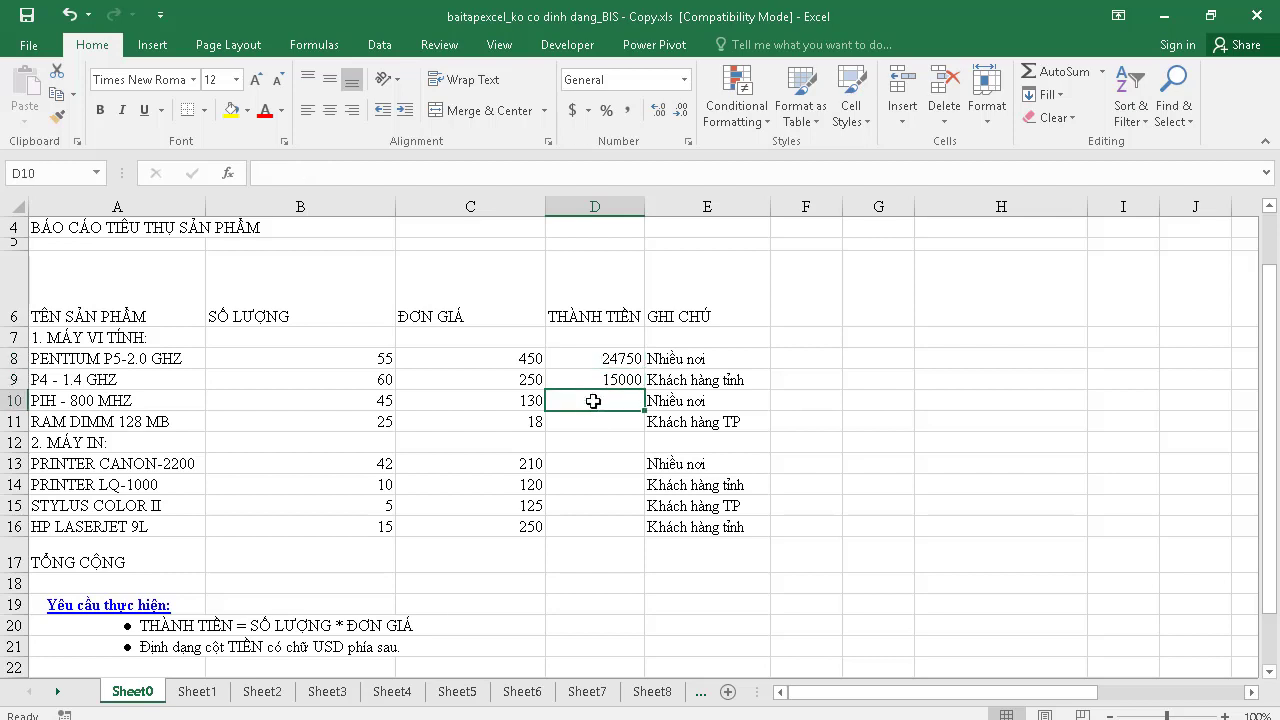
left_click(593, 427)
left_click(594, 442)
left_click(590, 484)
left_click(588, 505)
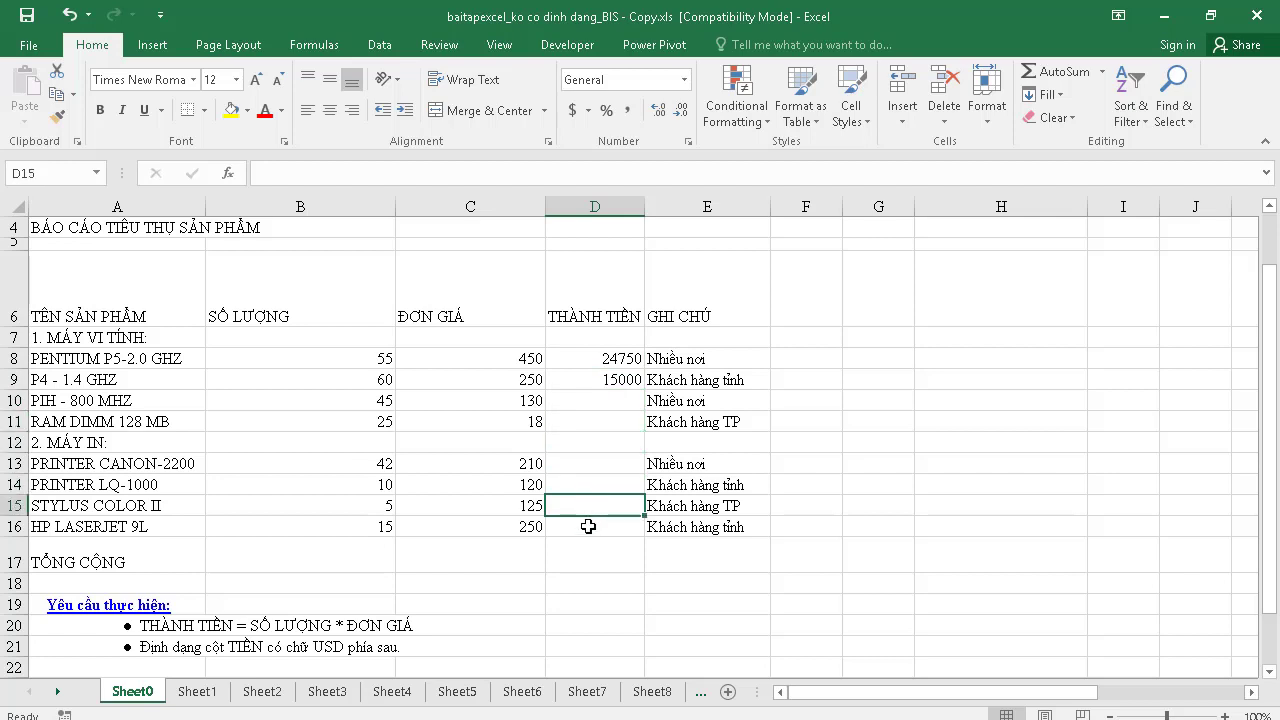
left_click(585, 527)
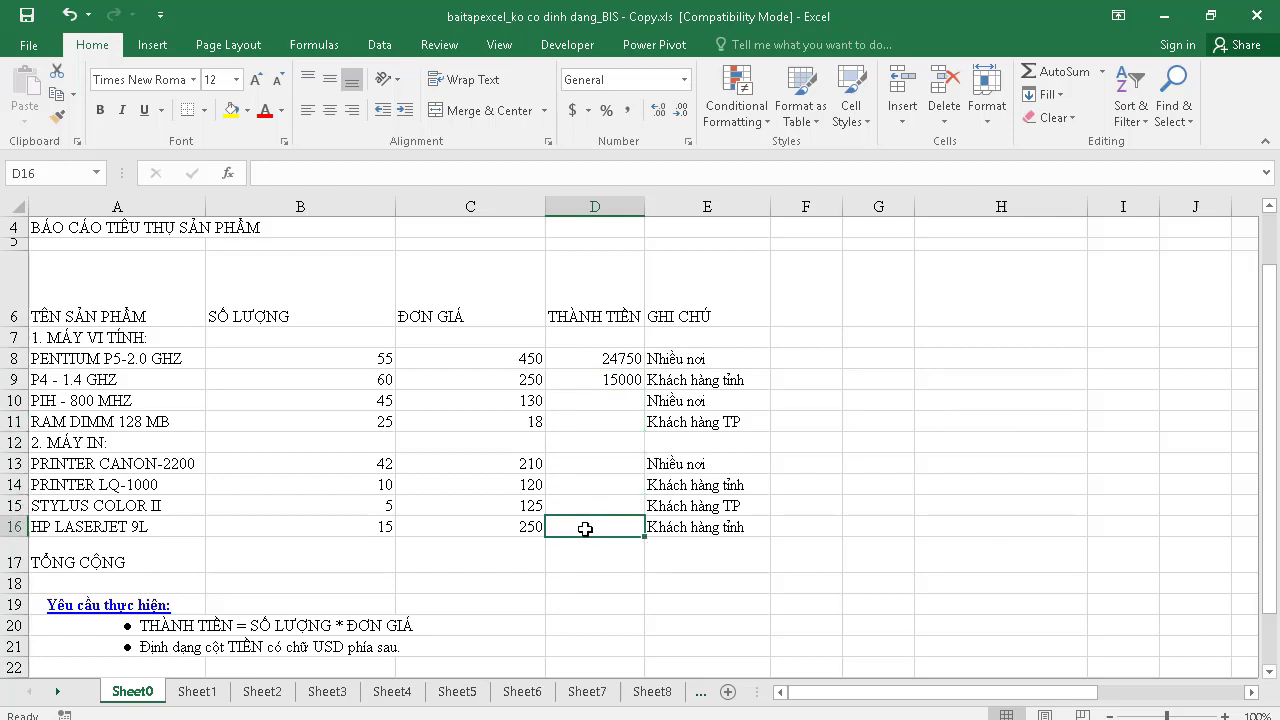
Fill D9's formula down to D16 (5850, 450, 0, 8820, 1200, 625, 3750) and check the copies
left_click(591, 386)
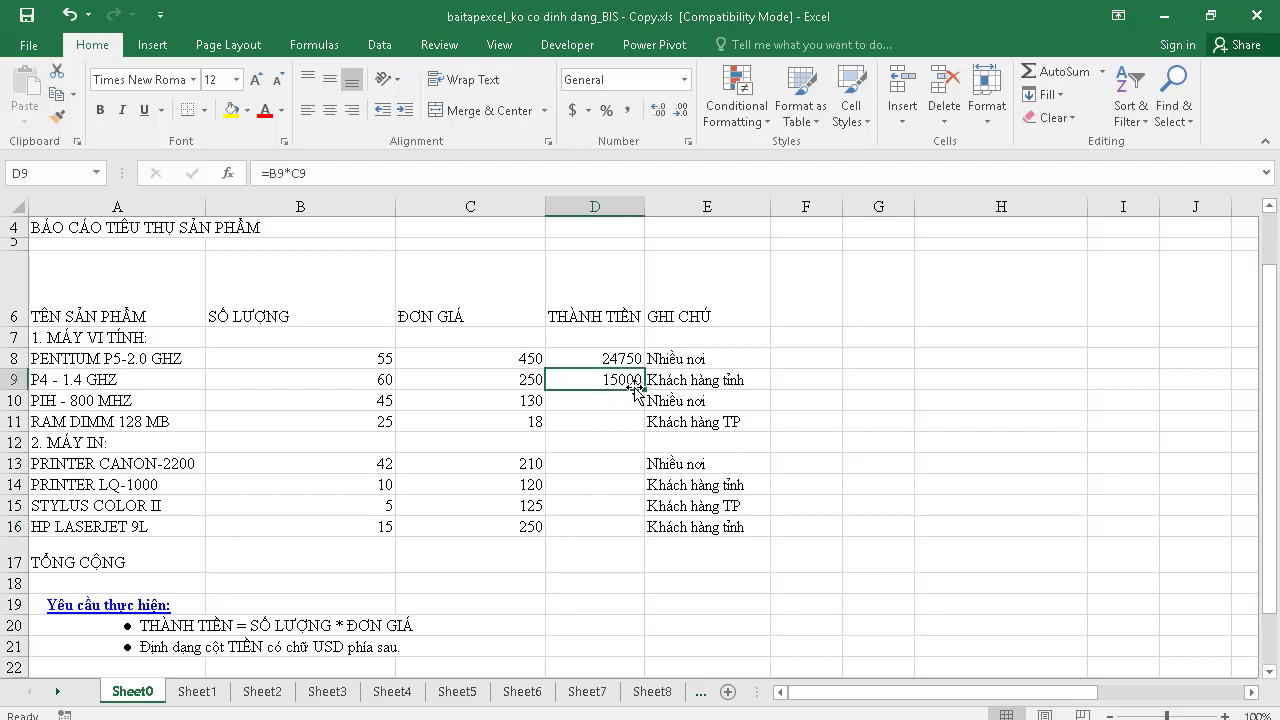
left_click_drag(643, 387, 620, 527)
left_click(612, 382)
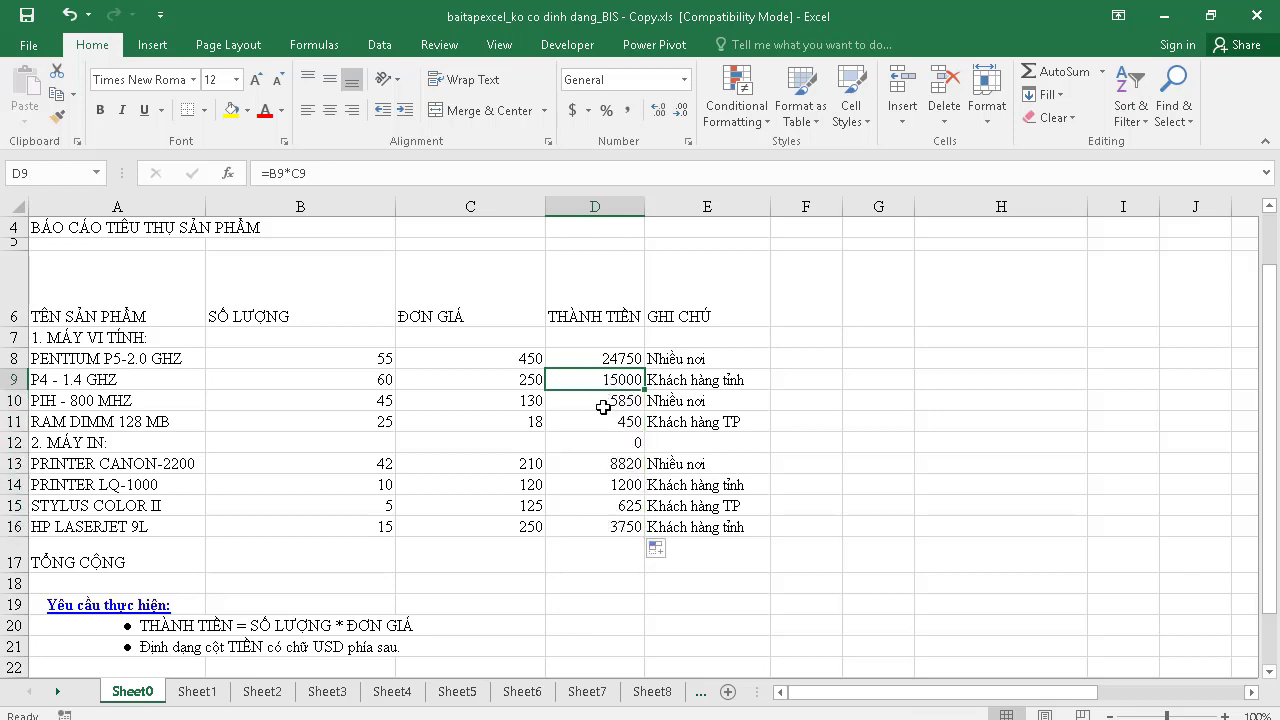
left_click(603, 405)
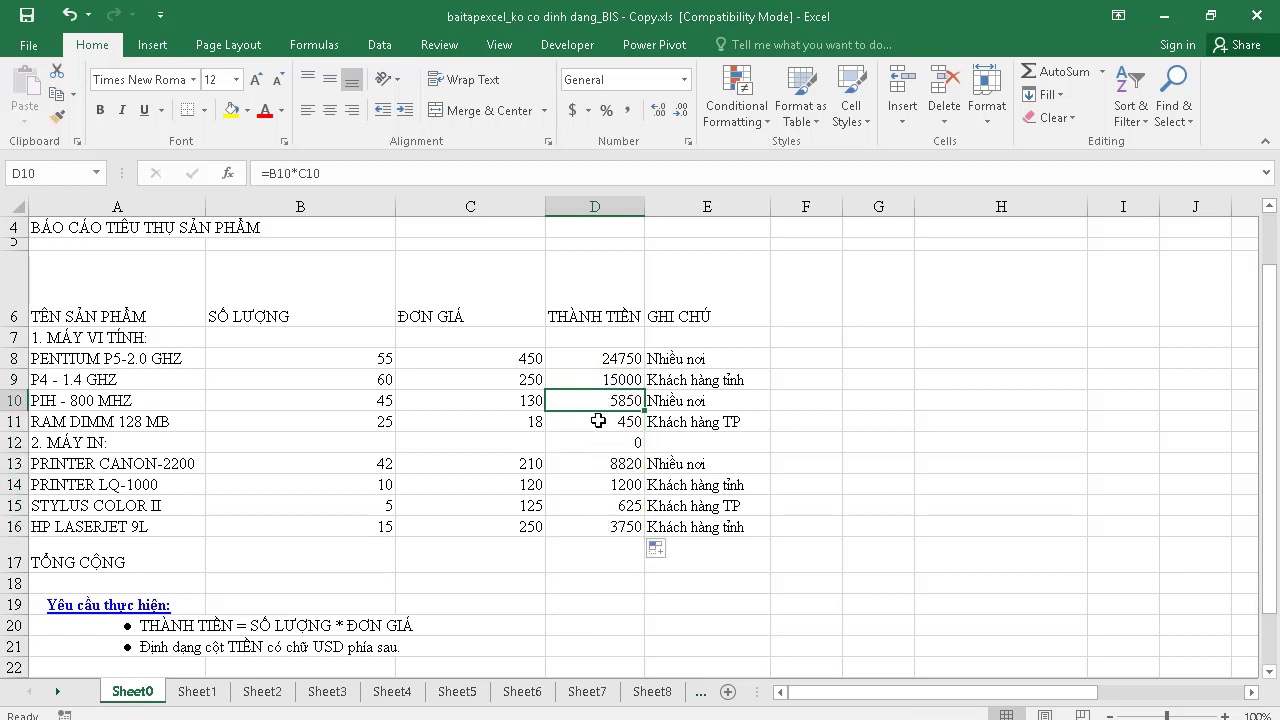
double_click(598, 421)
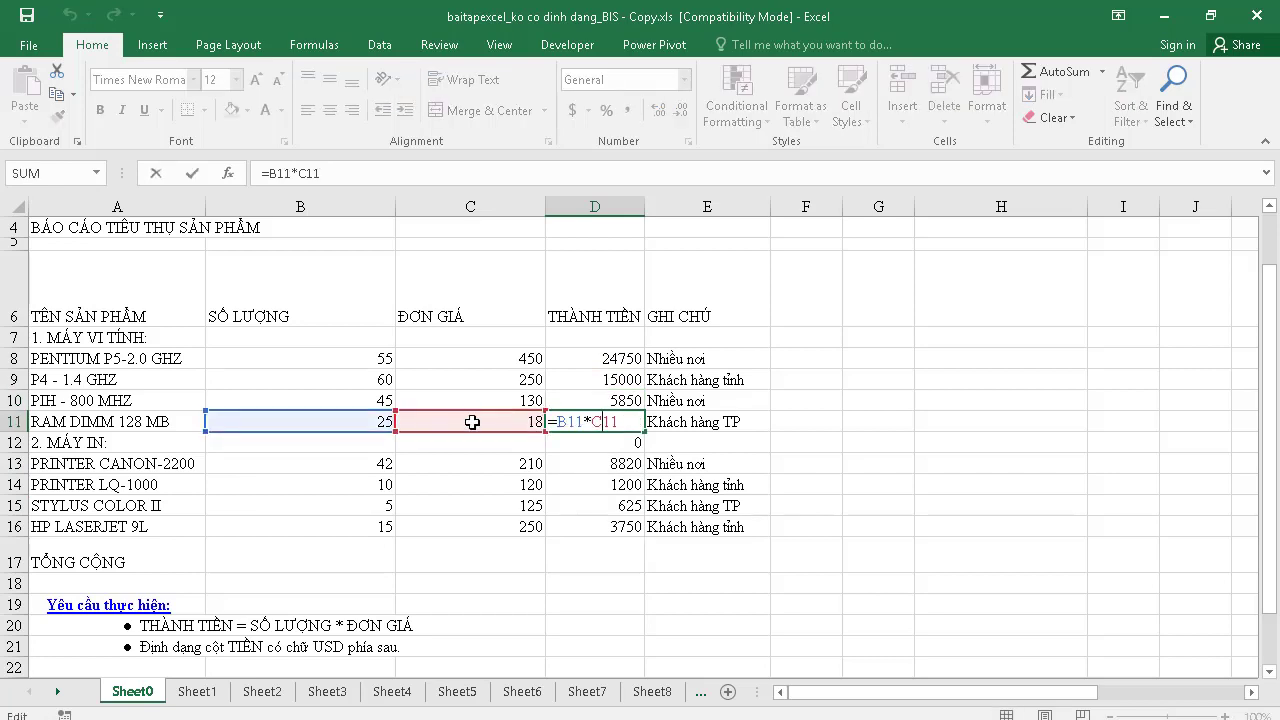
key("Return")
key("Return")
key("F2")
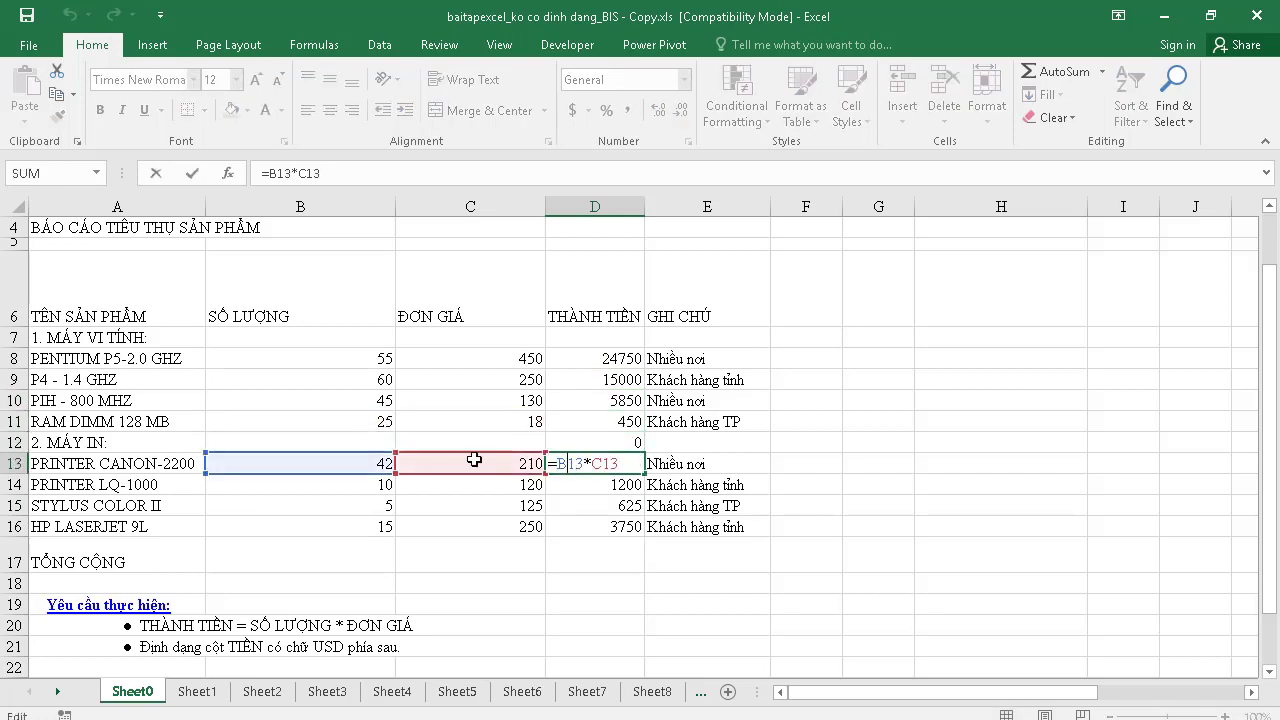
key("Return")
double_click(577, 484)
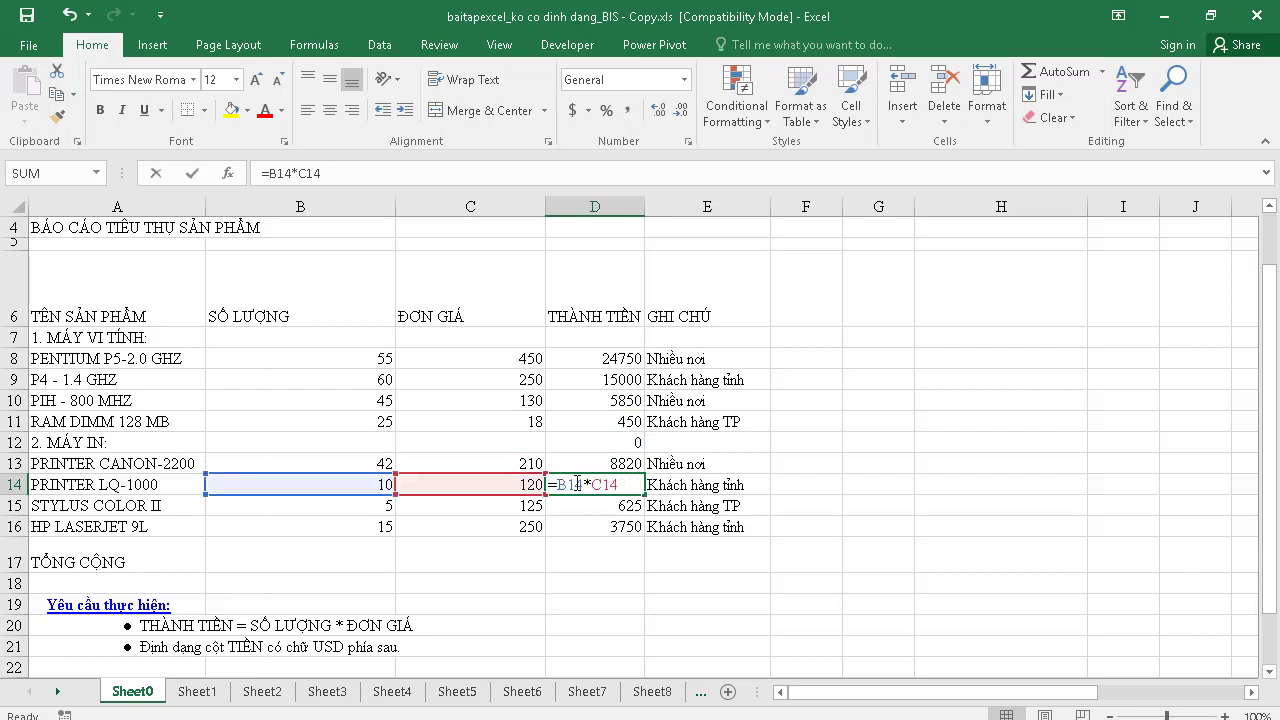
key("Return")
left_click_drag(605, 380, 608, 522)
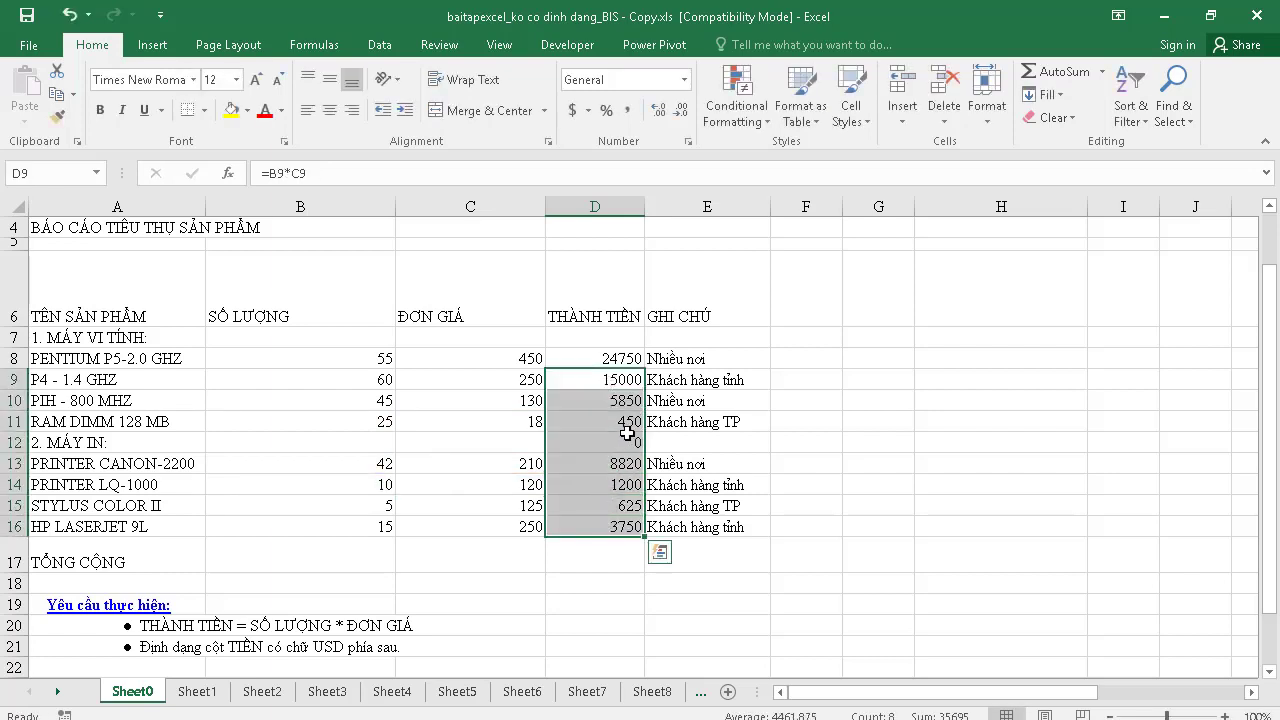
Delete the totals in D9:D16, then try filling D8 down and undo the fill
key("Delete")
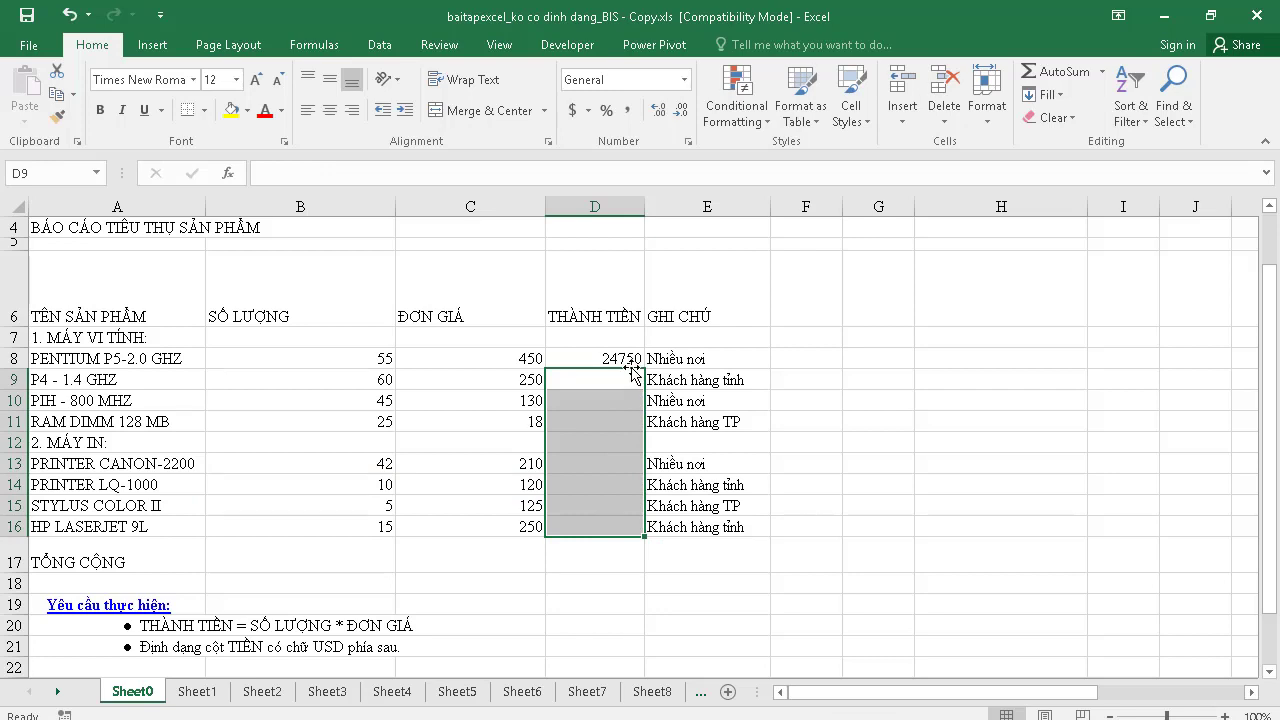
left_click(632, 366)
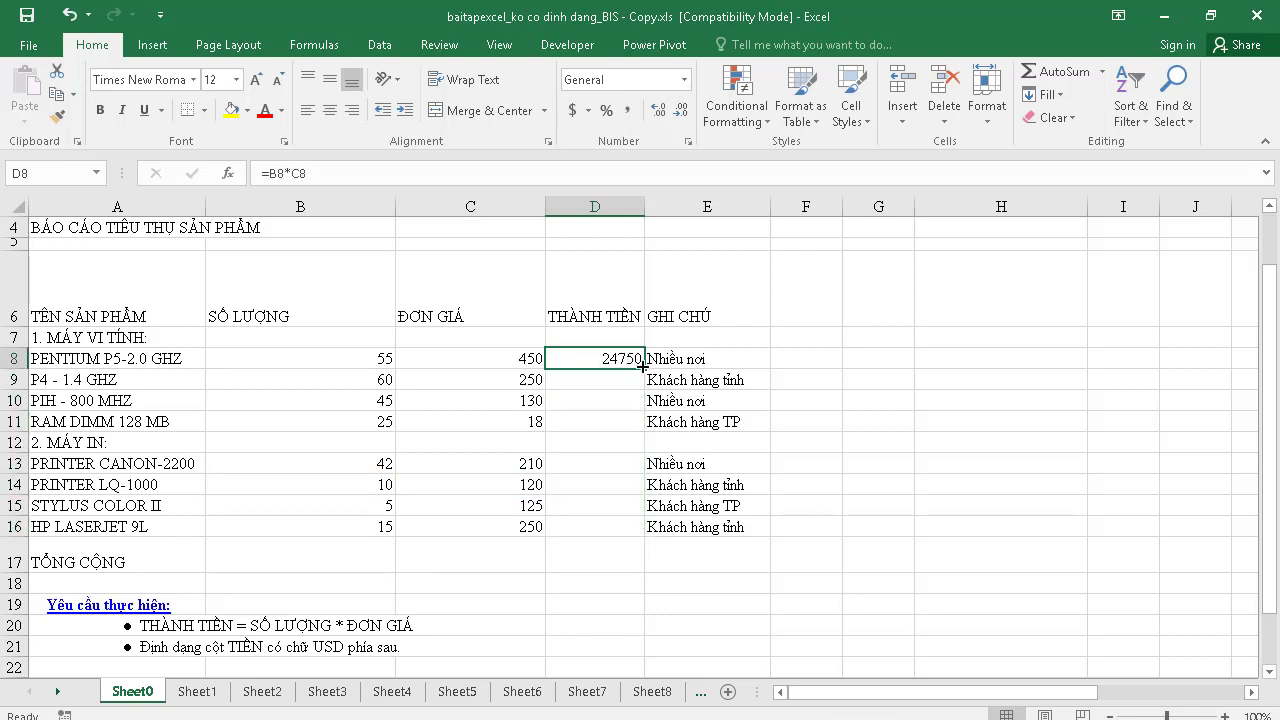
mouse_move(644, 369)
left_mouse_down()
mouse_move(610, 637)
mouse_move(627, 583)
mouse_move(614, 447)
left_mouse_up()
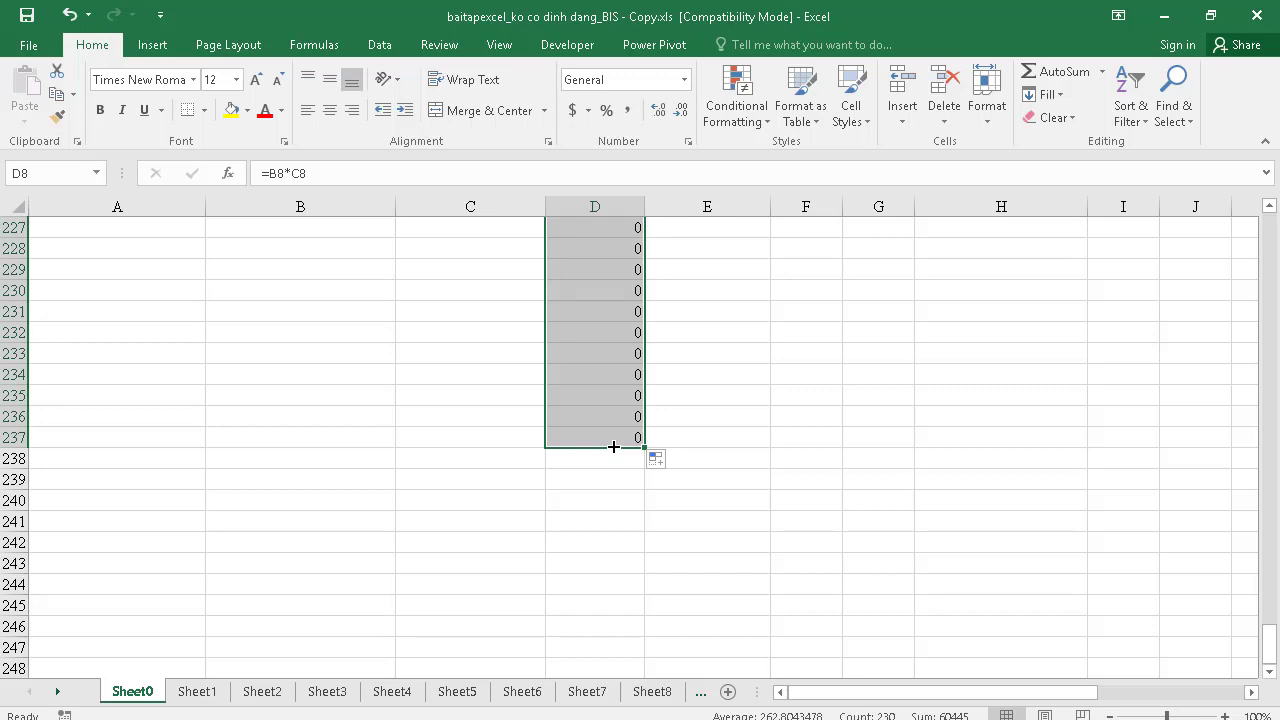
key("ctrl+z")
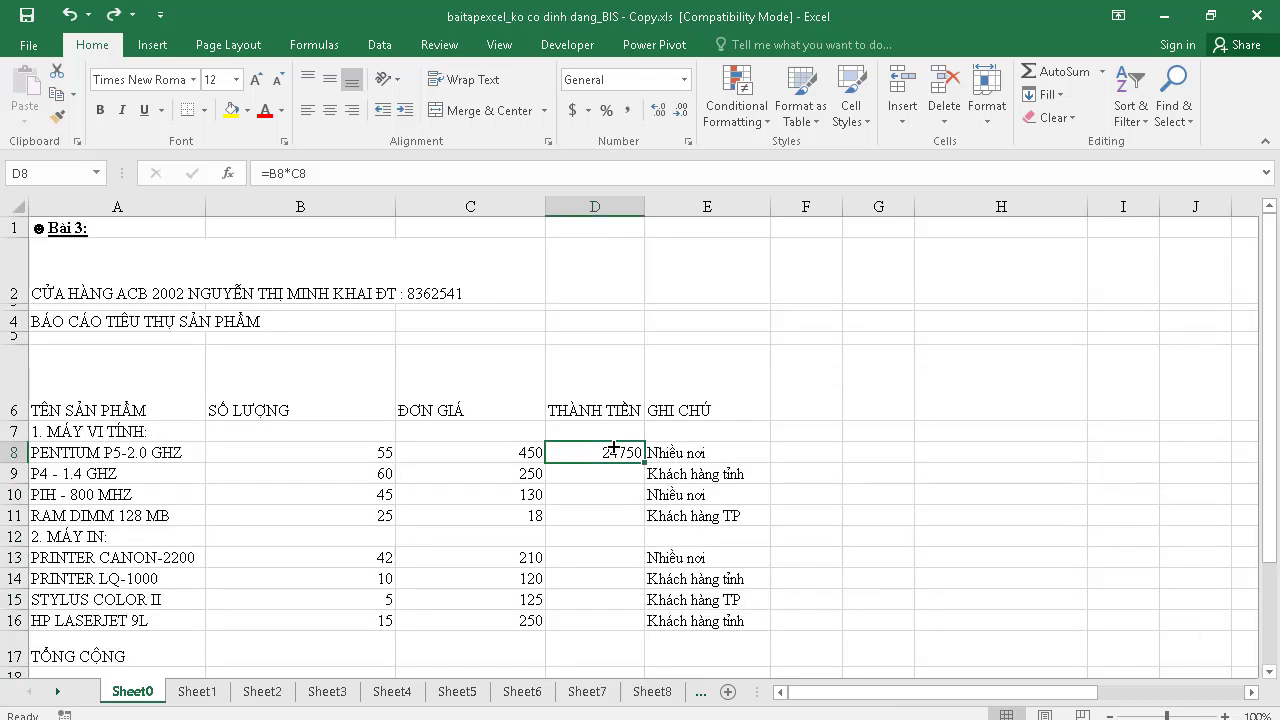
Copy D8's quantity-times-price formula and paste it into D8:D98
key("ctrl+c")
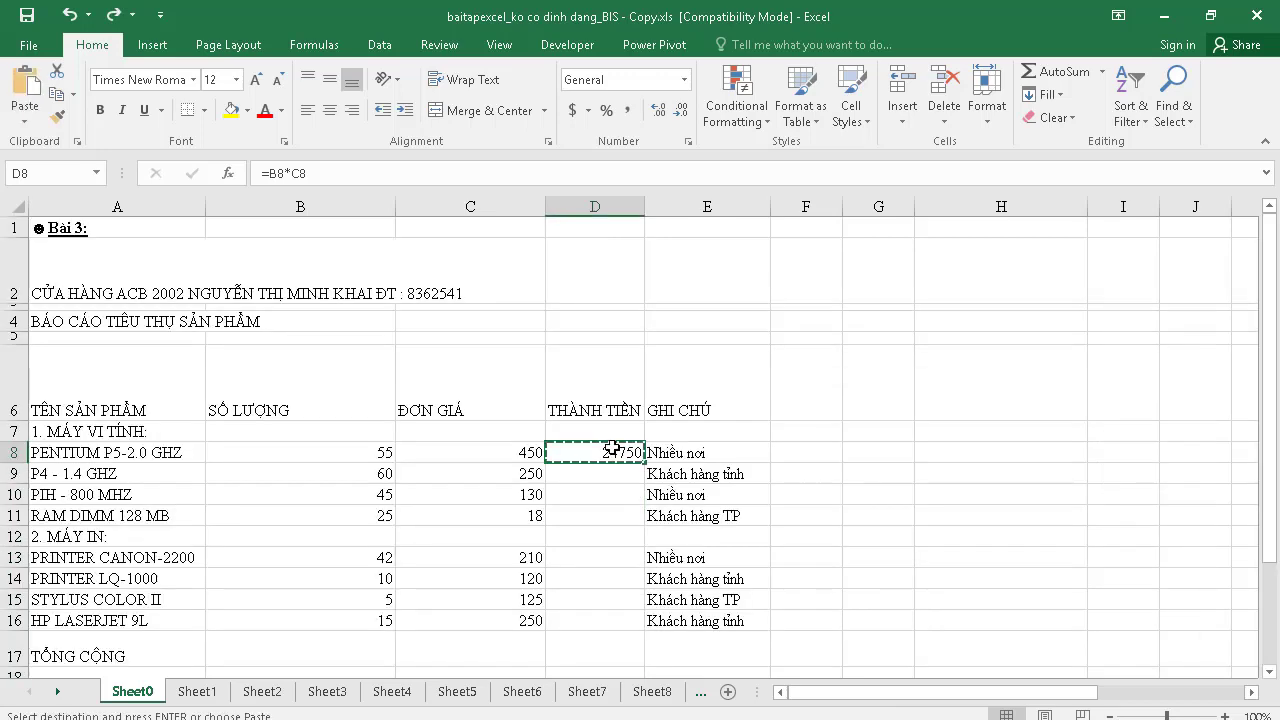
left_click(616, 473)
left_click(616, 453)
scroll(606, 457, "down", 1)
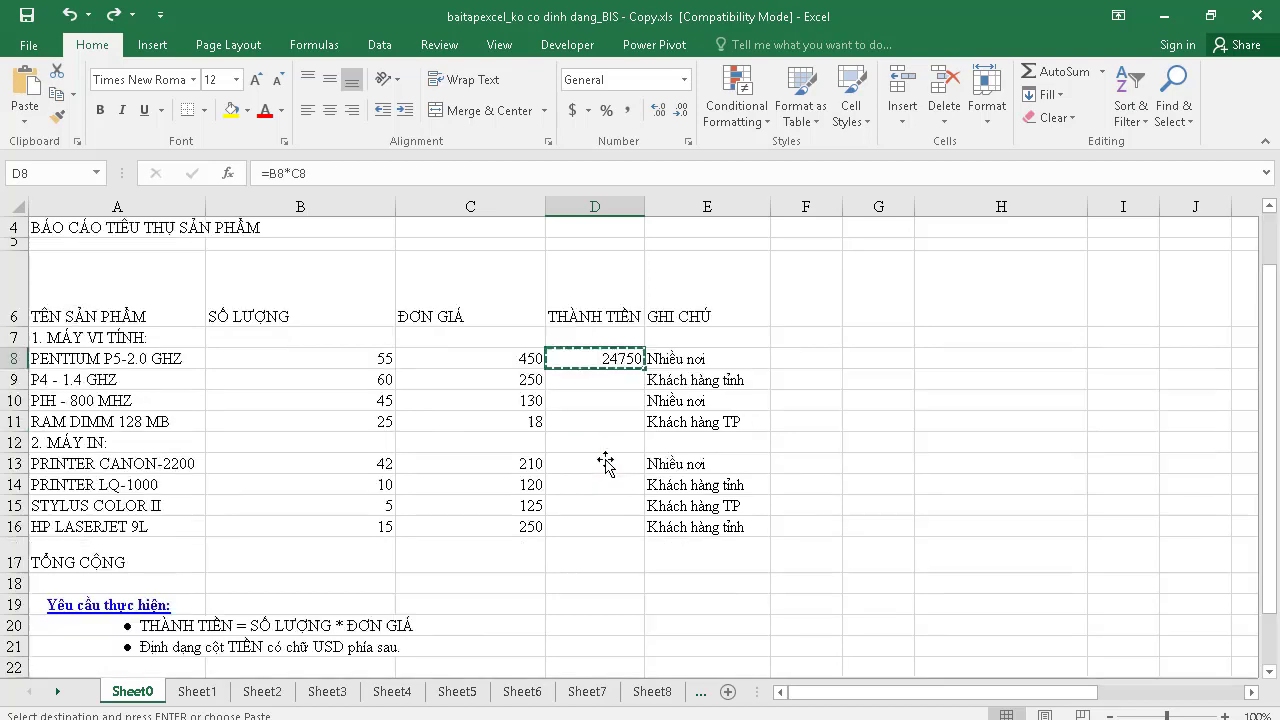
scroll(606, 457, "down", 11)
scroll(606, 457, "down", 8)
scroll(606, 457, "down", 6)
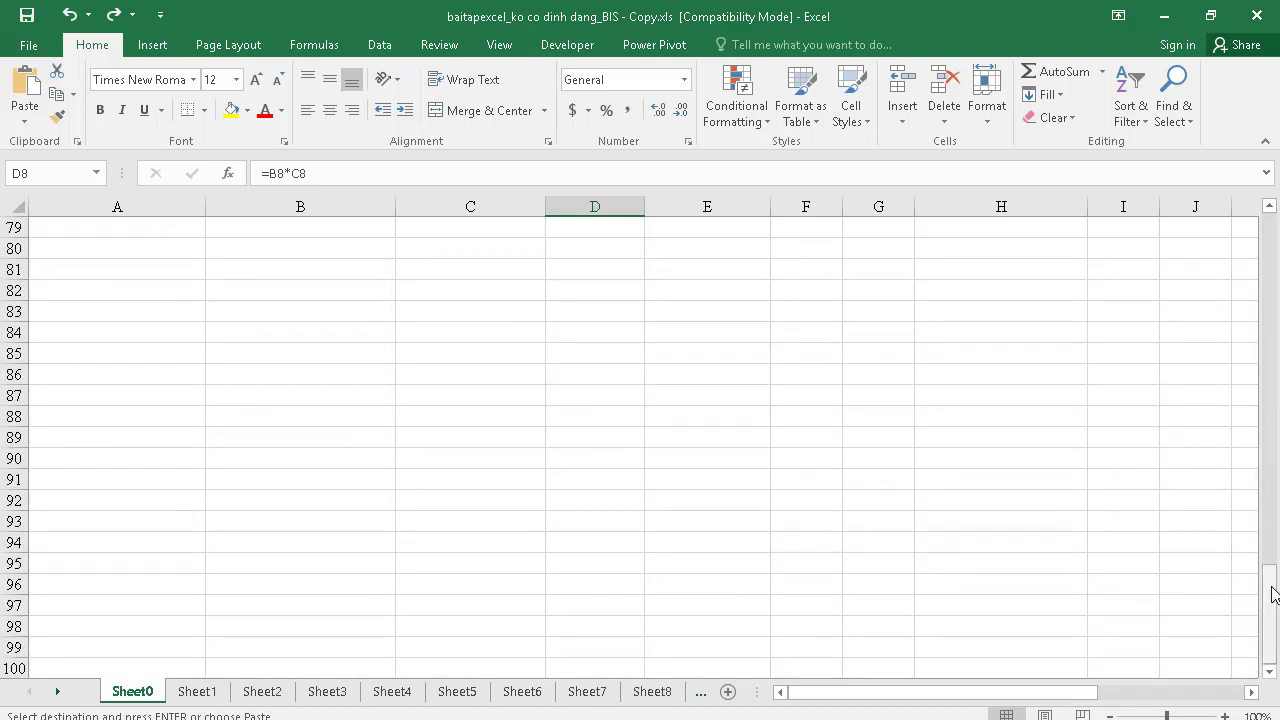
left_click_drag(1268, 590, 1268, 586)
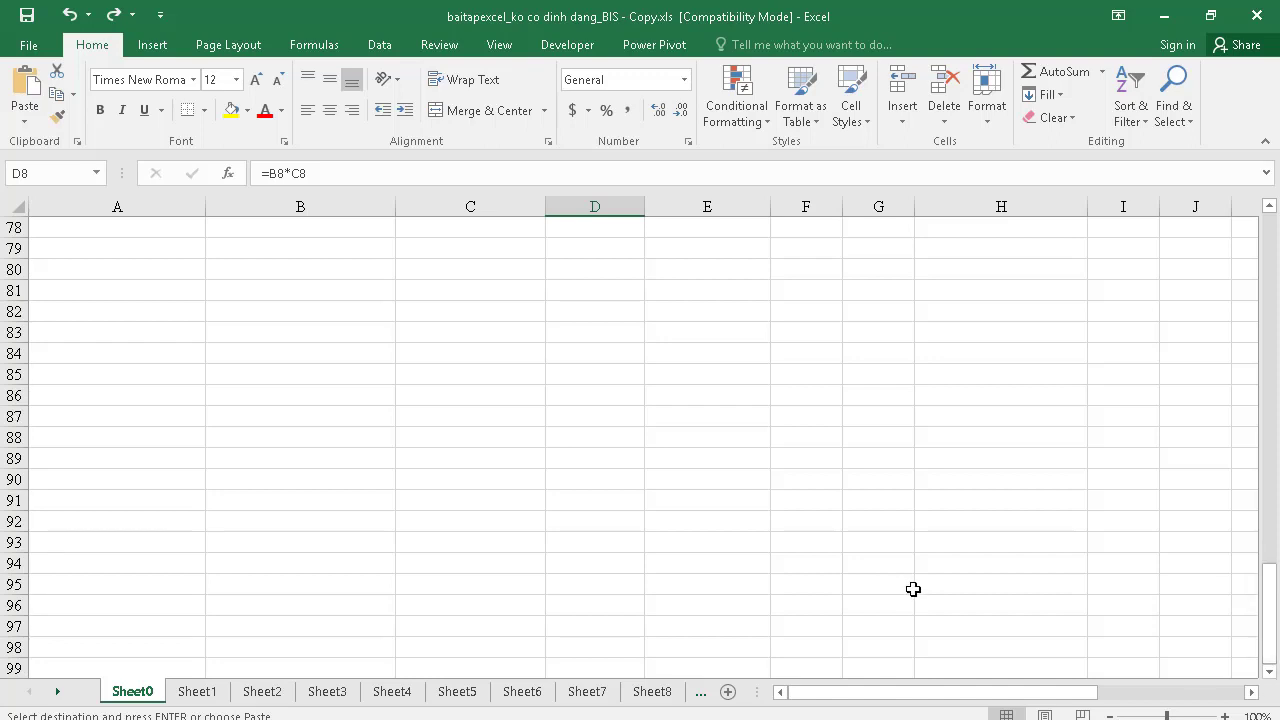
left_click(582, 650, "shift")
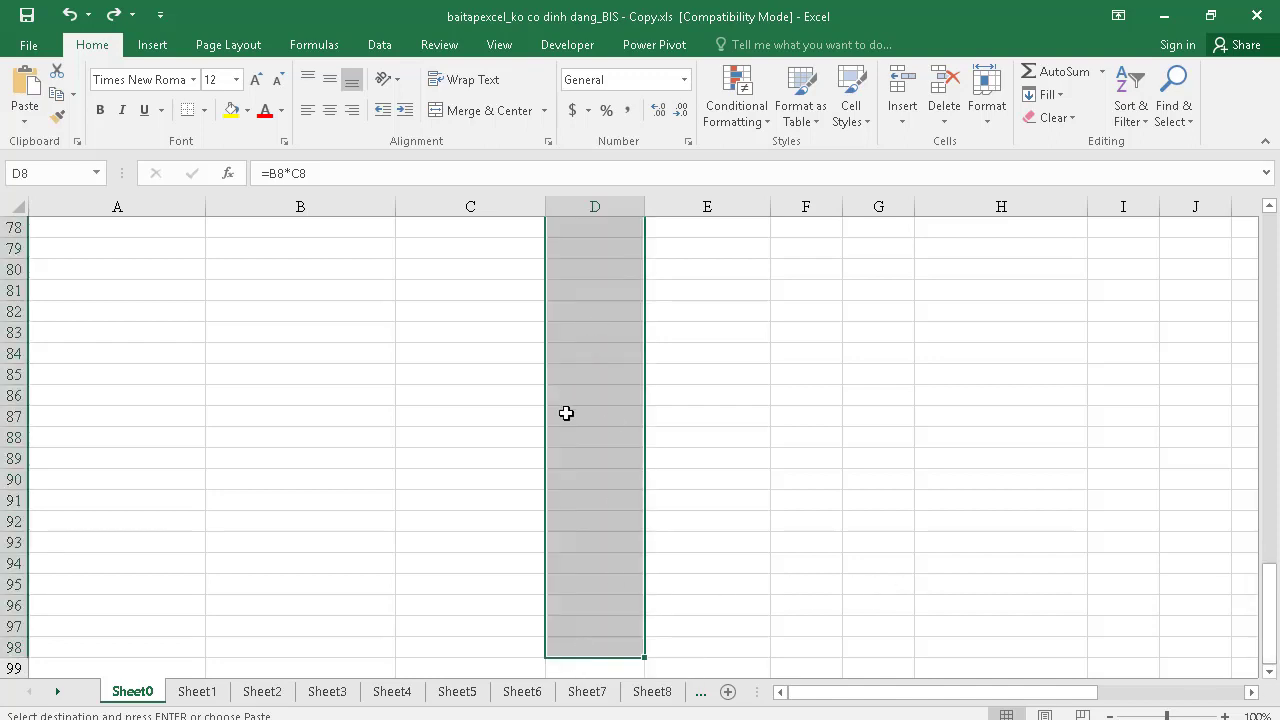
key("ctrl+v")
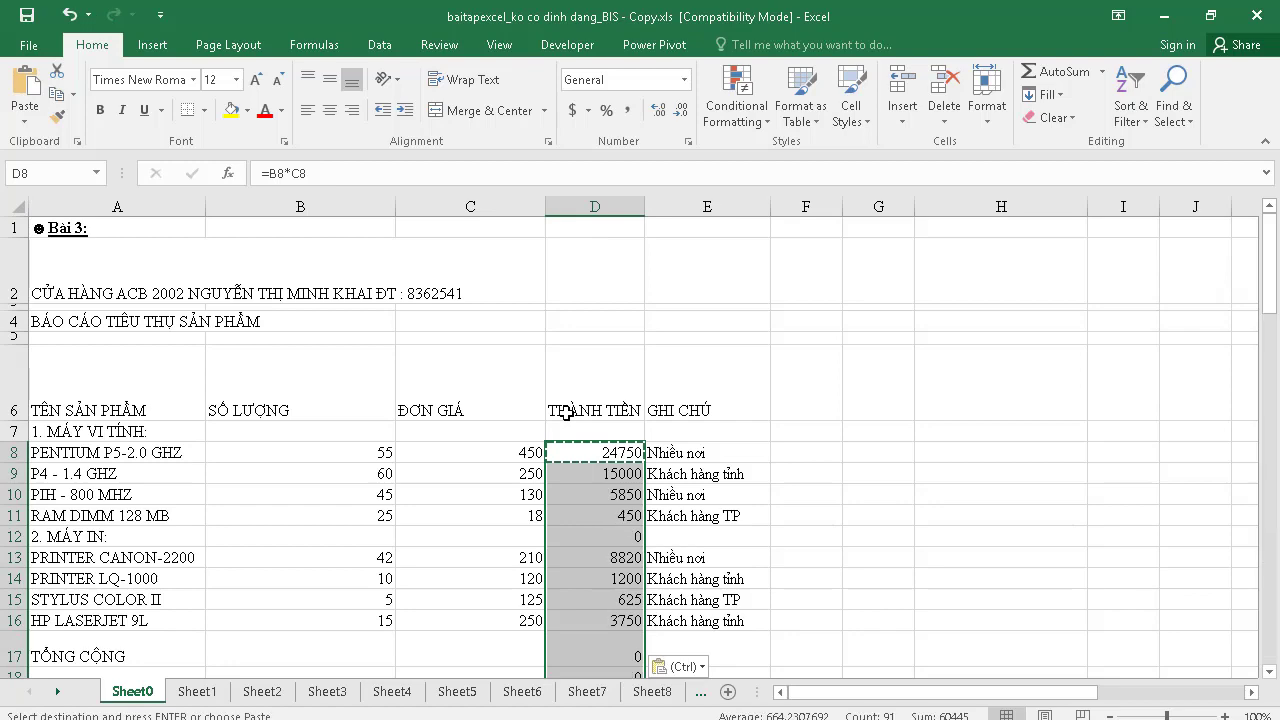
scroll(566, 412, "down", 1)
scroll(568, 405, "down", 1)
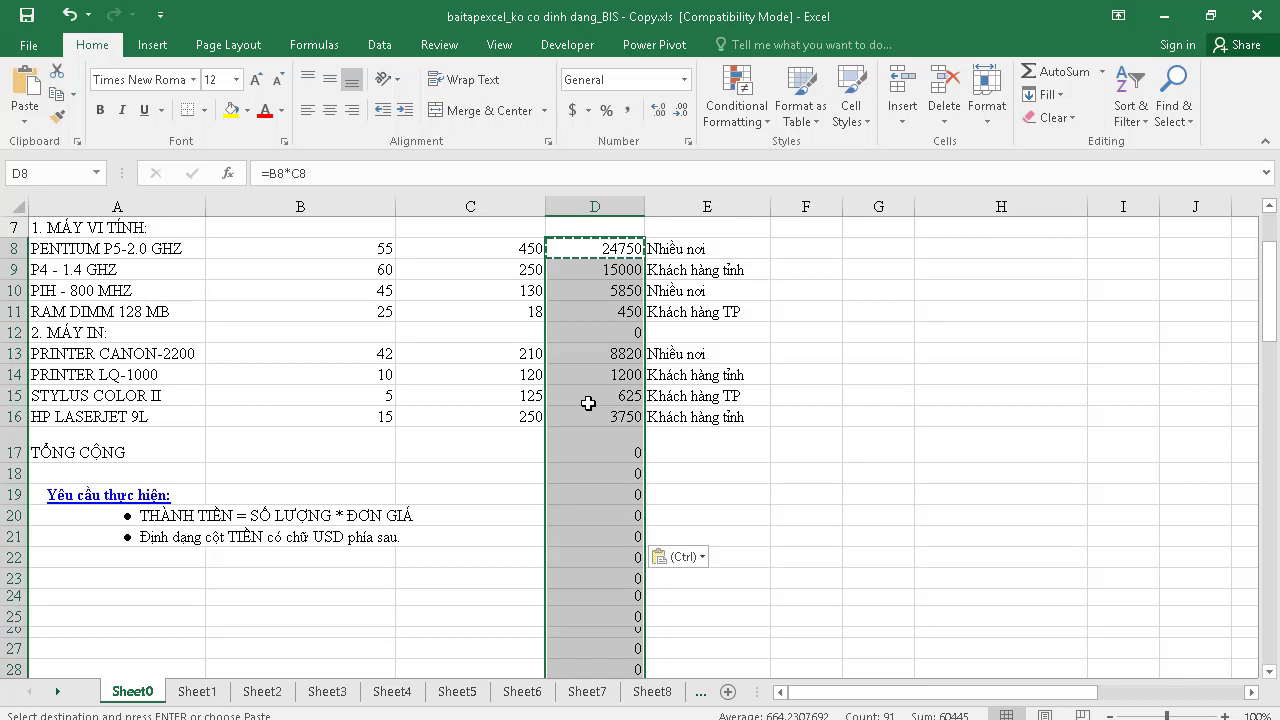
Check the pasted quantity-times-price formulas in D11 and D15
right_click(588, 403)
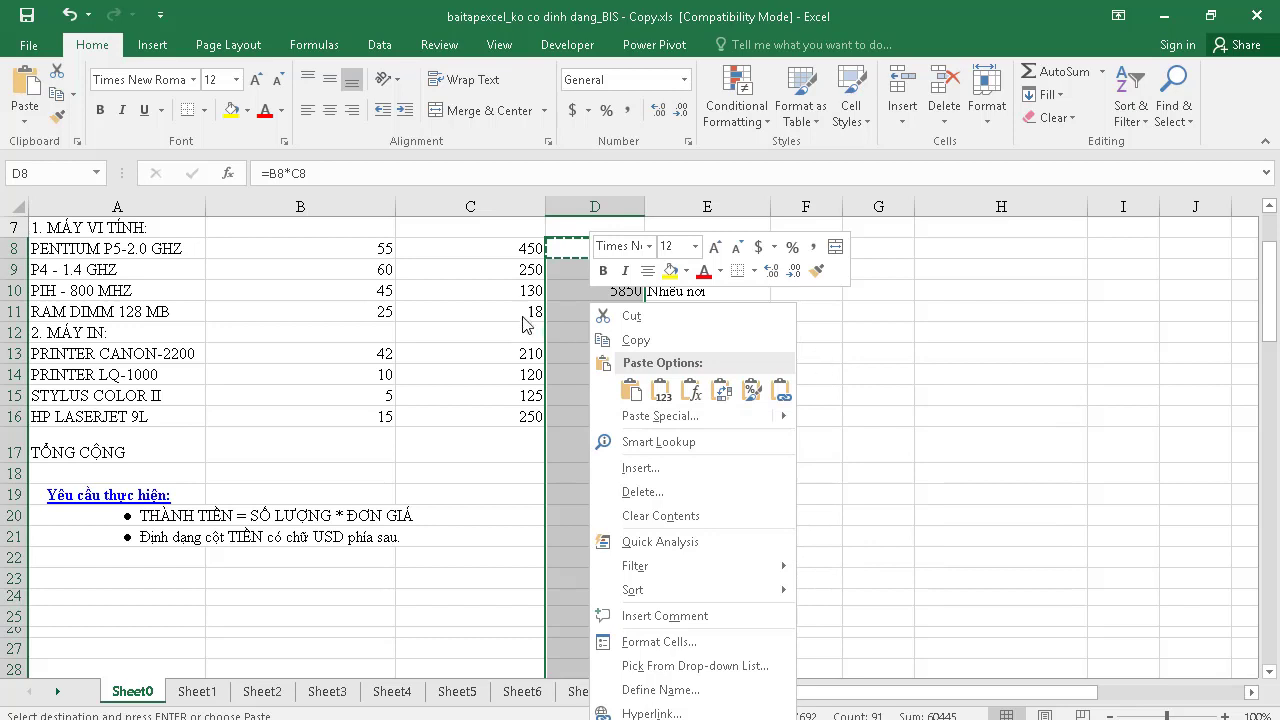
key("ctrl+v")
left_click(575, 311)
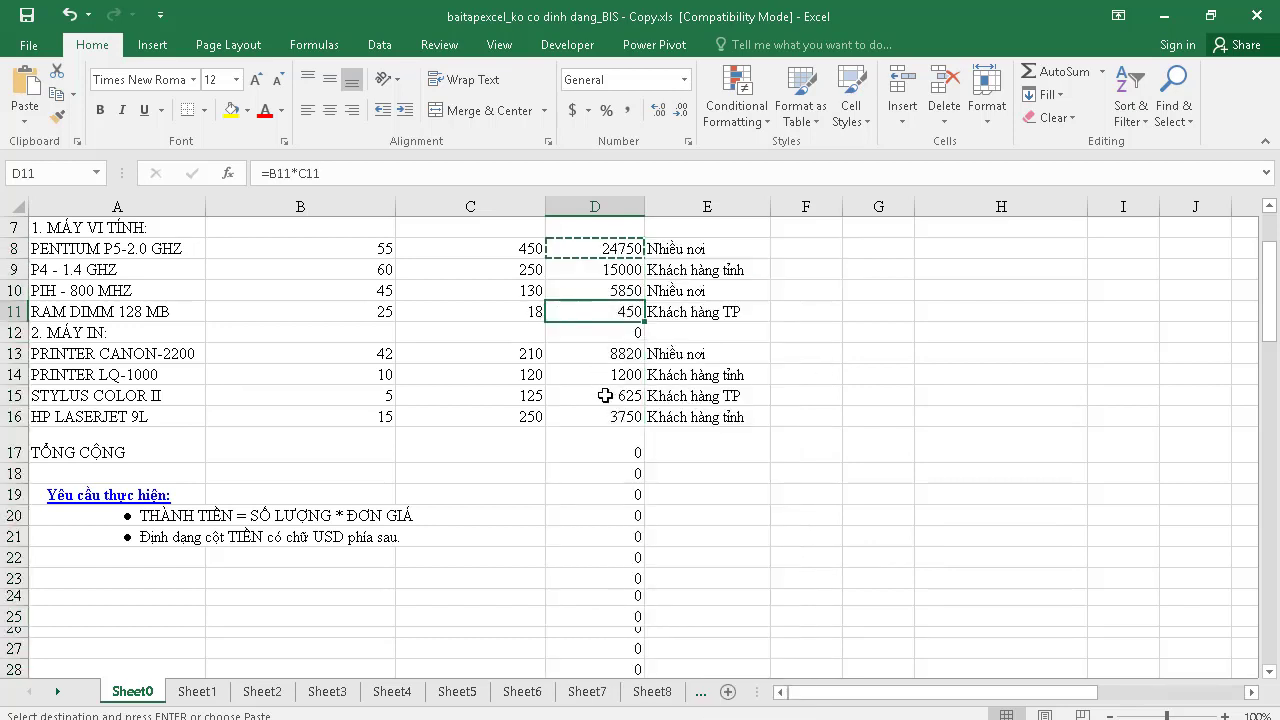
left_click(606, 396)
Select D17 down to D98 and remove the stray zero results
left_click(606, 454)
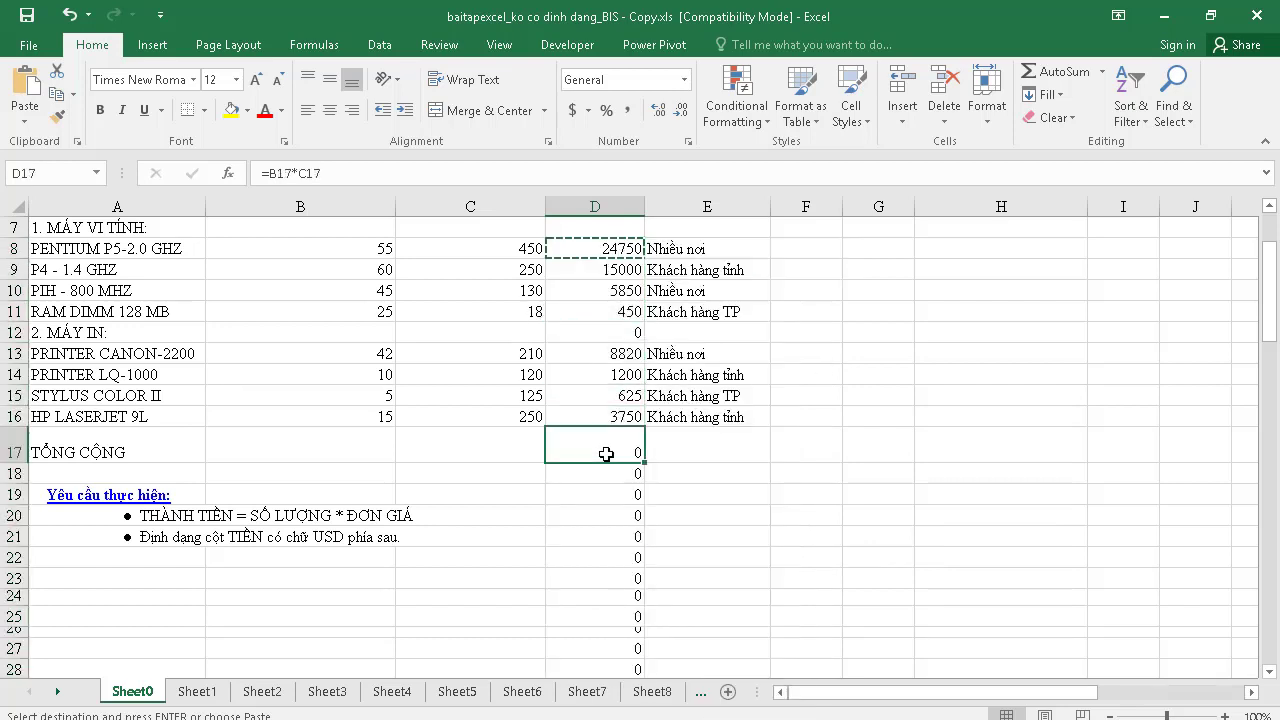
scroll(606, 454, "down", 2)
scroll(606, 454, "down", 2)
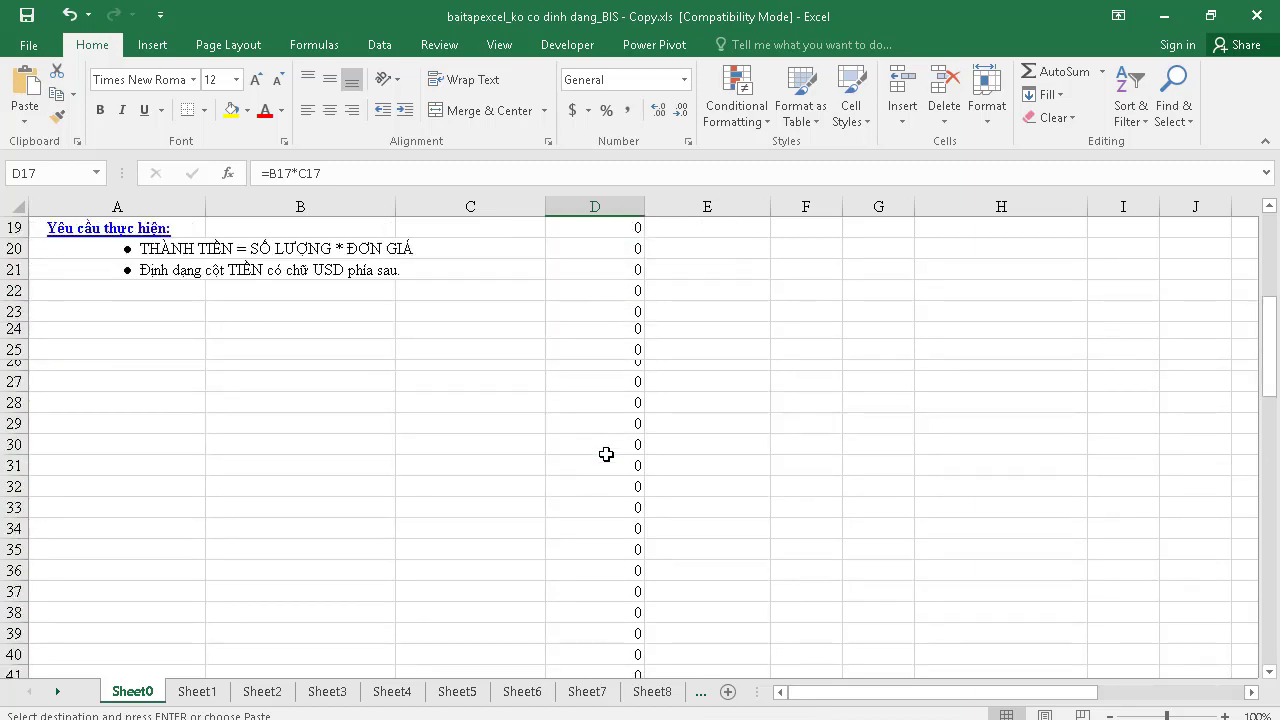
key("ctrl+shift+Down")
key("ctrl+v")
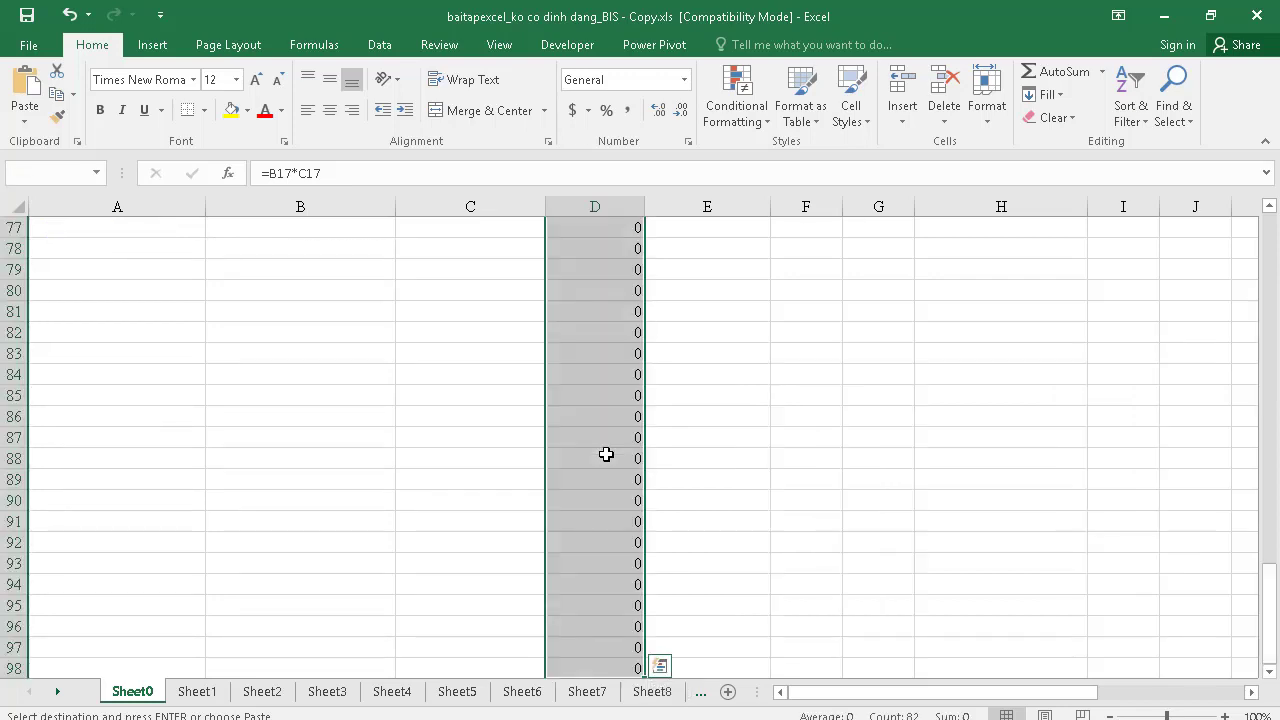
scroll(608, 497, "down", 4)
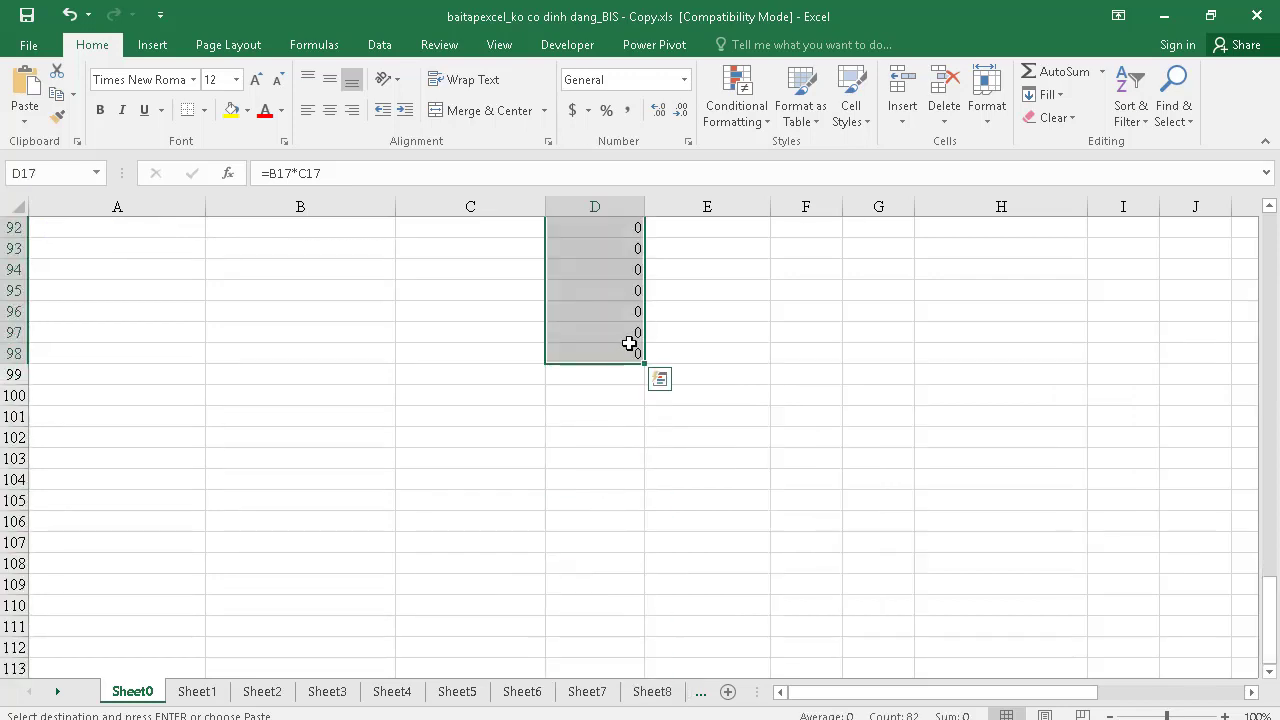
key("ctrl+z")
Enter =SUM(D8:D16) in D17 to get the grand total 60445
left_click_drag(611, 432, 600, 437)
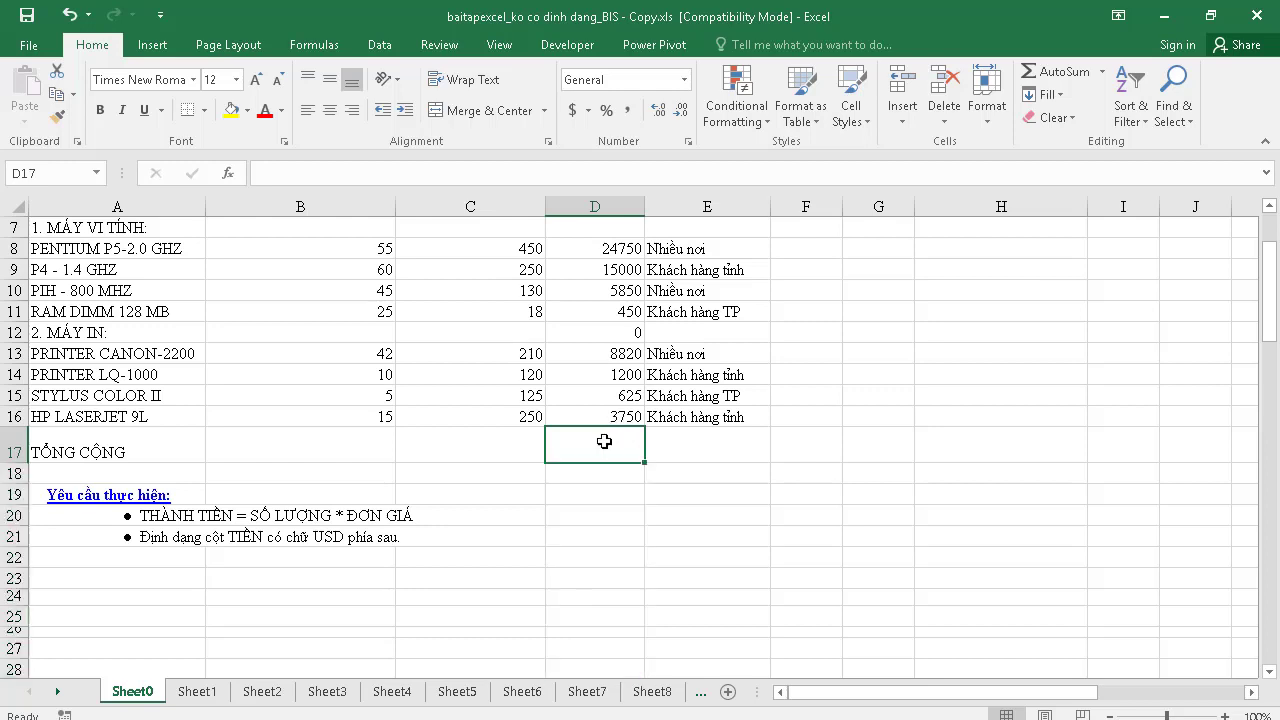
left_click(600, 354)
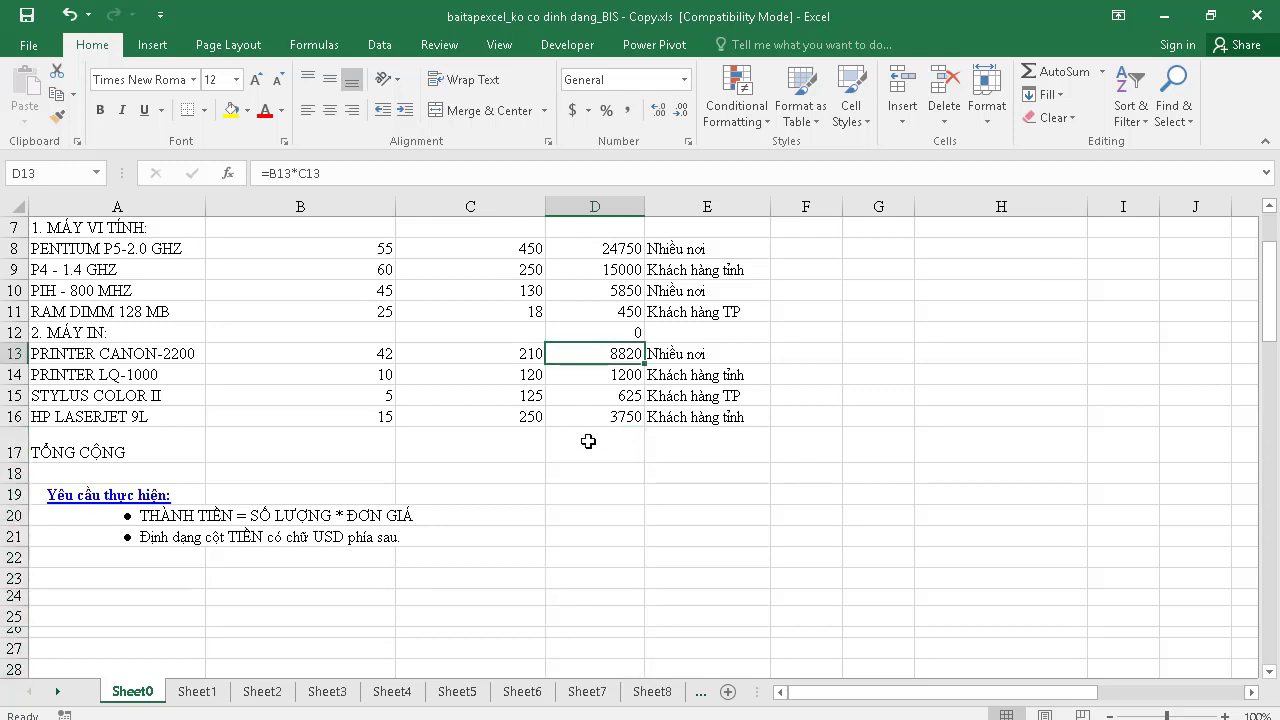
left_click(588, 441)
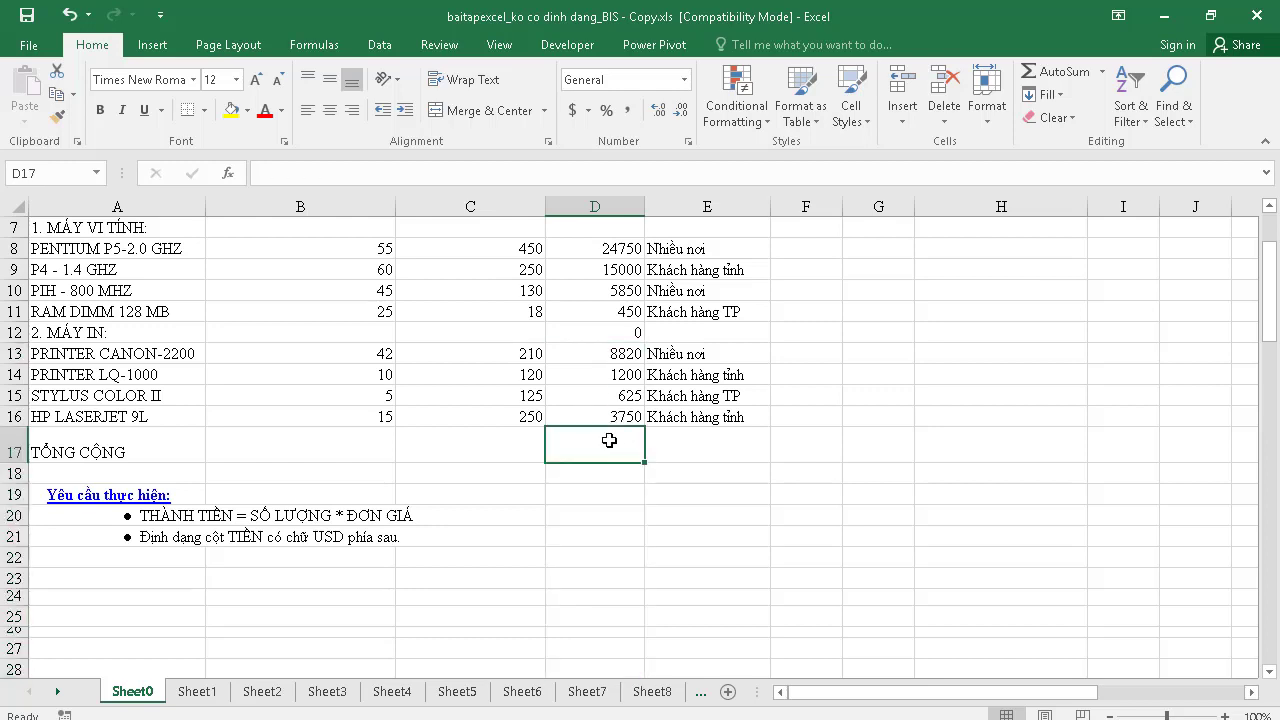
type("=")
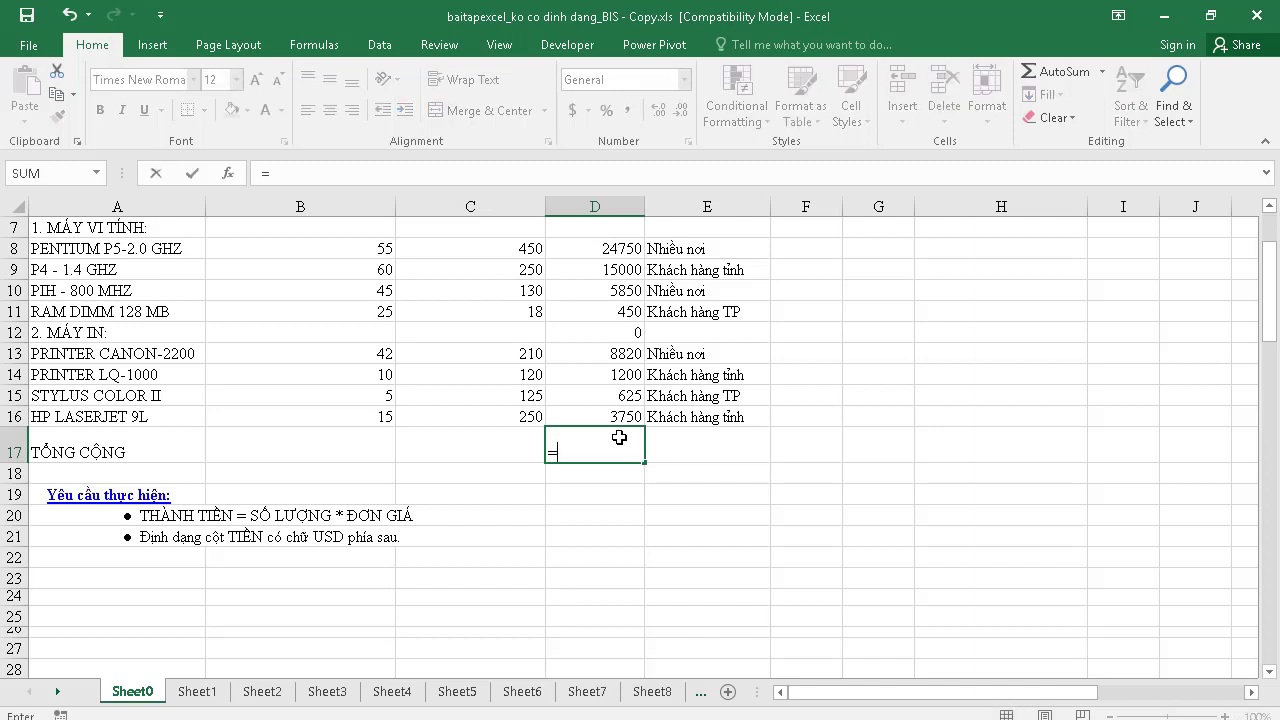
type("s")
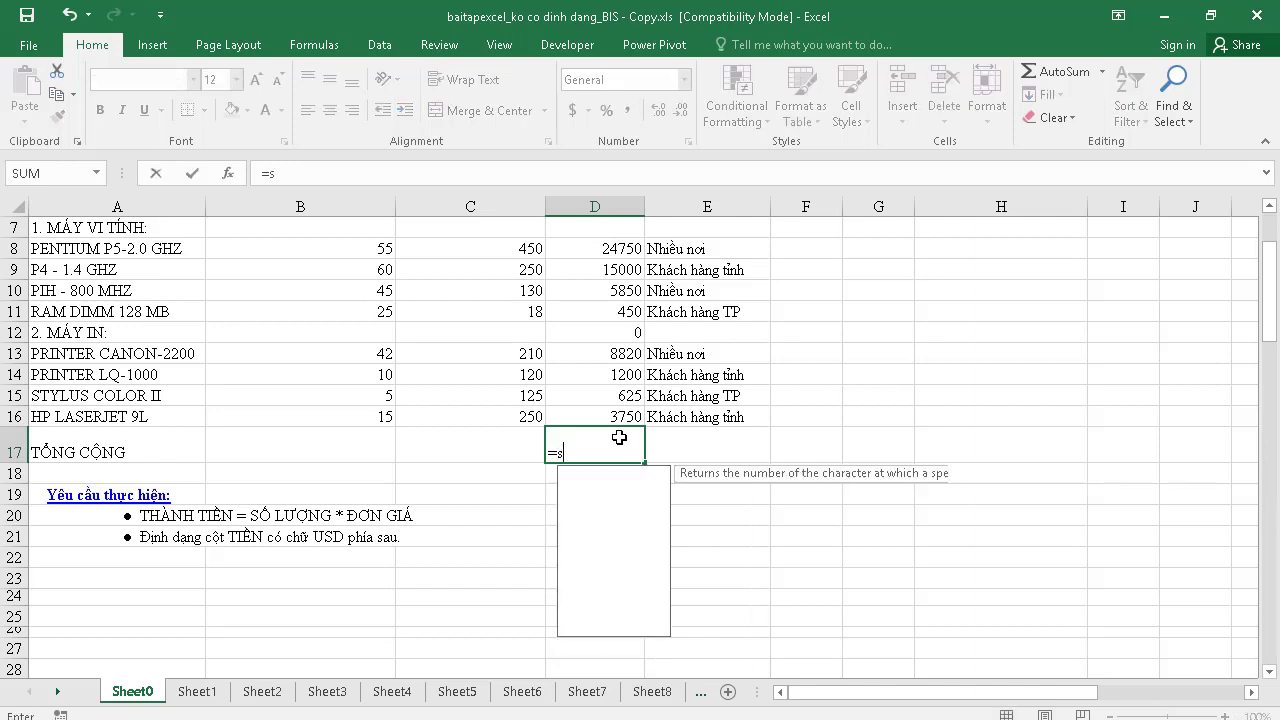
type("u")
key("BackSpace")
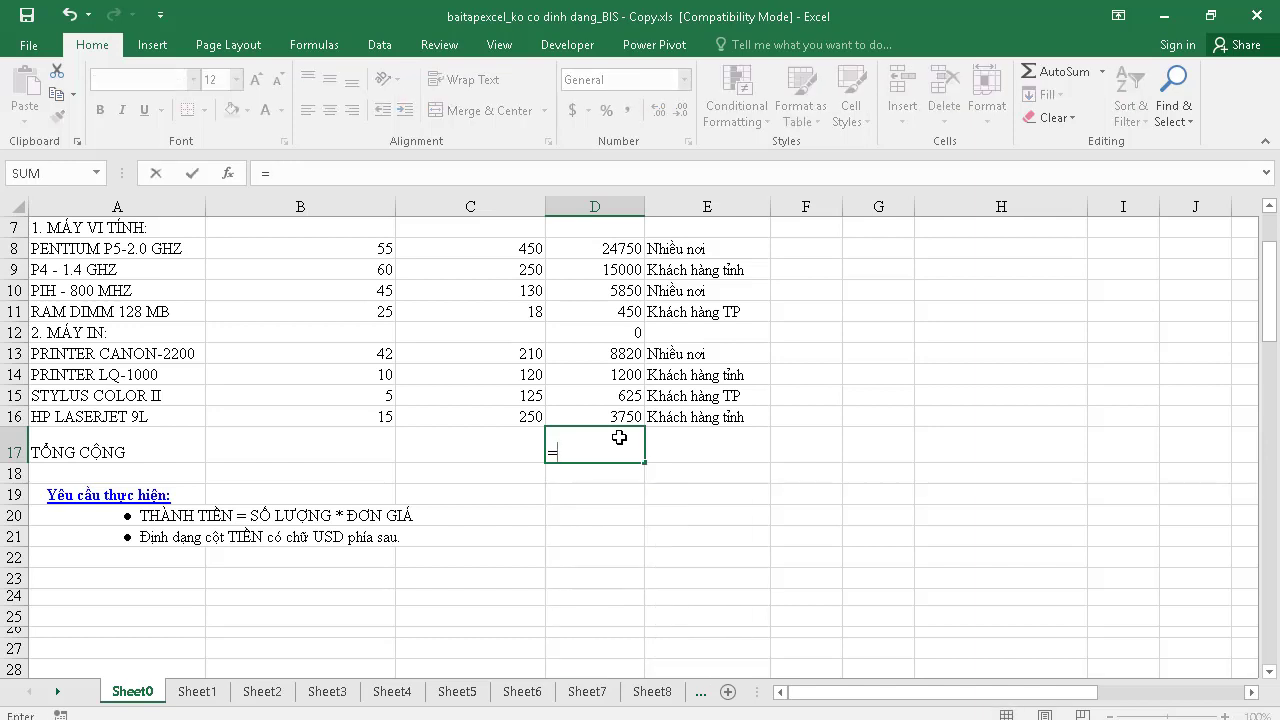
type("sum(")
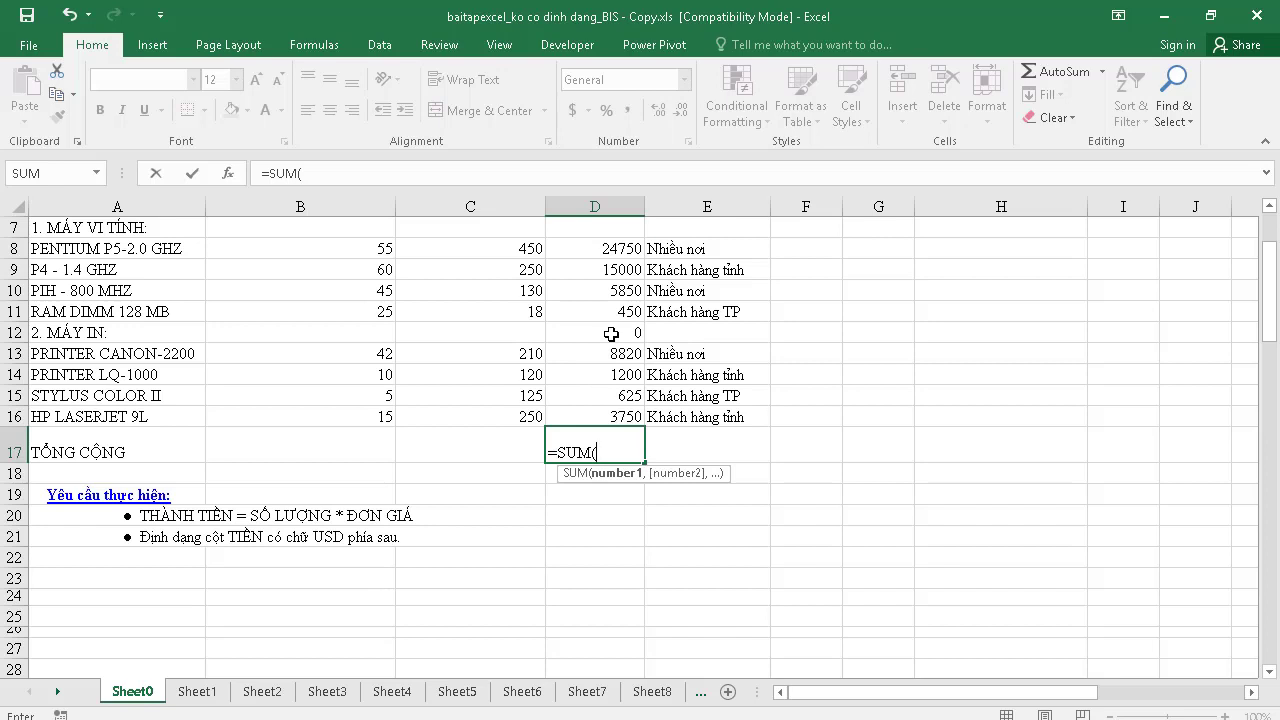
left_click_drag(620, 248, 620, 413)
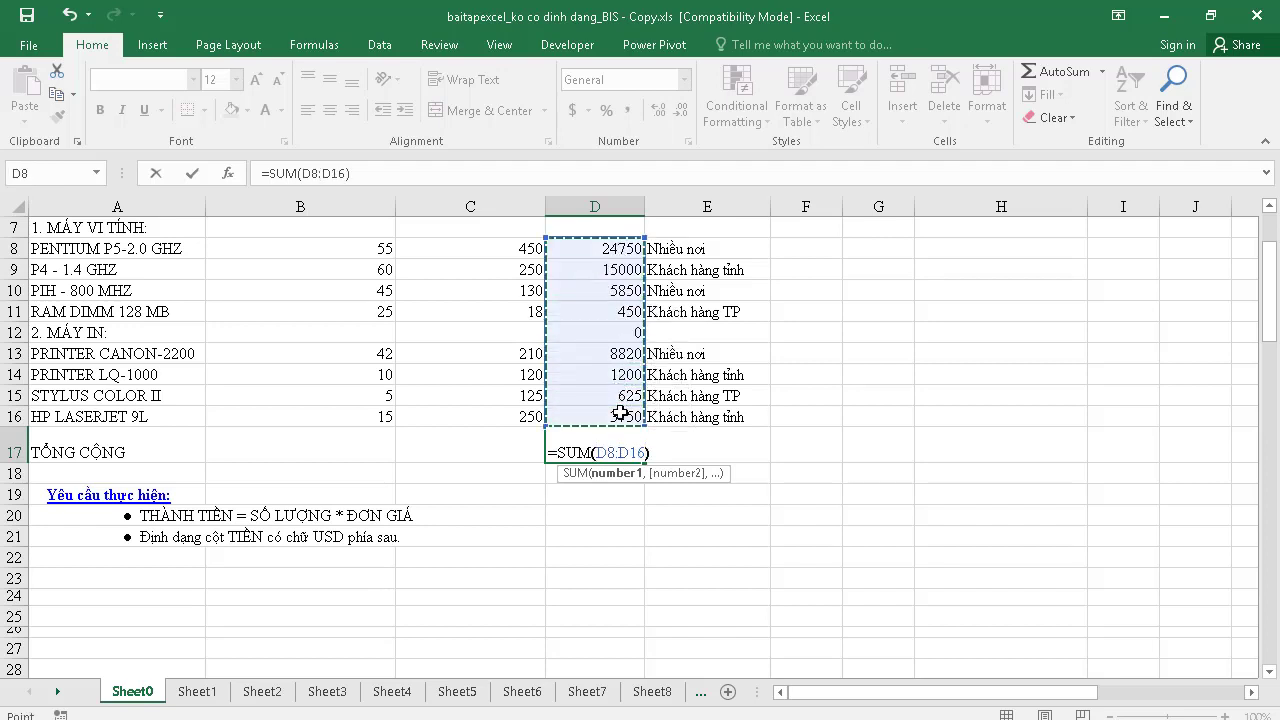
key("Return")
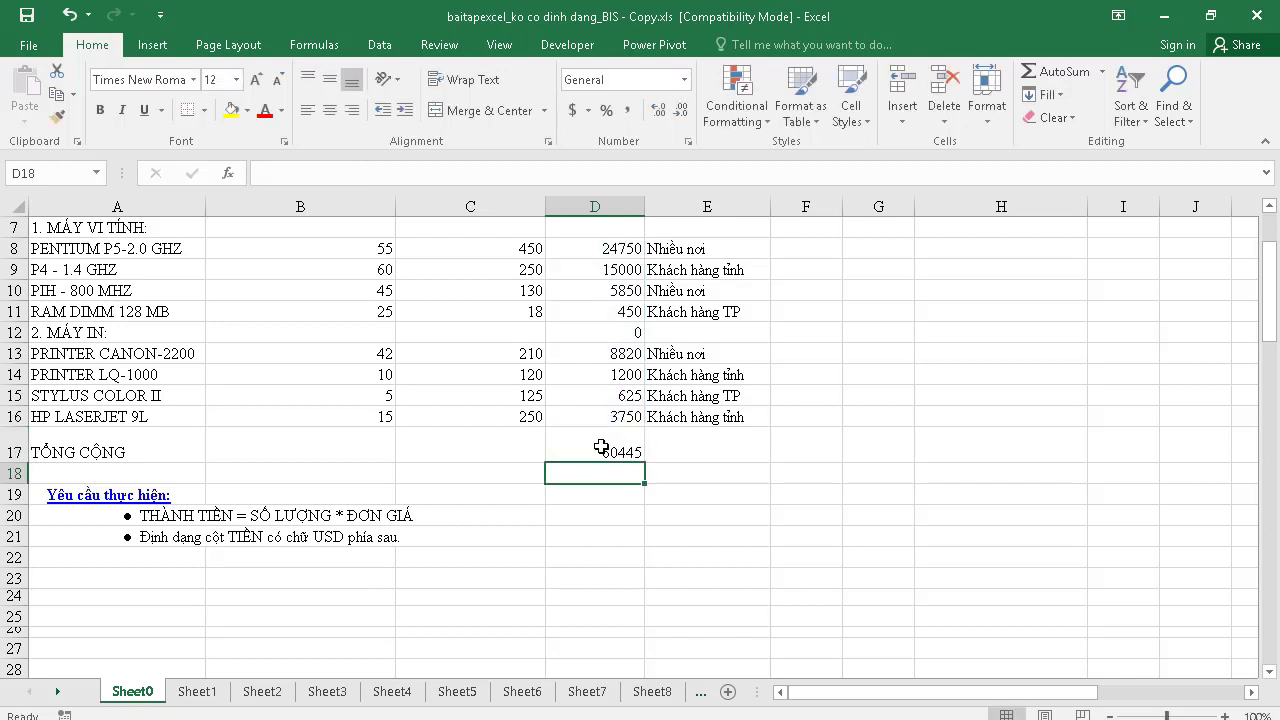
left_click(702, 452)
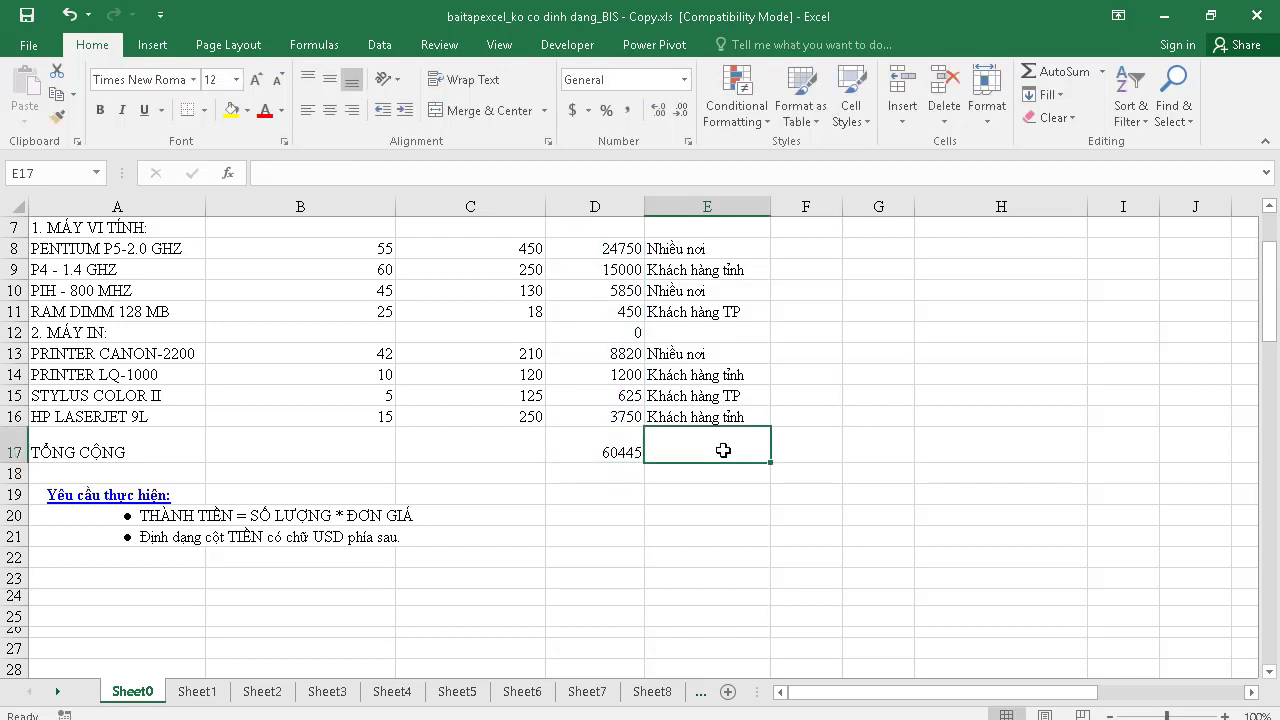
Start a SUM formula in E17 with the ranges D10:D11 and B9:B10
type("=S")
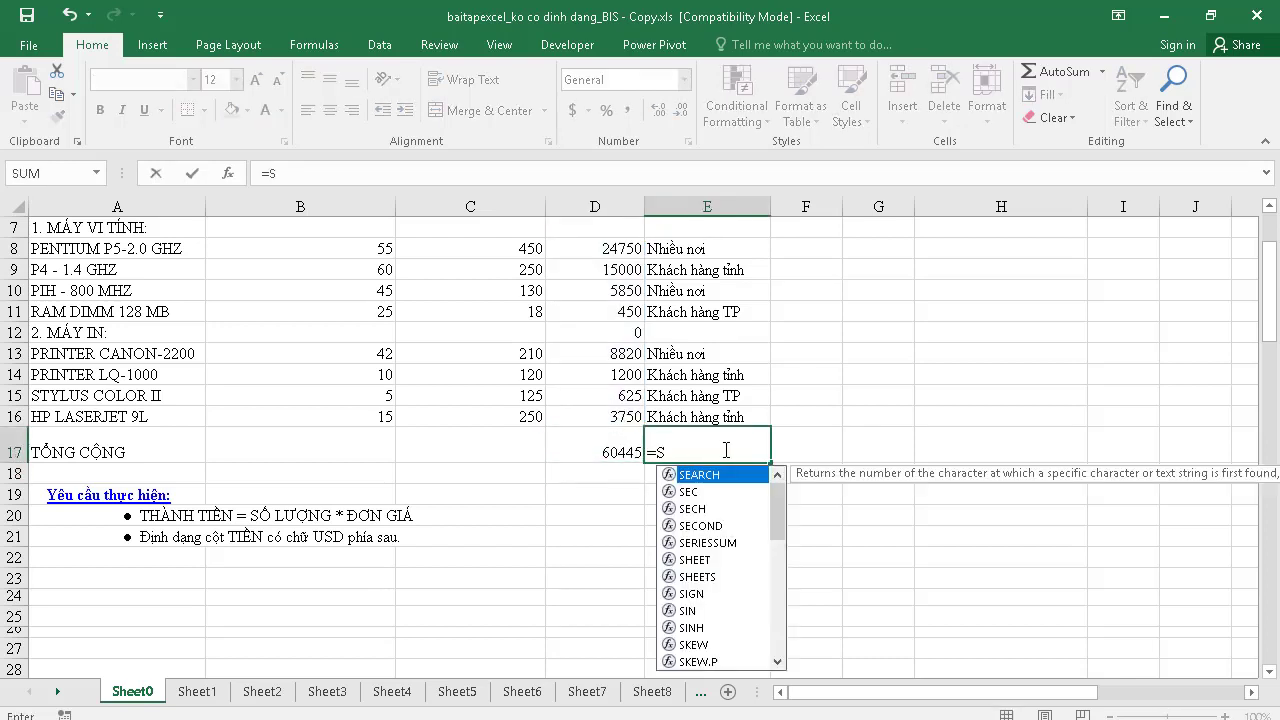
type("U")
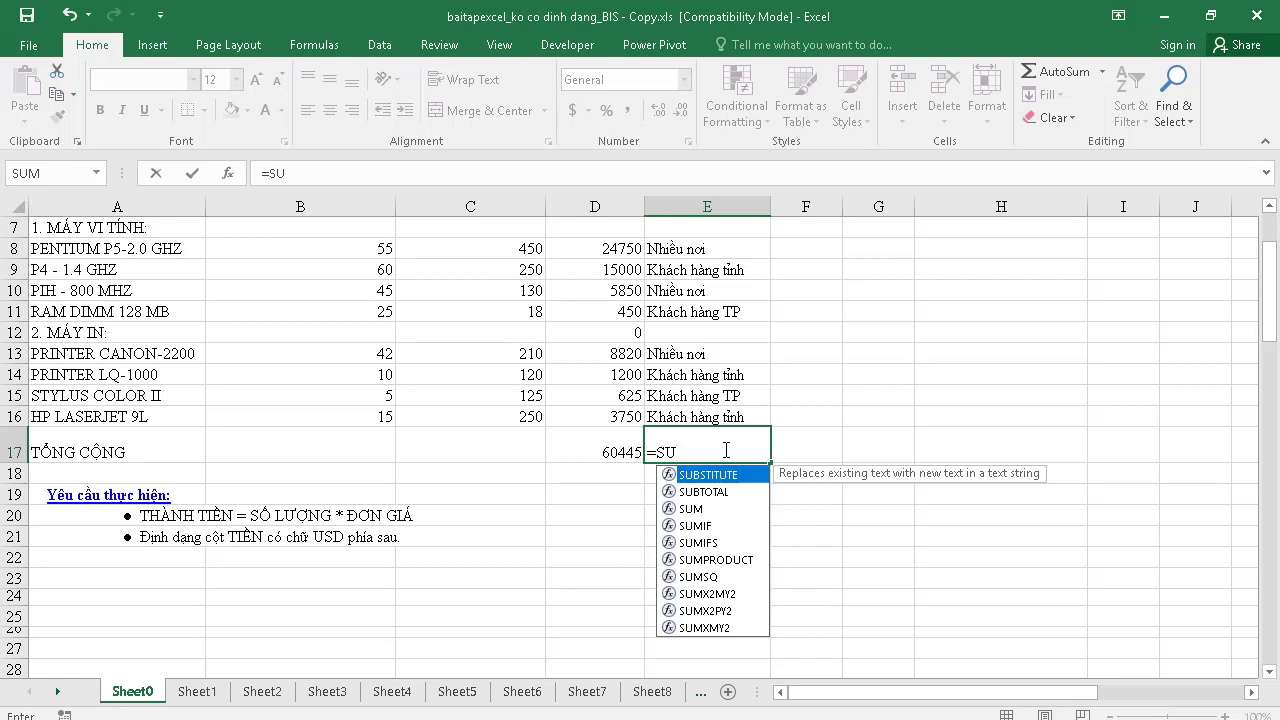
key("Down")
key("Down")
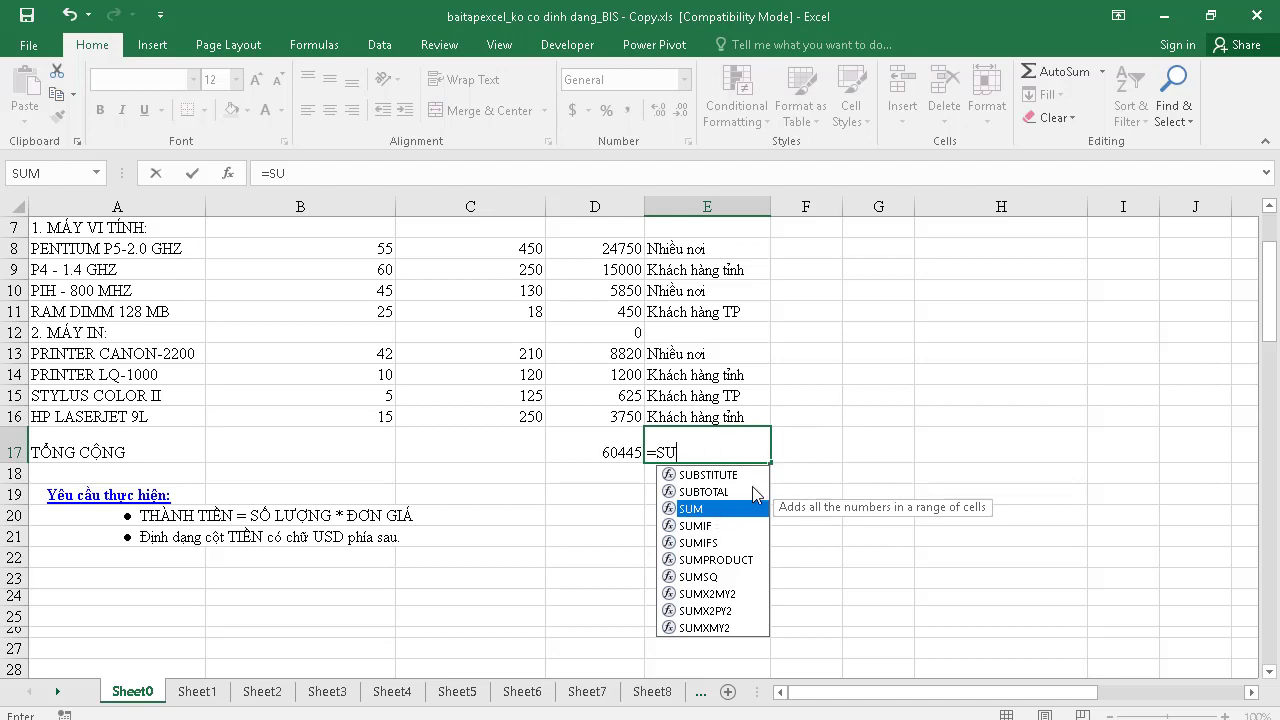
key("Tab")
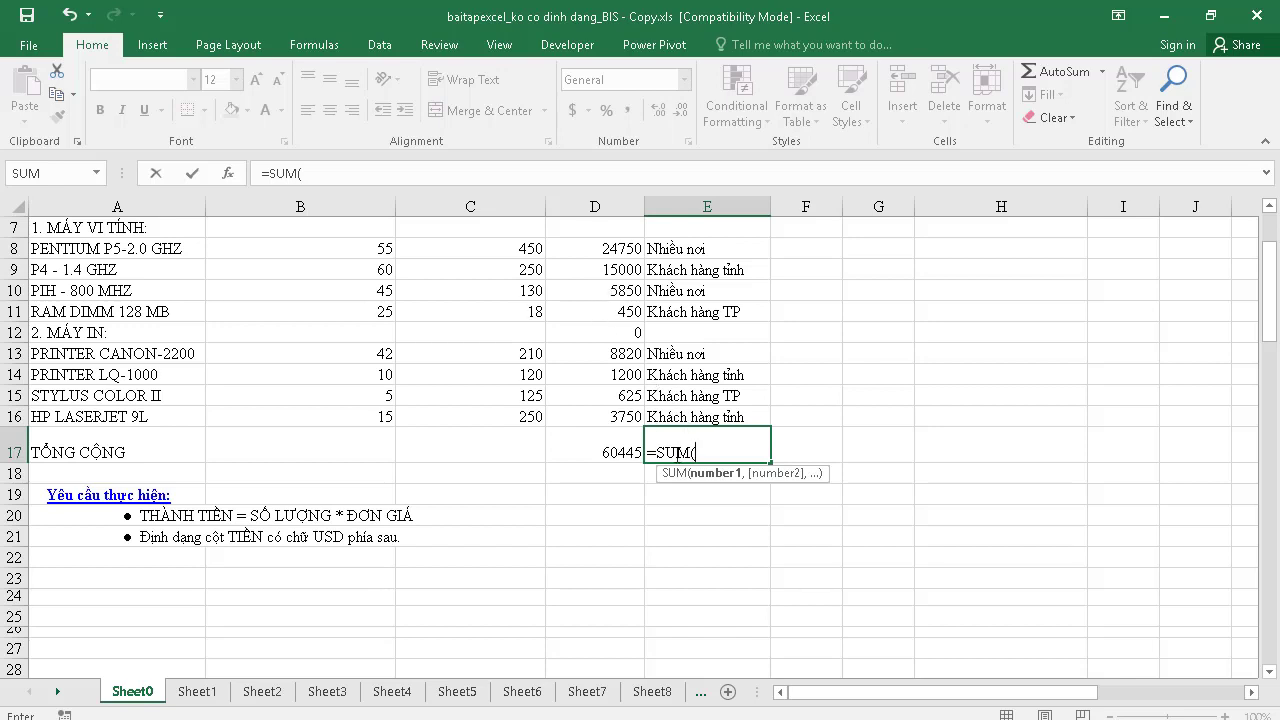
left_click_drag(600, 292, 600, 312)
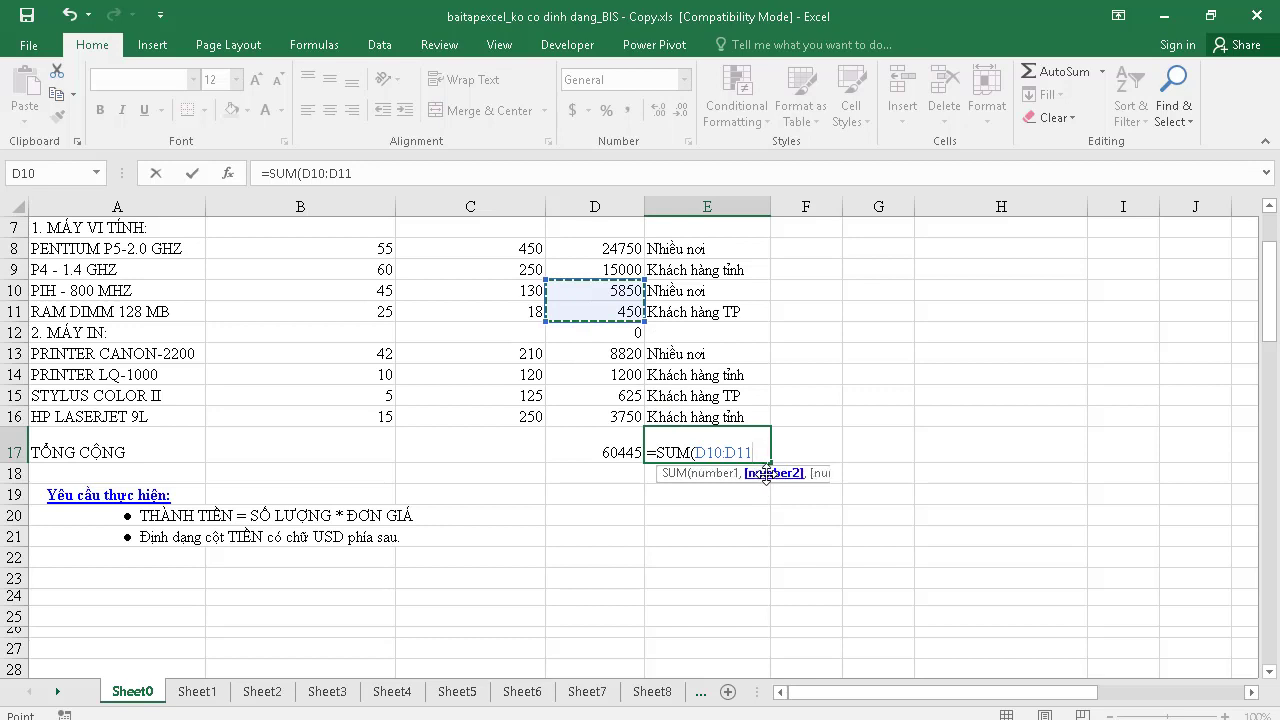
type(",")
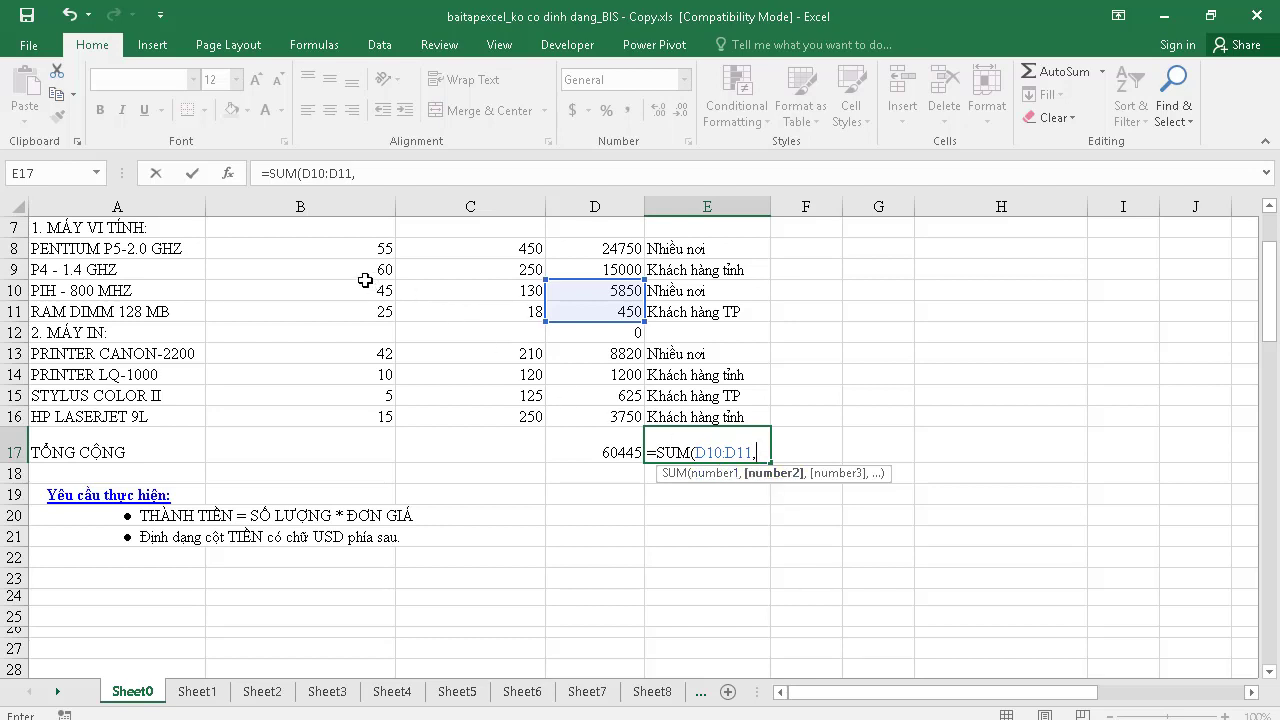
left_click_drag(355, 268, 353, 288)
type(",")
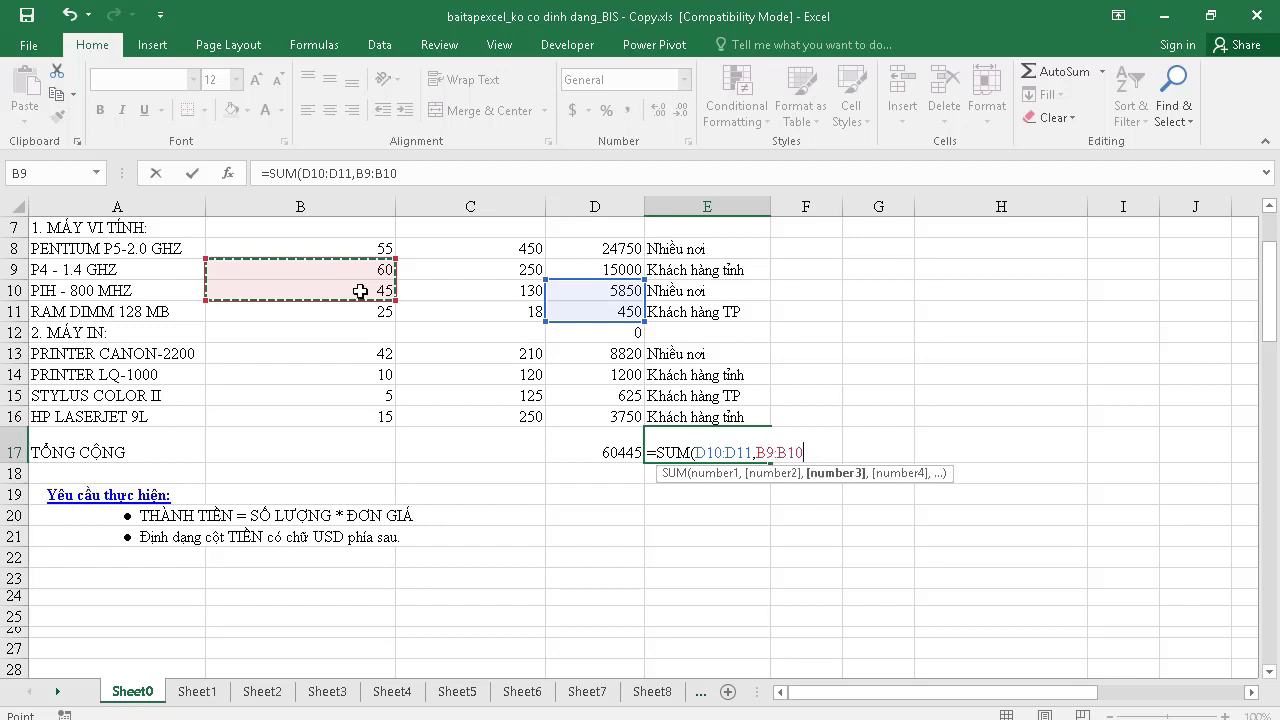
Add C14:C15, D14:D16, B16, B13, C8 and C10 to the E17 sum
left_click_drag(430, 372, 456, 393)
type(",")
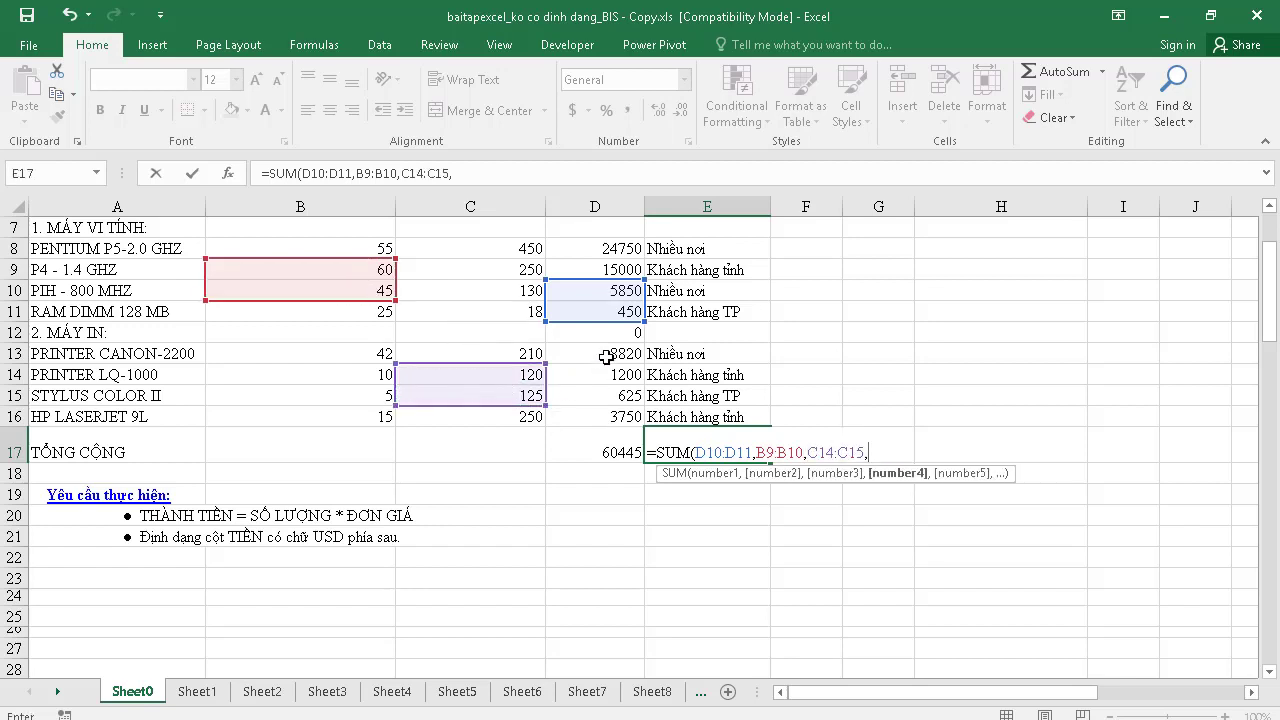
type(",")
left_click_drag(604, 374, 602, 413)
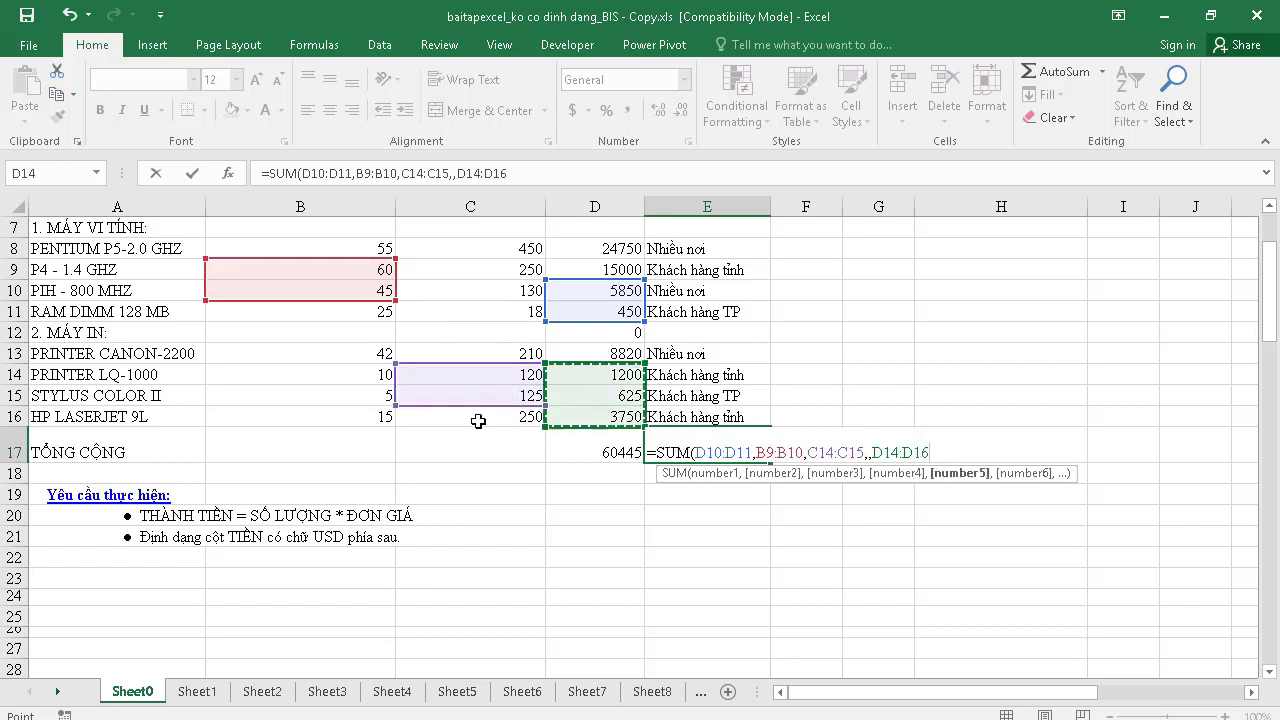
type(",")
left_click(360, 416)
type(",")
left_click(314, 348)
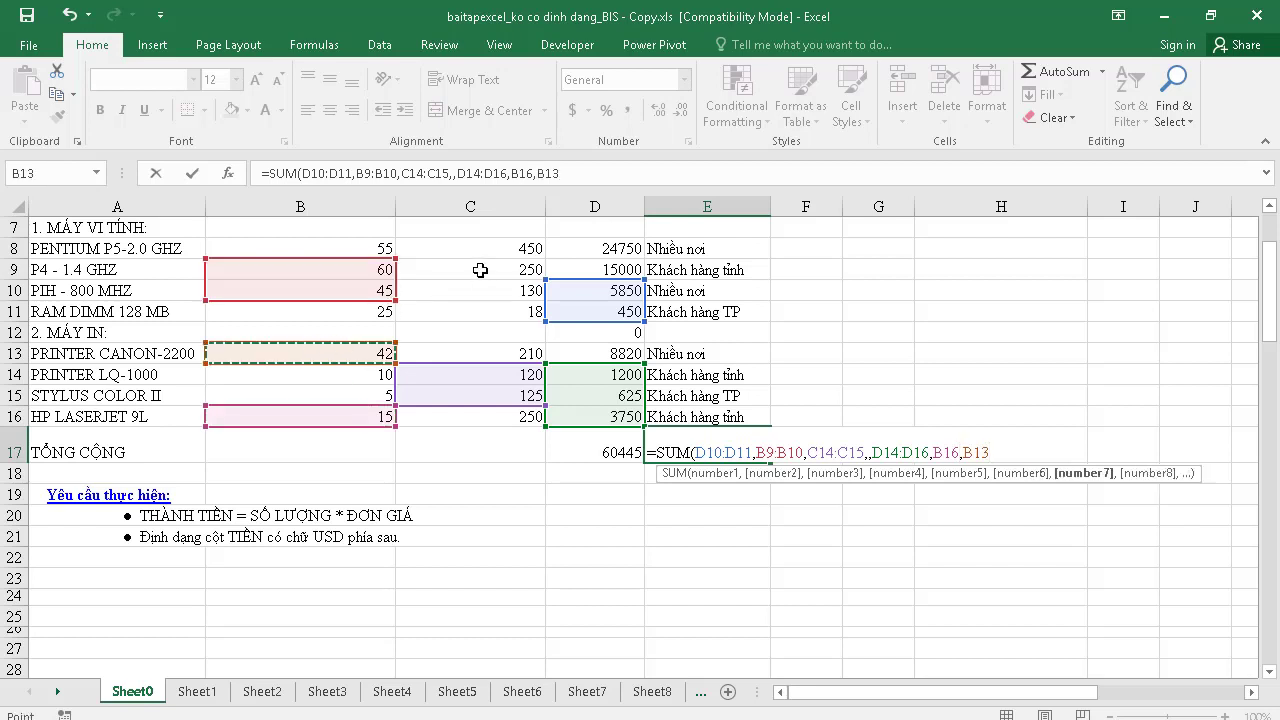
type(",")
left_click(486, 250)
type(",")
left_click(489, 298)
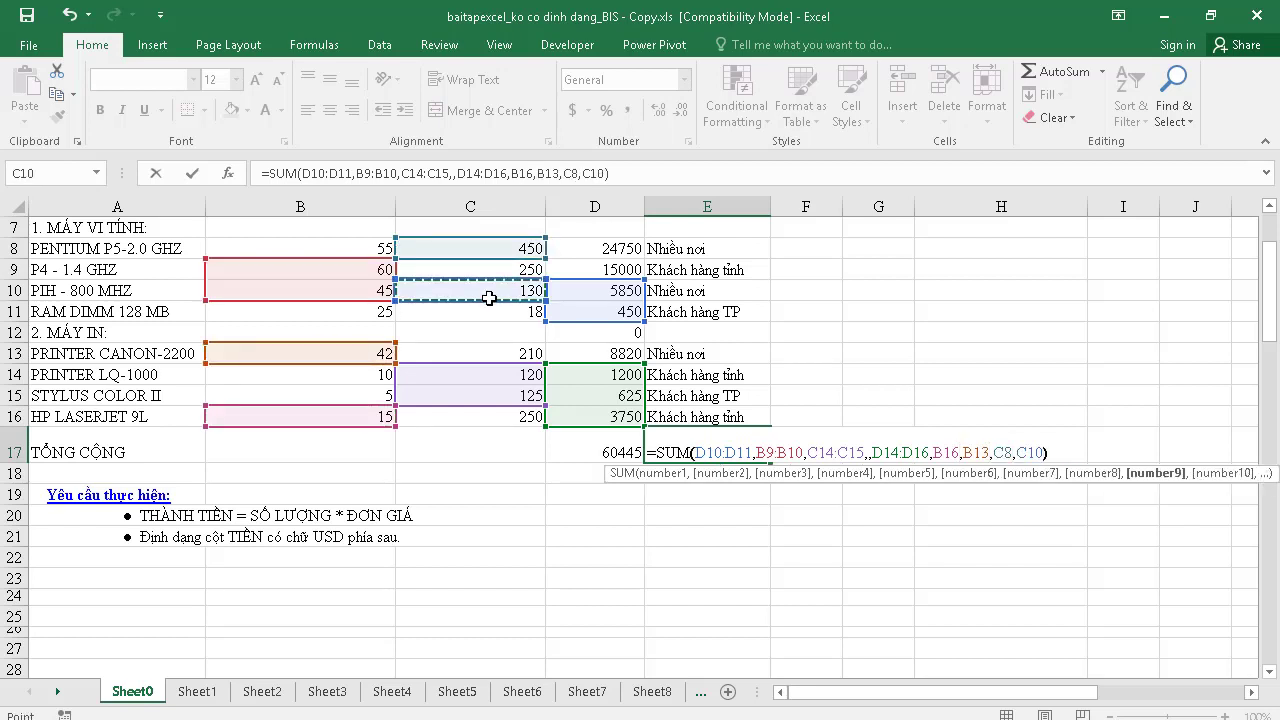
Close and commit the E17 SUM formula, giving 12862
type(")")
key("Return")
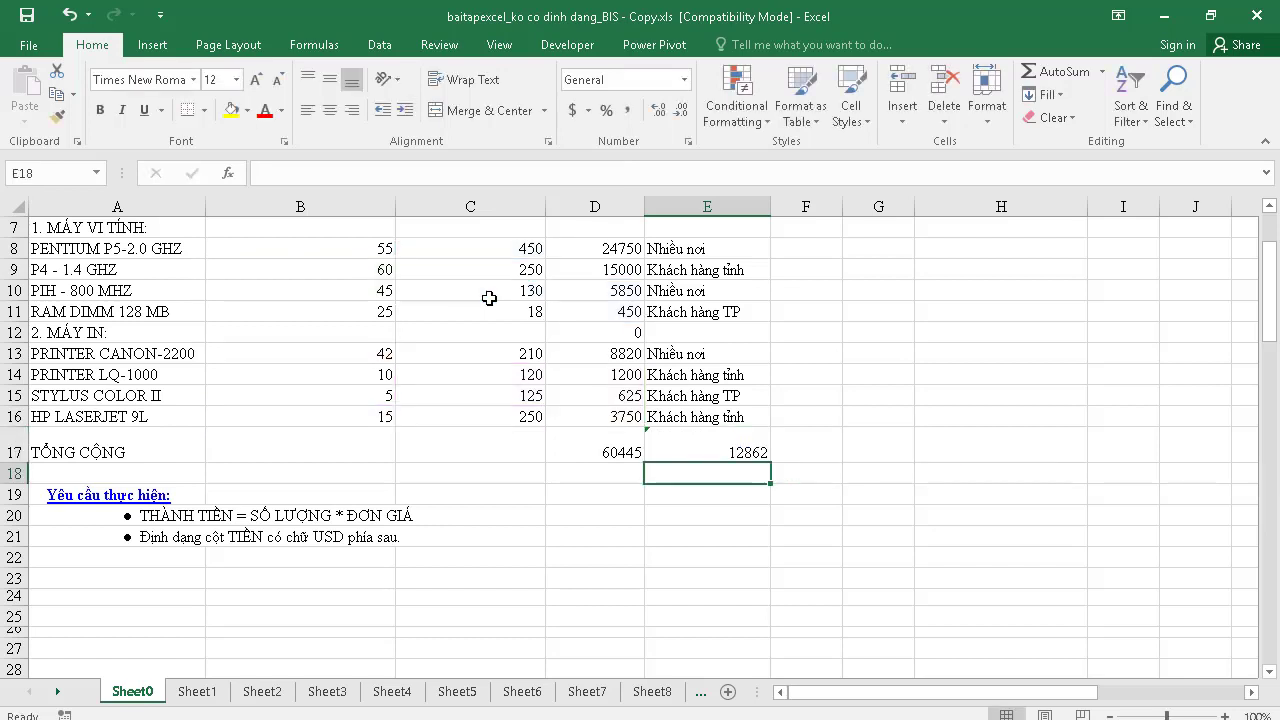
left_click(704, 452)
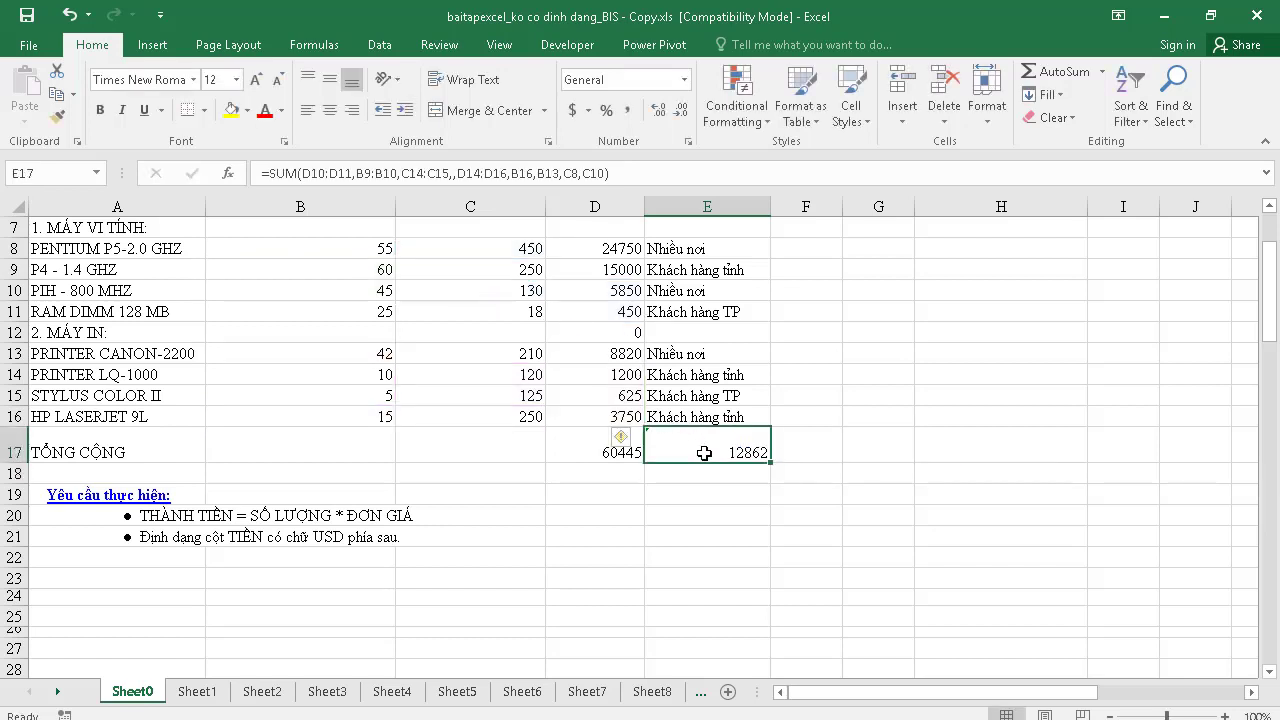
double_click(704, 452)
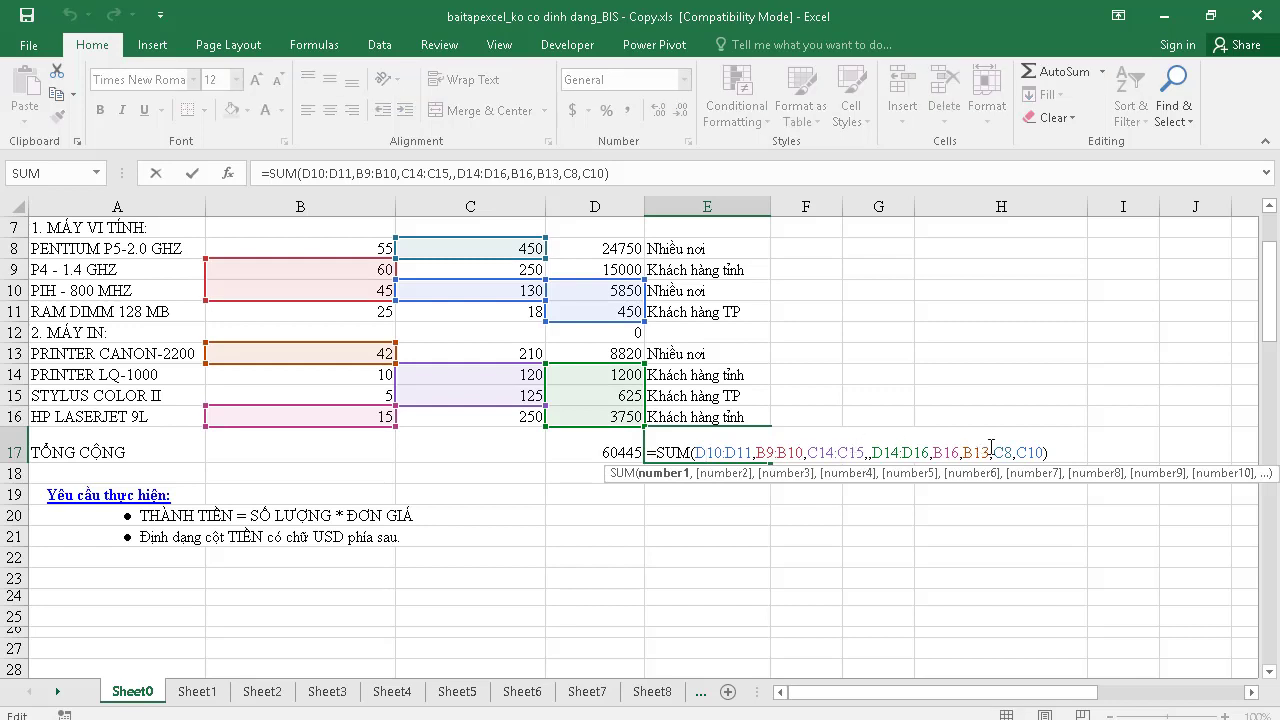
Append the ranges E9:E11 and A8:A11 to the E17 SUM formula
left_click(1045, 452)
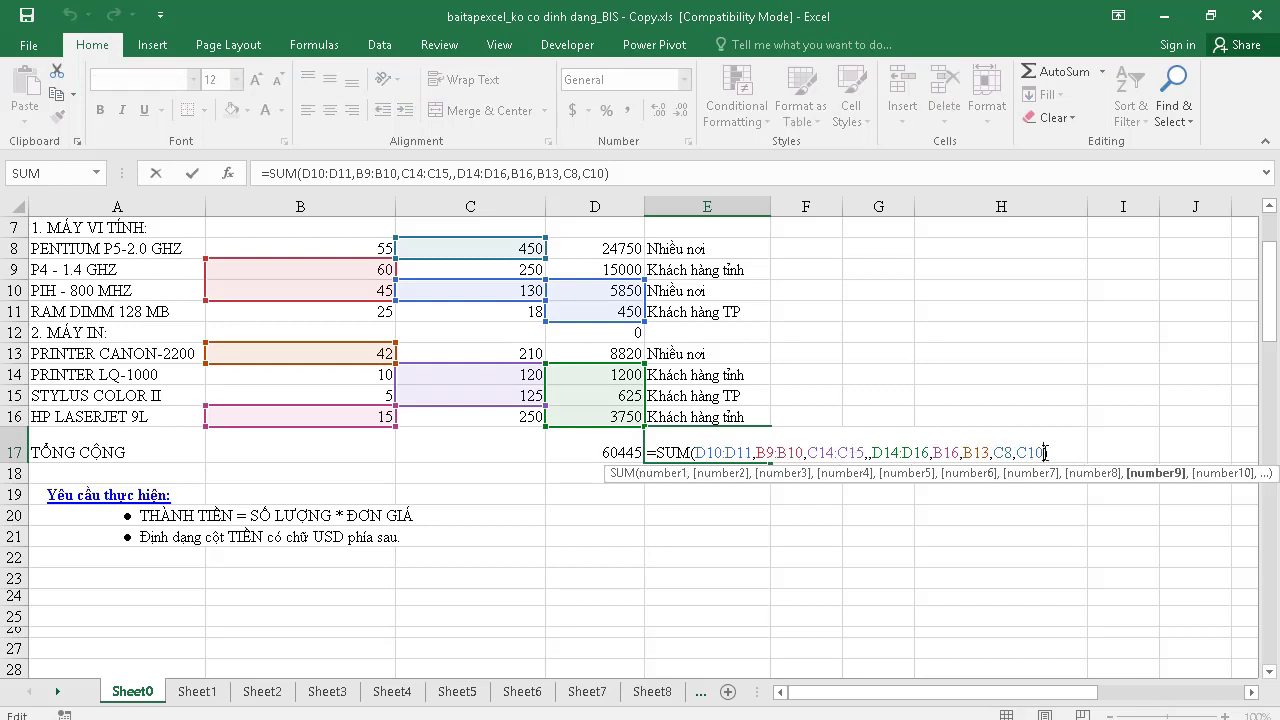
type(",")
left_click_drag(686, 270, 688, 312)
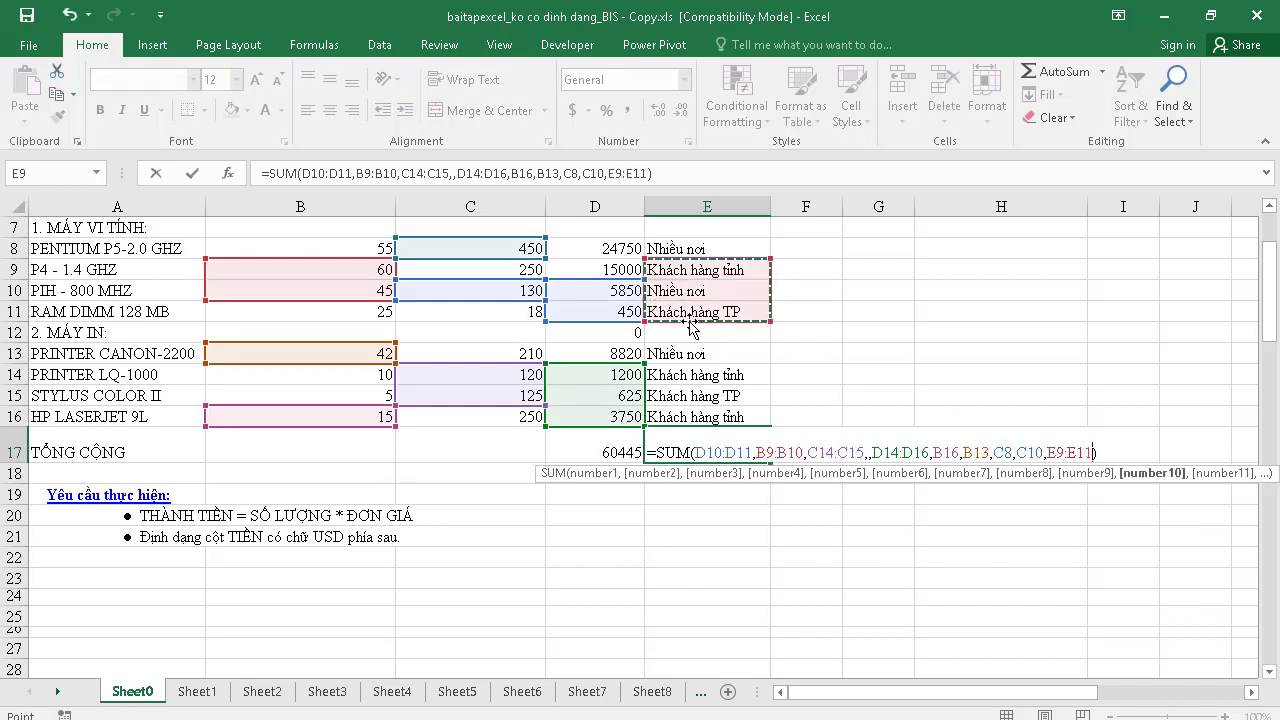
type(",")
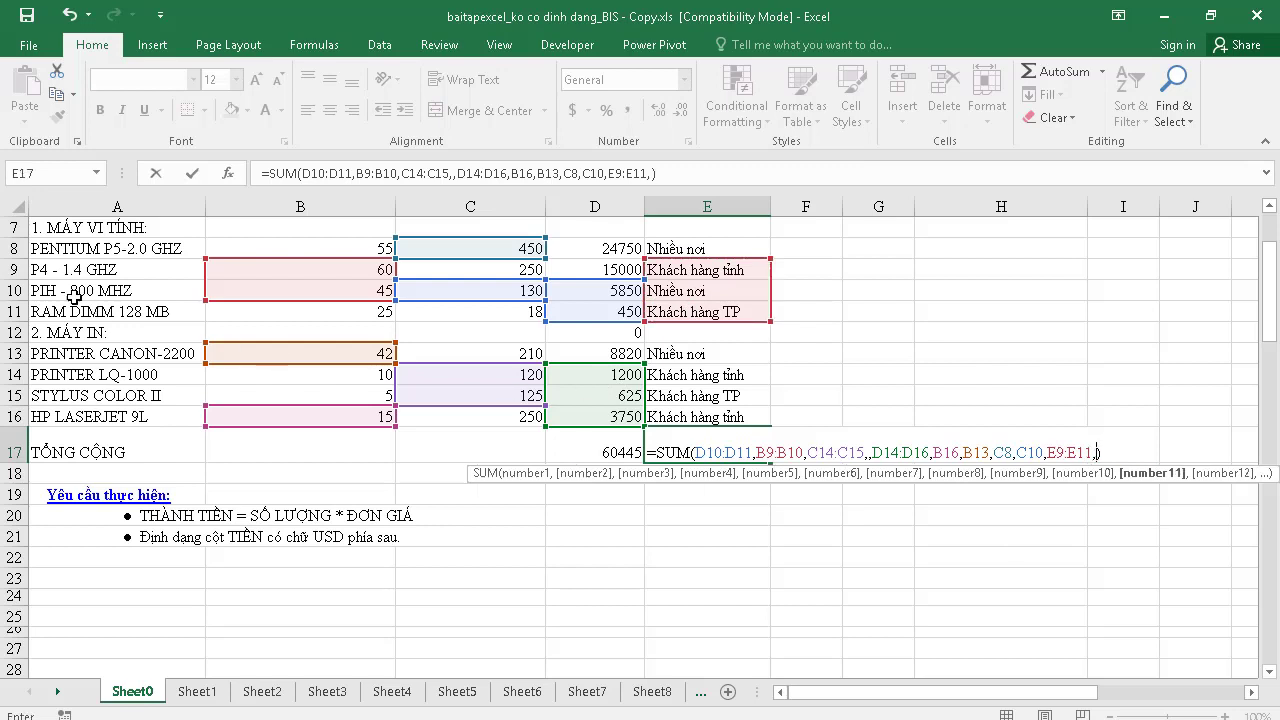
left_click_drag(70, 249, 76, 313)
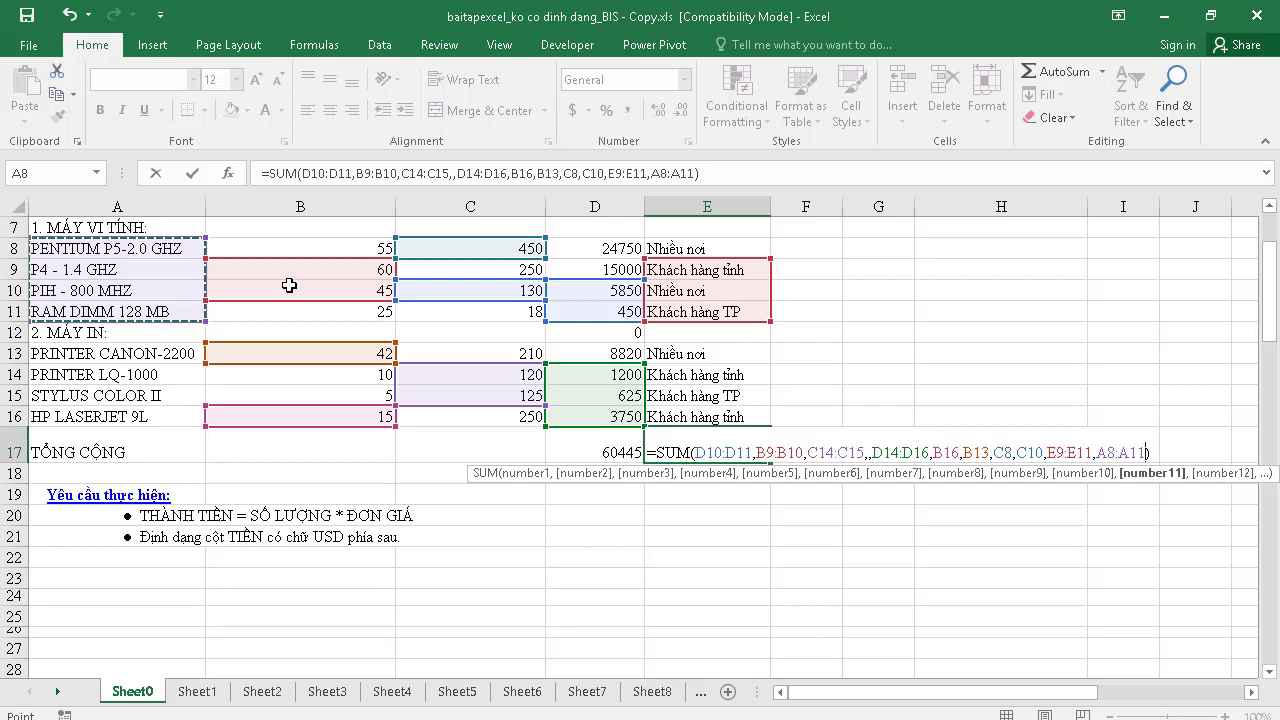
key("Return")
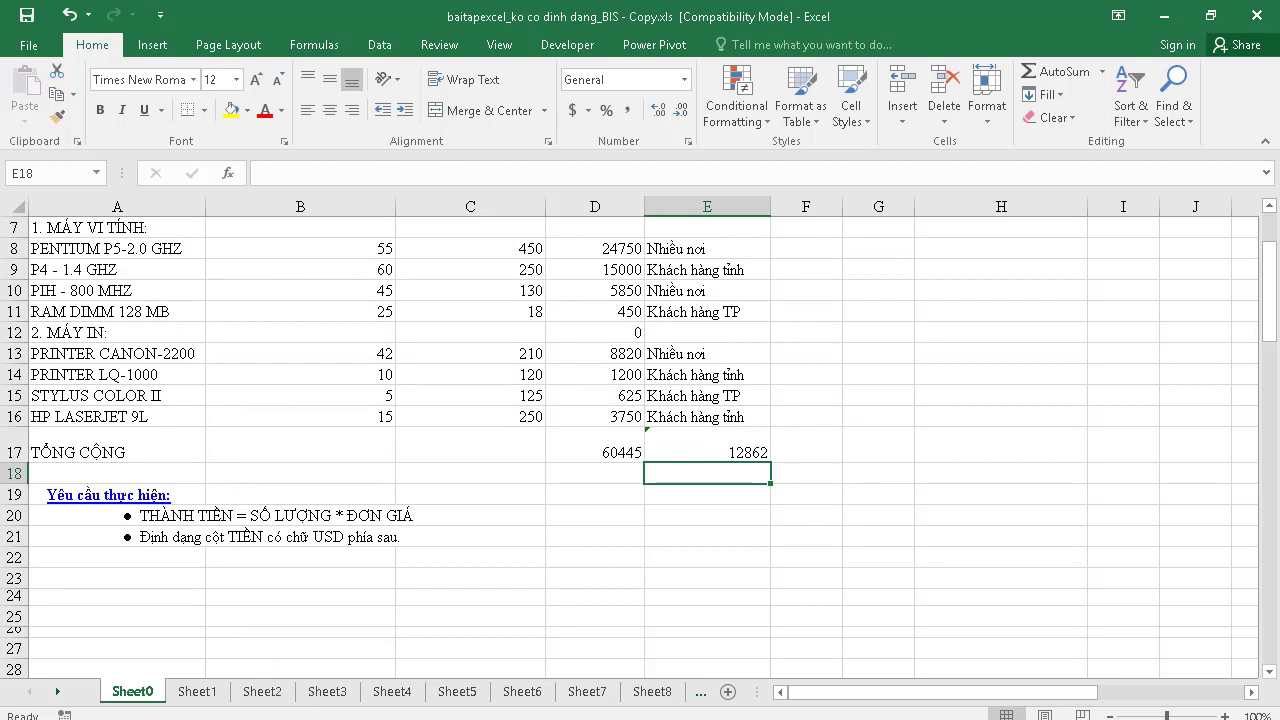
key("alt+Tab")
Scroll Word up to the function list and point out the MAX and SUM entries
scroll(761, 656, "up", 5)
scroll(761, 656, "up", 4)
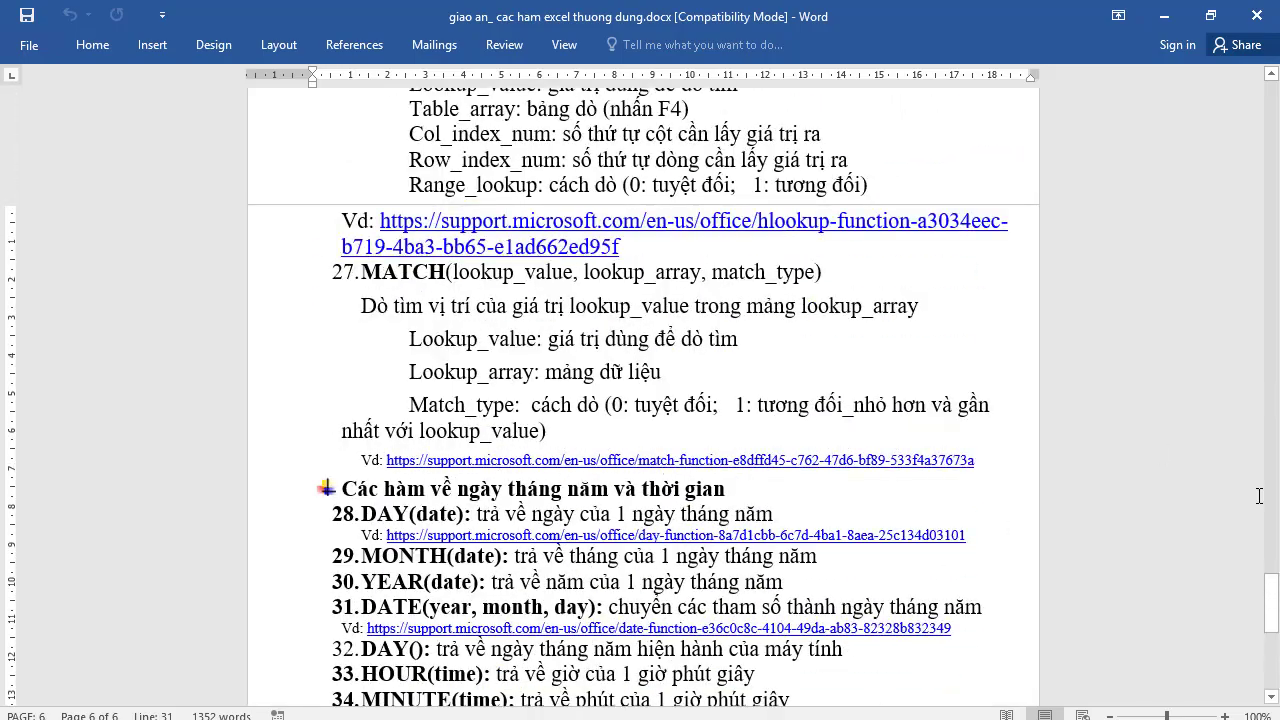
mouse_move(1272, 625)
left_mouse_down()
mouse_move(1273, 325)
mouse_move(1272, 368)
left_mouse_up()
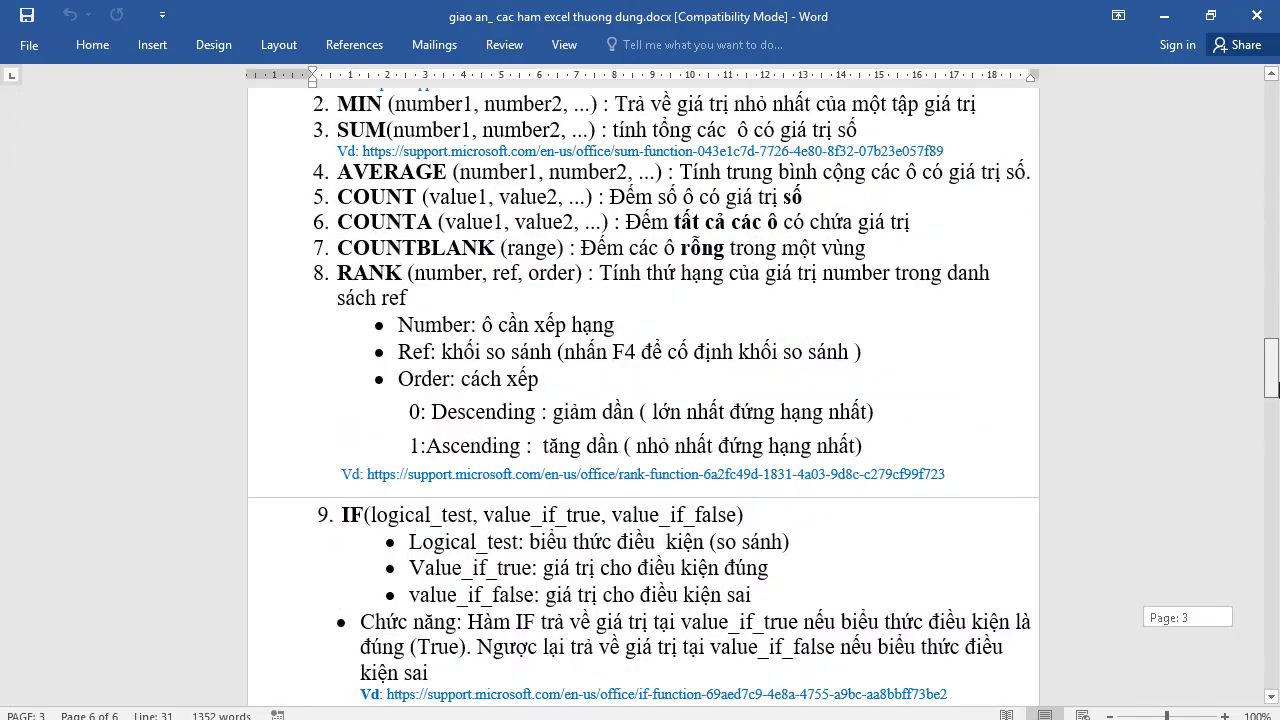
scroll(600, 280, "up", 1)
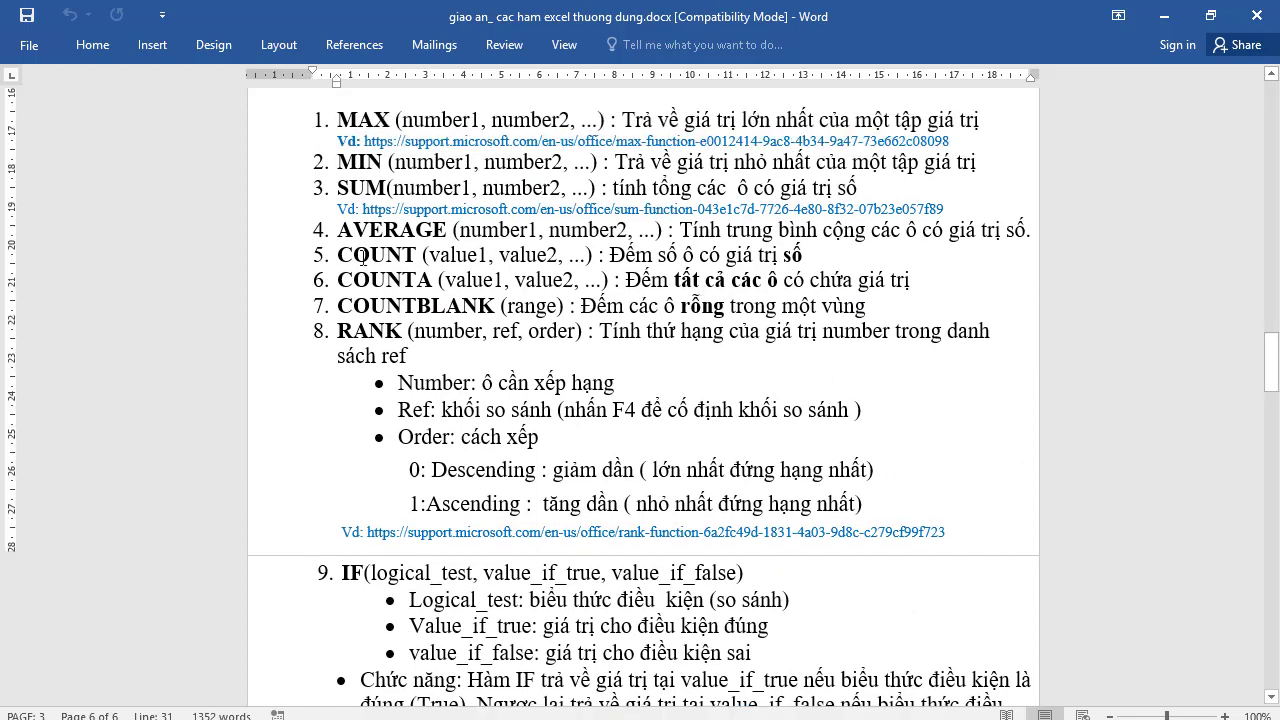
left_click(366, 128)
left_click(703, 120)
left_click(655, 187)
Highlight the AVERAGE, COUNT, COUNTA and COUNTBLANK descriptions, then select MAX through COUNT
left_click_drag(680, 230, 906, 230)
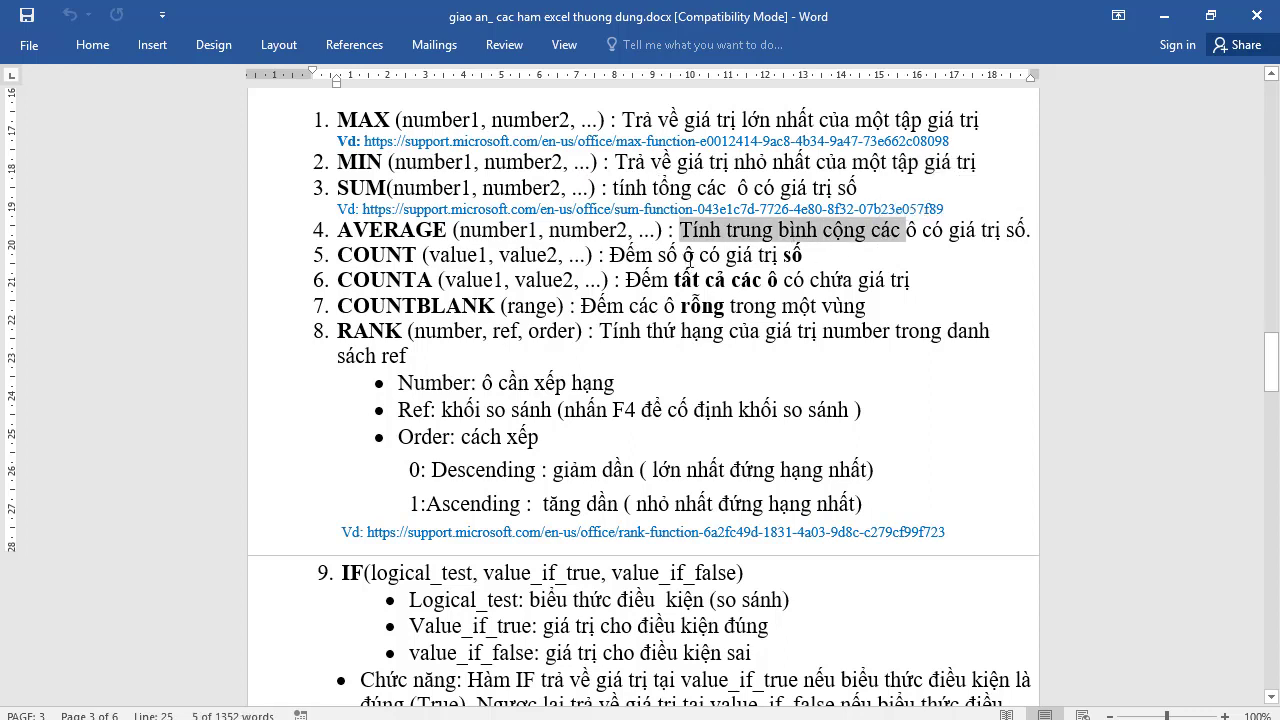
left_click_drag(683, 255, 805, 256)
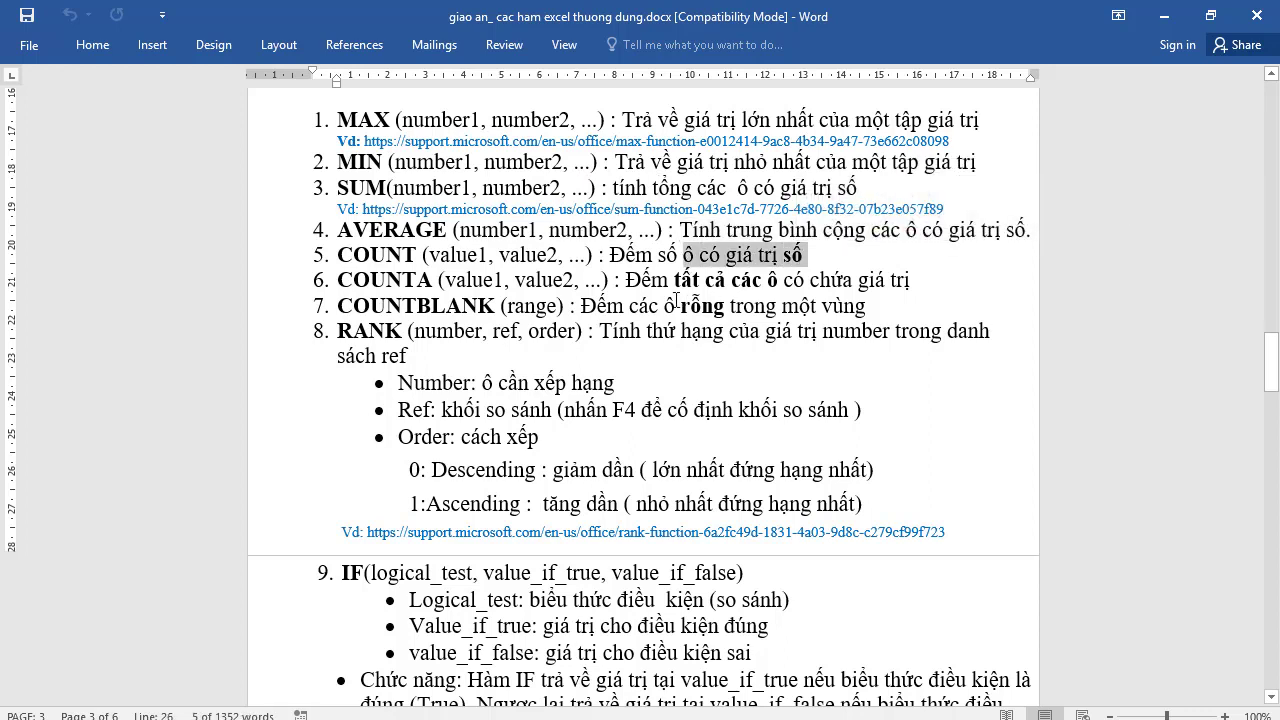
left_click_drag(673, 280, 778, 280)
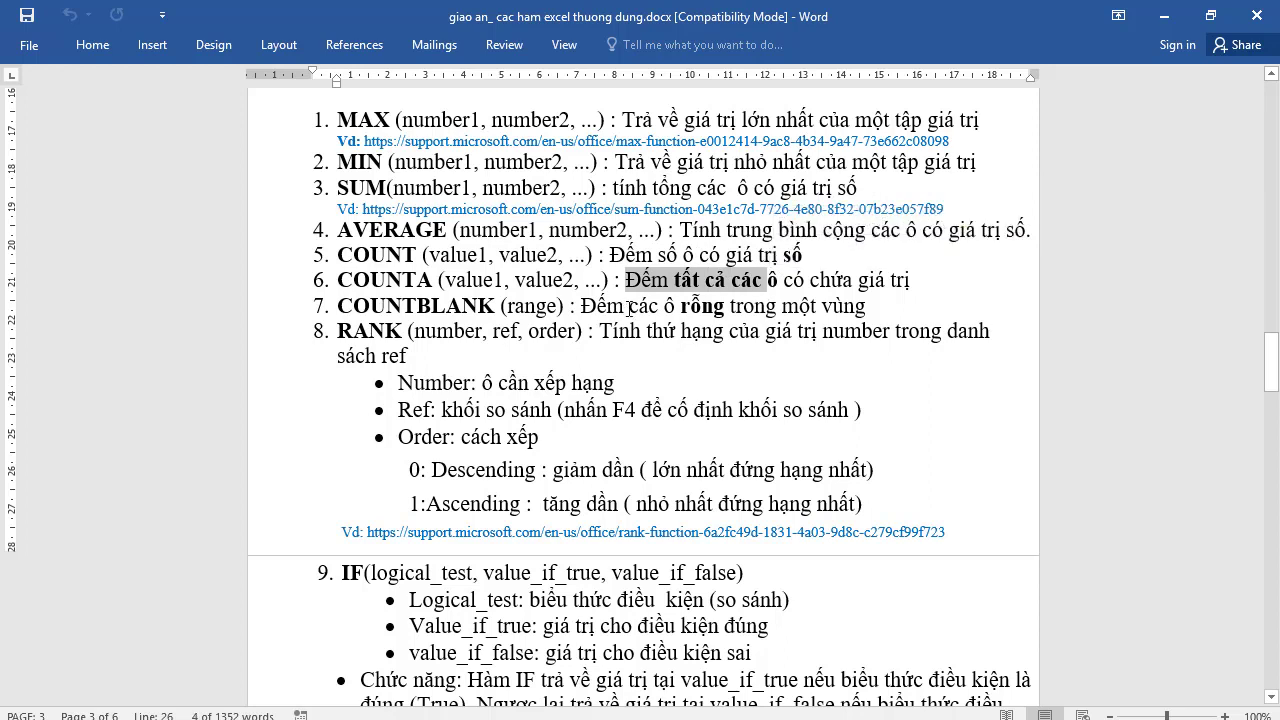
left_click_drag(580, 306, 728, 306)
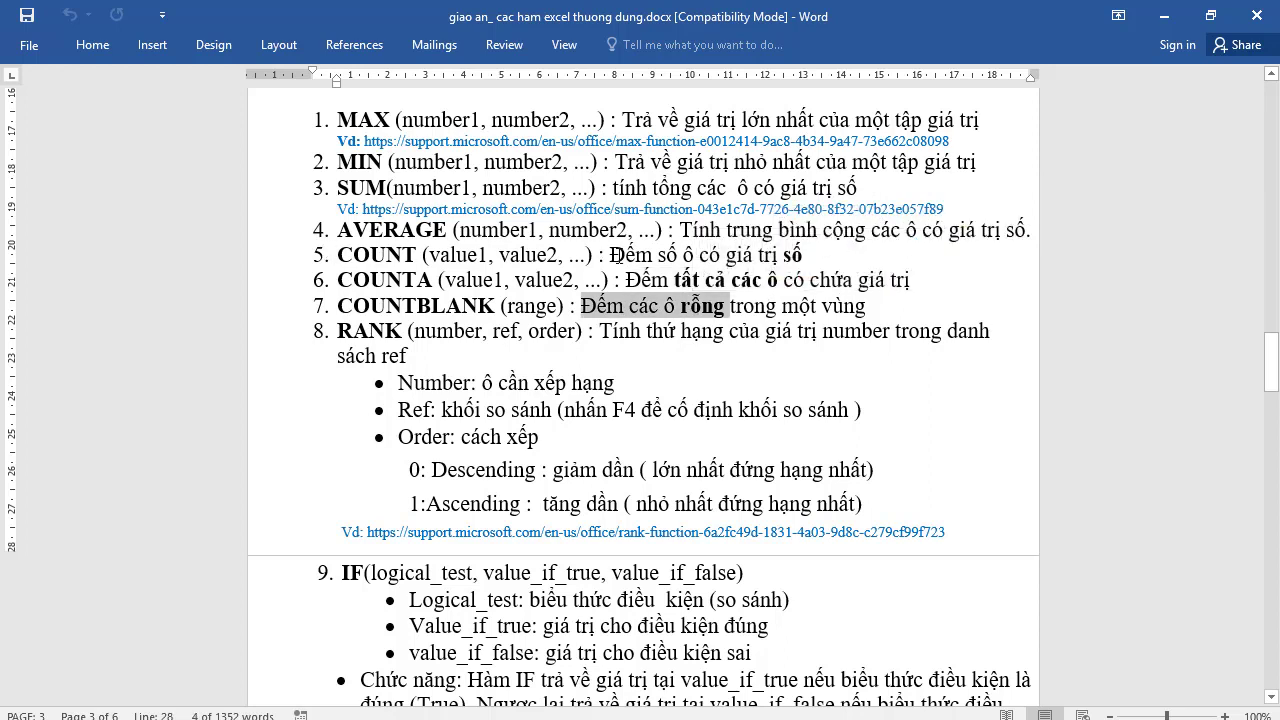
left_click_drag(612, 255, 402, 306)
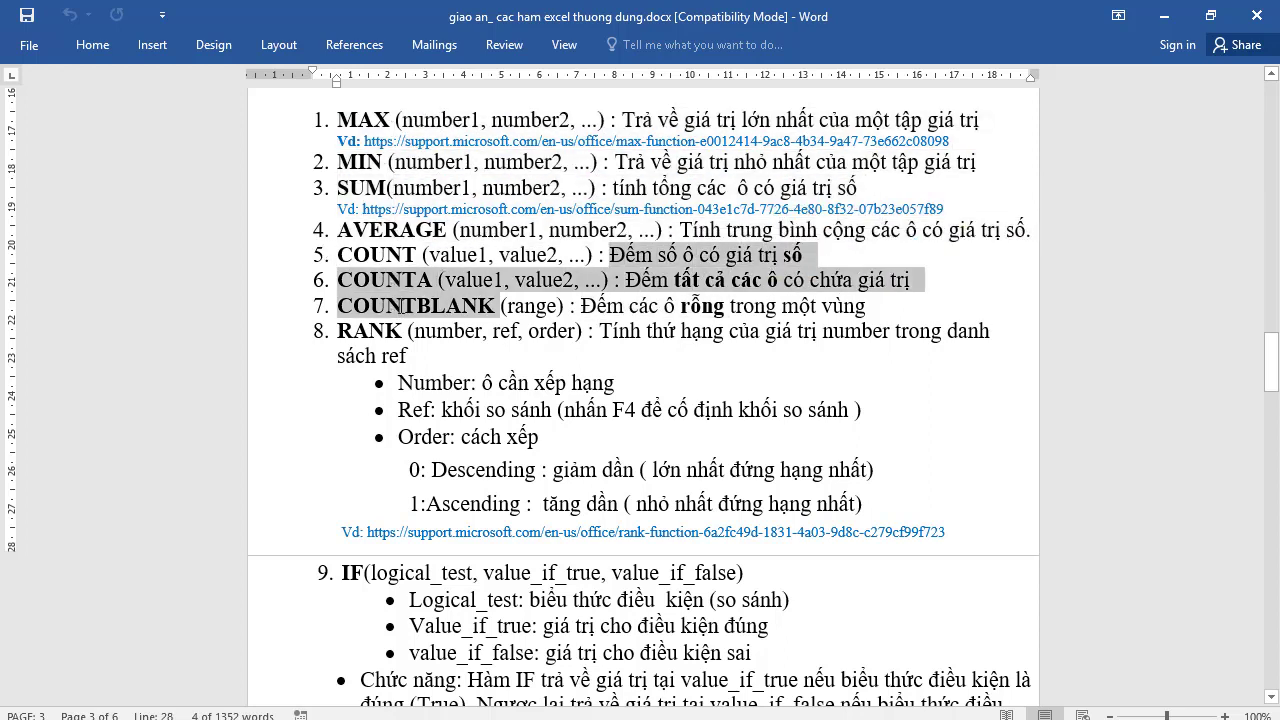
left_click_drag(402, 306, 491, 120)
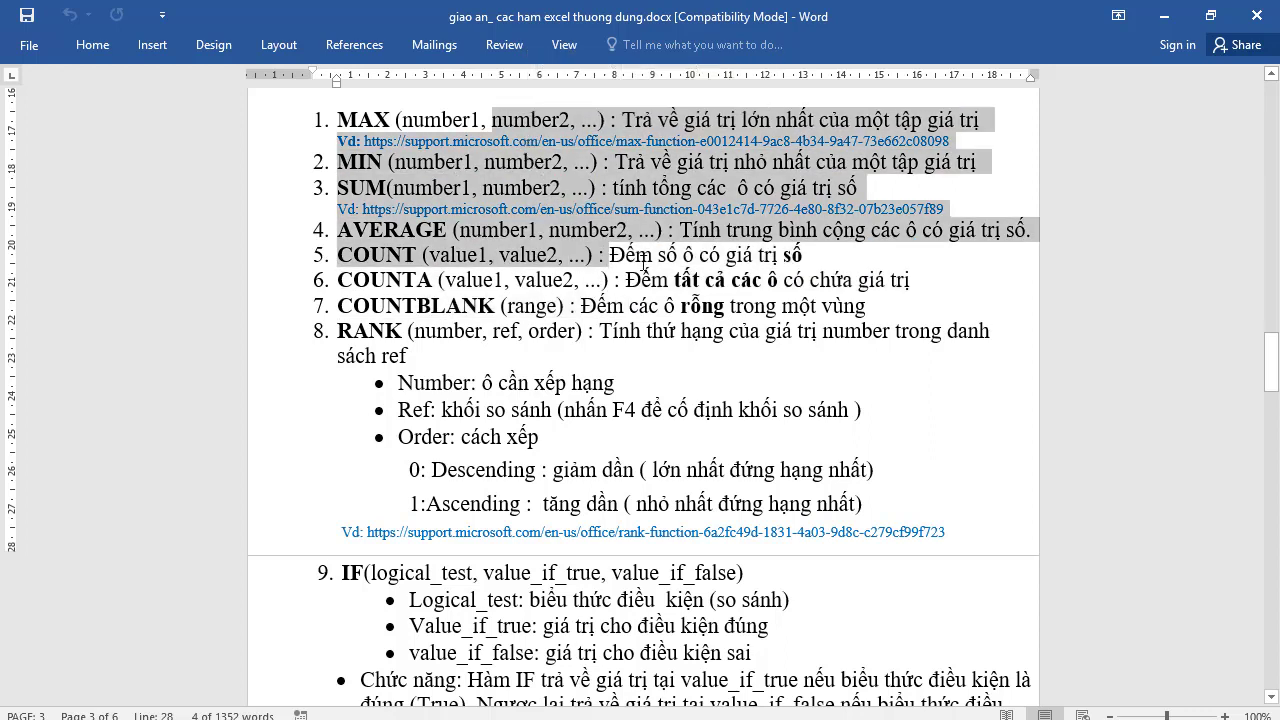
left_click(643, 258)
left_click_drag(842, 255, 533, 133)
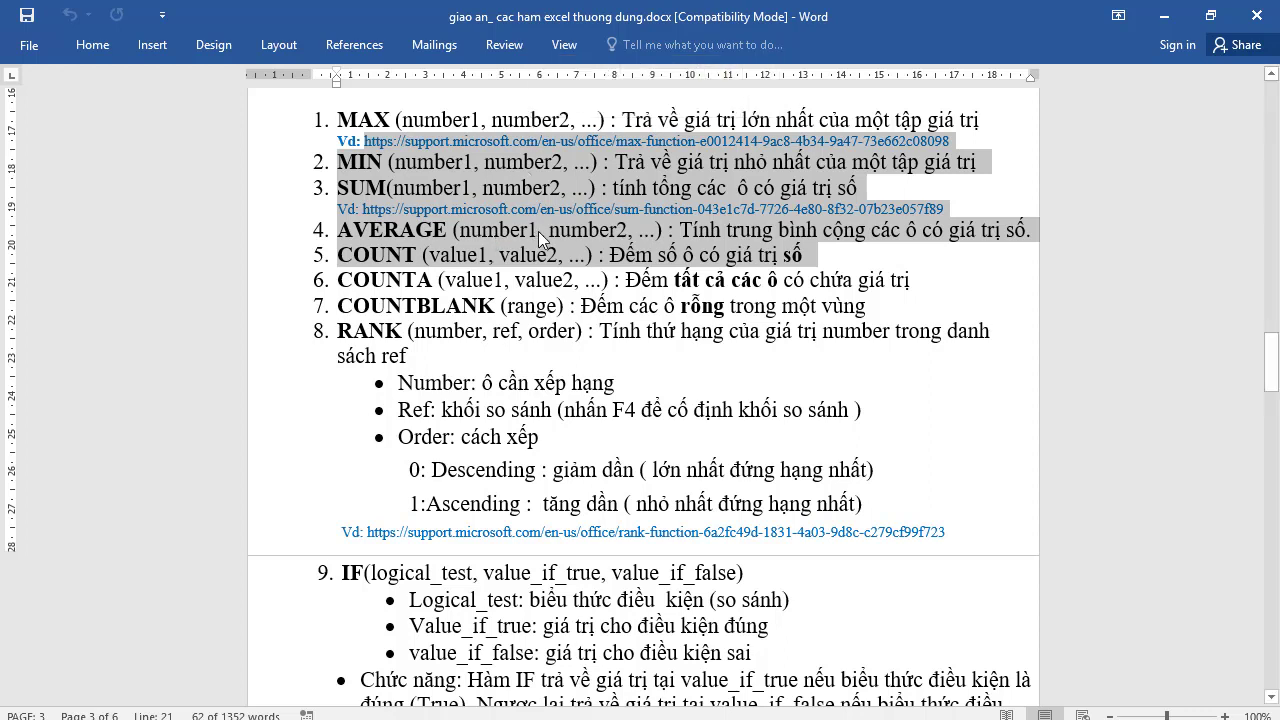
left_click(462, 300)
left_click_drag(421, 279, 495, 280)
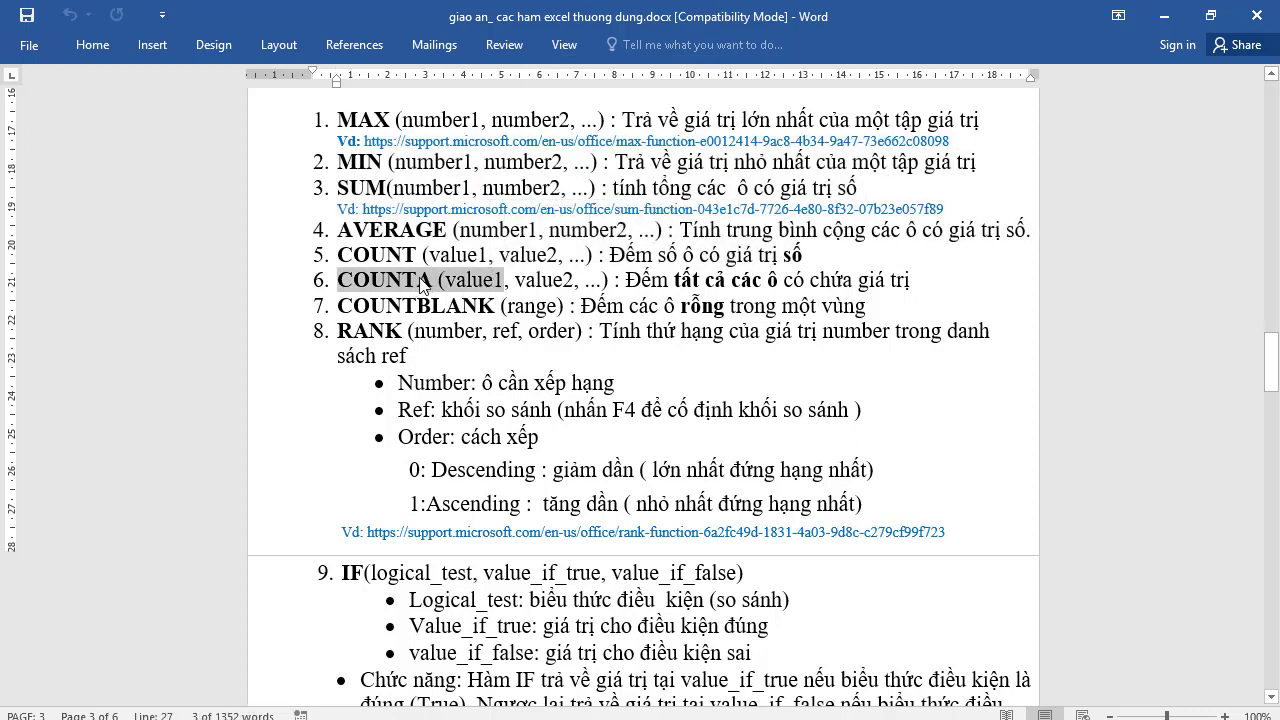
left_click_drag(690, 281, 810, 281)
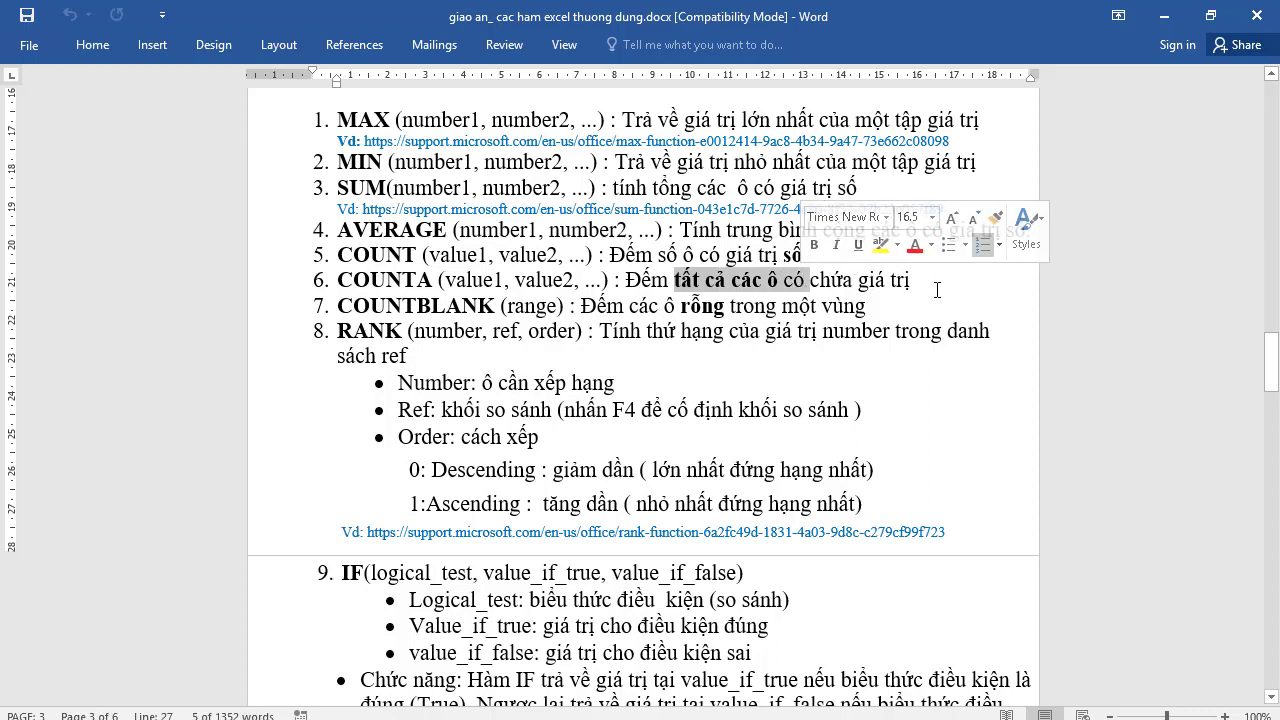
left_click_drag(580, 306, 730, 306)
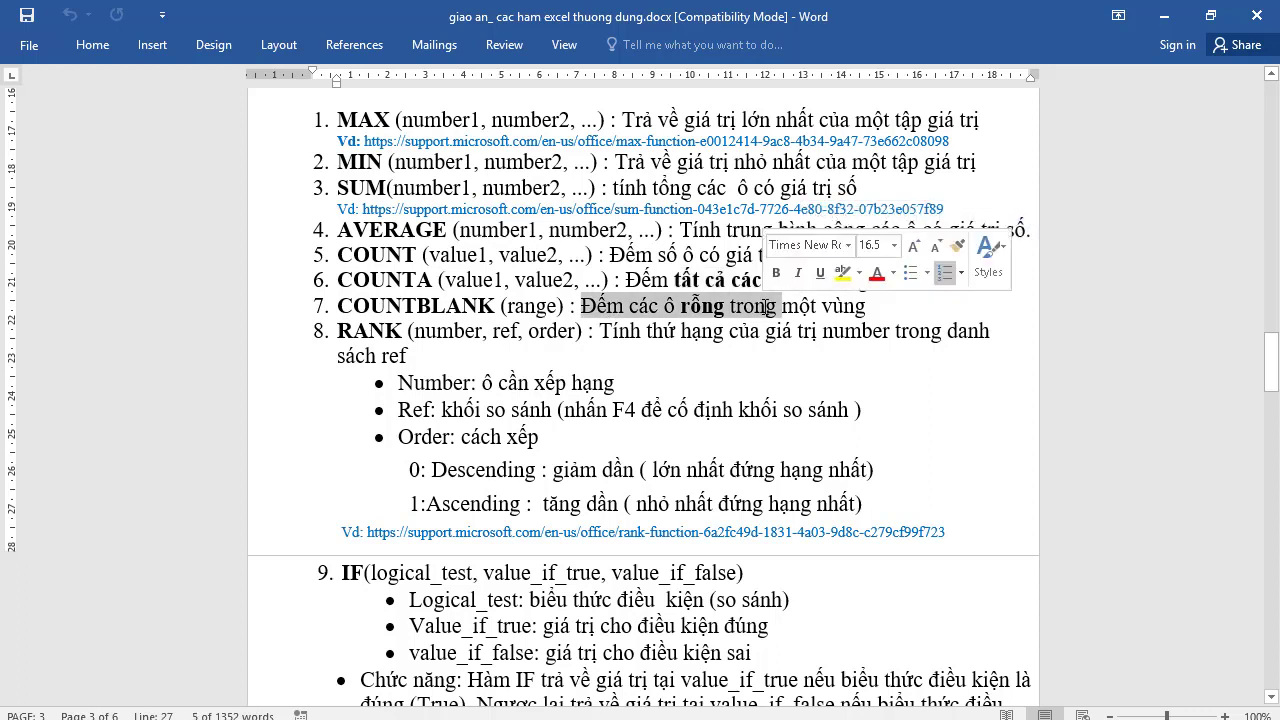
left_click(890, 292)
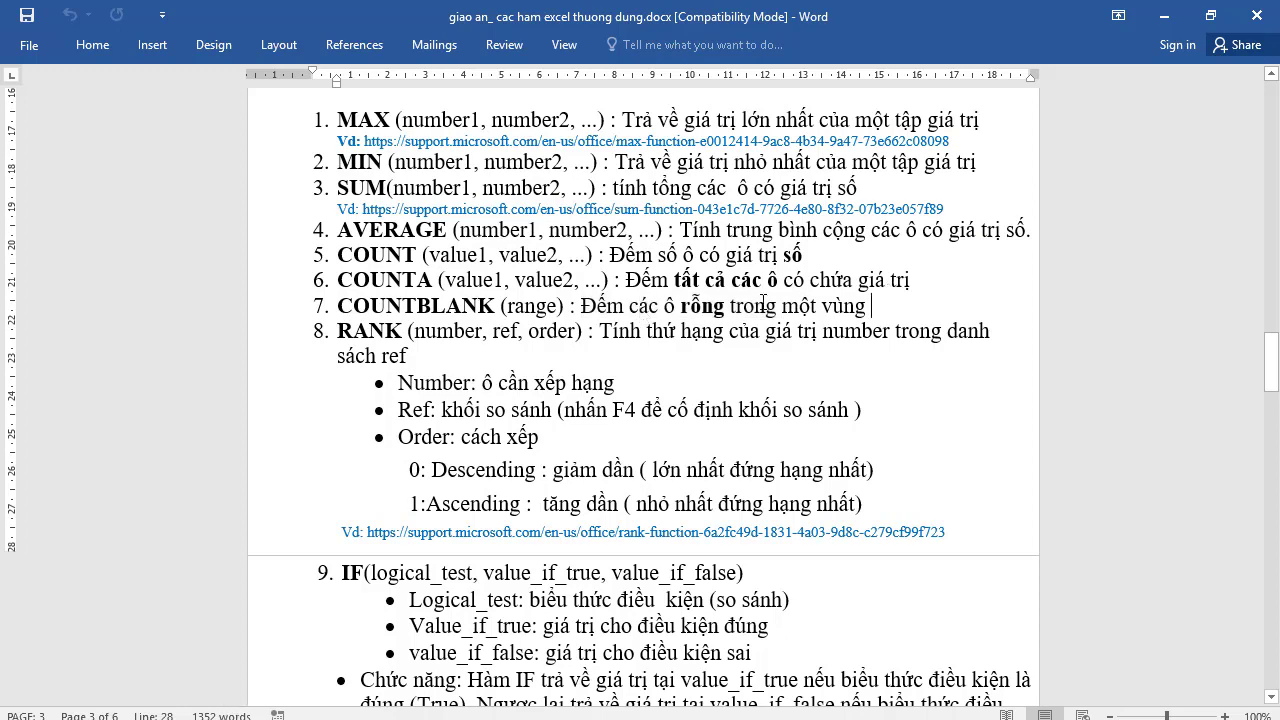
left_click_drag(872, 306, 318, 96)
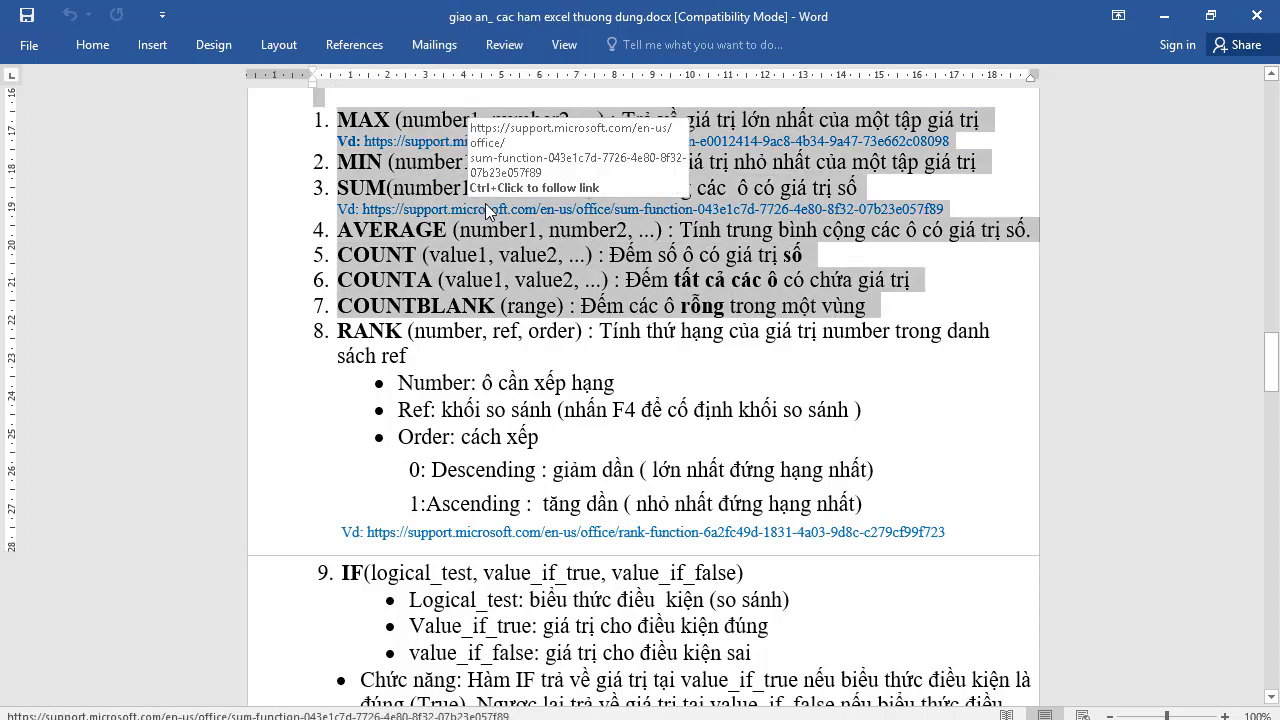
left_click(489, 302)
left_click_drag(510, 305, 558, 305)
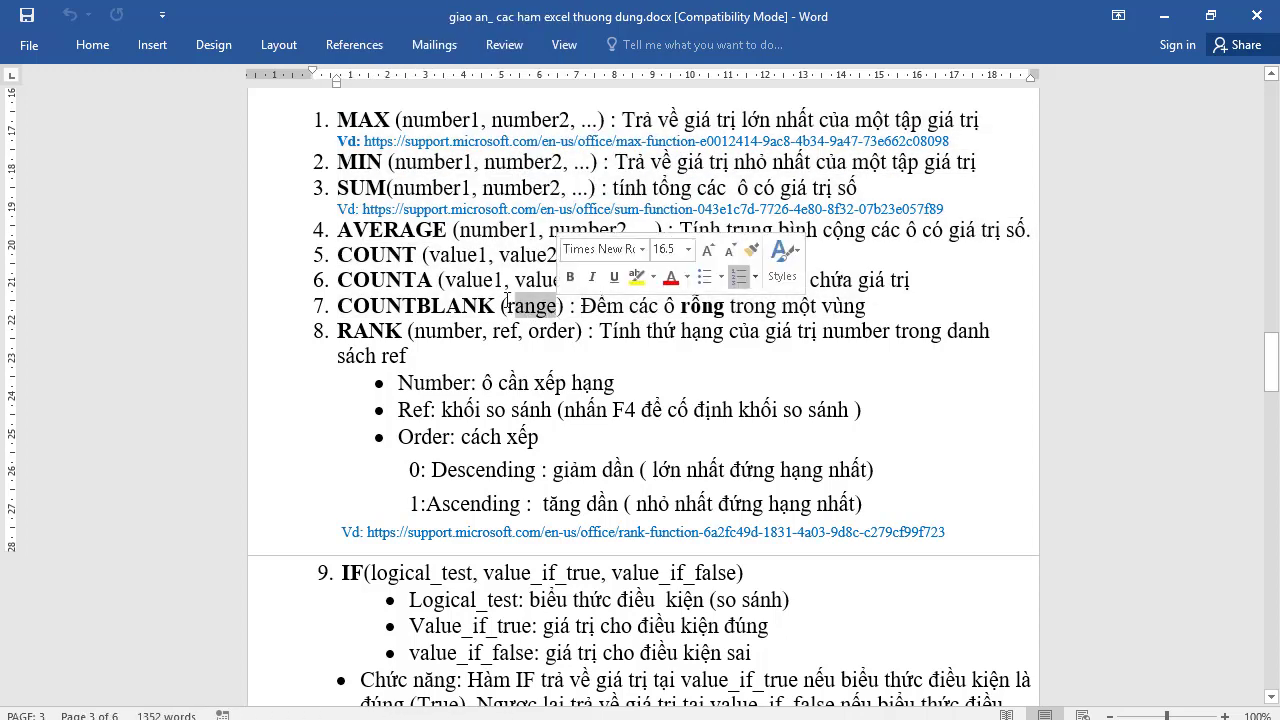
left_click(538, 257)
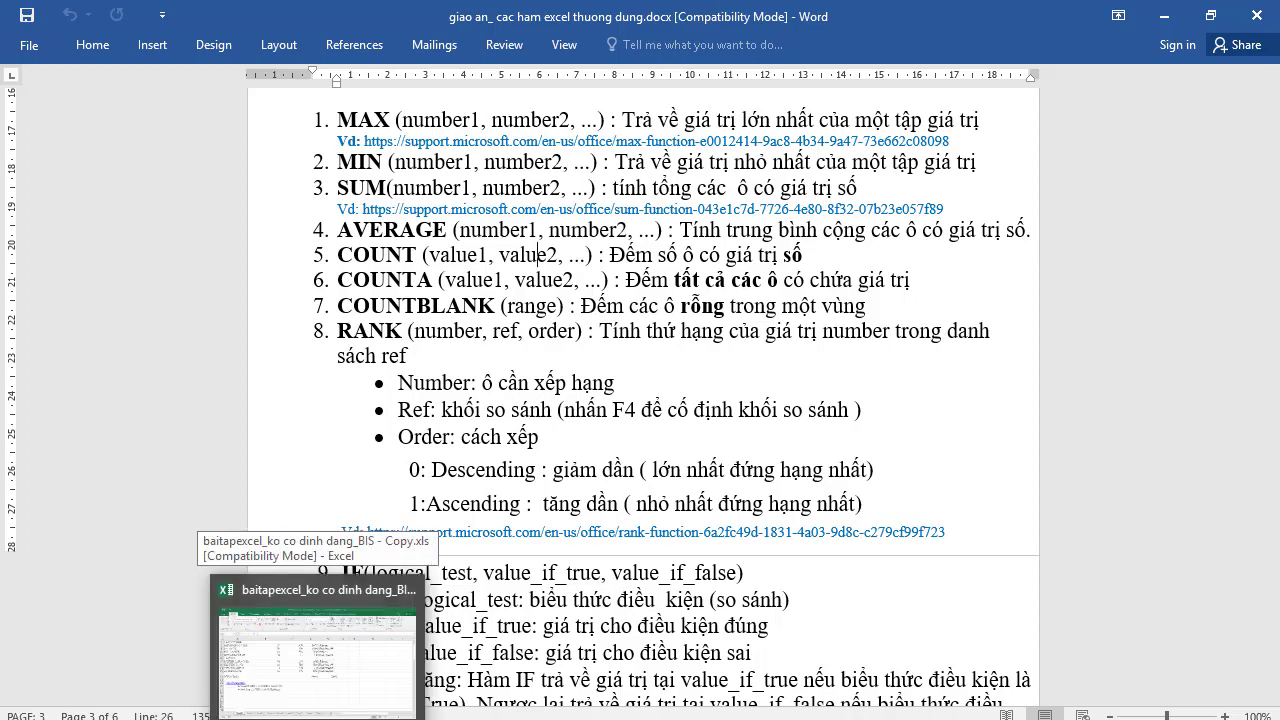
left_click(315, 650)
On Sheet1, enter =C8/26*D8*E6 in E8 for the TIỀN VN amount
left_click(403, 490)
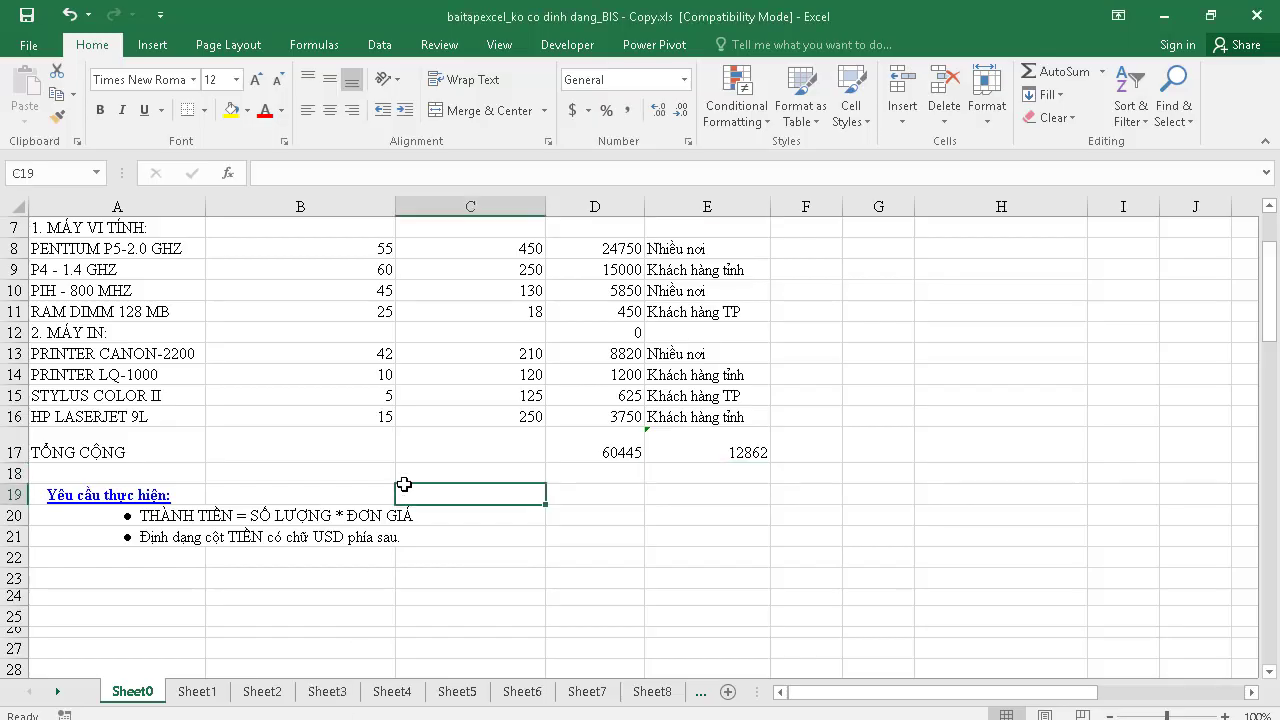
left_click(197, 691)
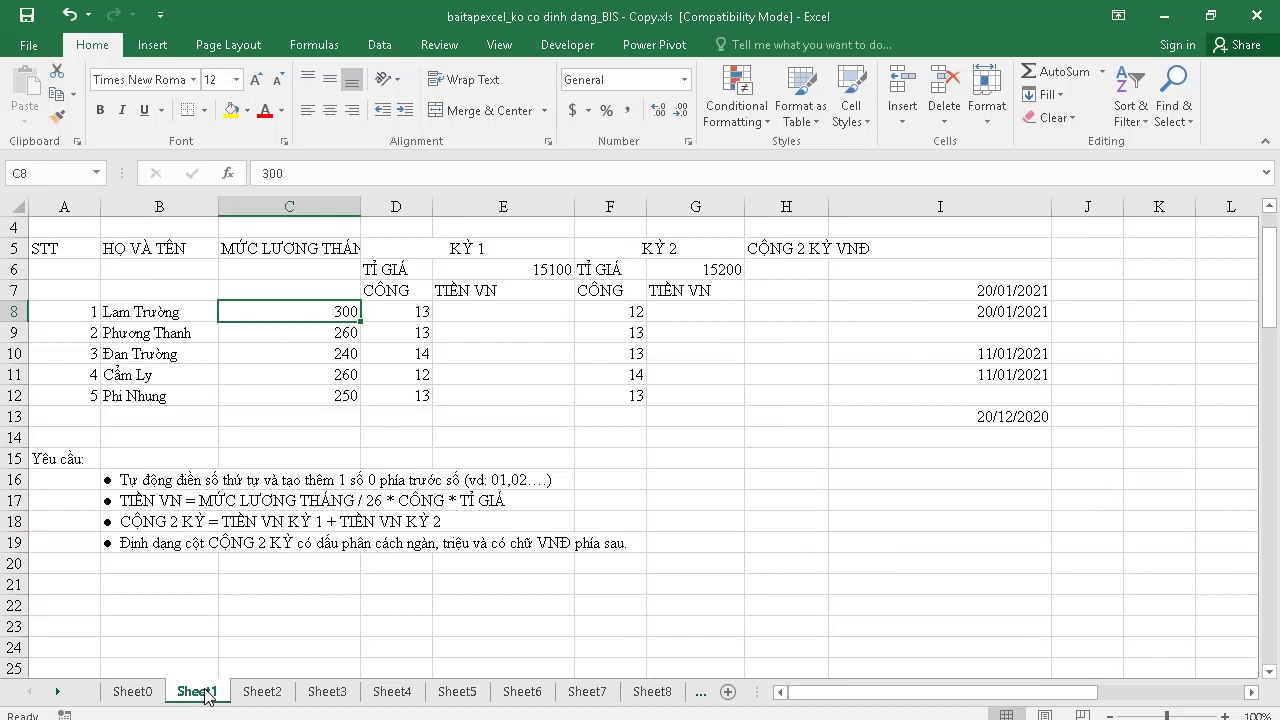
left_click(541, 316)
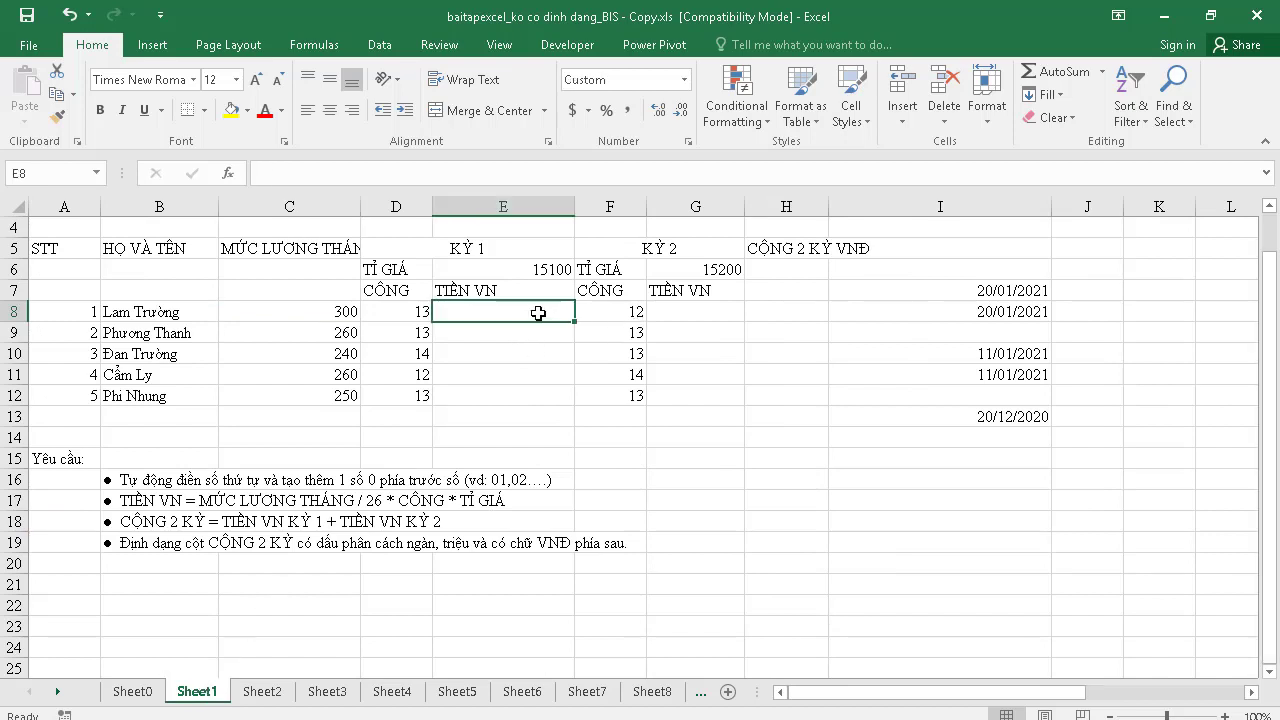
type("=")
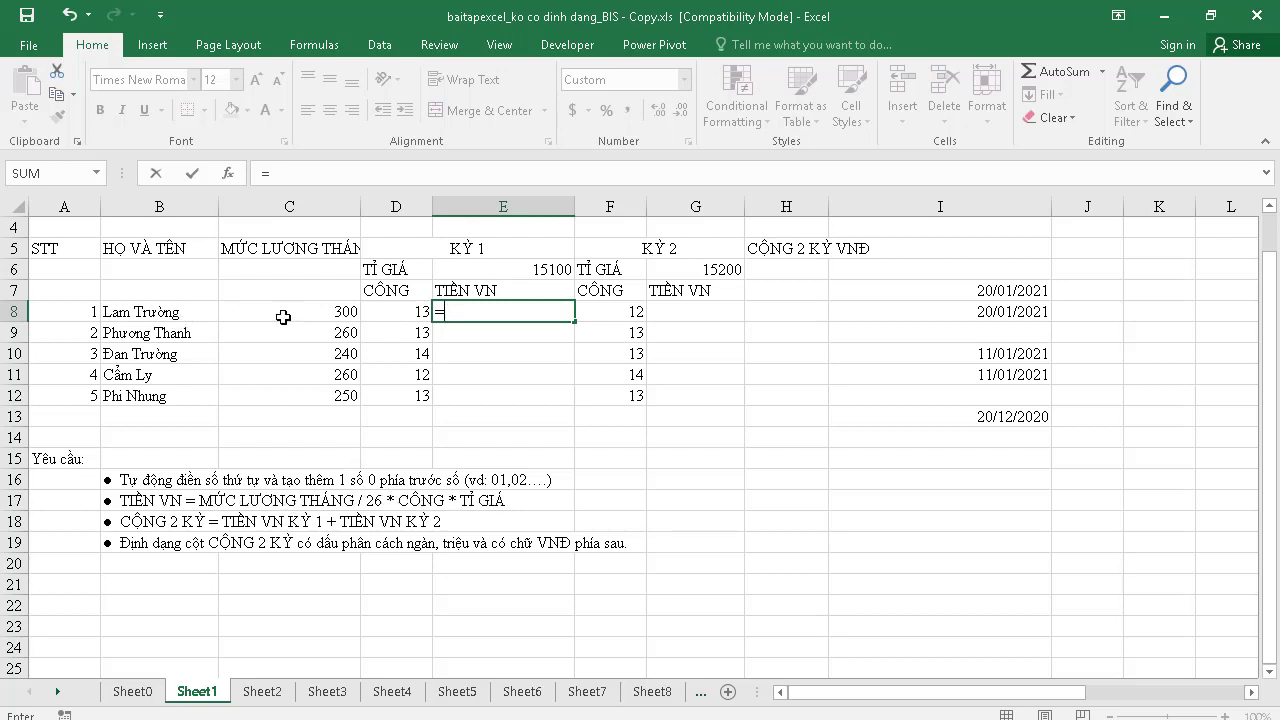
left_click(323, 312)
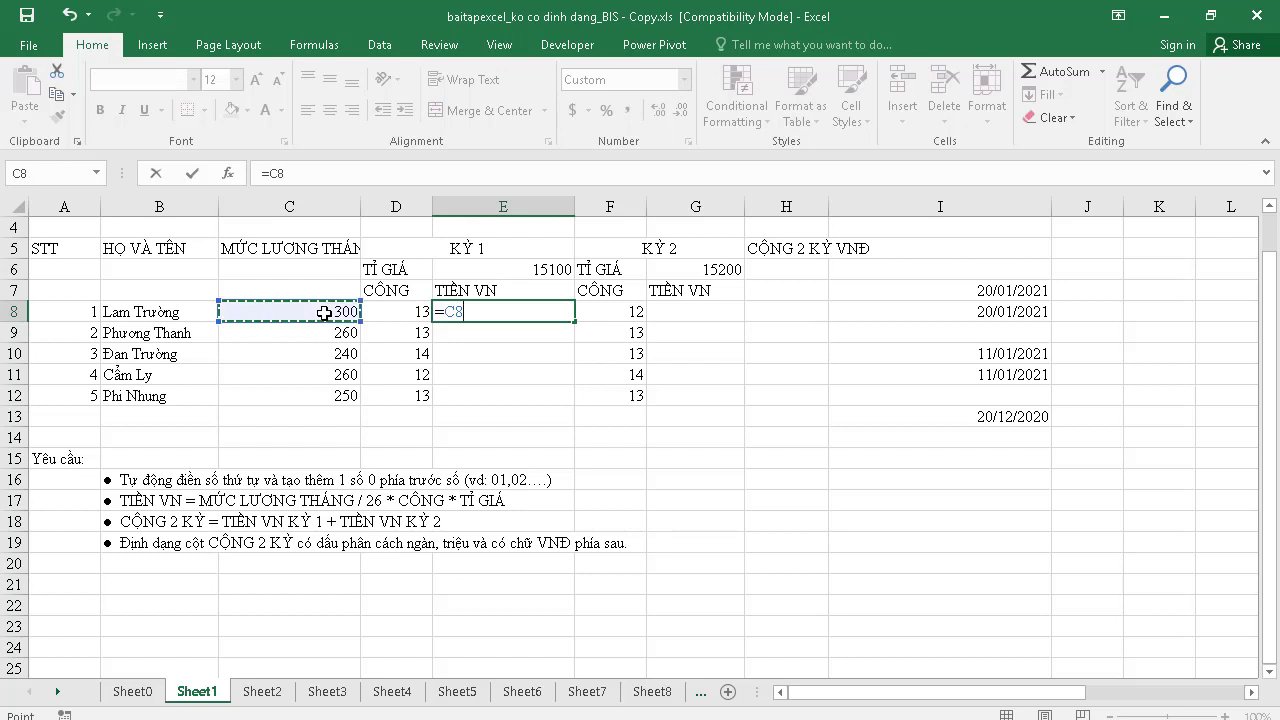
type("/26*")
left_click(390, 311)
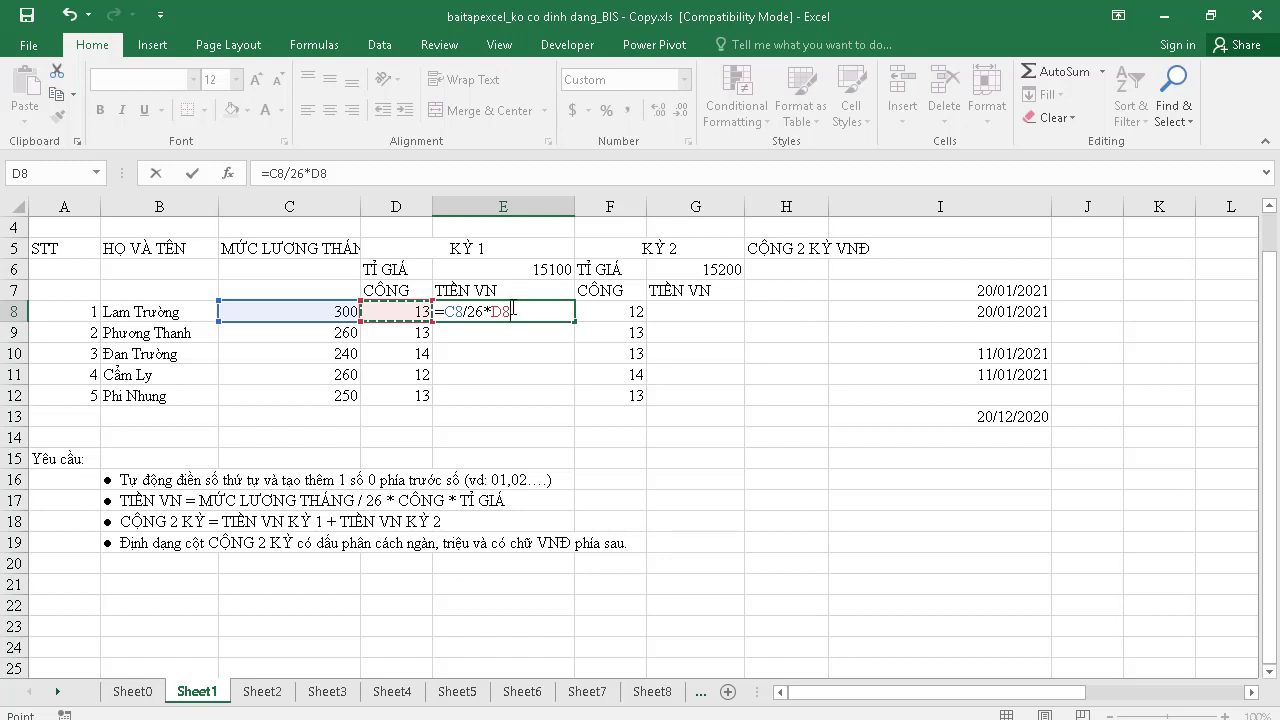
type("*")
left_click(478, 262)
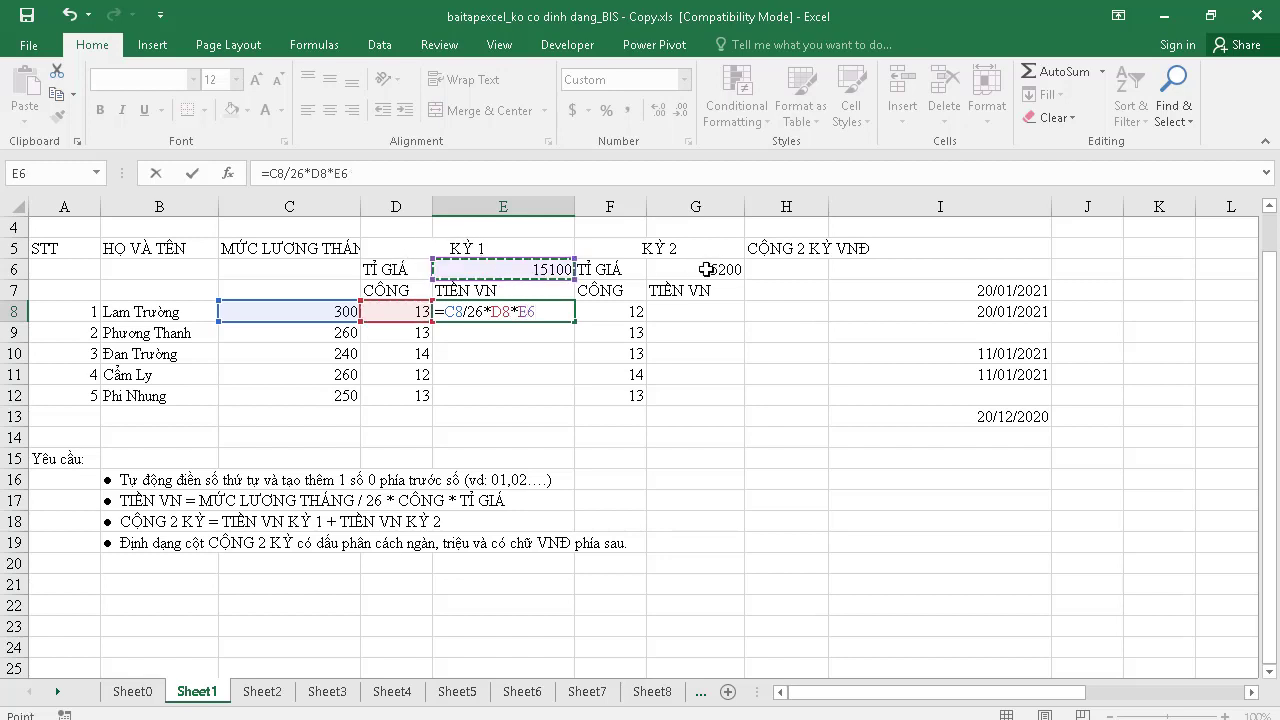
left_click(541, 270)
key("Return")
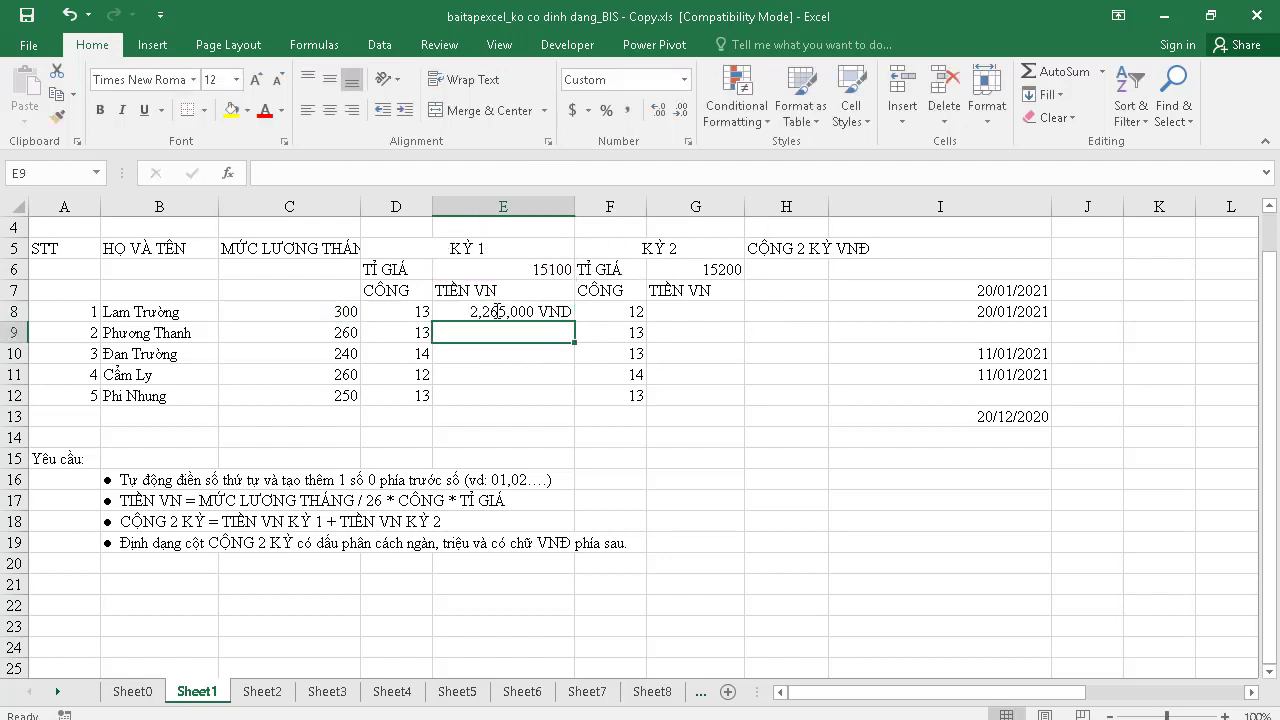
Fill the E8 formula down to E12 and widen column E
left_click(496, 311)
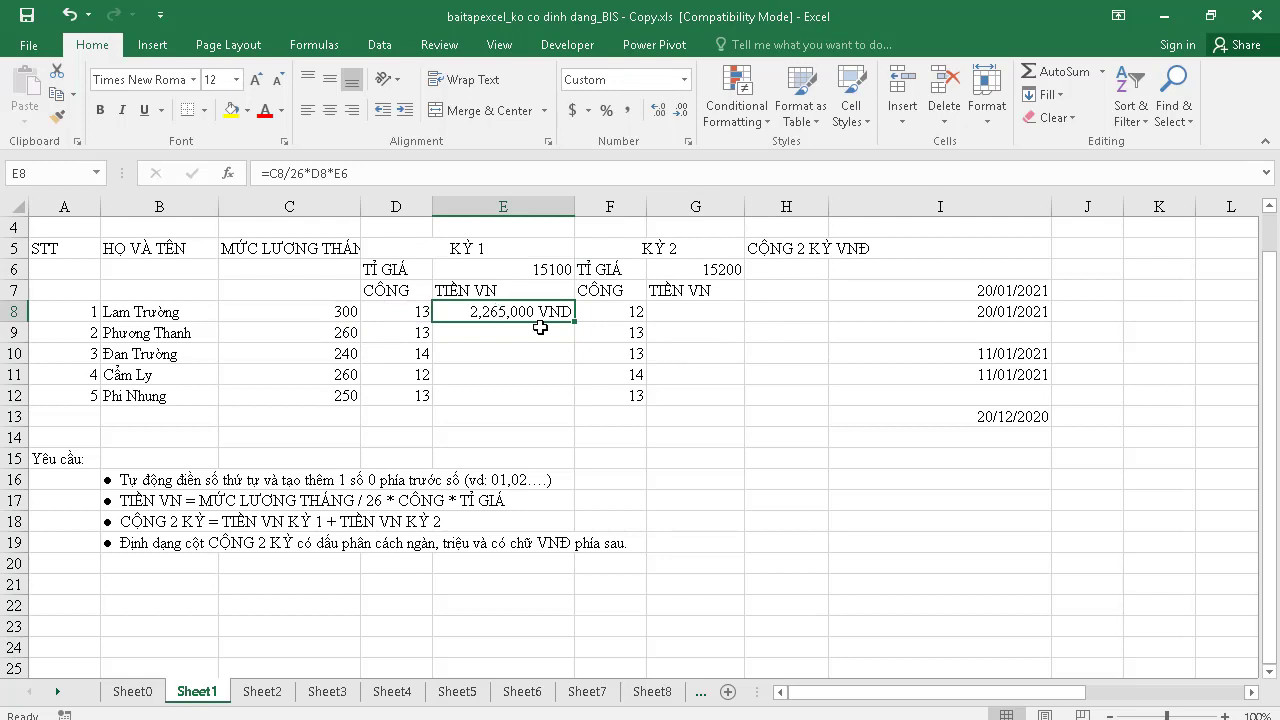
left_click_drag(576, 323, 576, 404)
left_click_drag(576, 207, 657, 207)
Inspect the copied formulas, finding #VALUE! errors in E9 and E11
left_click(577, 396)
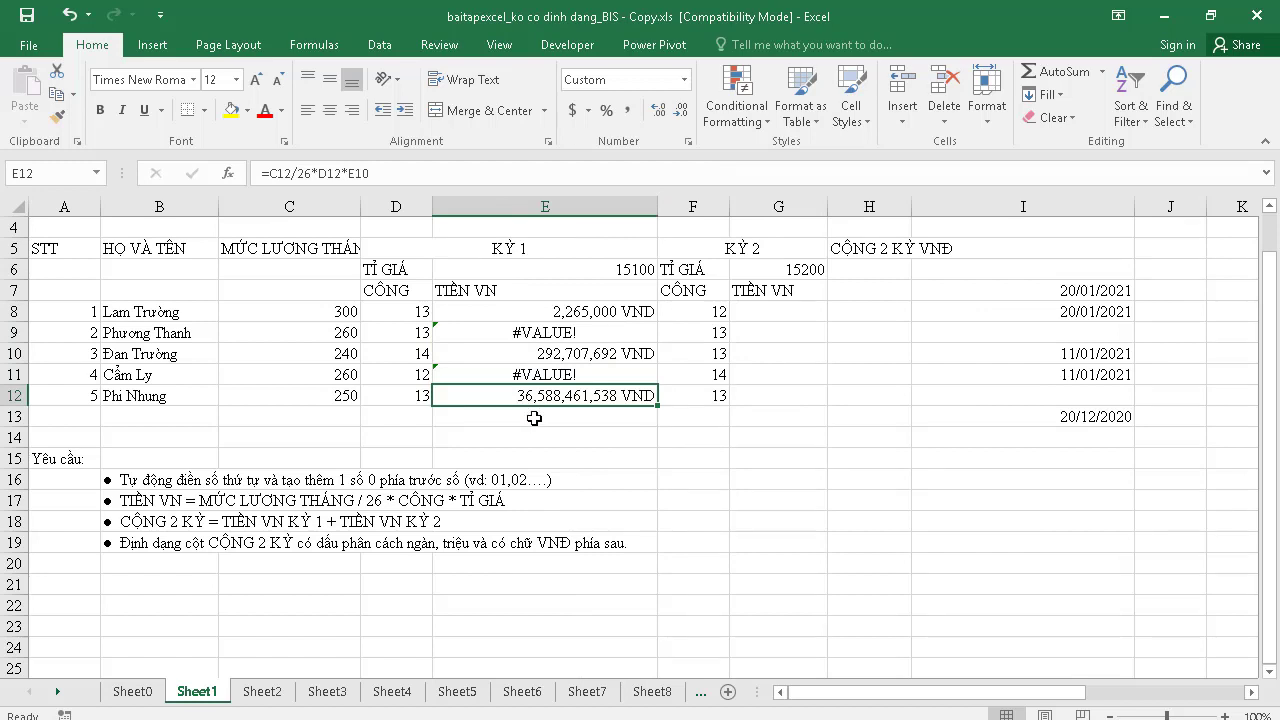
left_click(603, 312)
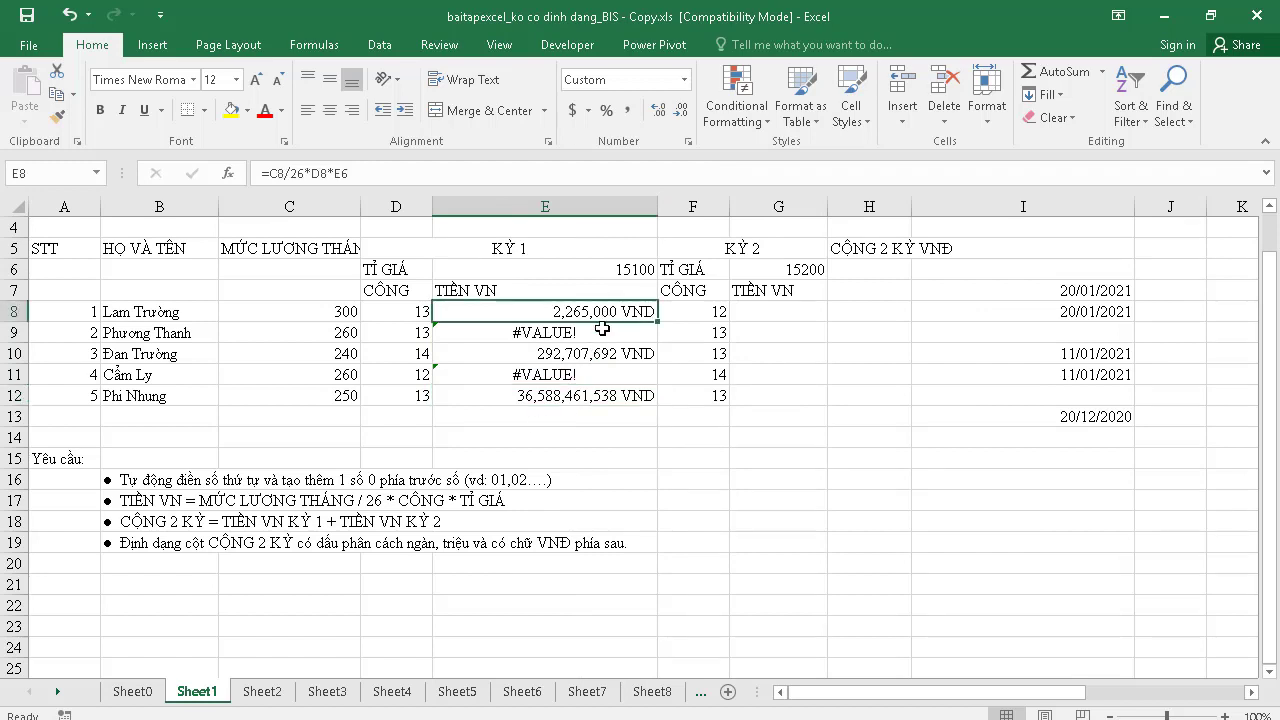
scroll(603, 325, "up", 1)
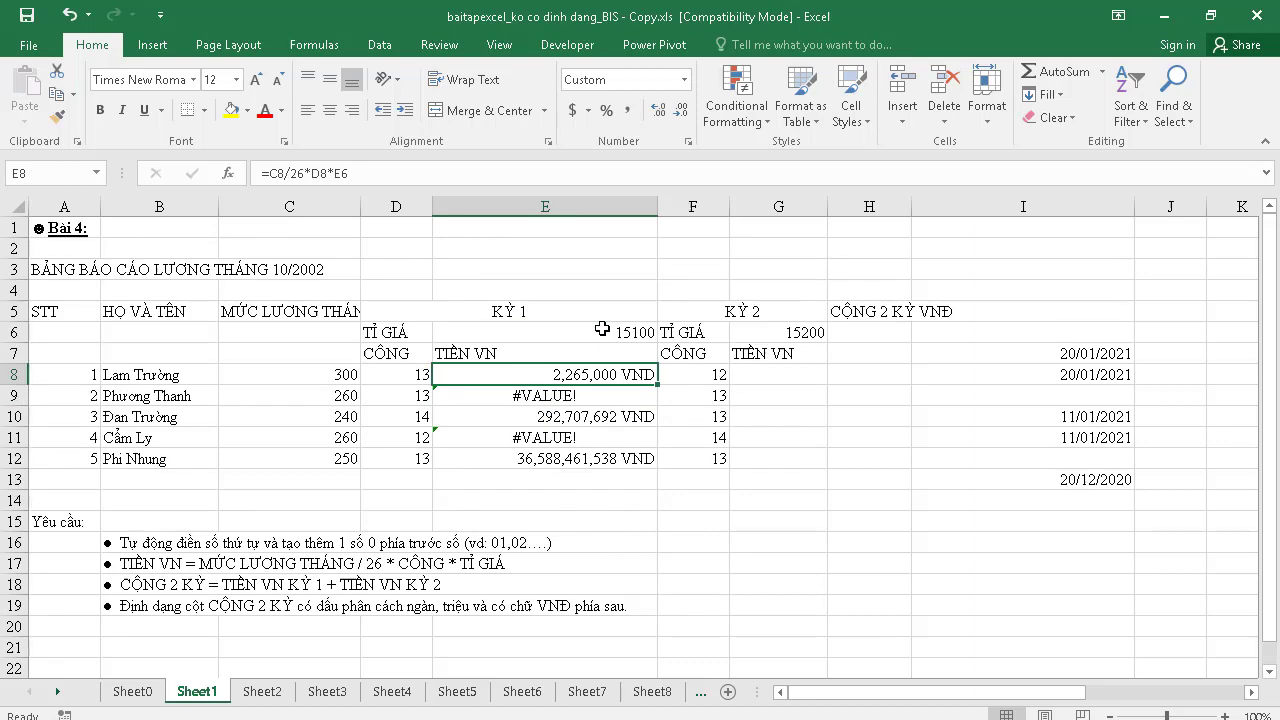
left_click(310, 266)
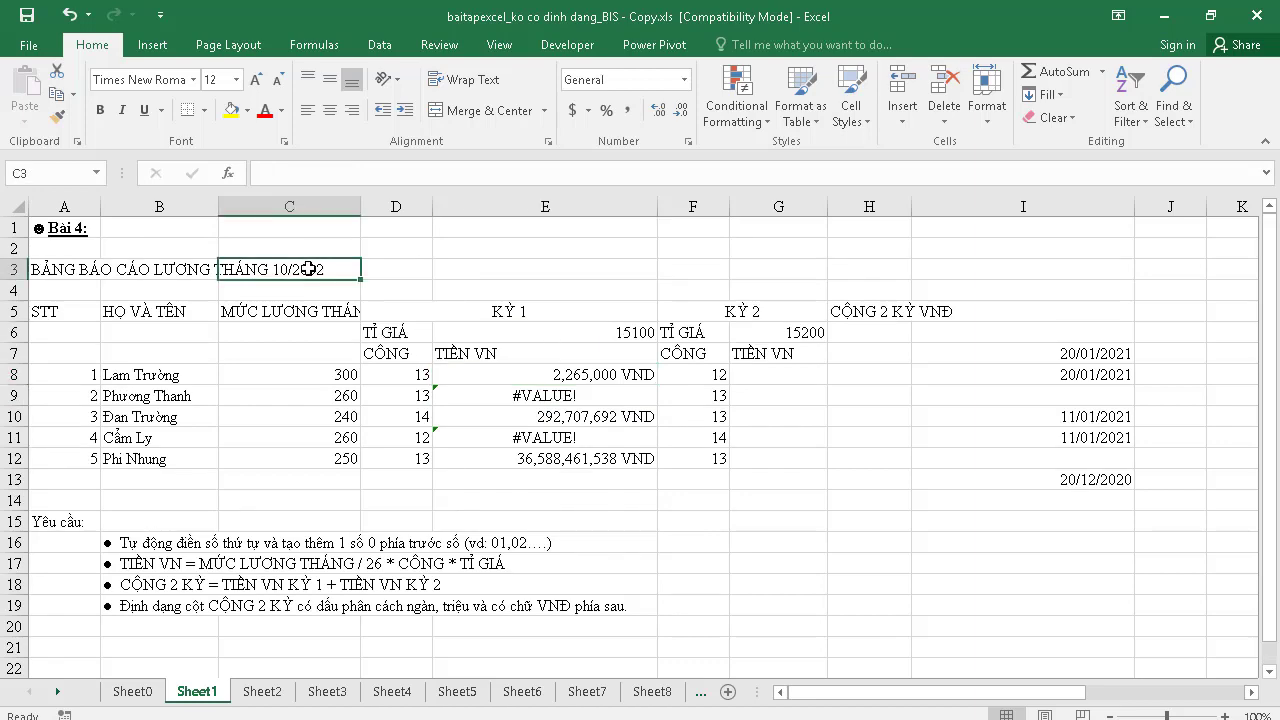
left_click(555, 460)
left_click(565, 395)
left_click(521, 432)
left_click(530, 397)
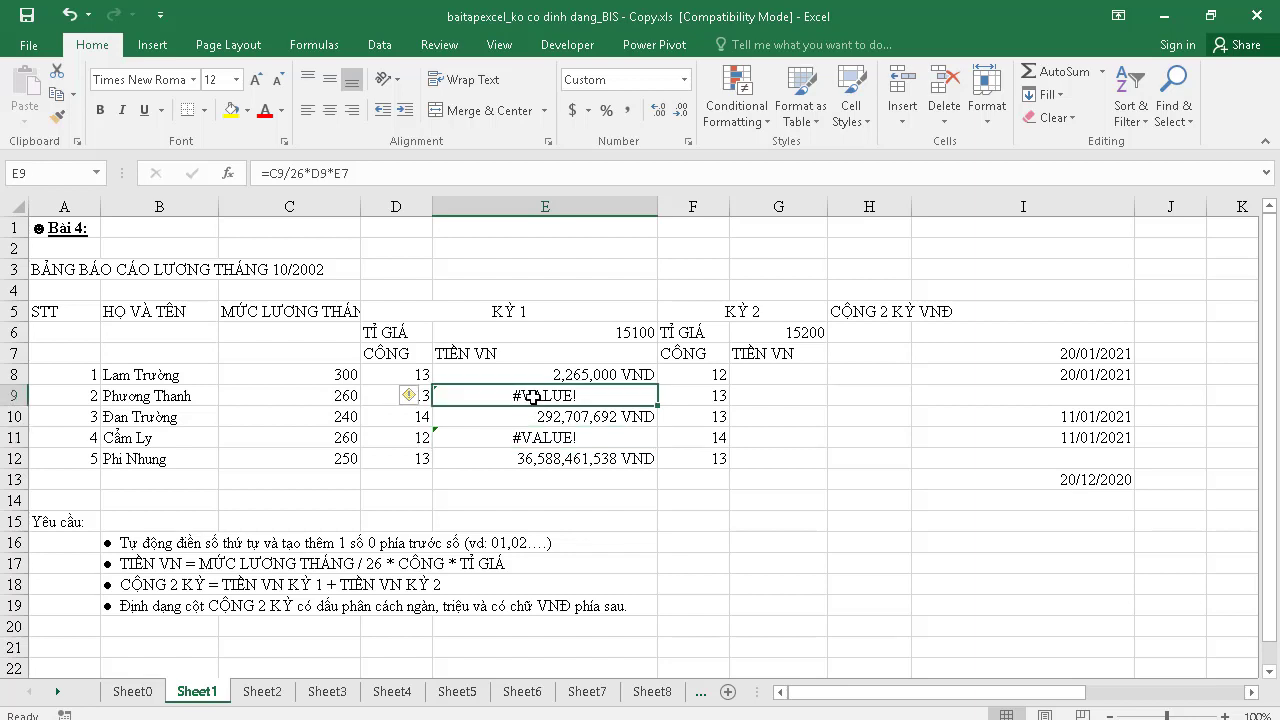
left_click(585, 375)
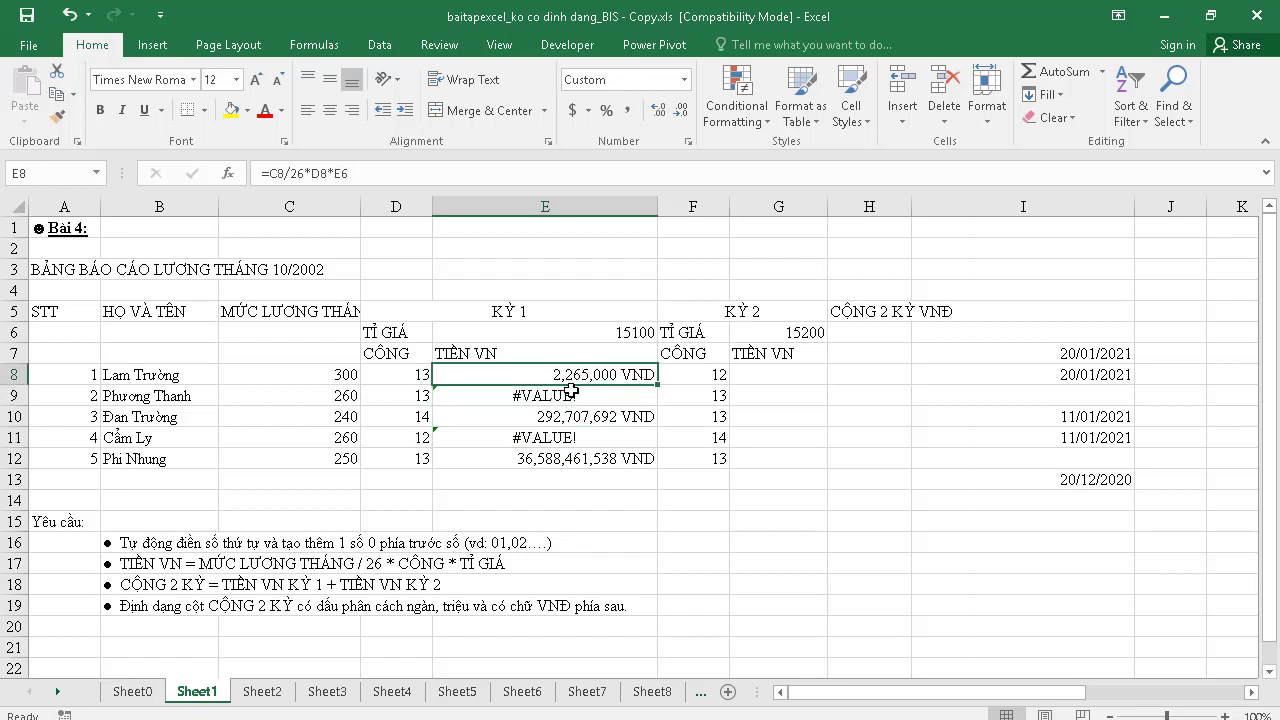
double_click(563, 397)
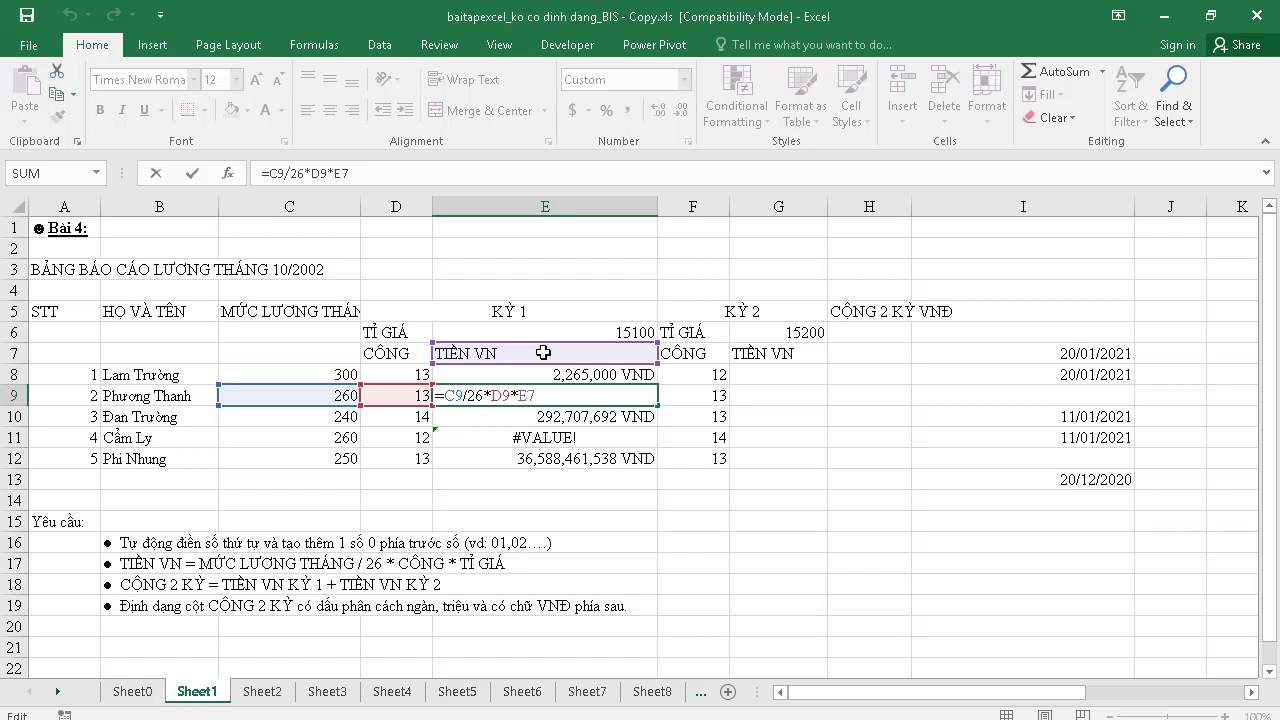
key("Return")
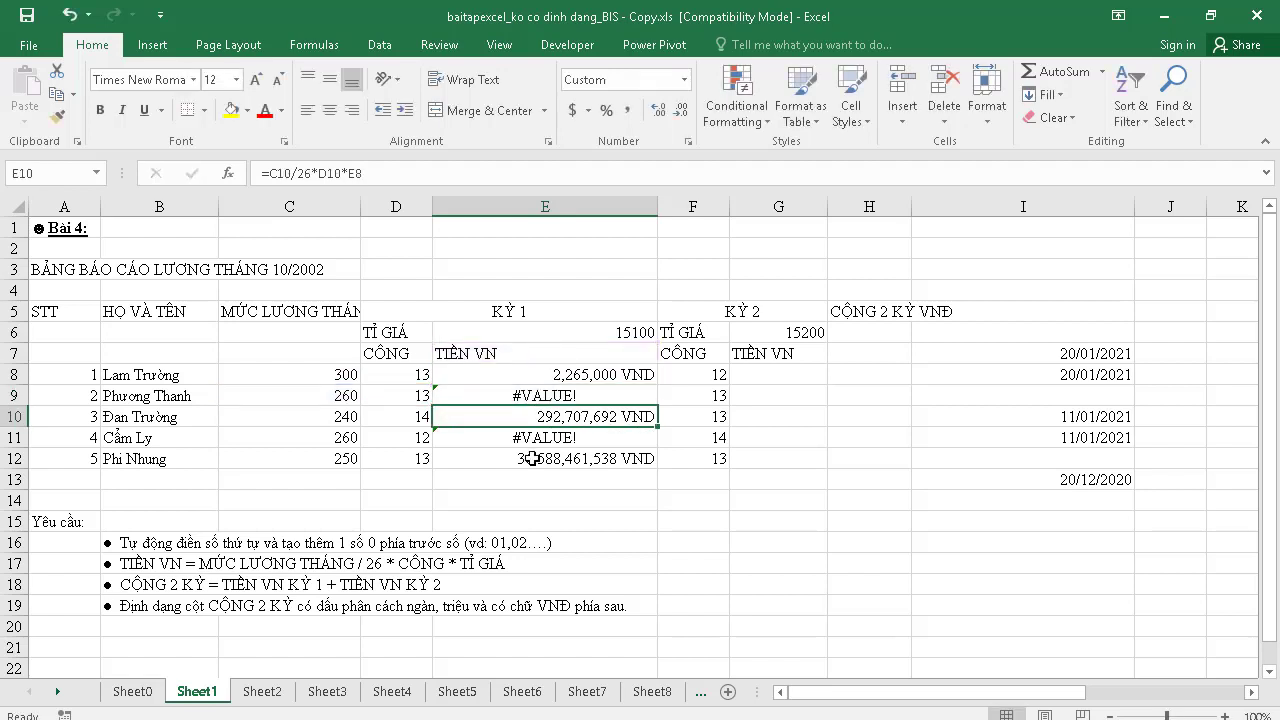
double_click(517, 418)
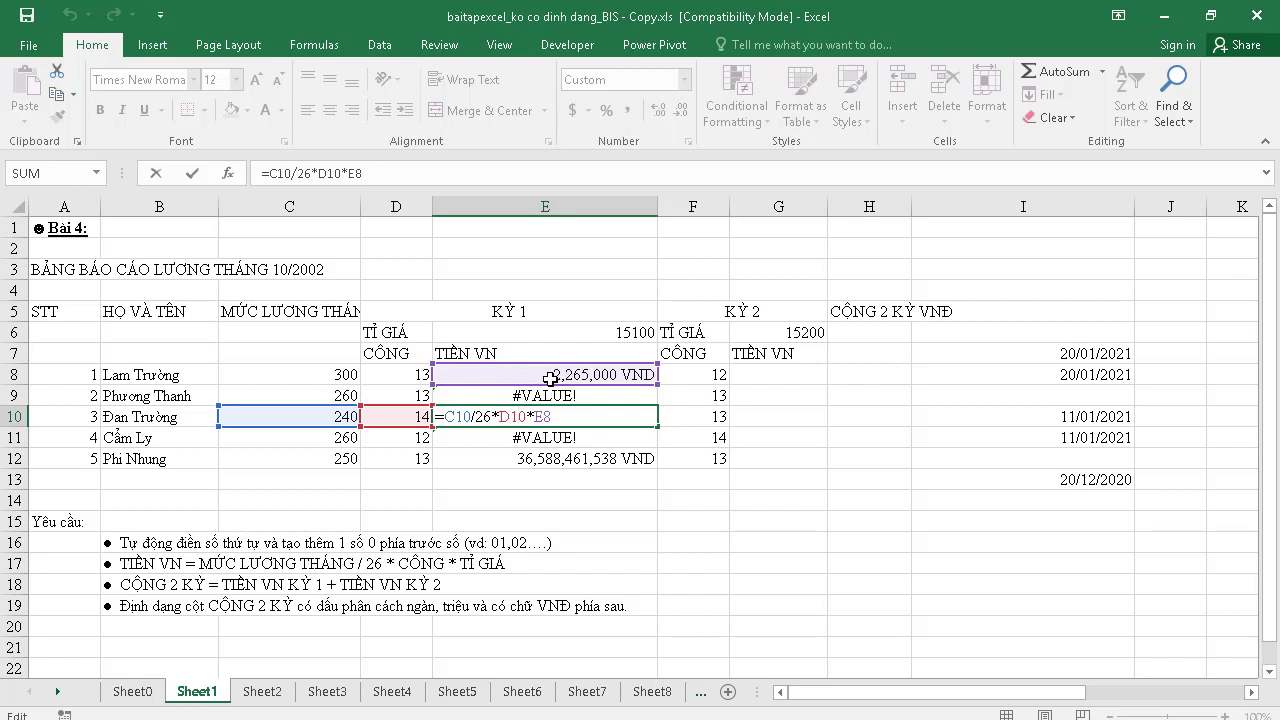
key("Return")
double_click(530, 458)
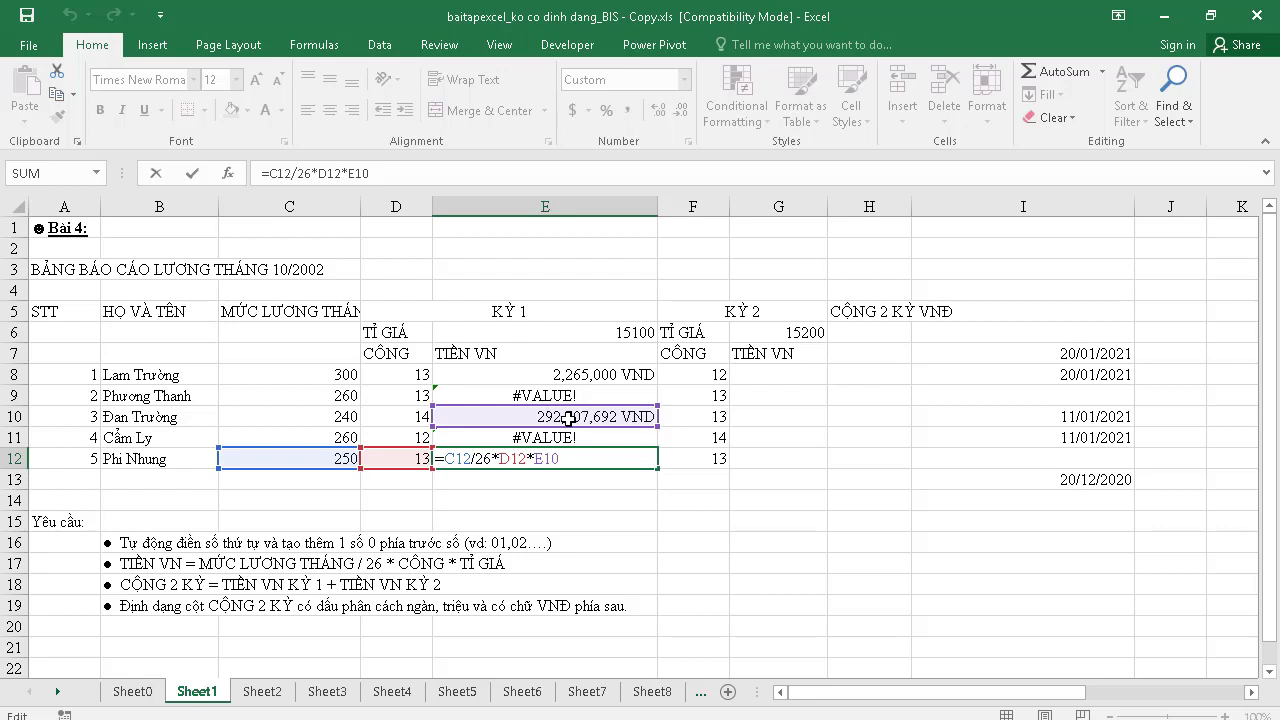
key("Return")
left_click(560, 458)
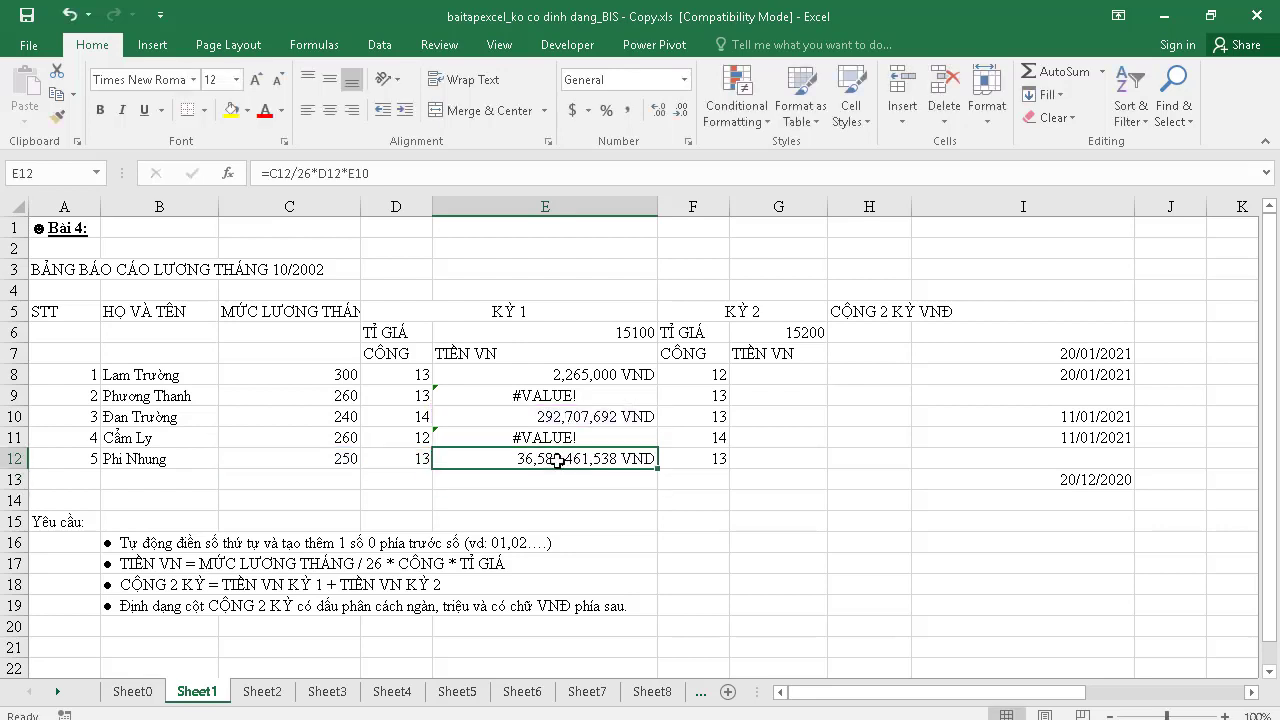
left_click(579, 381)
double_click(575, 376)
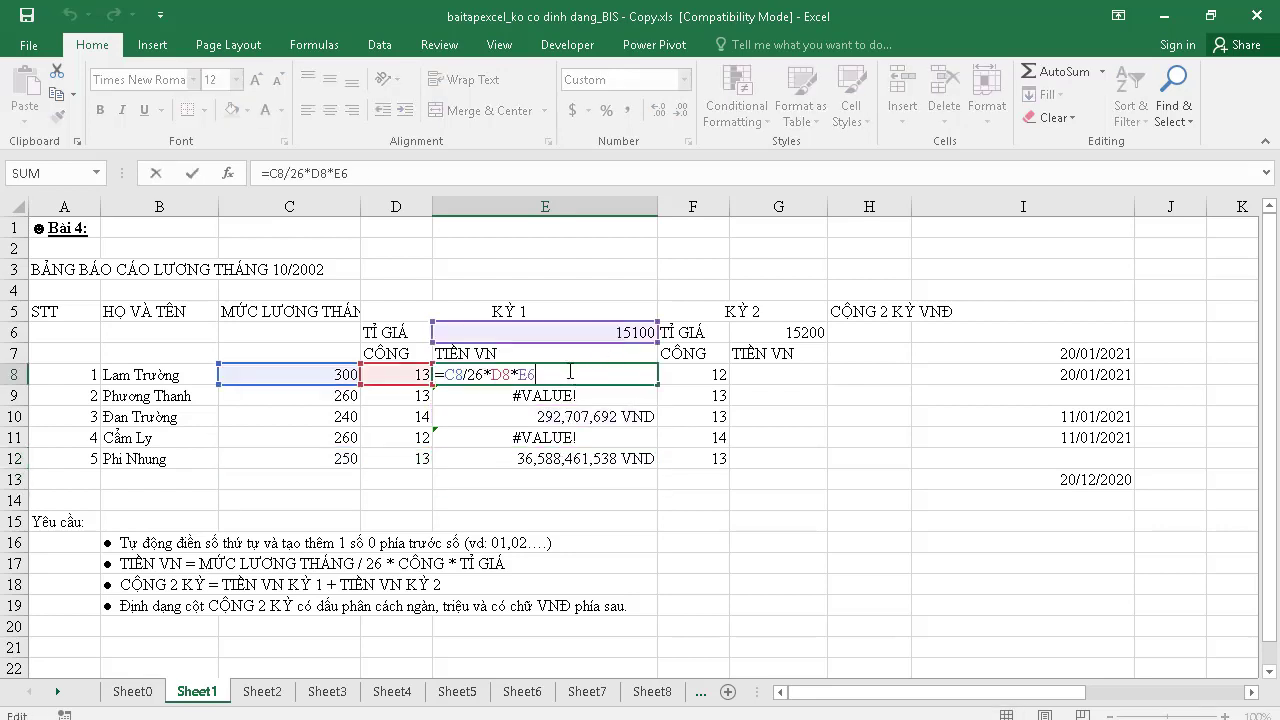
Use F4 to cycle E8's E6 reference through its absolute and mixed forms
double_click(521, 374)
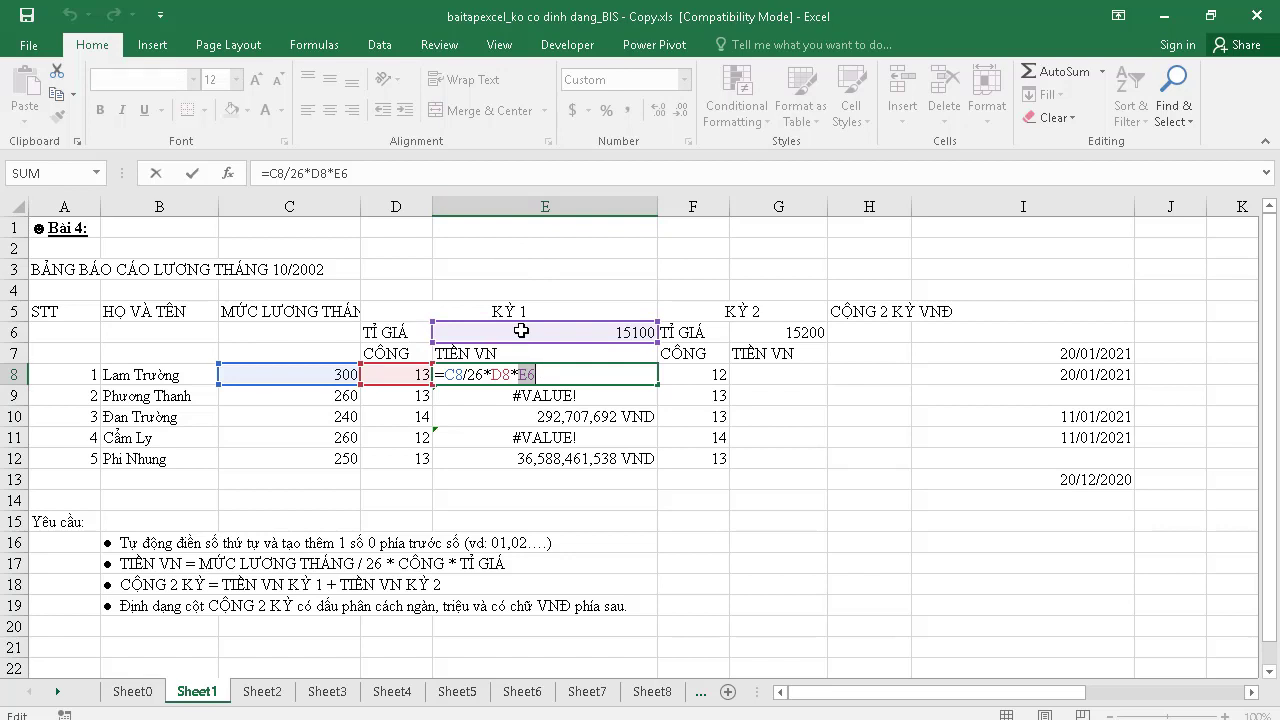
key("F4")
left_click(522, 374)
key("F4")
key("F4")
key("F4")
left_click(537, 374)
left_click_drag(520, 374, 559, 373)
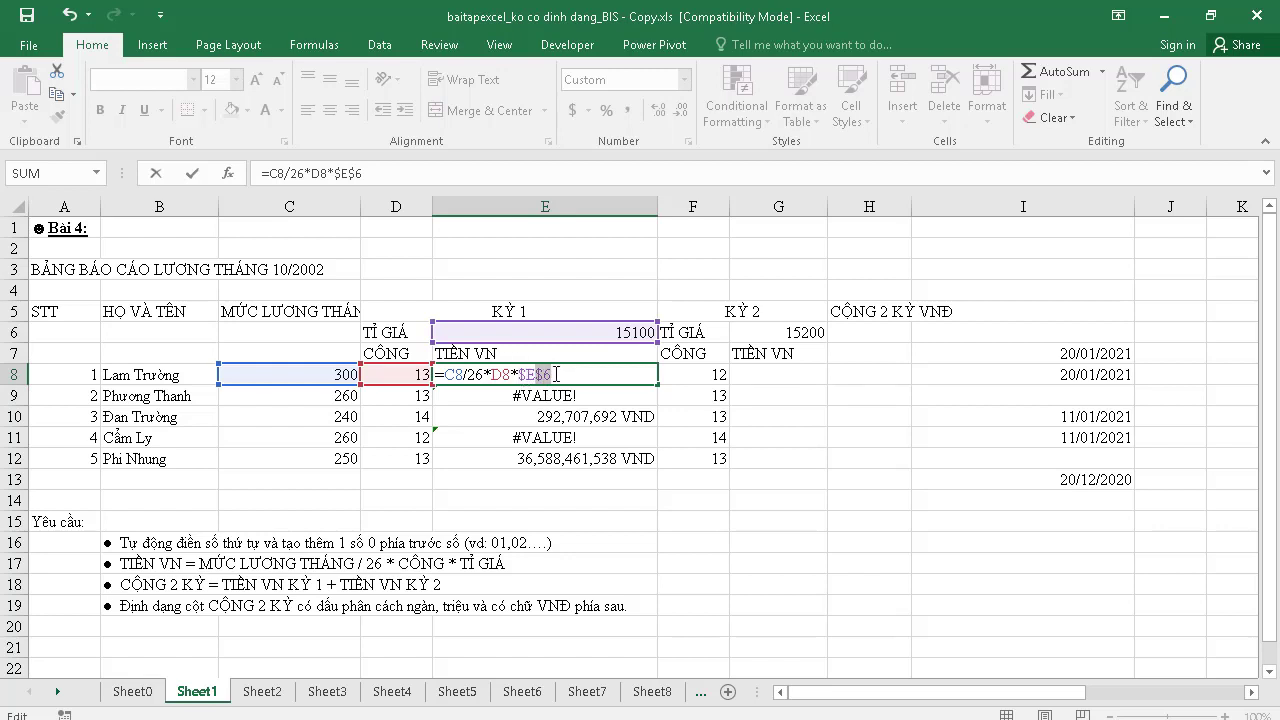
key("F4")
key("F4")
Set E8's formula to lock the exchange rate as $E$6 and confirm it
double_click(452, 374)
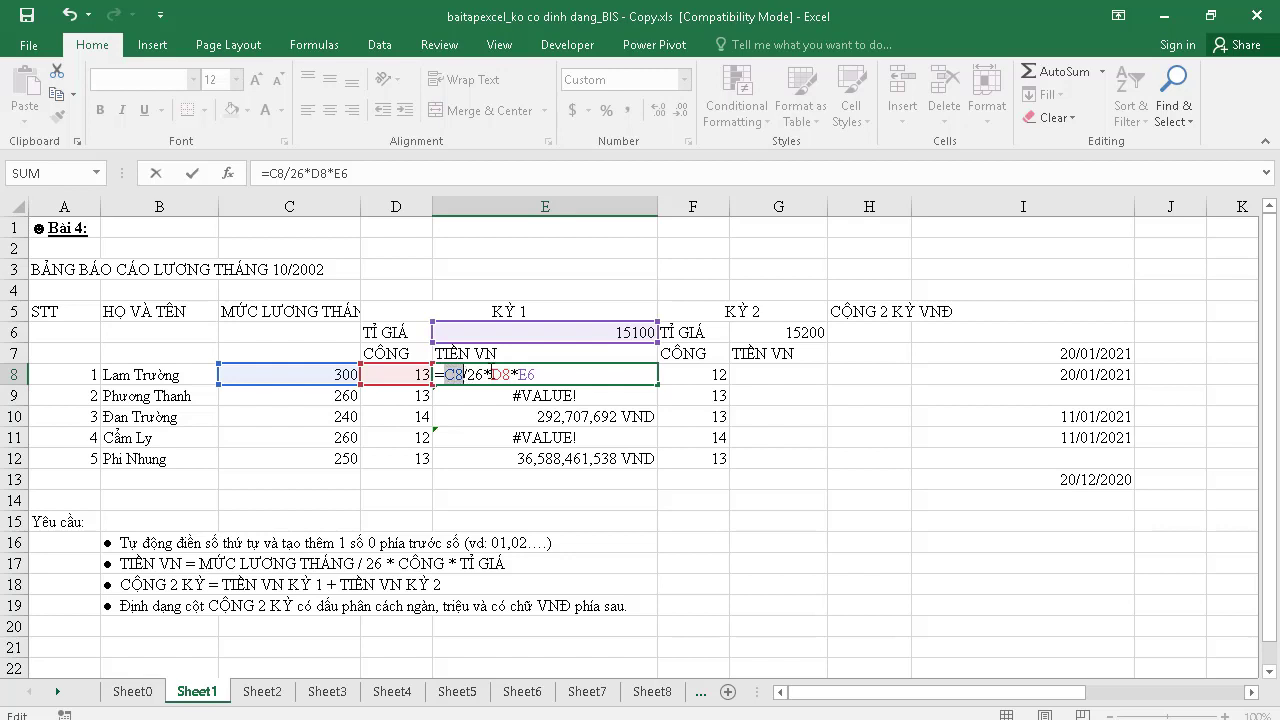
double_click(510, 374)
left_click(533, 372)
key("F4")
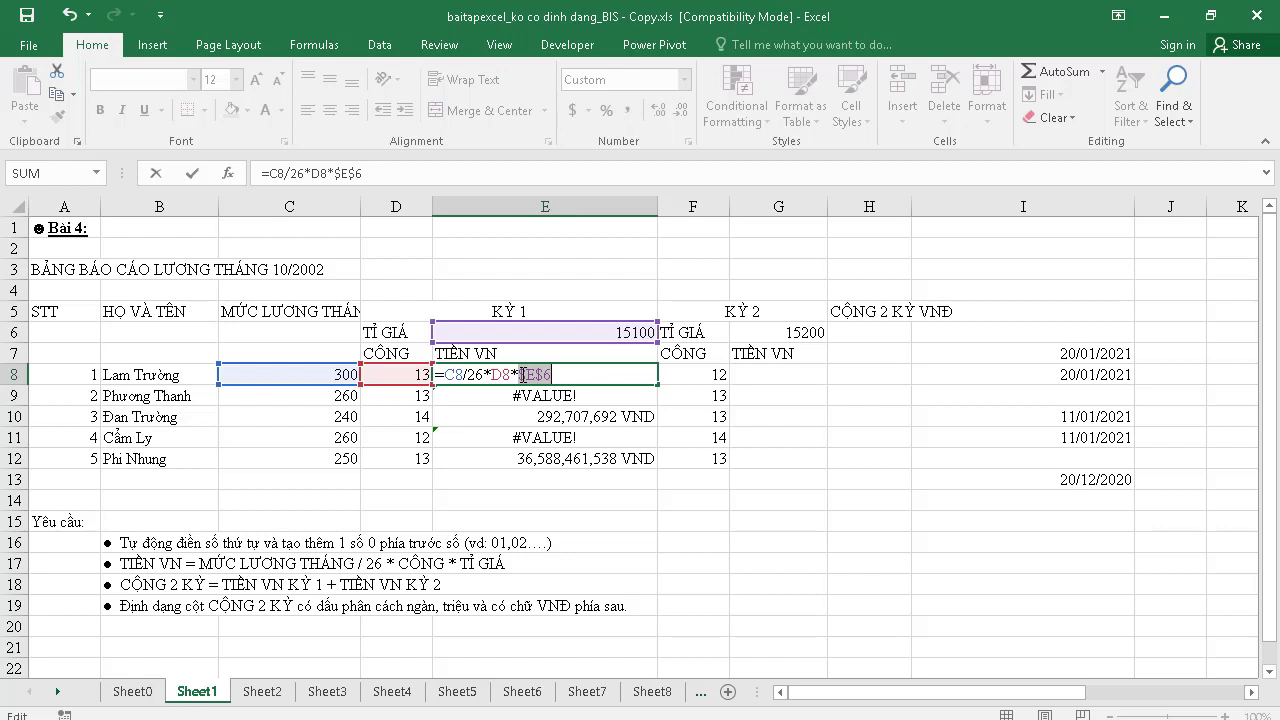
key("F4")
left_click(517, 371)
key("F4")
key("F4")
key("Return")
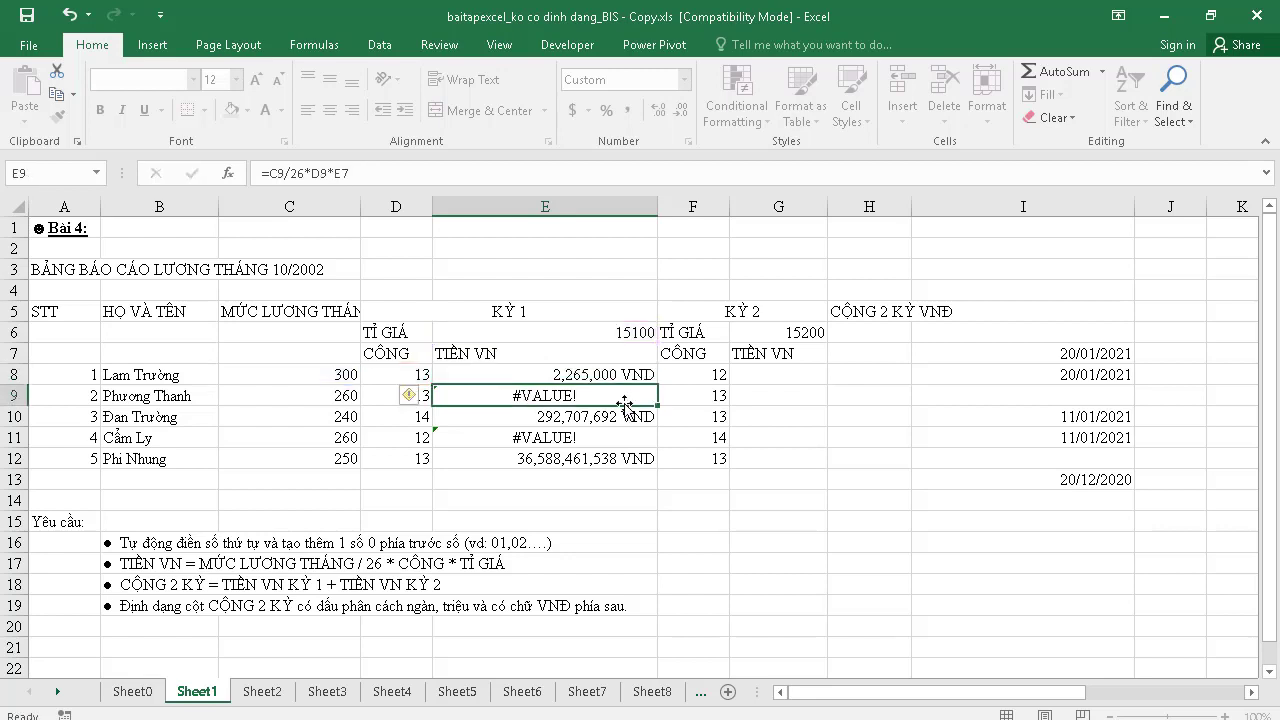
Fill E8's formula down to E12 and verify E11 and E12 use $E$6
left_click(626, 376)
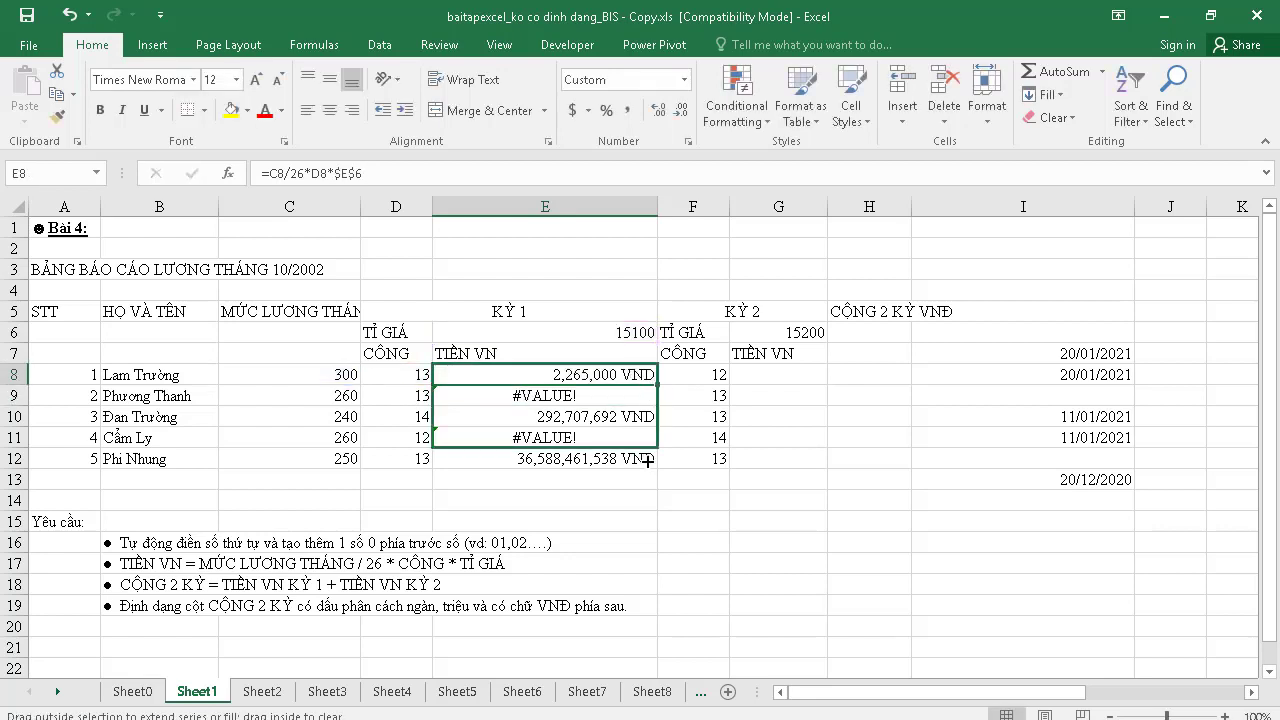
left_click_drag(656, 385, 656, 466)
double_click(591, 434)
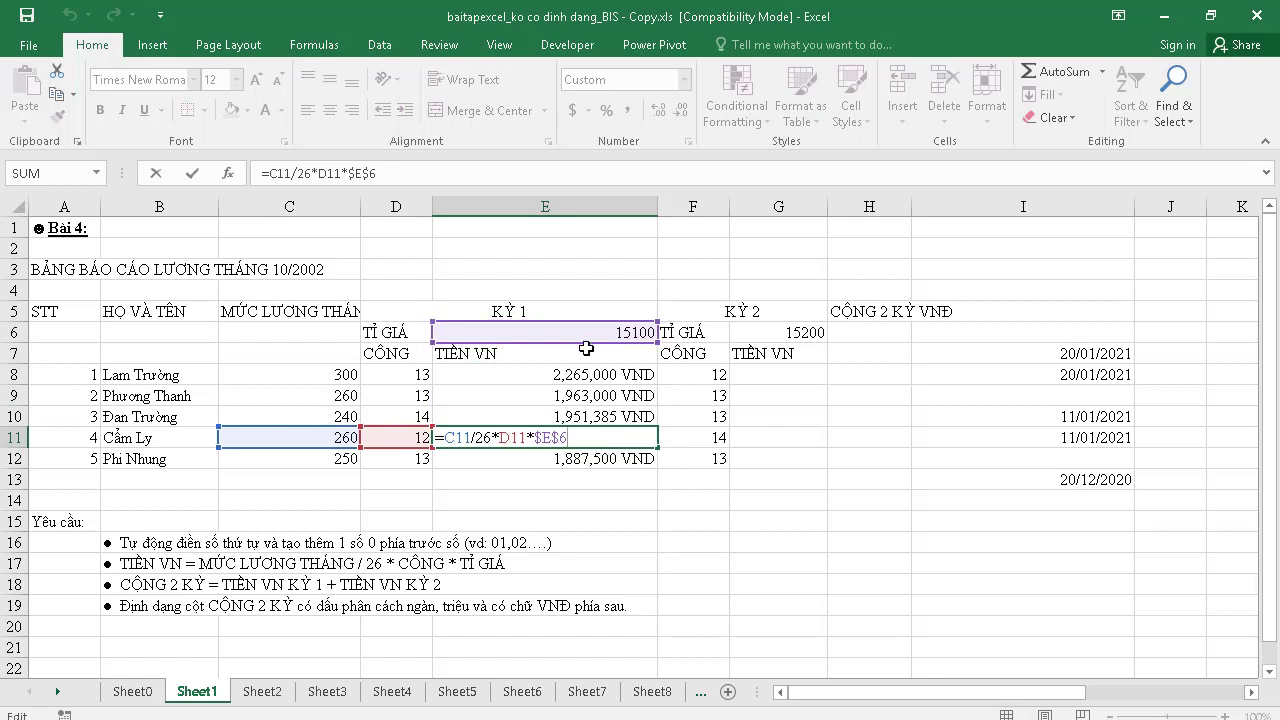
key("Return")
double_click(574, 456)
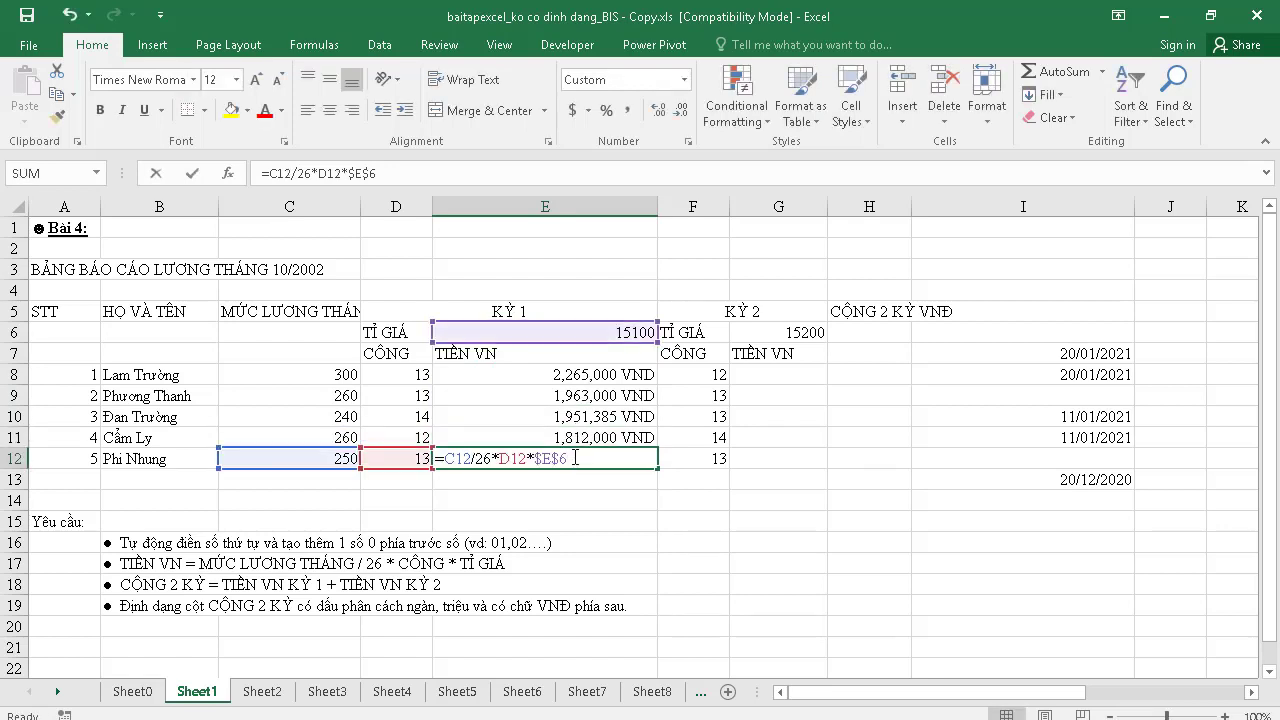
key("Return")
key("alt+Tab")
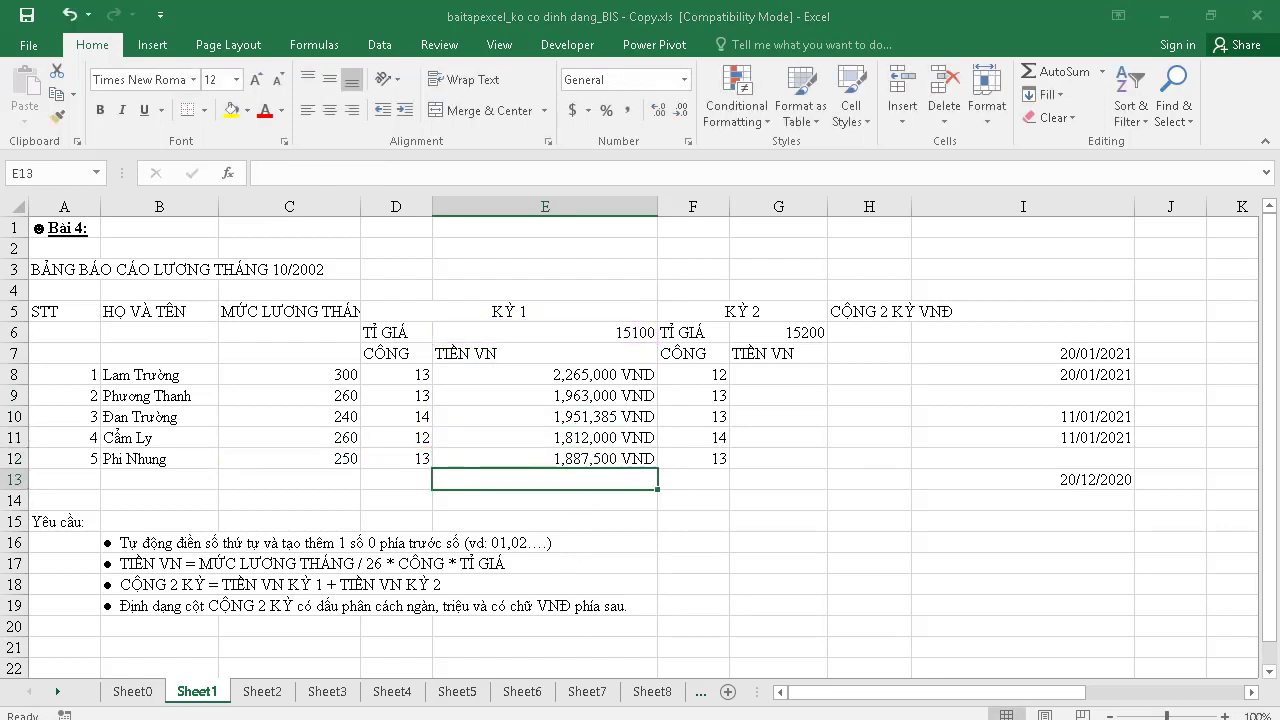
Scroll up to the 'Tham chiếu trong công thức' section of the lesson
scroll(605, 455, "up", 2)
scroll(605, 455, "up", 3)
scroll(605, 455, "up", 4)
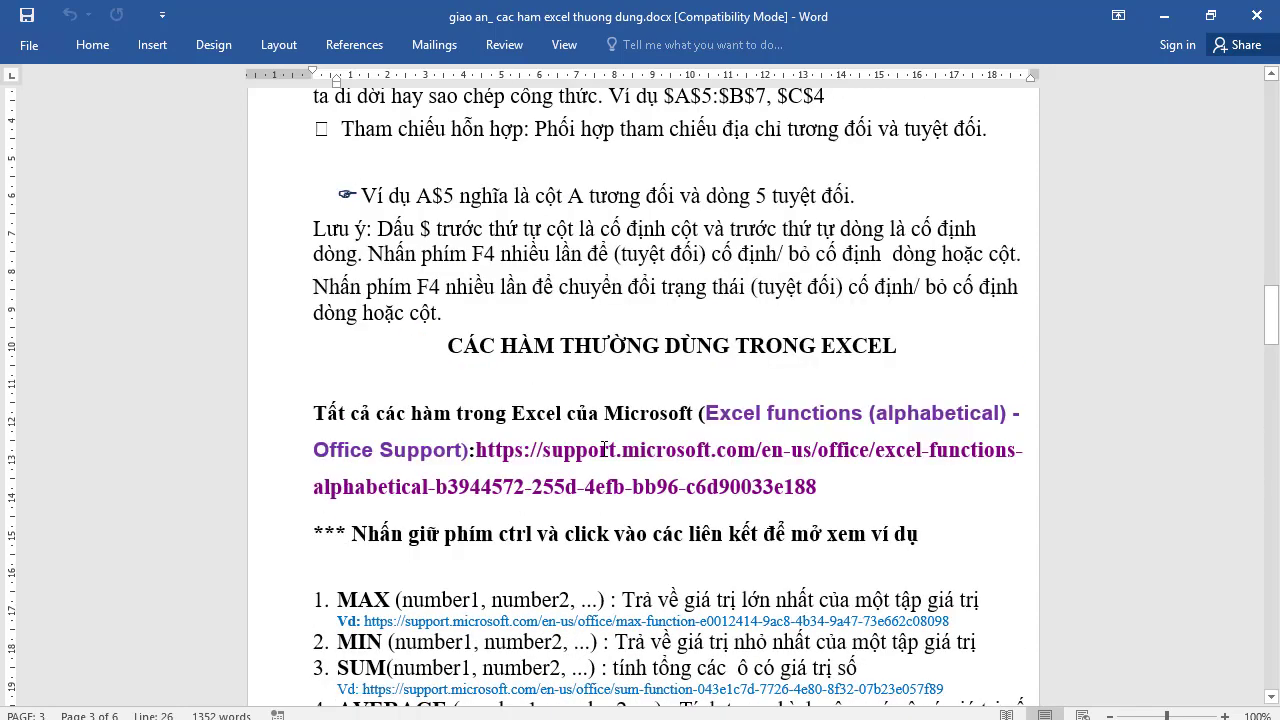
scroll(605, 450, "up", 4)
scroll(605, 447, "up", 2)
scroll(605, 445, "up", 3)
scroll(605, 395, "down", 3)
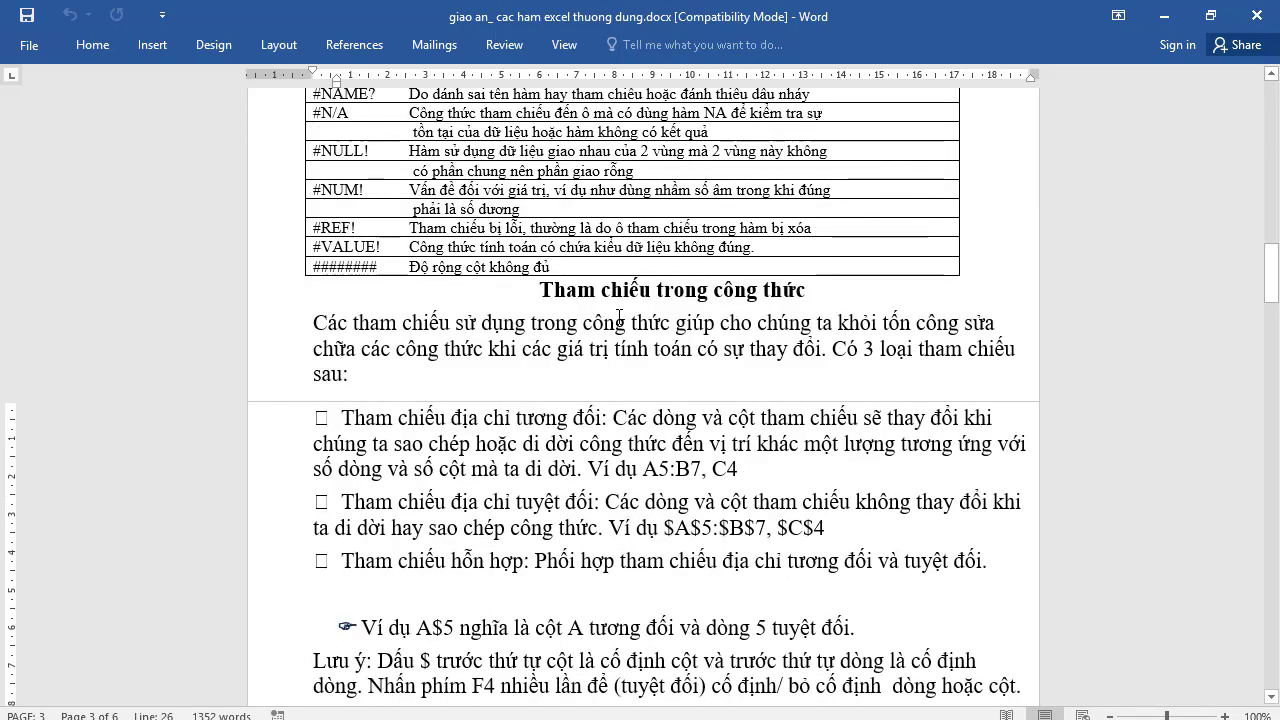
scroll(712, 303, "up", 1)
left_click_drag(712, 303, 763, 292)
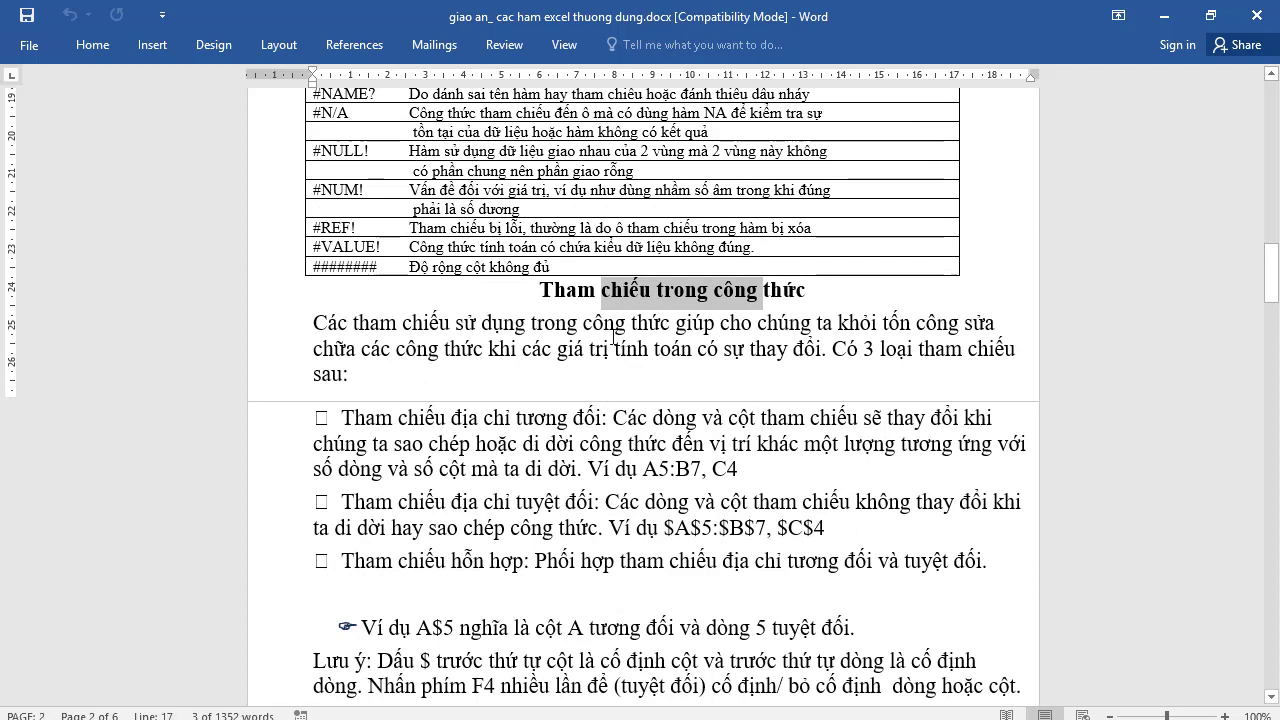
left_click(555, 290)
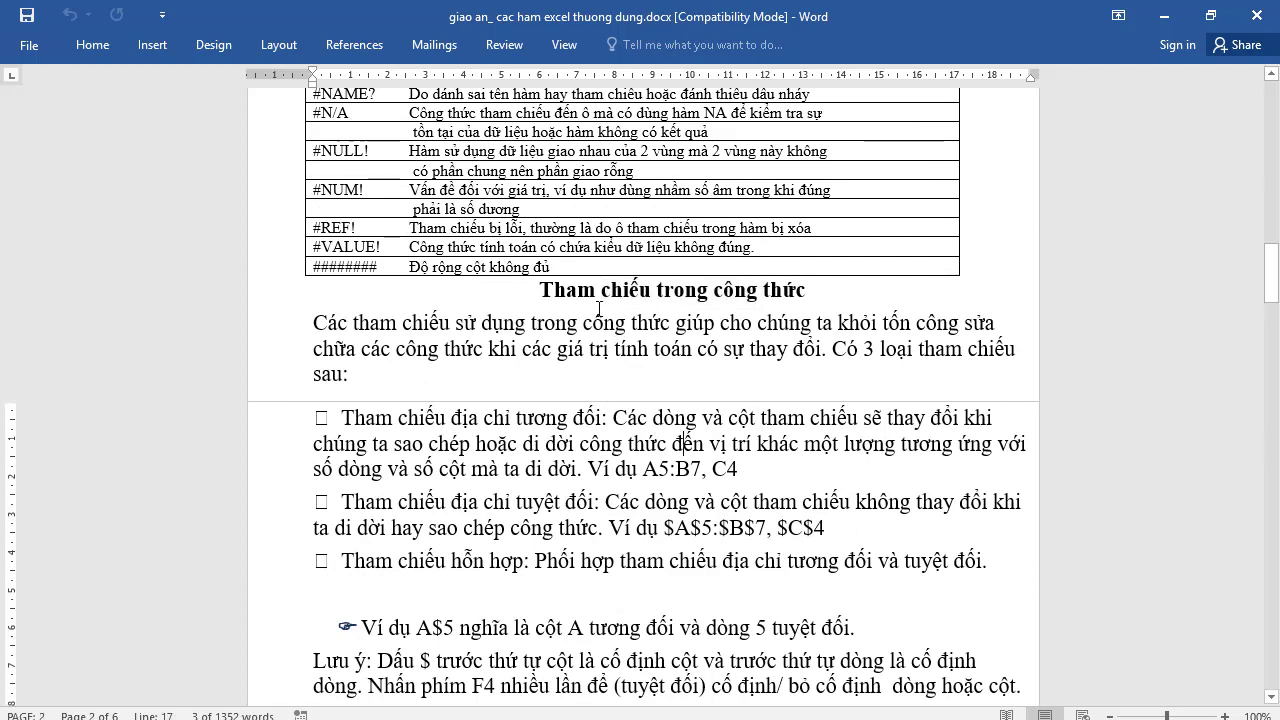
Highlight the mixed-reference example and the note about the $ sign
left_click(716, 318, "shift")
left_click(602, 502)
scroll(590, 558, "down", 2)
scroll(588, 463, "down", 1)
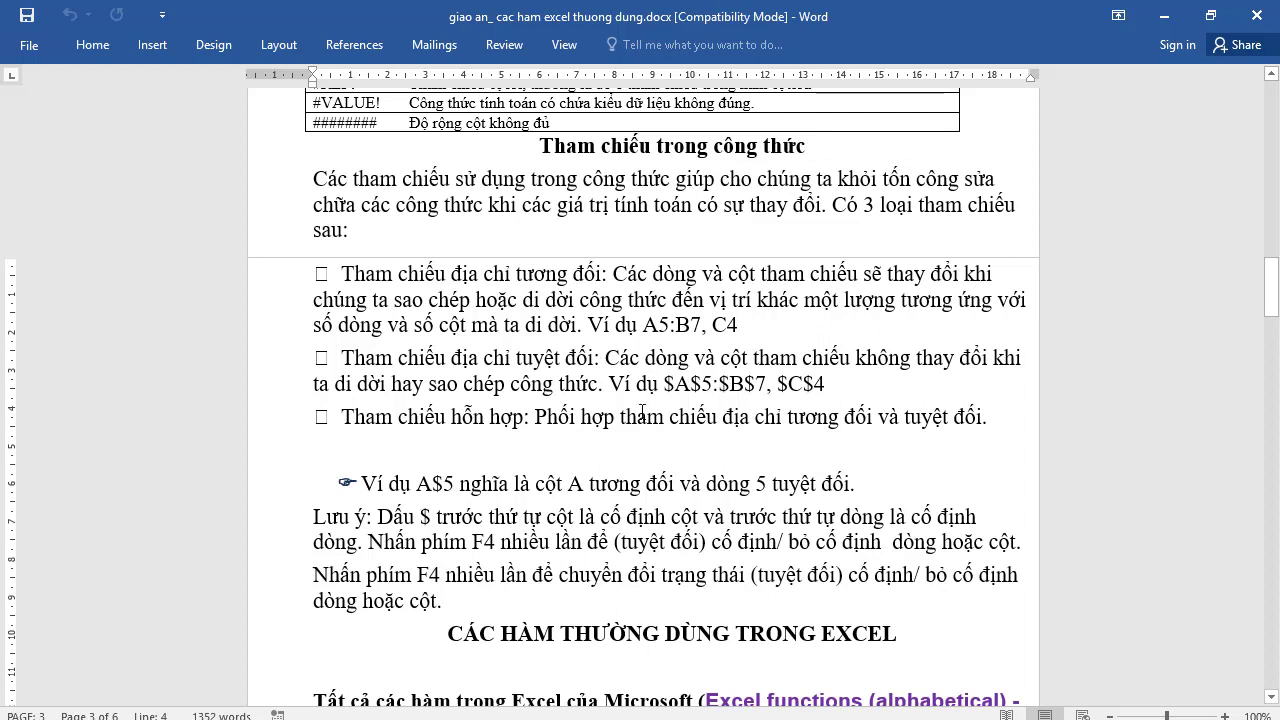
left_click_drag(536, 483, 668, 542)
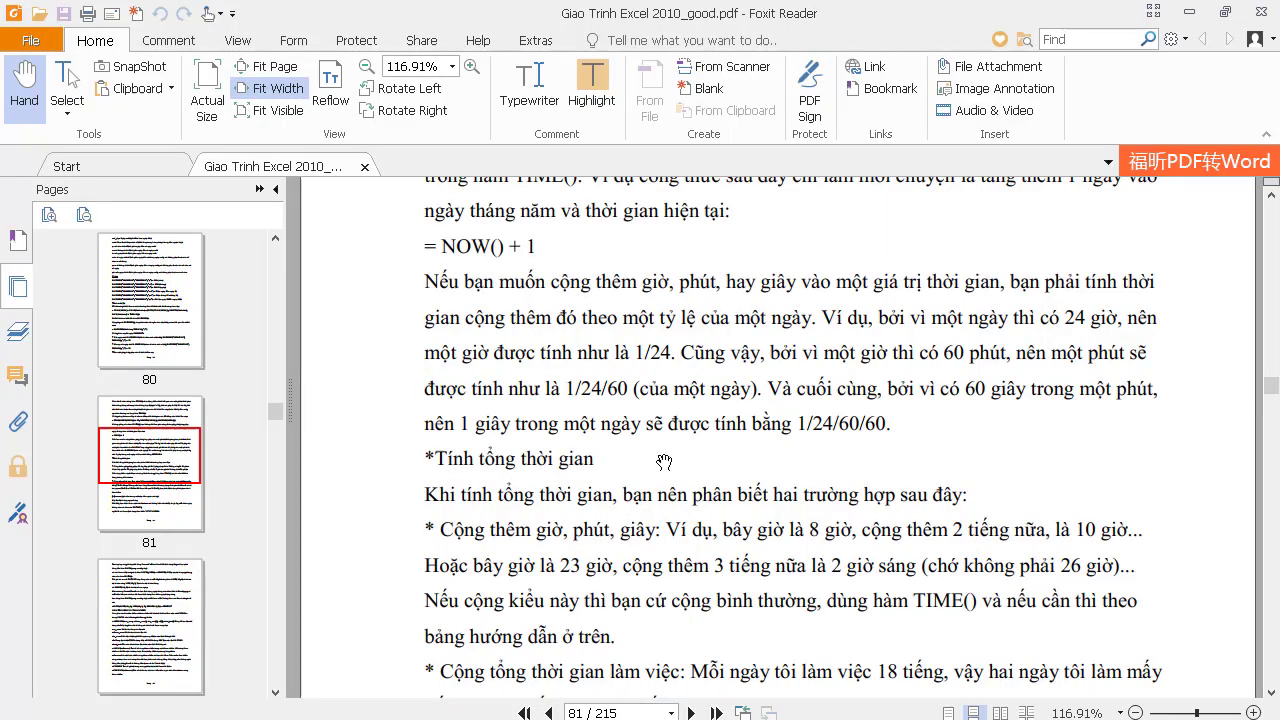
Jump to page 58 of the Excel textbook PDF in Foxit Reader
scroll(664, 462, "up", 3)
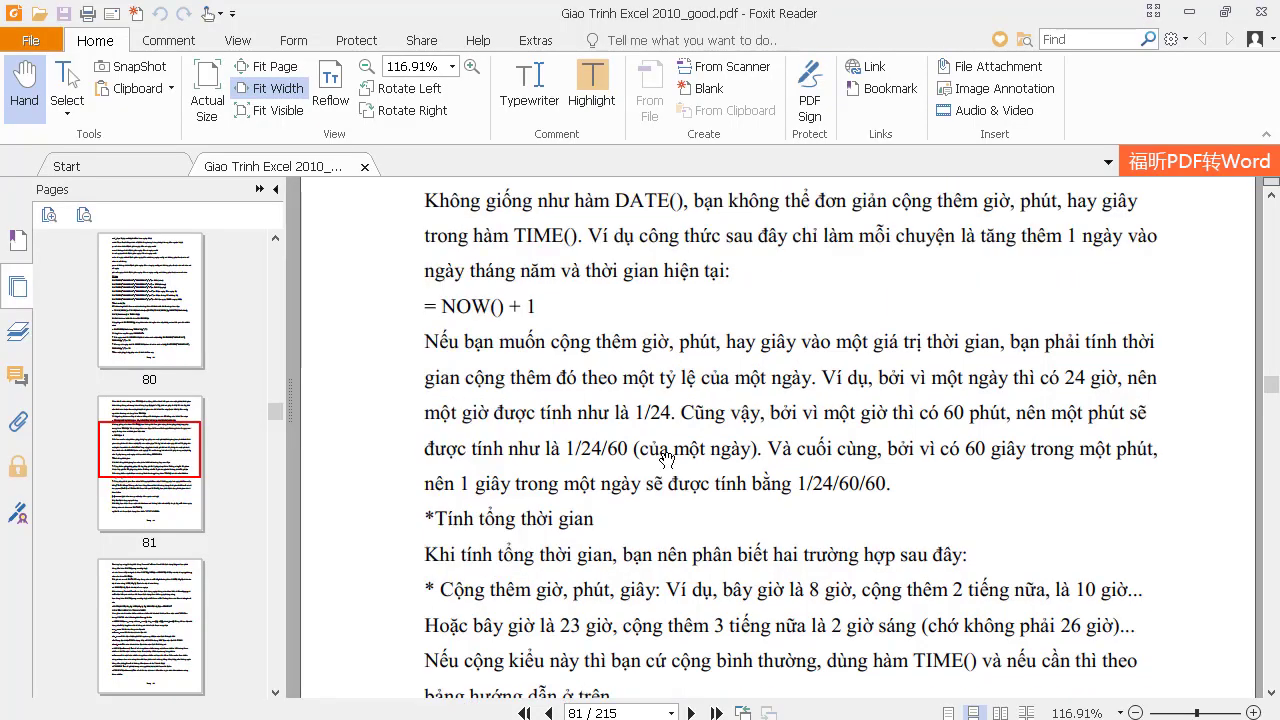
scroll(664, 462, "up", 4)
scroll(665, 460, "up", 4)
scroll(667, 458, "up", 4)
scroll(667, 458, "up", 3)
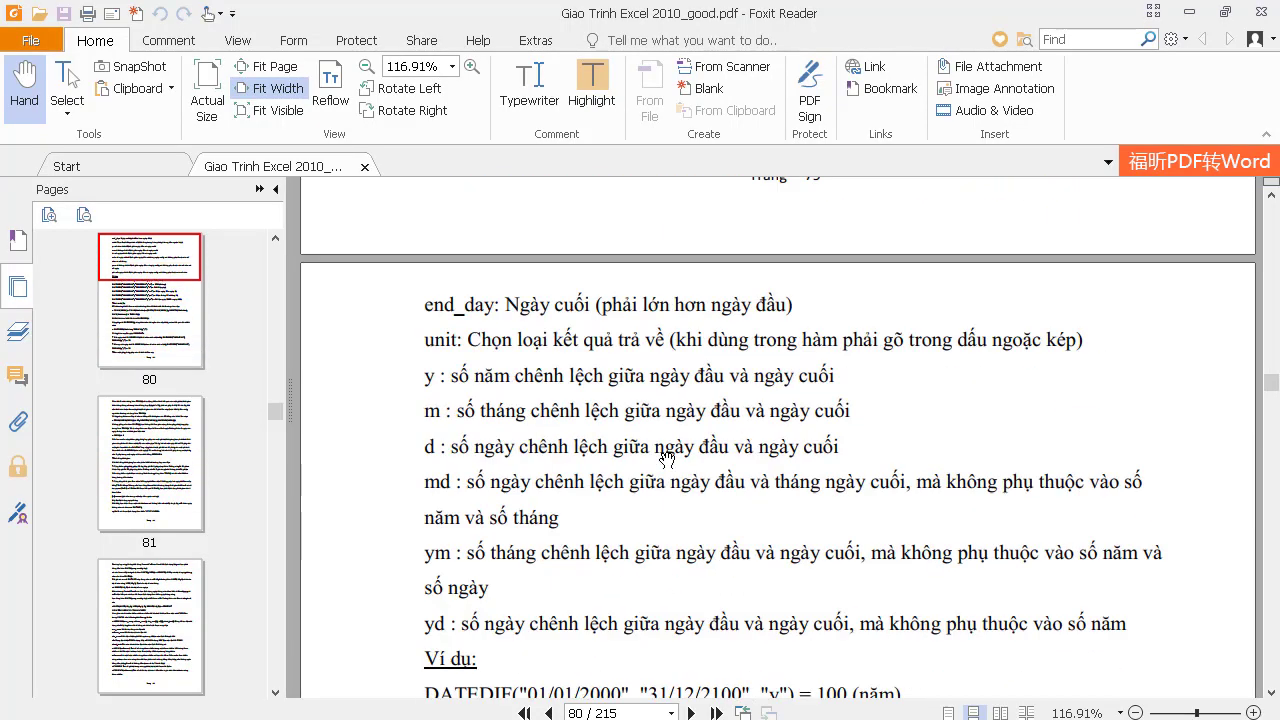
scroll(667, 458, "up", 10)
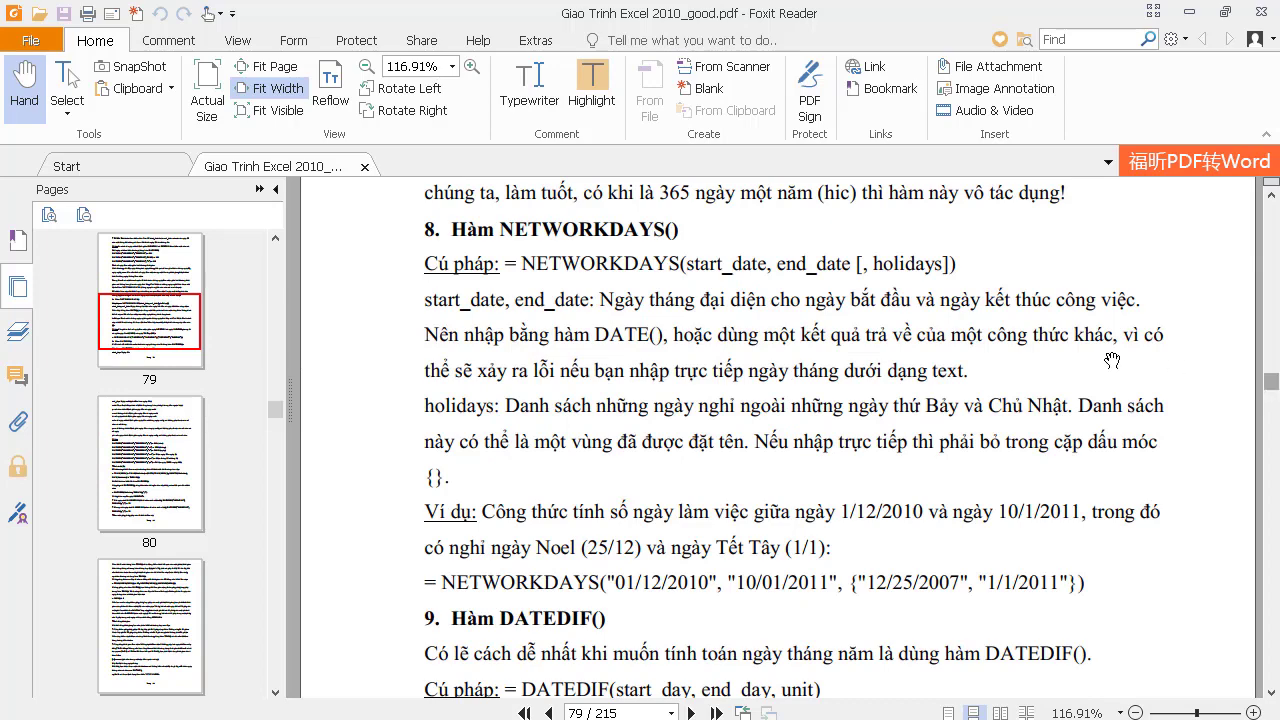
left_click(597, 713)
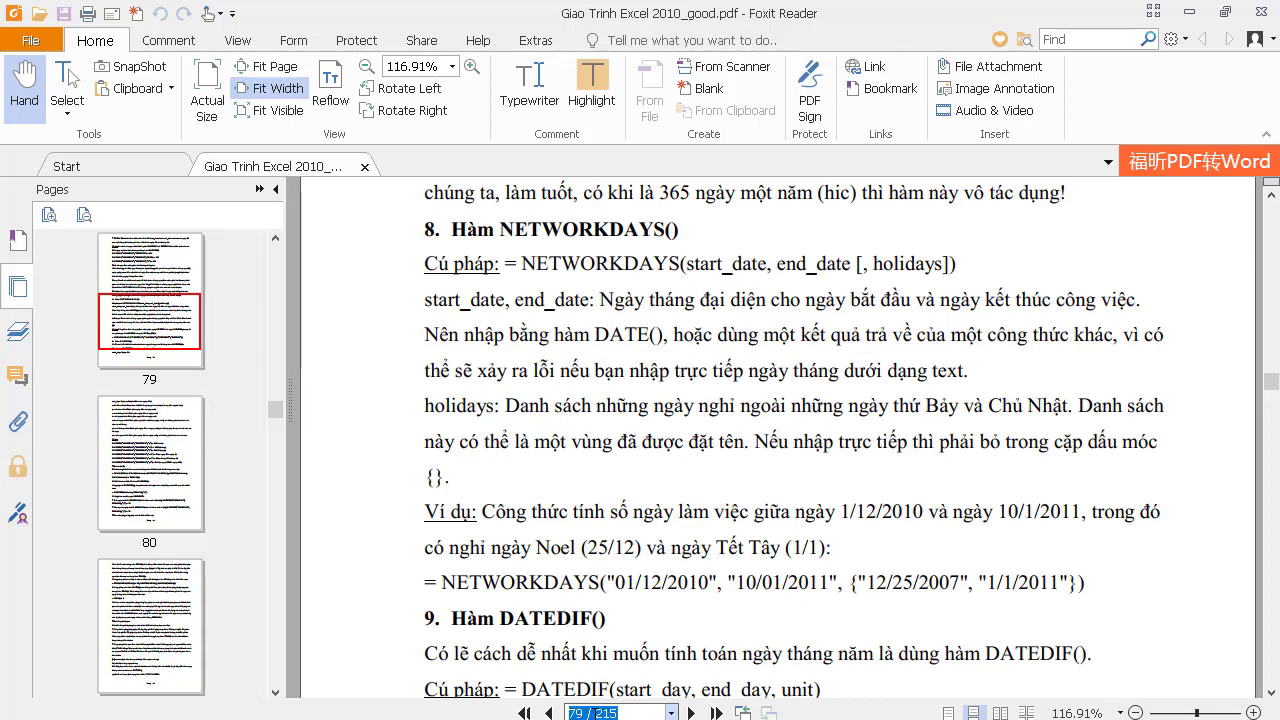
type("58")
key("Return")
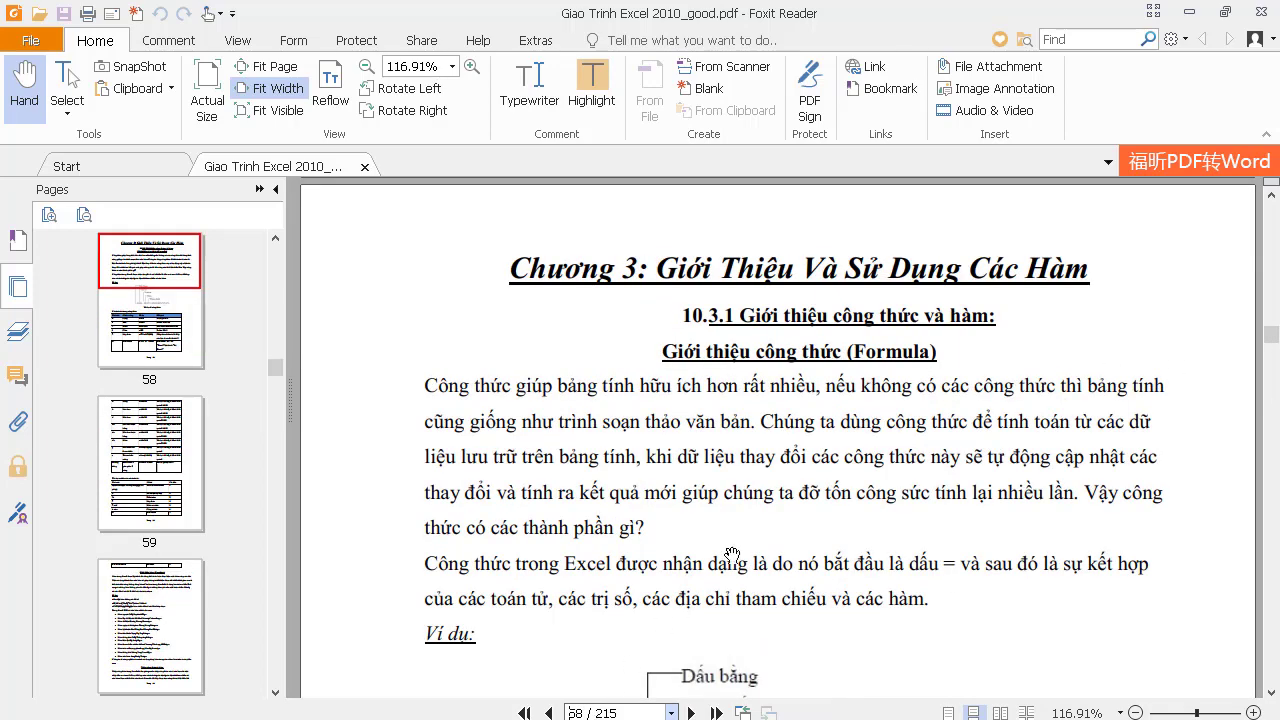
Scroll to page 62's 'Tham chiếu trong công thức' section, then return to the Word lesson
scroll(740, 556, "down", 3)
scroll(750, 545, "down", 10)
scroll(755, 535, "down", 10)
scroll(755, 535, "down", 10)
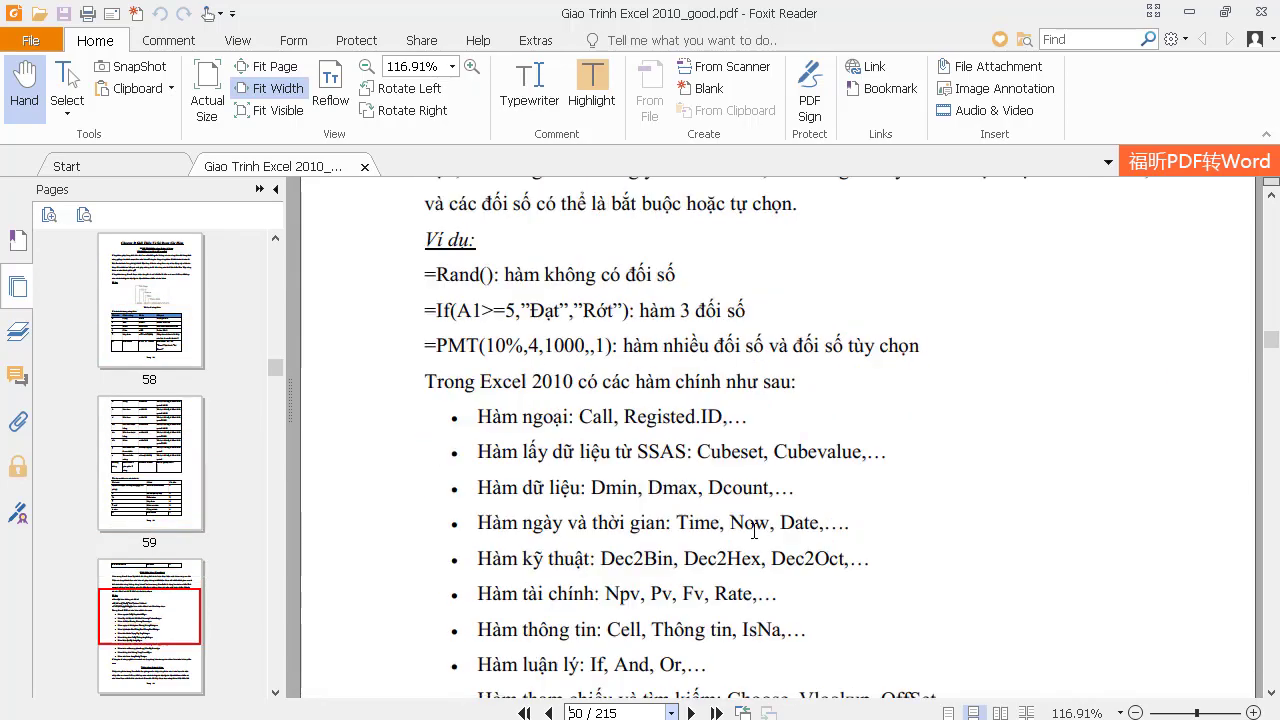
scroll(755, 535, "down", 10)
scroll(752, 536, "down", 10)
scroll(750, 537, "down", 10)
scroll(750, 537, "down", 10)
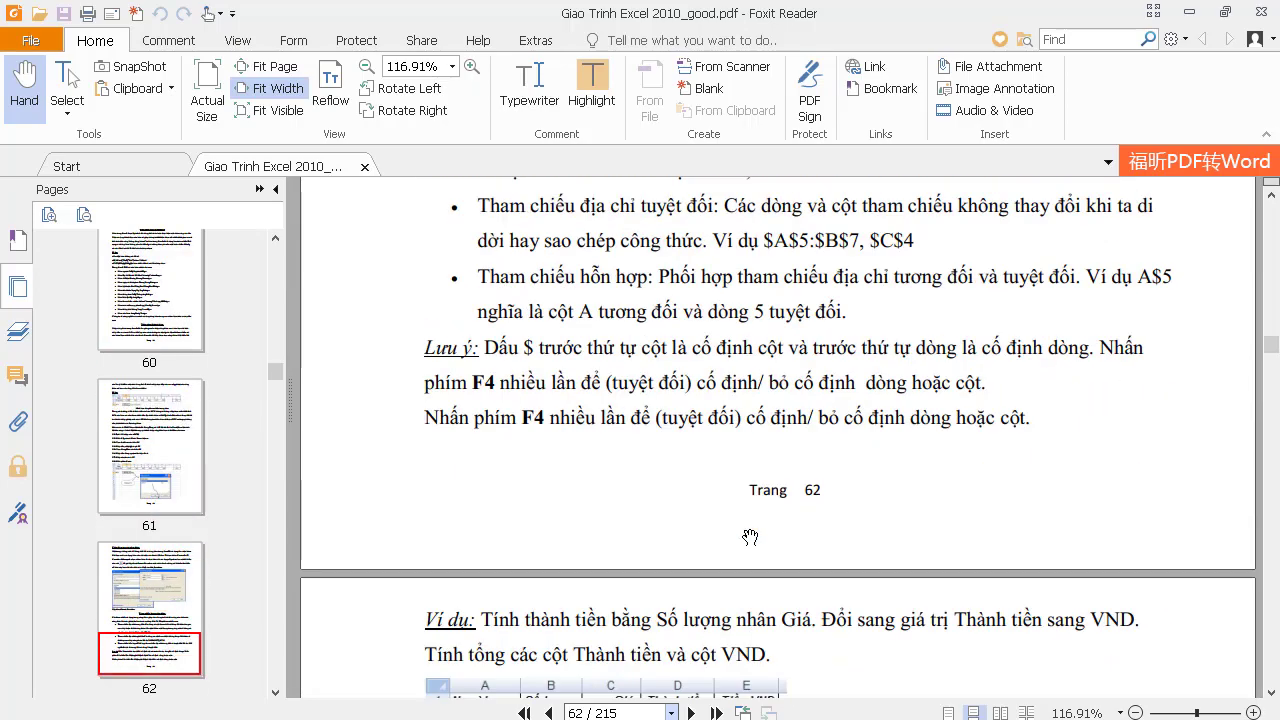
scroll(750, 537, "up", 5)
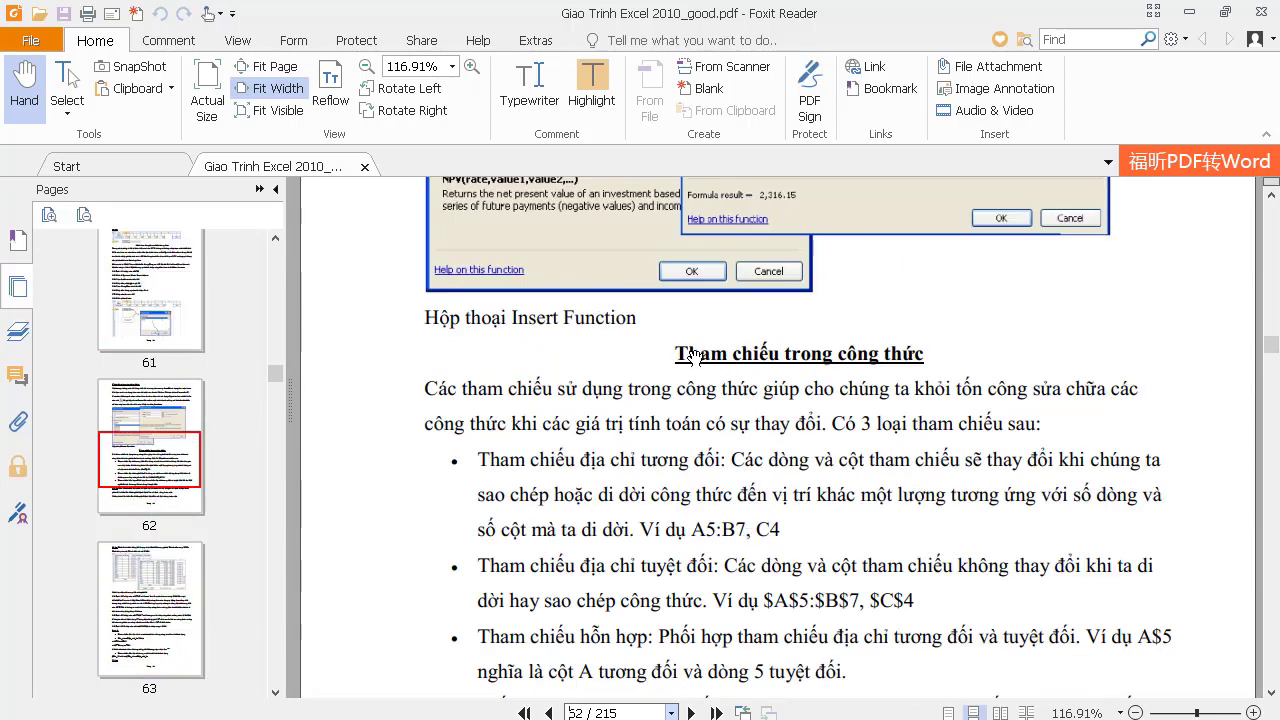
scroll(683, 411, "down", 3)
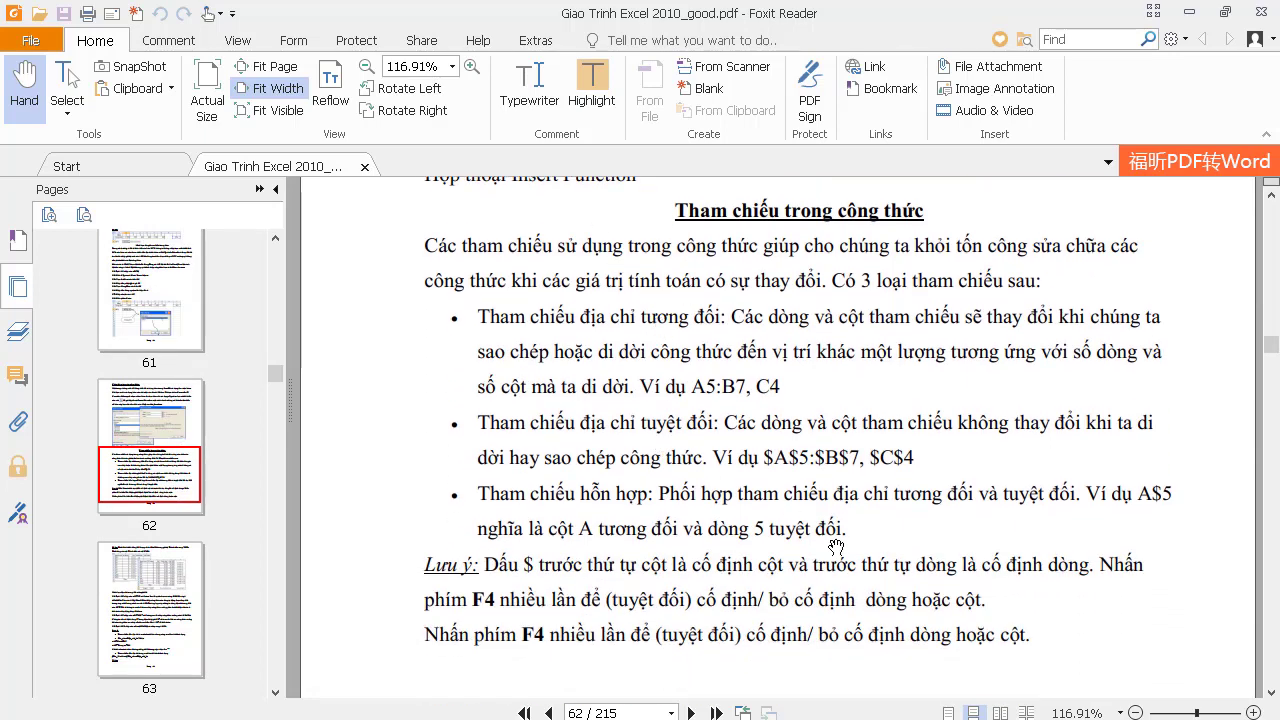
key("alt+Tab")
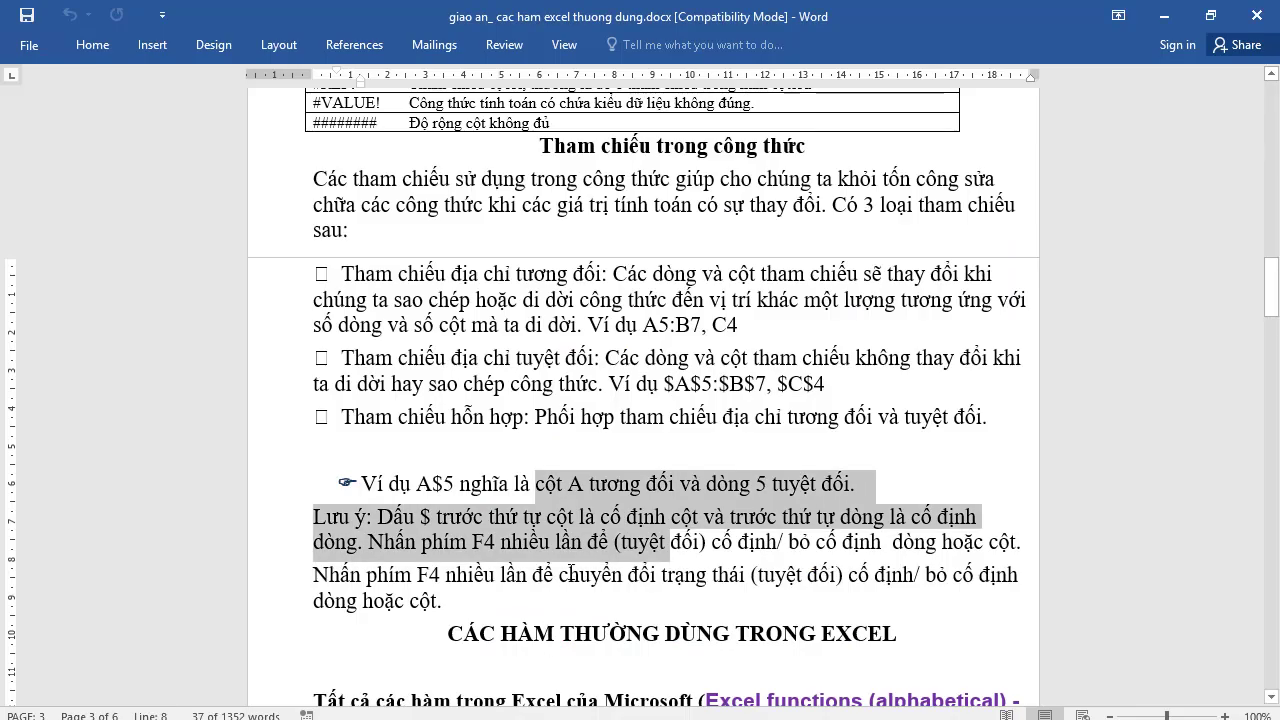
Review the 'CÁC HÀM THƯỜNG DÙNG TRONG EXCEL' list and its Microsoft functions link
left_click(572, 575)
scroll(535, 594, "down", 3)
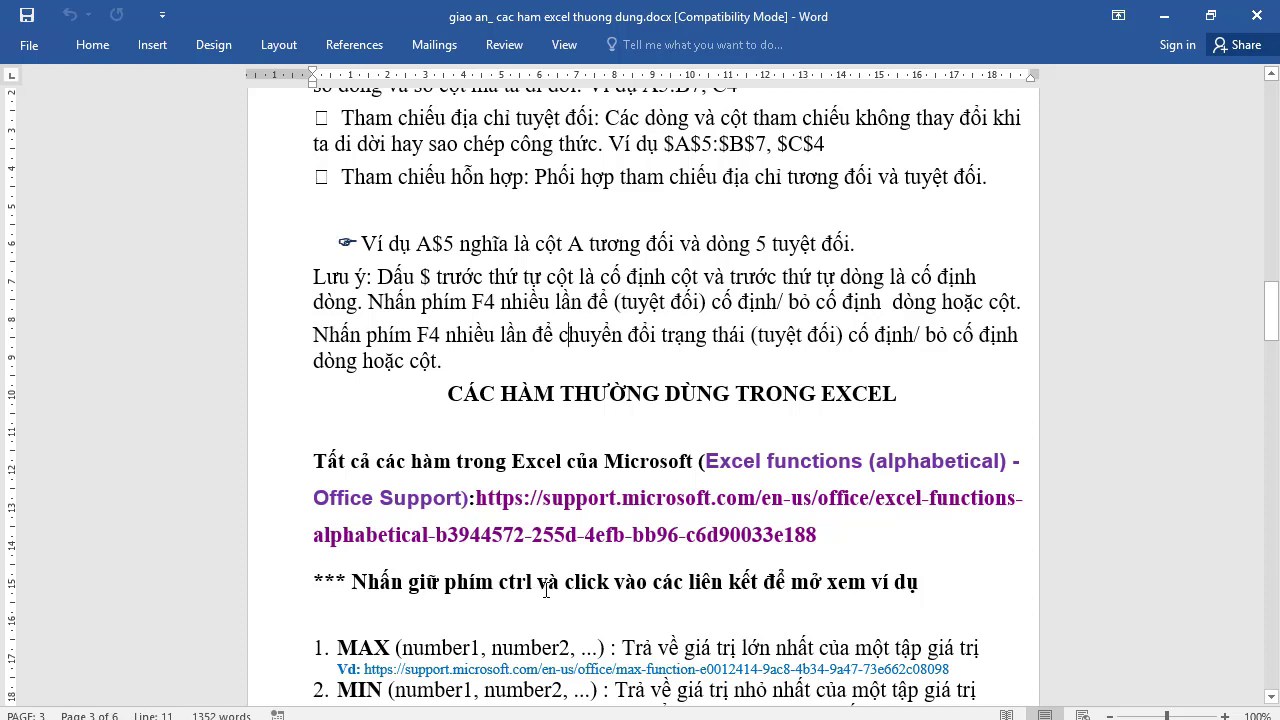
left_click(567, 560)
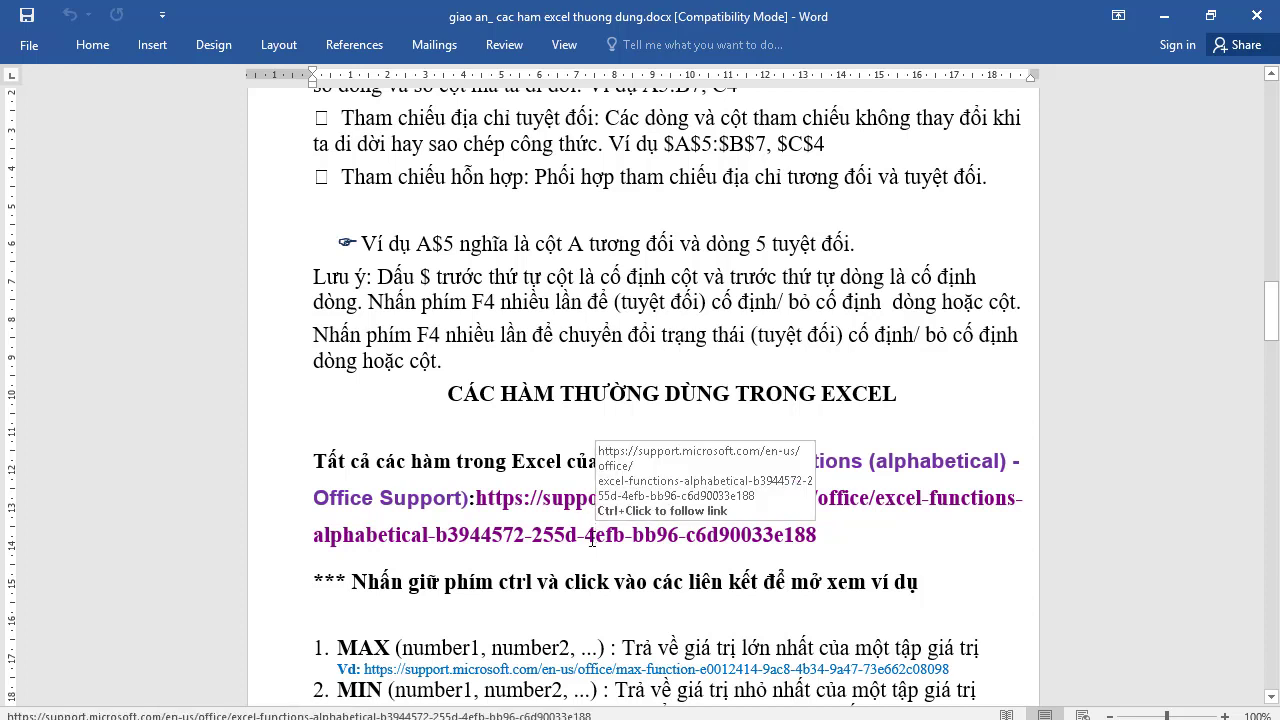
left_click(572, 461)
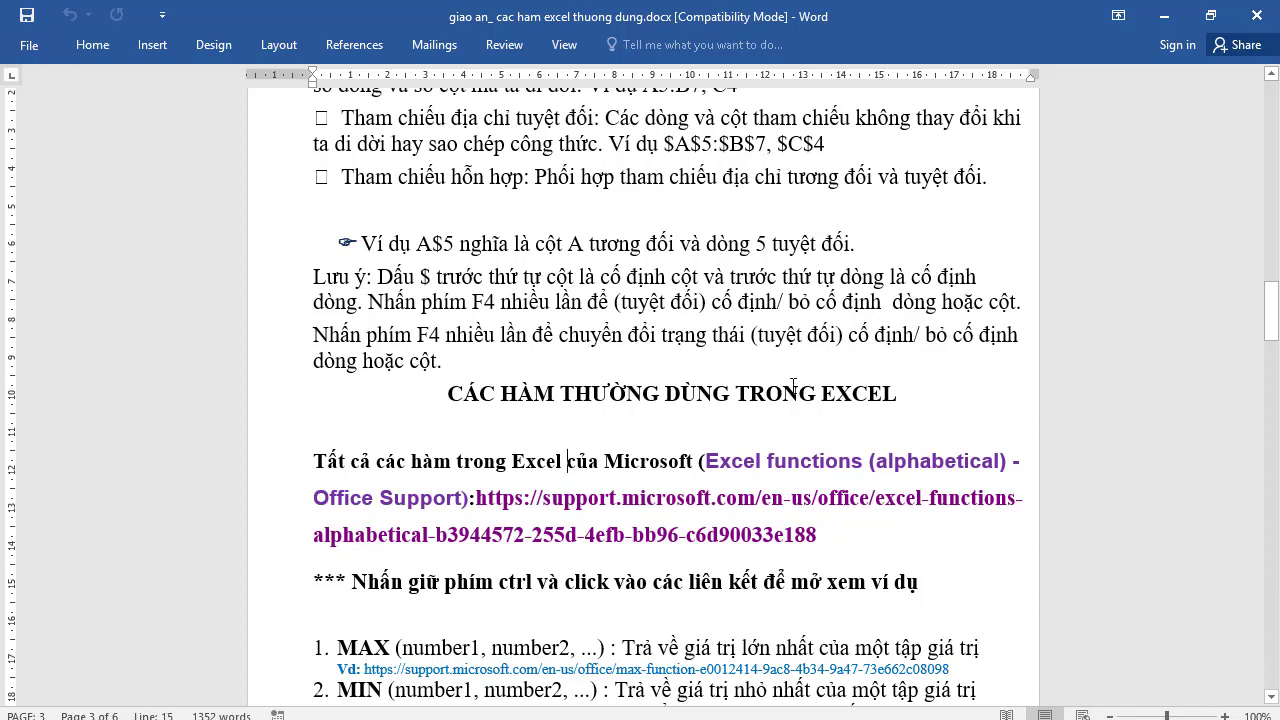
left_click(727, 500)
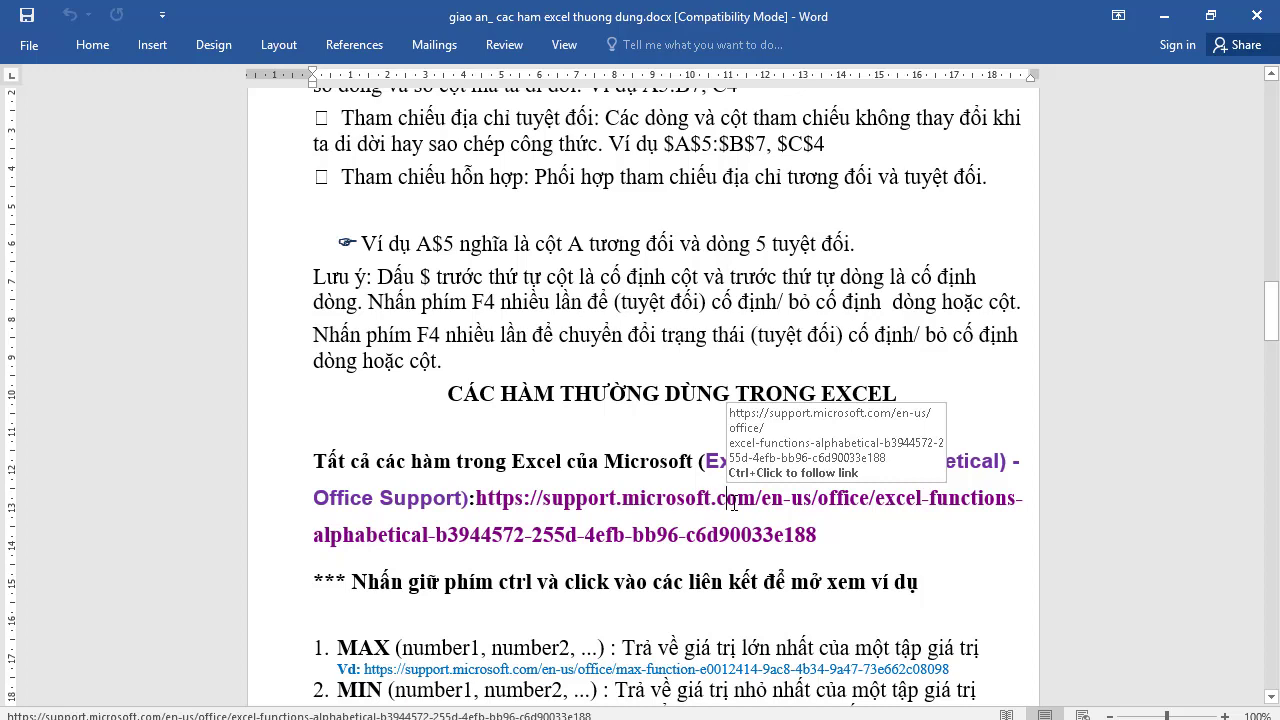
End the screen show from the recorder toolbar menu, revealing the NetSupport School console
scroll(732, 505, "down", 2)
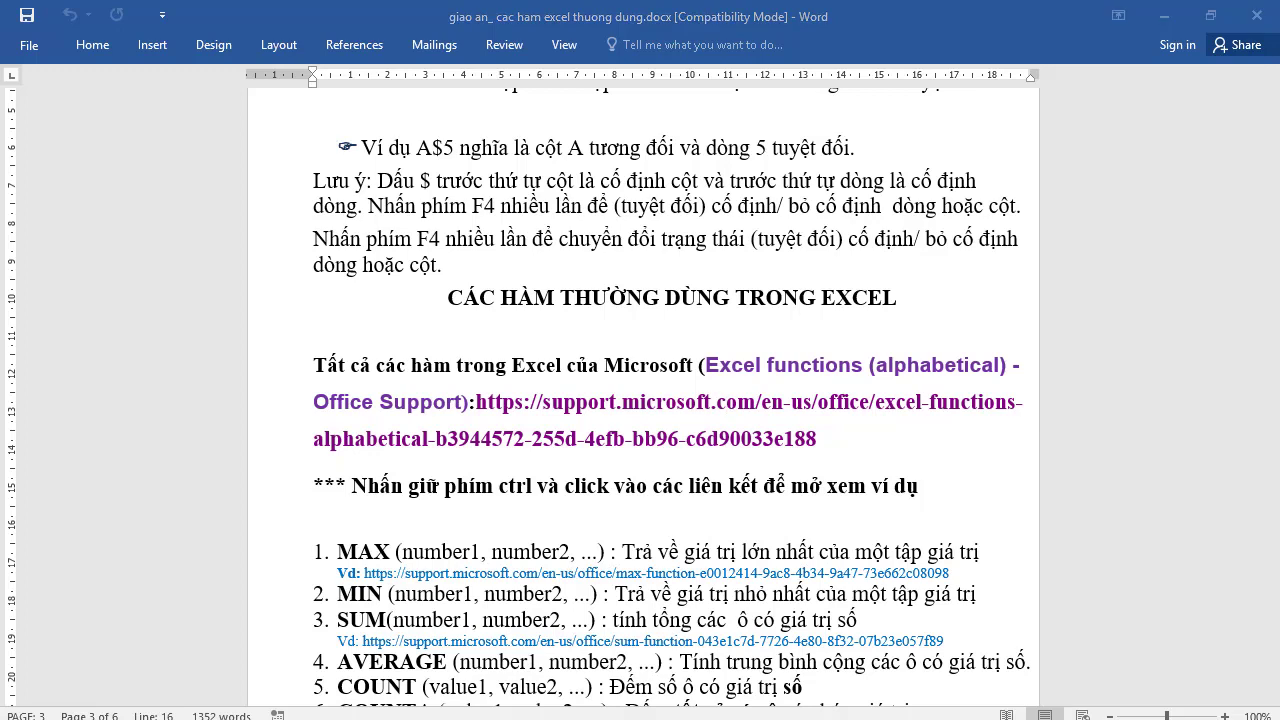
left_click(1097, 708)
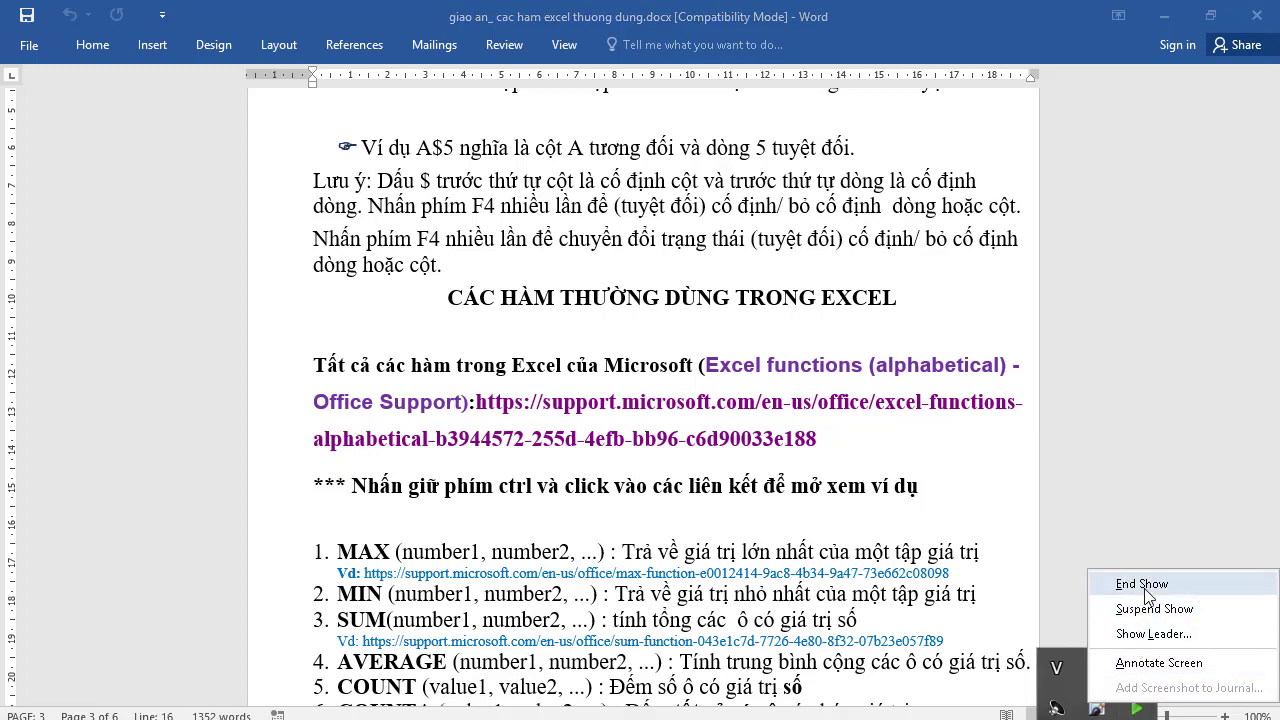
left_click(1142, 586)
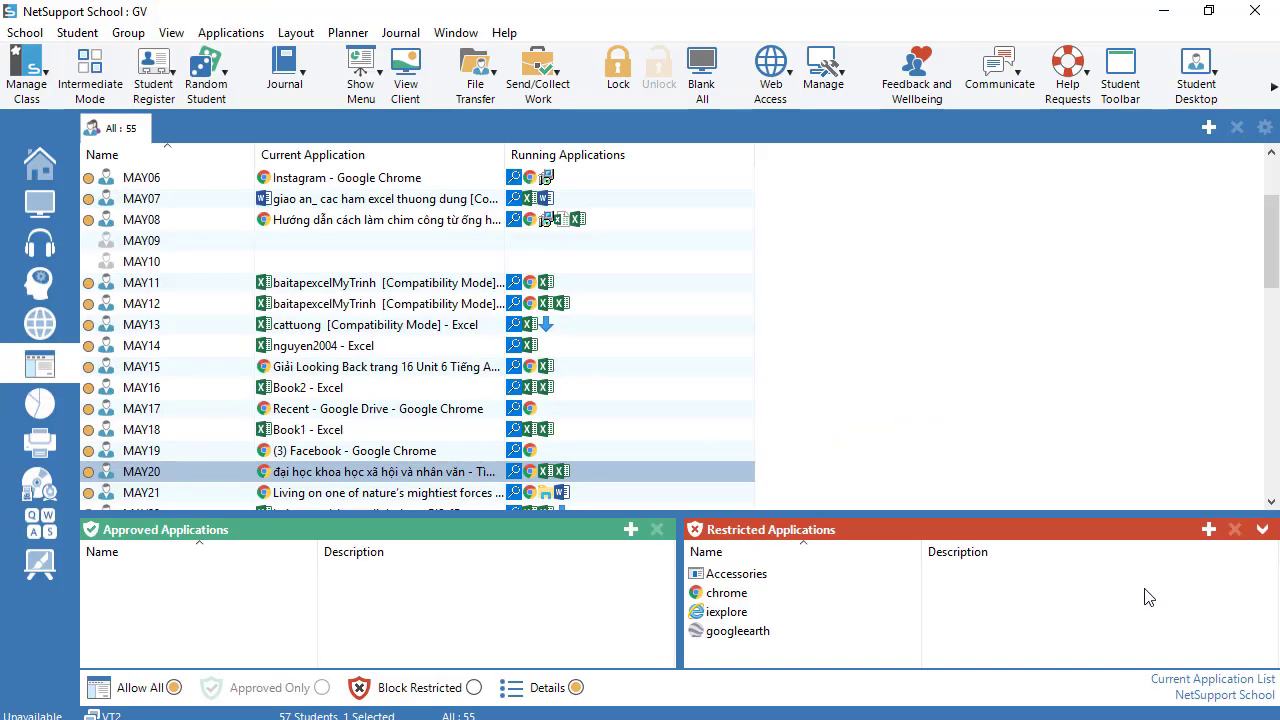